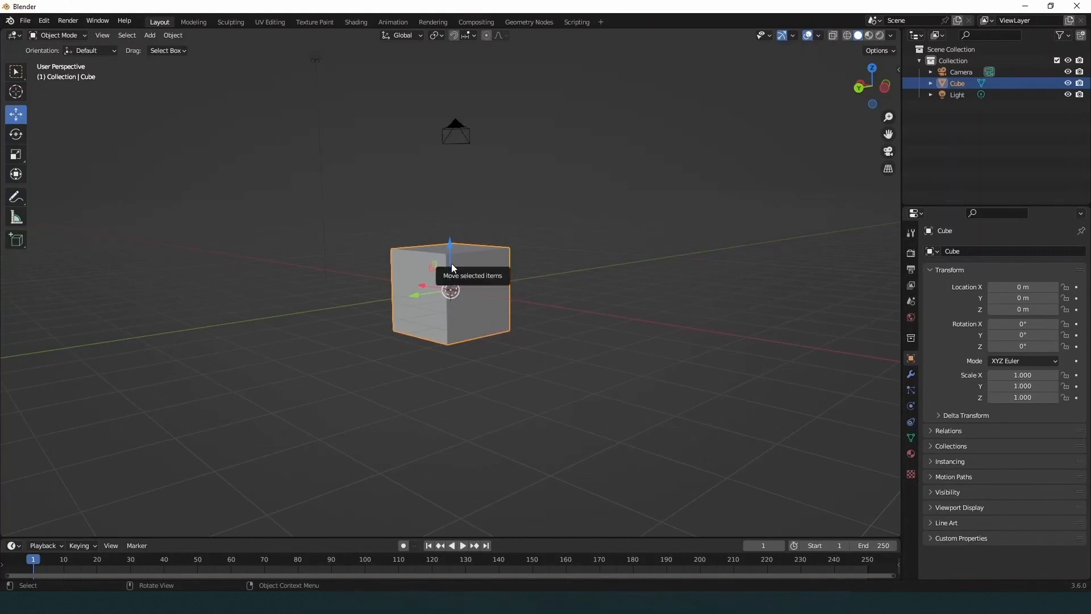
Step: Move the cube to about Y 0.48 m, Z 1.13 m, and undo its trackball rotations
drag(451, 265, 578, 278)
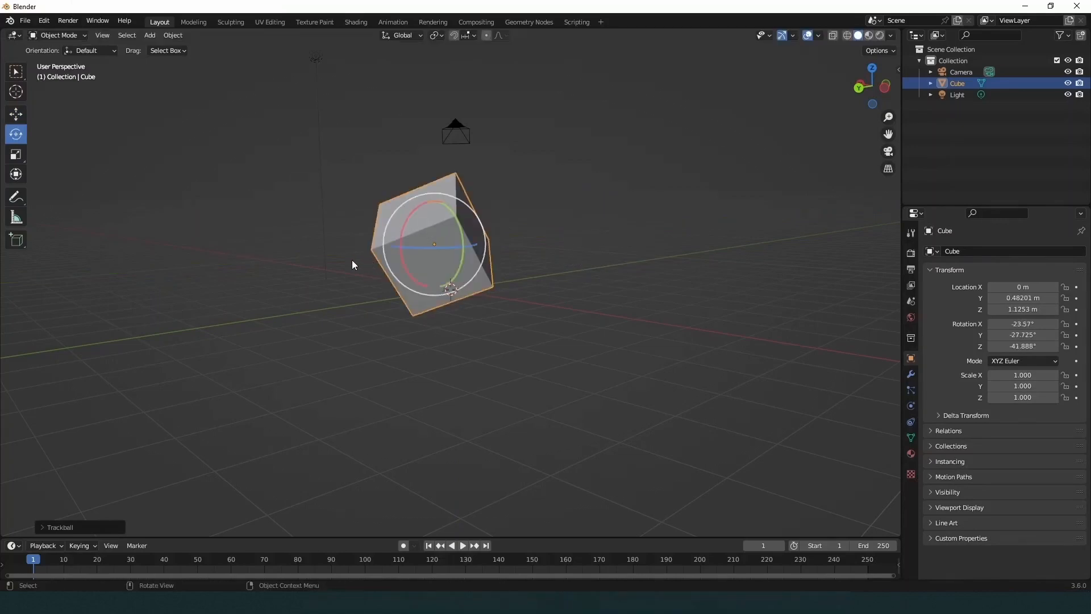
key(ctrl+z)
key(ctrl+z)
key(ctrl+z)
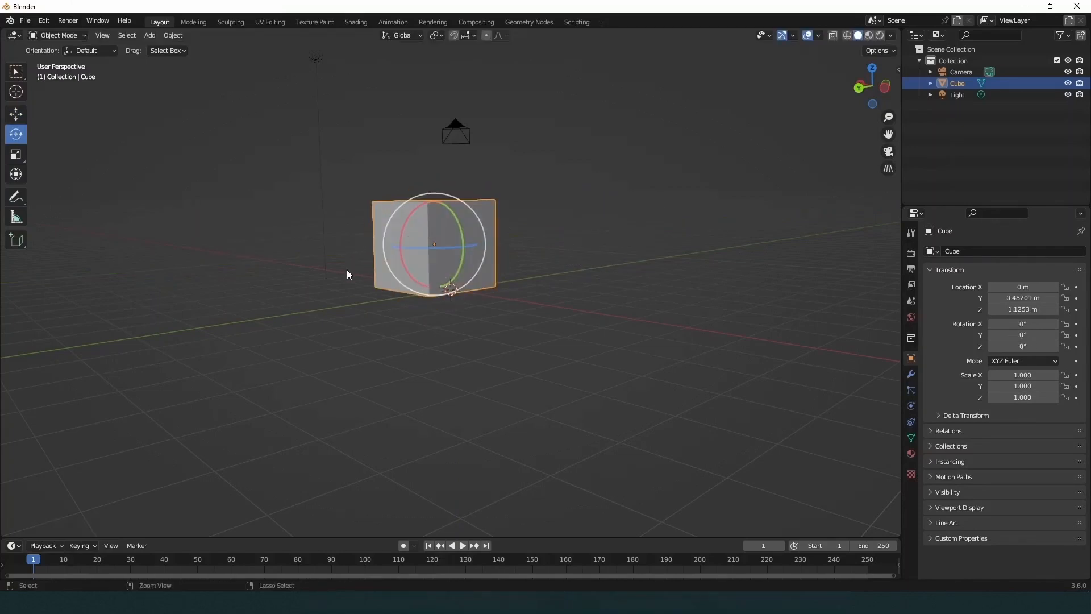
Step: Try resizing the cube with the Scale tool
click(16, 154)
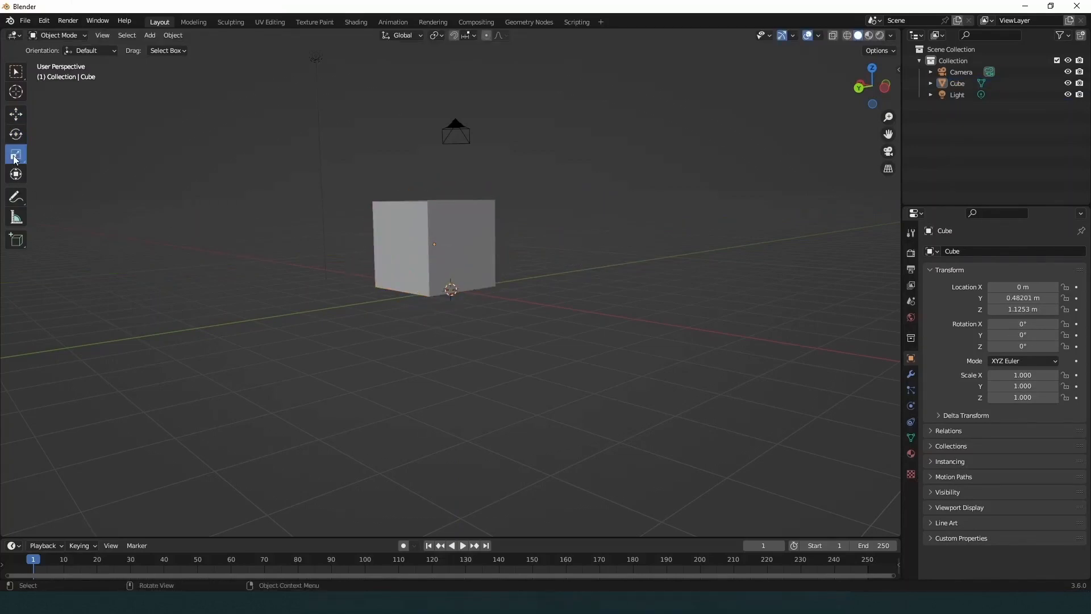
click(455, 248)
drag(431, 200, 454, 222)
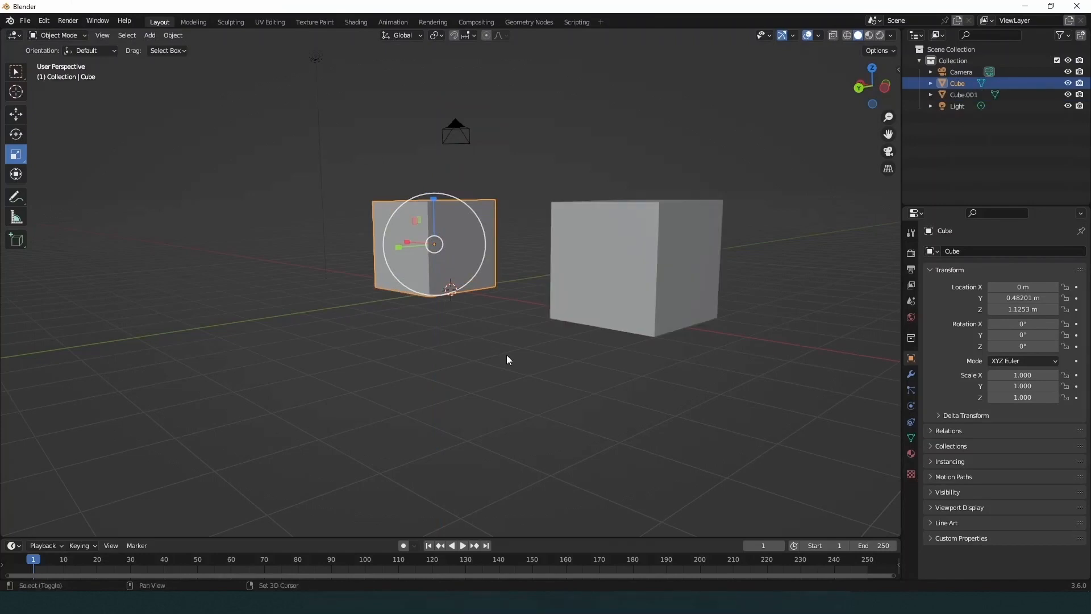
Step: Duplicate the original cube again and move the copy along the X axis
key(shift+d)
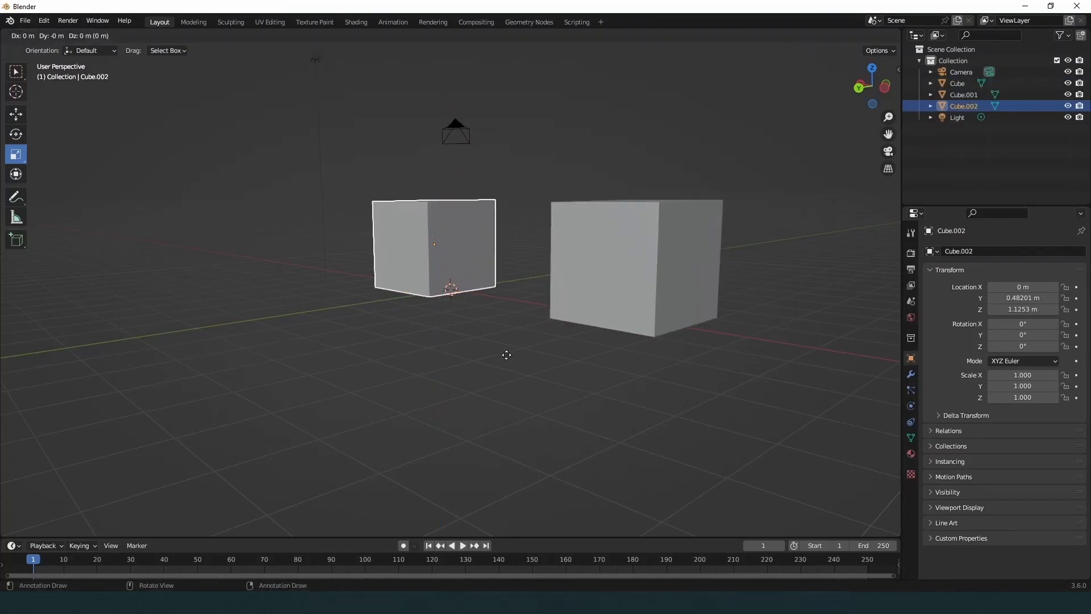
key(x)
click(399, 320)
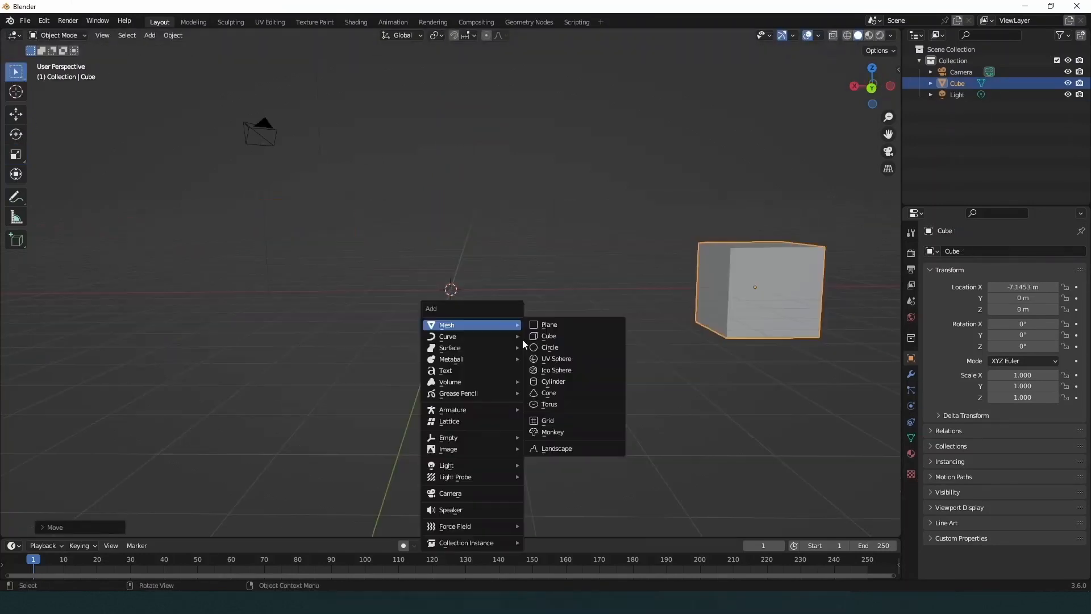
Step: Add a UV sphere and move it along the X axis to about -3.97 m, beside the cube
click(551, 359)
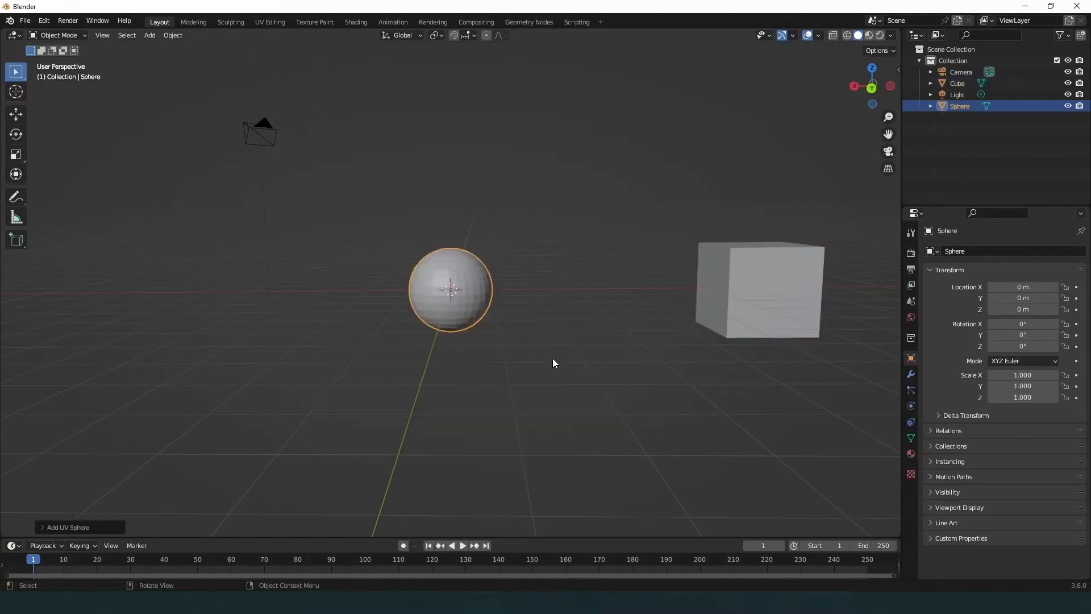
key(g)
key(x)
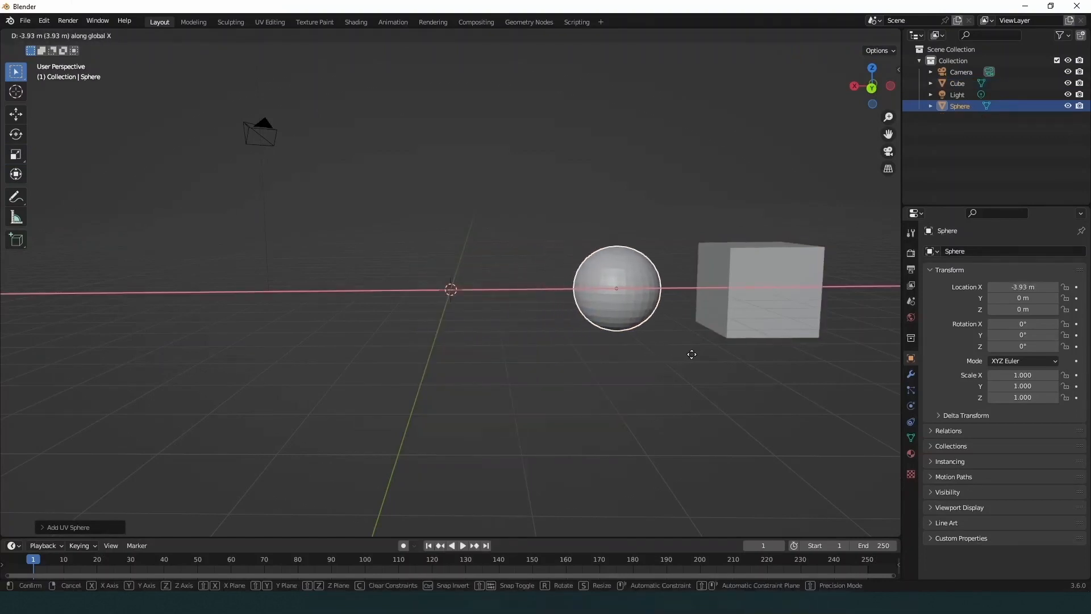
click(692, 358)
Step: Add a torus mesh to the scene
key(shift+a)
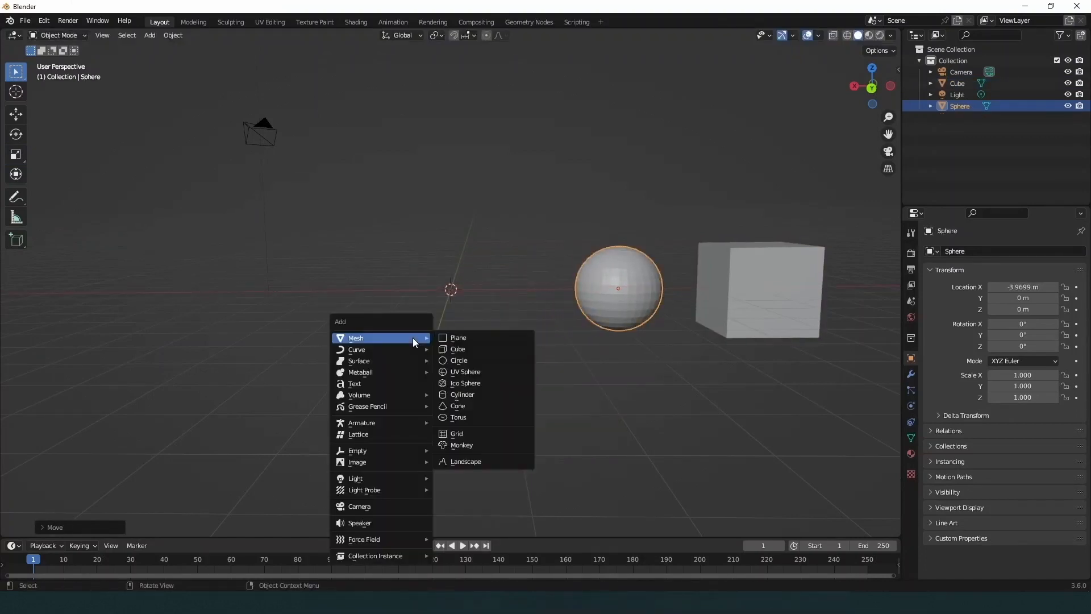
mouse_move(389, 337)
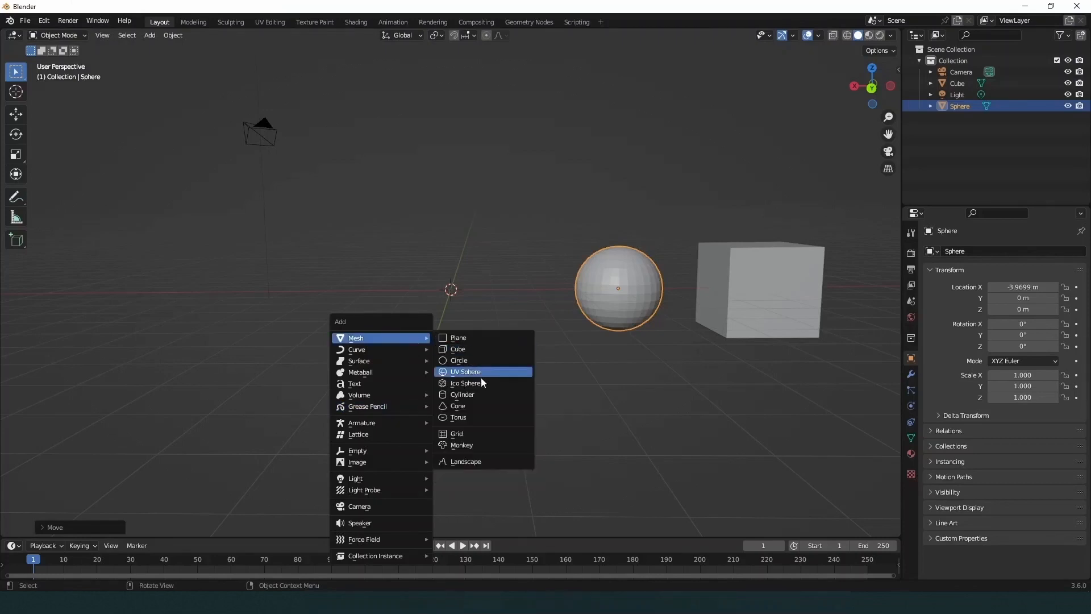
click(475, 416)
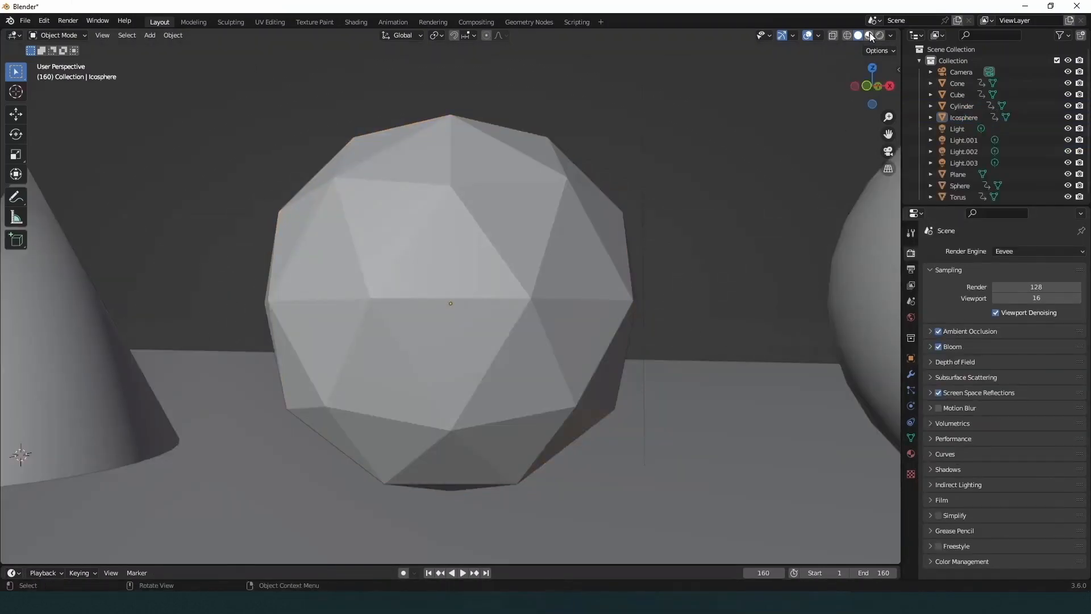
Step: Display the coloured shapes scene in Material Preview shading and switch the viewport to Rendered shading
click(870, 36)
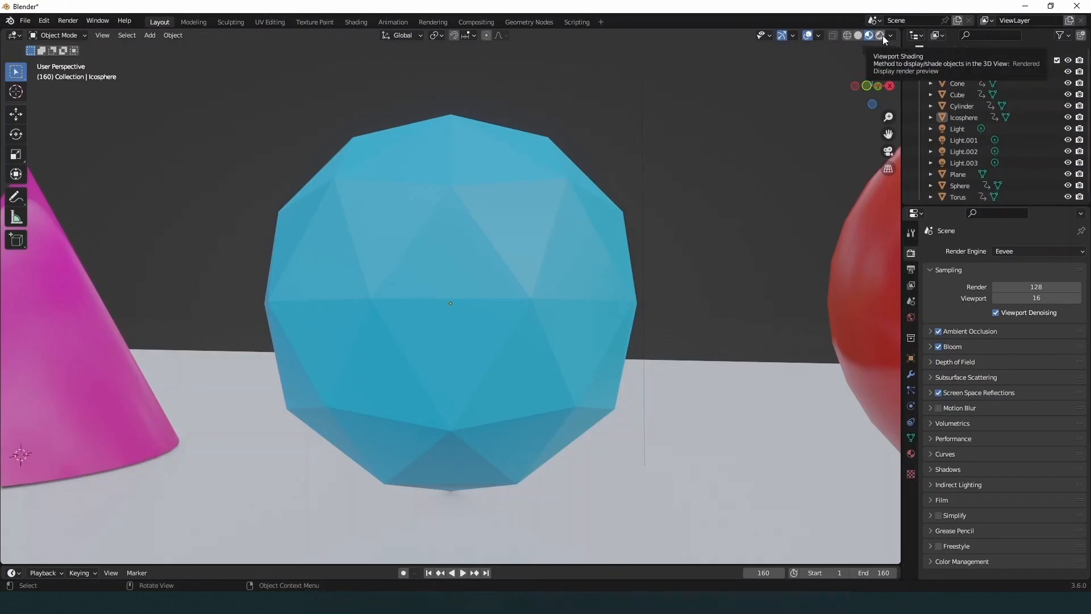
click(884, 38)
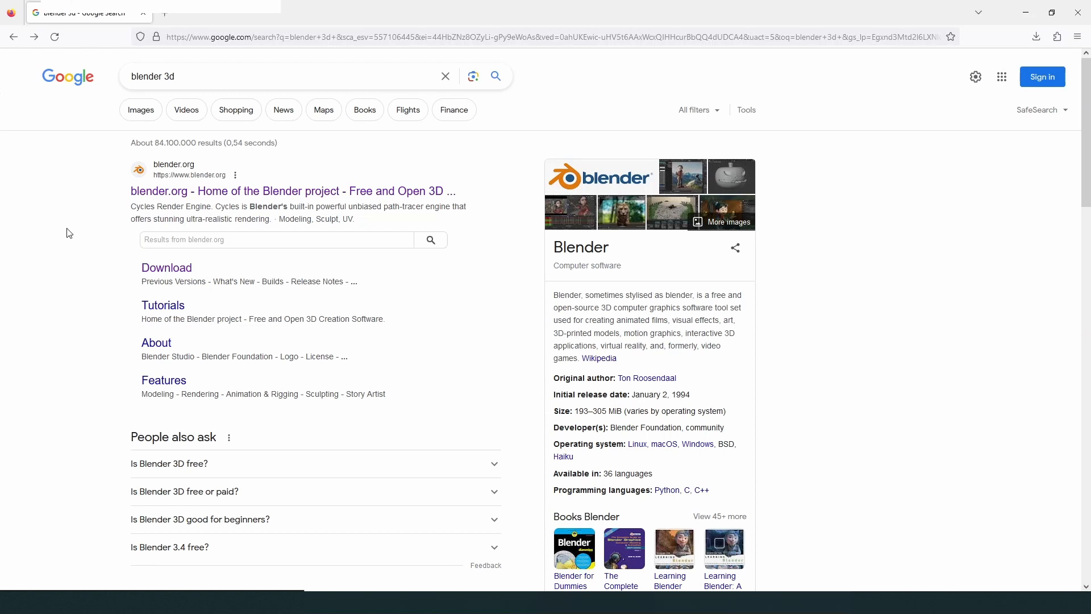
Step: Search Google for "blender 3d" and open the official blender.org site
click(206, 76)
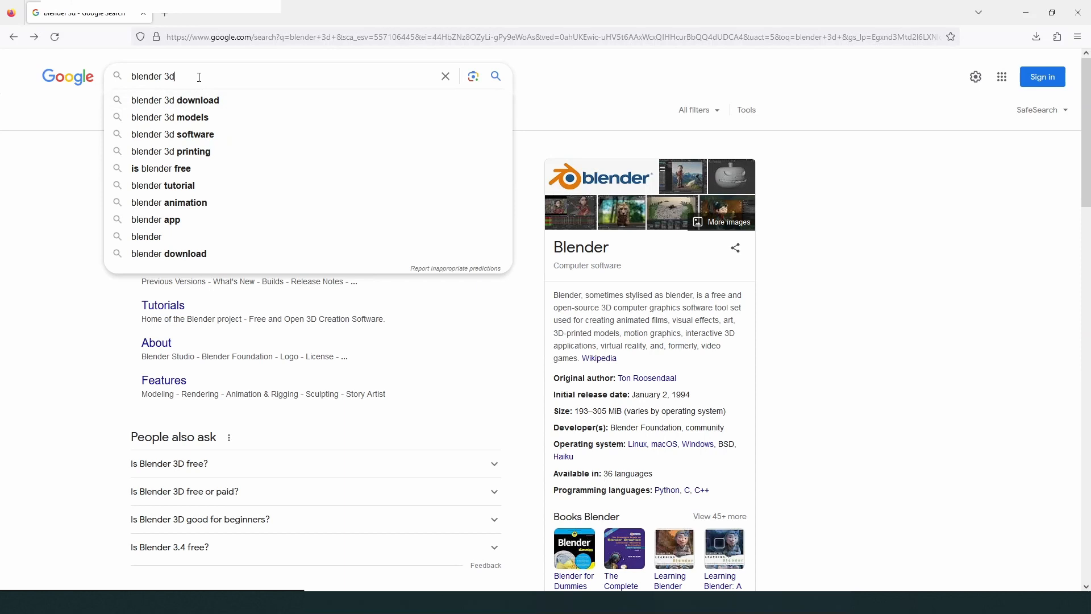
key(Return)
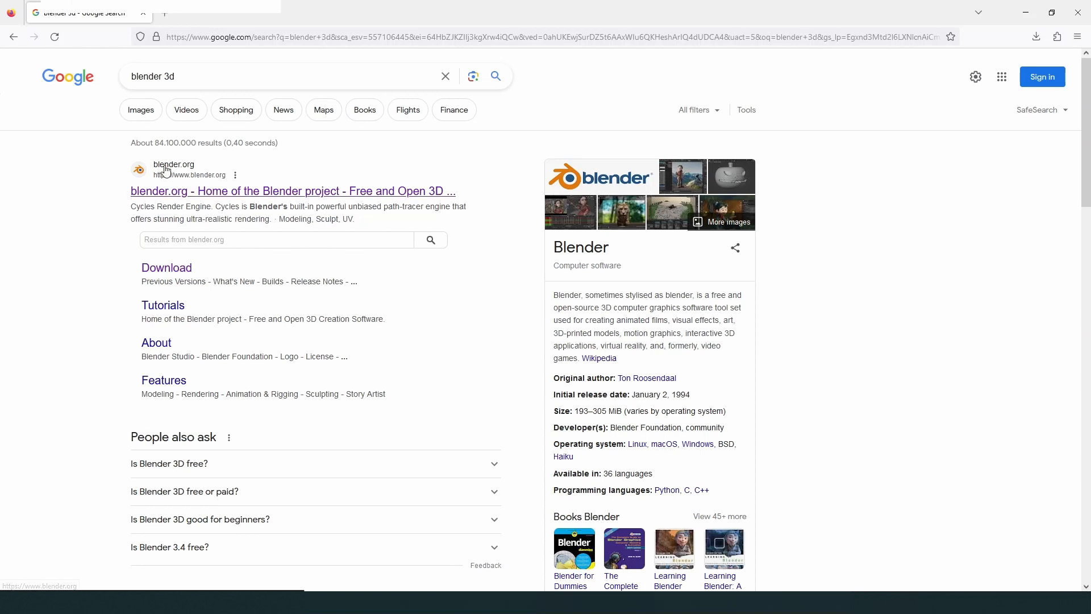
click(214, 196)
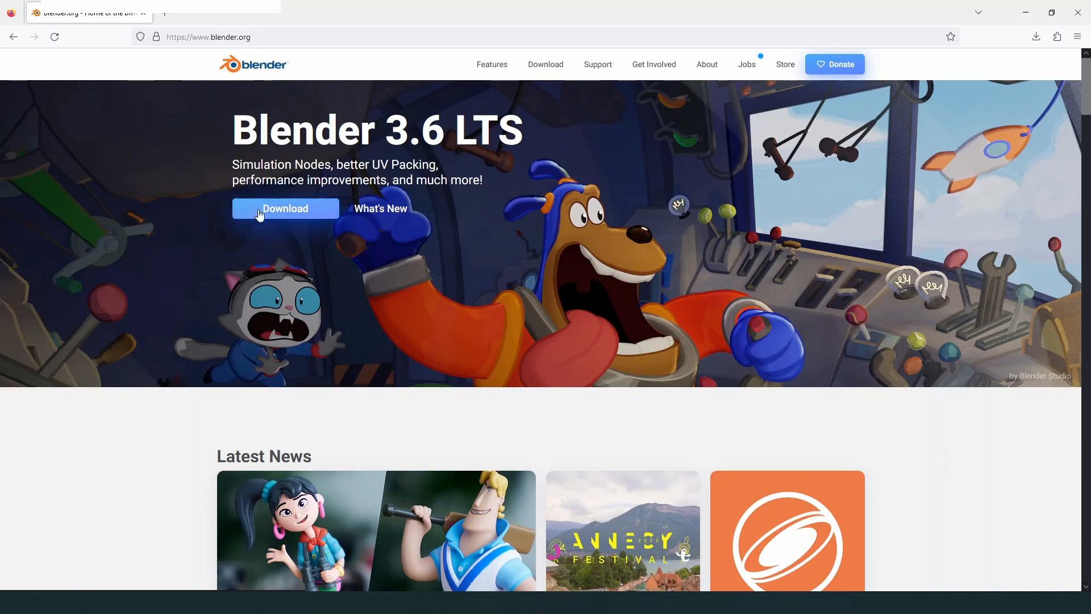
Step: Start the Blender 3.6.1 LTS Windows installer download from the site's download page and cancel that transfer
click(291, 213)
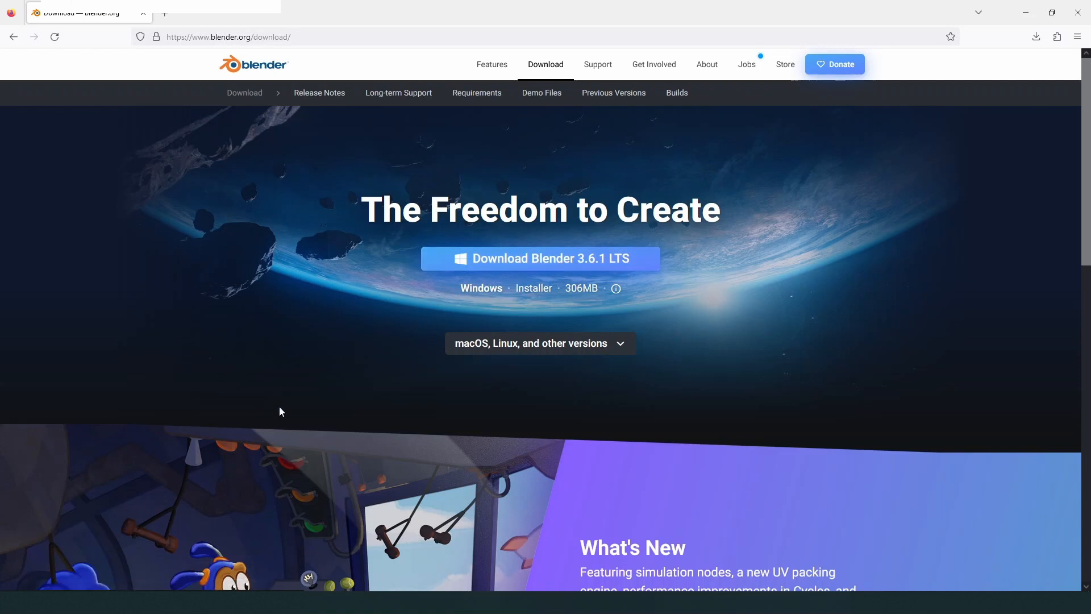
click(523, 263)
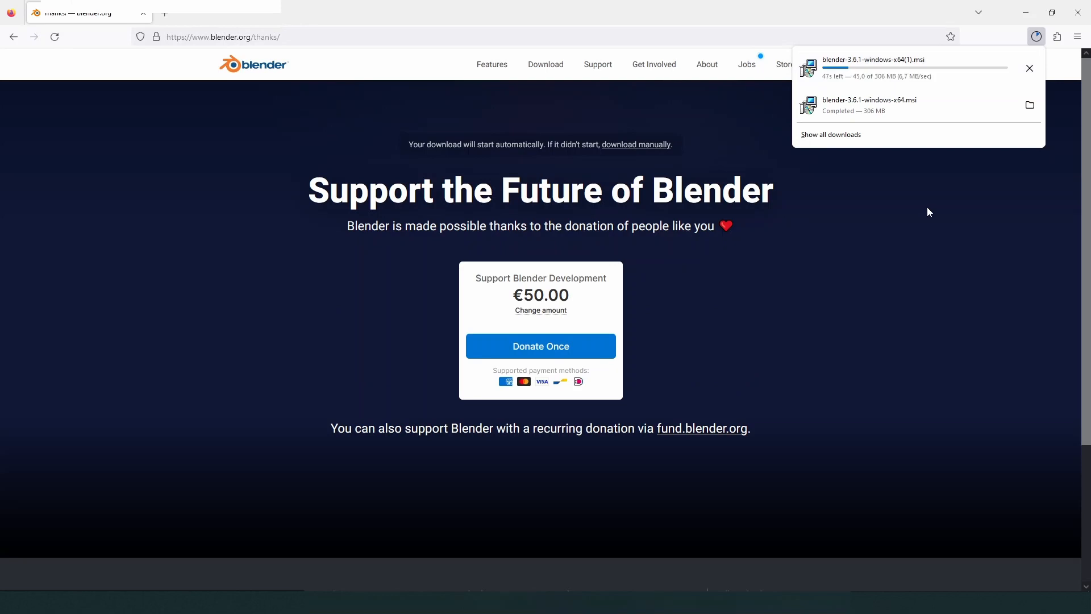
click(1031, 74)
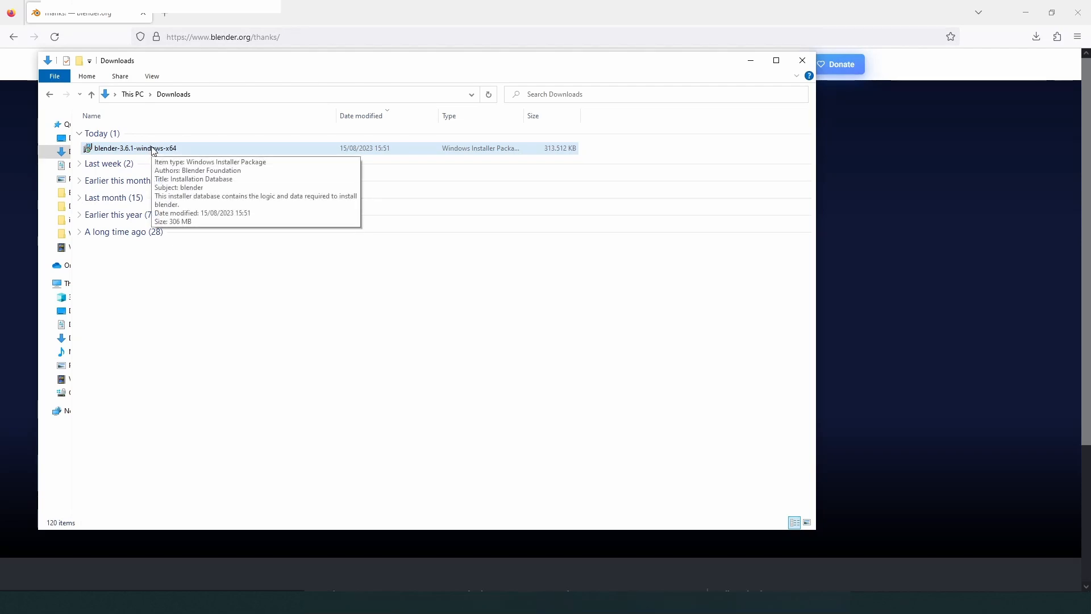
Step: Try to run the blender-3.6.1-windows-x64 installer from the Downloads folder
click(152, 149)
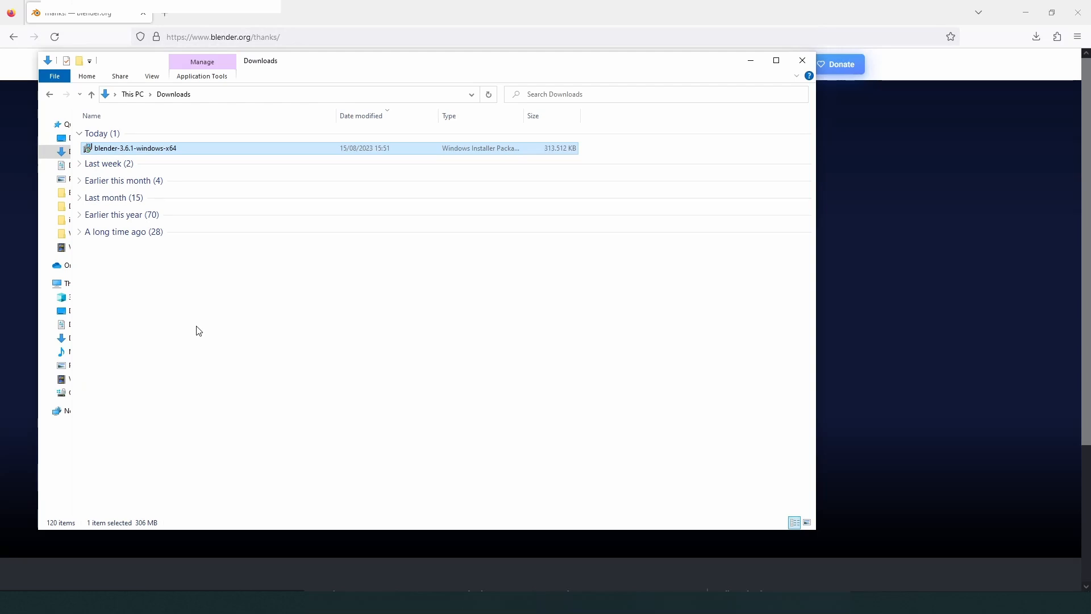
double_click(173, 150)
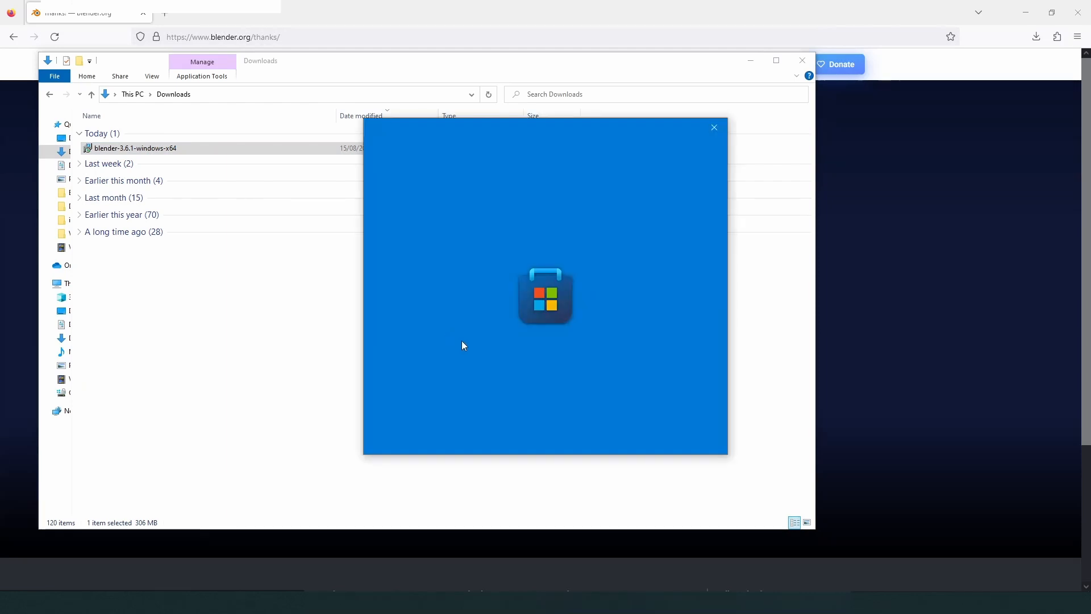
click(328, 317)
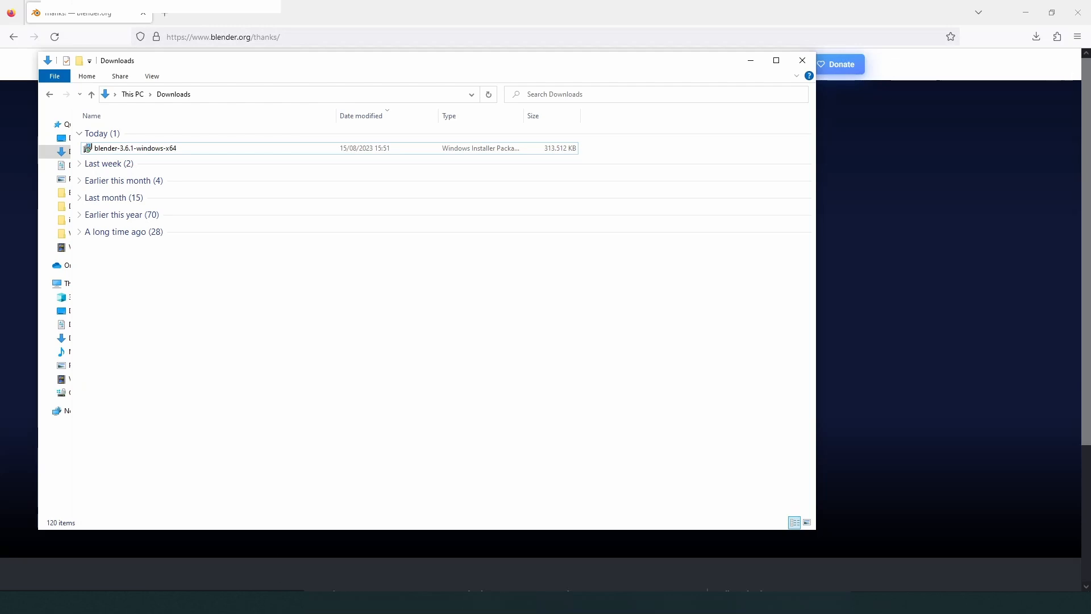
Step: Find Blender 3.6 through the Windows search, launch it and dismiss the splash screen
key(super)
text(blen)
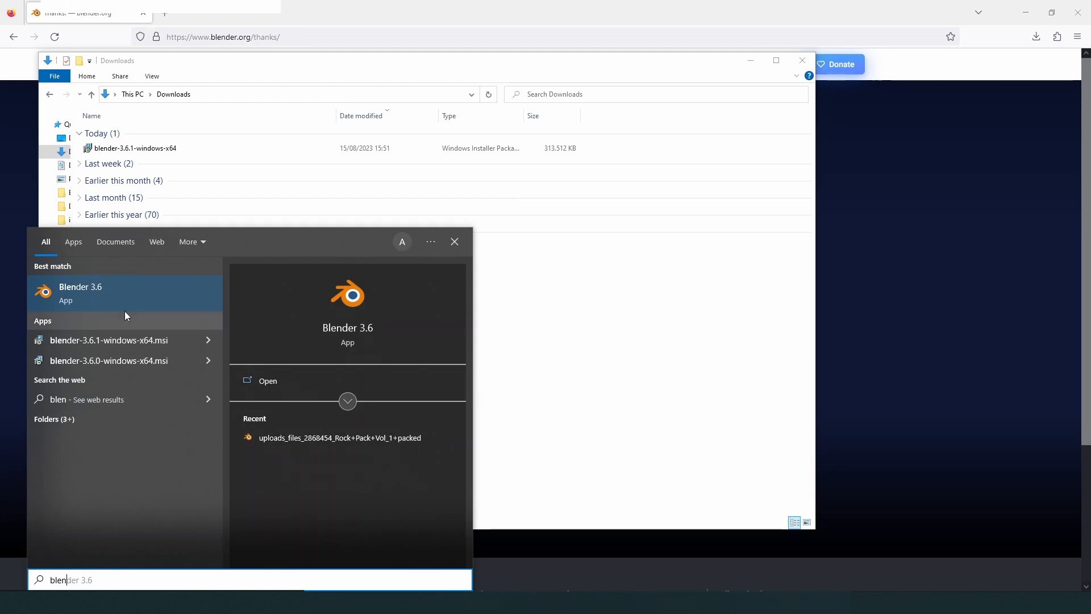
click(86, 291)
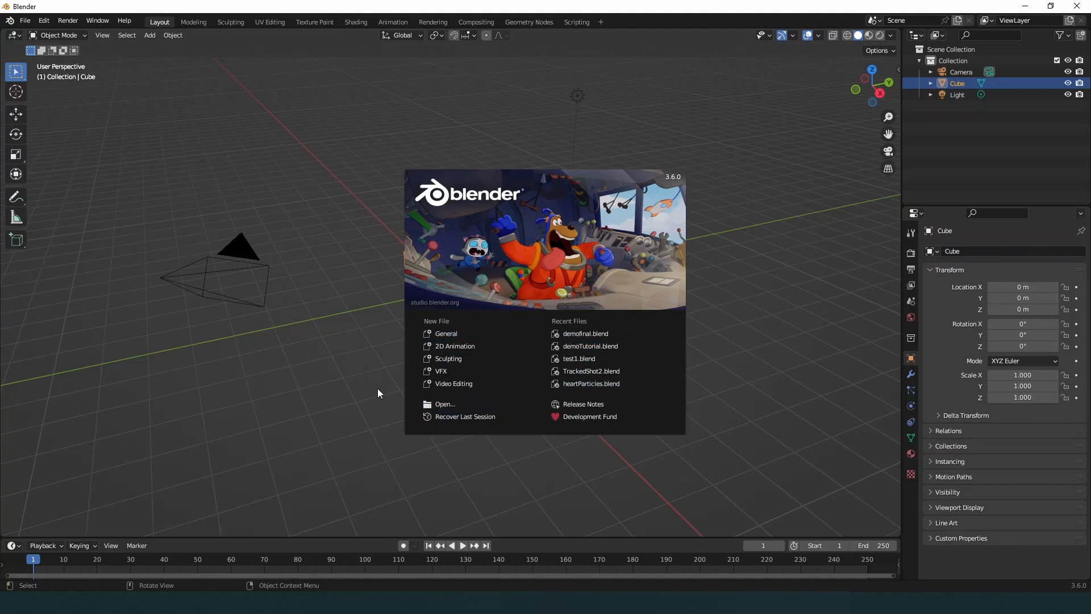
click(316, 222)
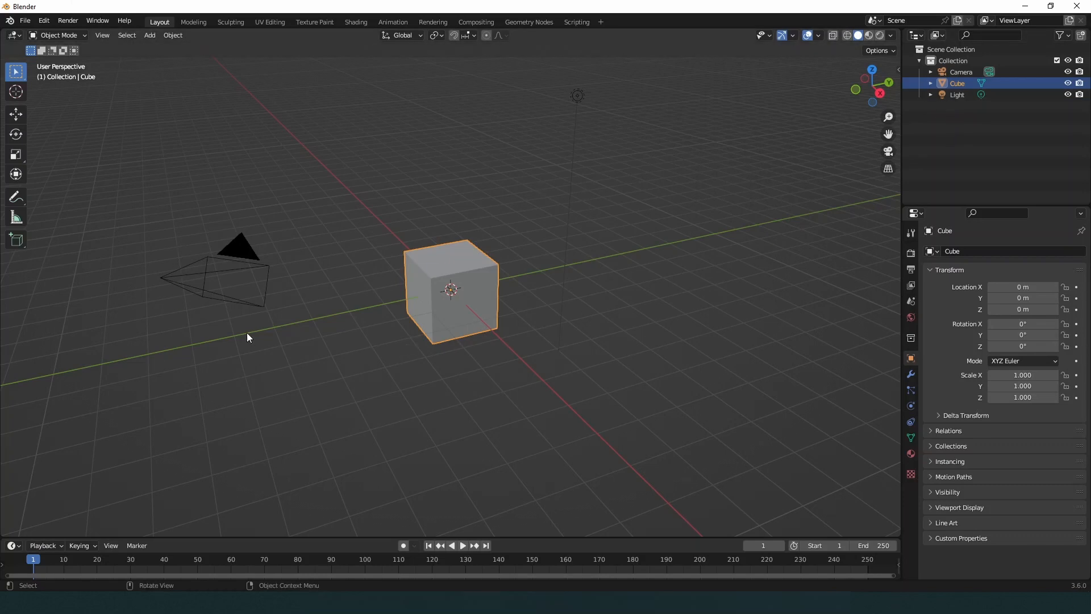
Step: Select the Scene Collection, cube, camera and light in turn to inspect the default scene, and clear the selection
click(954, 51)
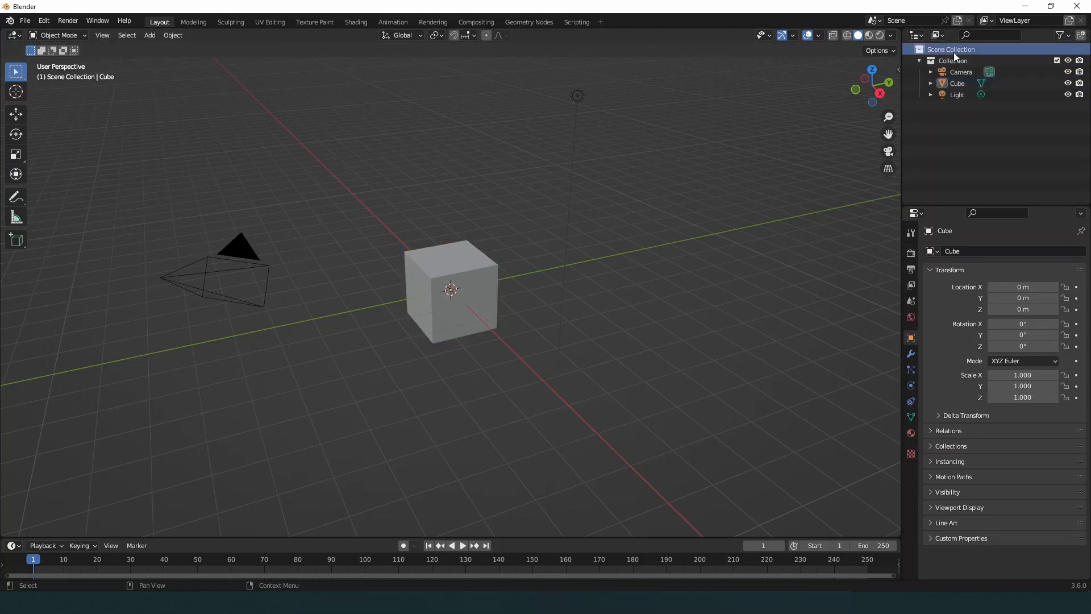
click(473, 273)
click(237, 255)
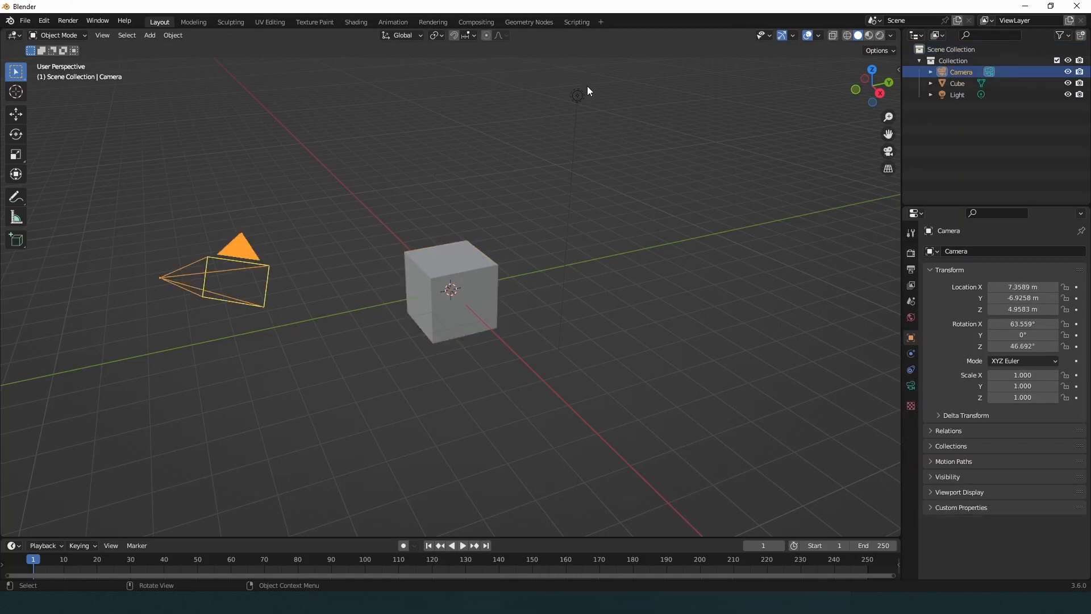
click(577, 97)
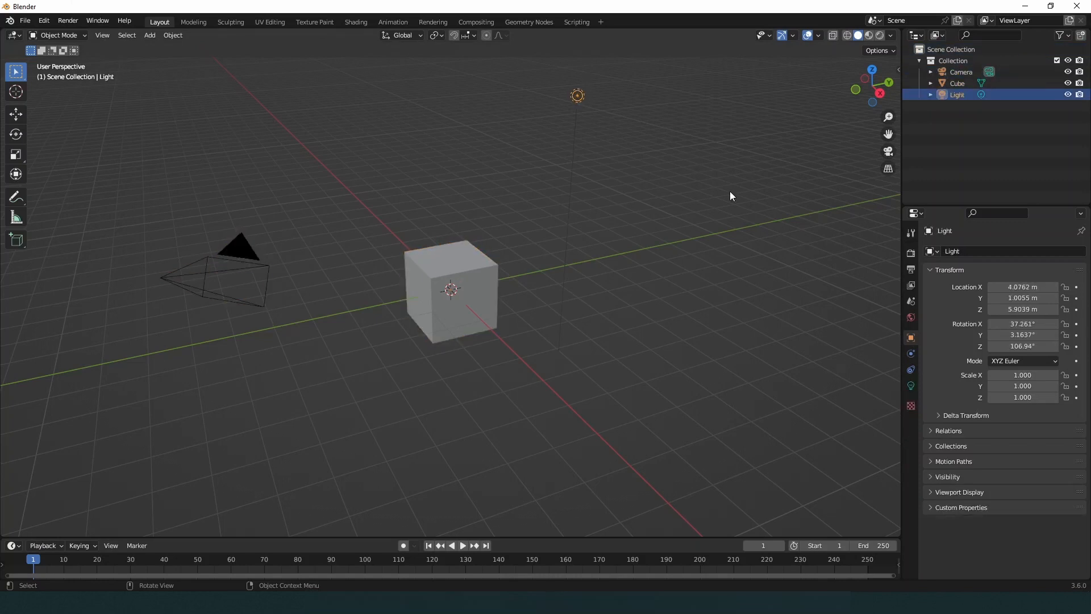
click(667, 223)
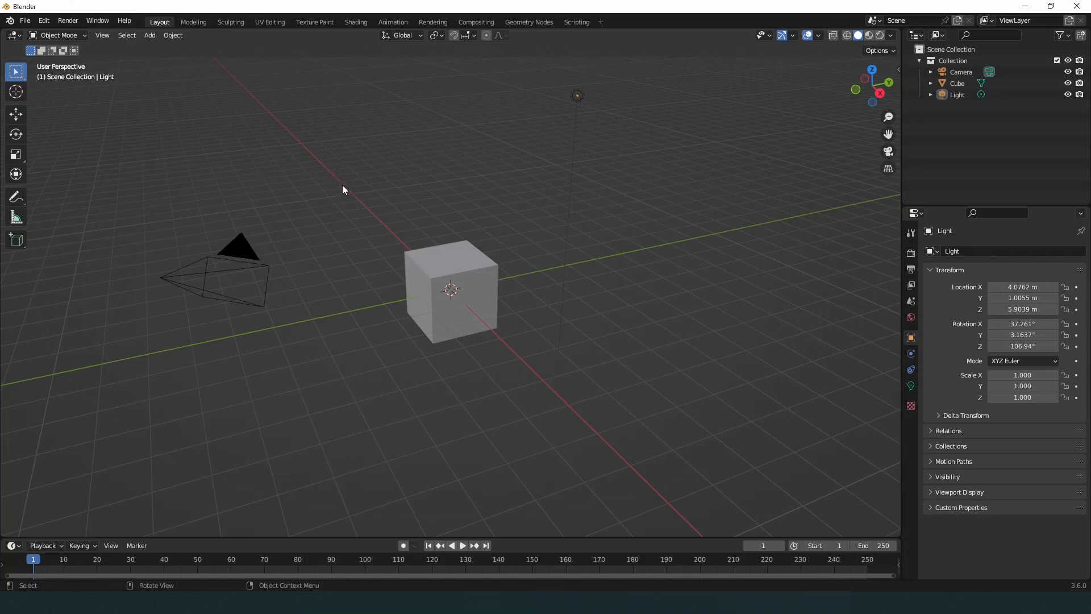
Step: Create a new General file, discarding the changes to the current scene
middle_drag(408, 361, 427, 252)
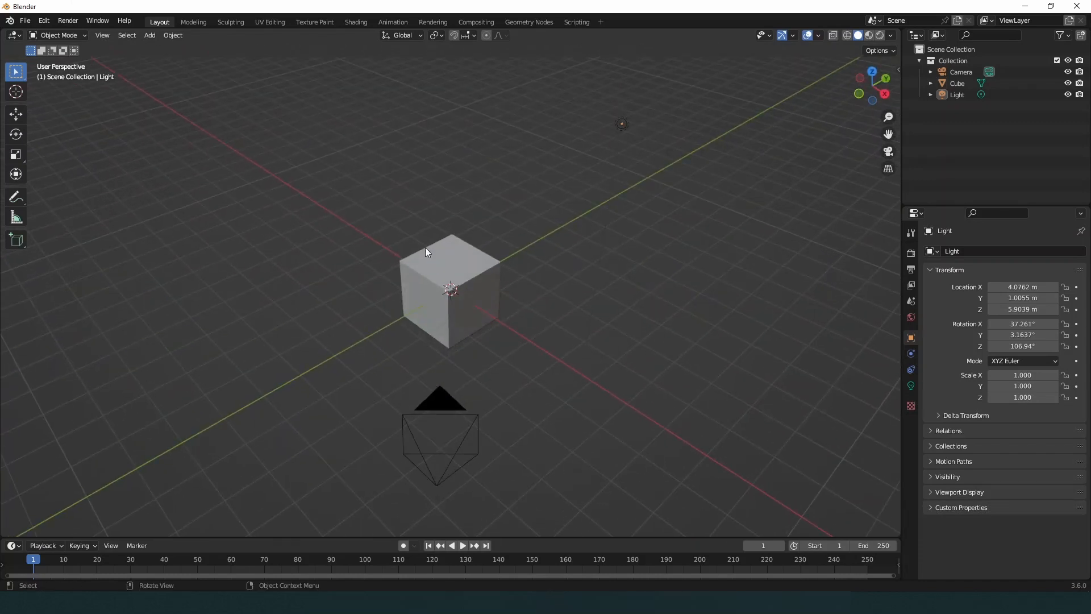
click(29, 25)
mouse_move(46, 35)
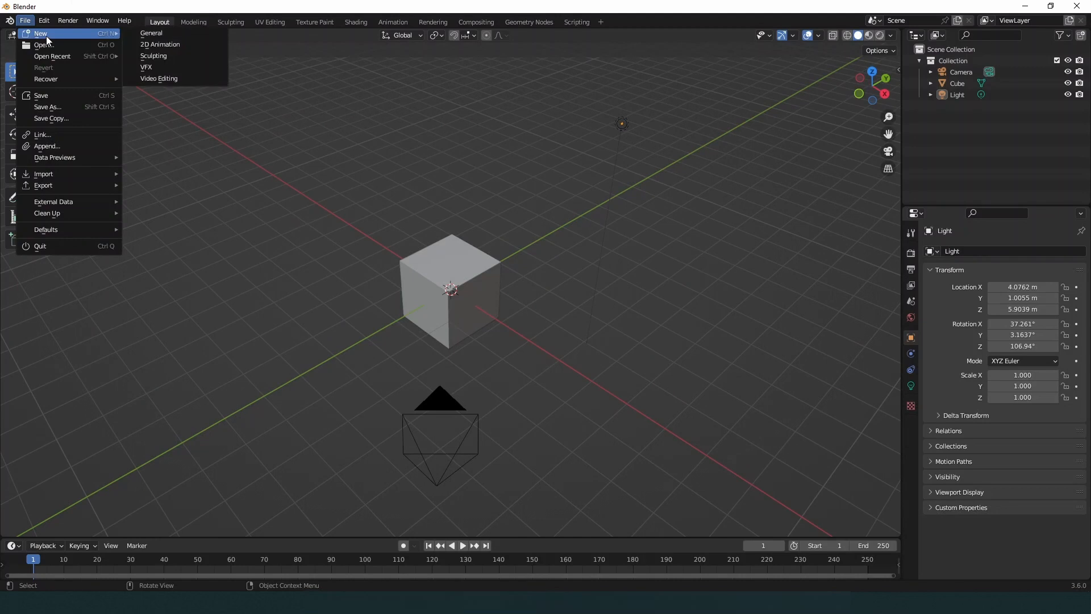
click(170, 33)
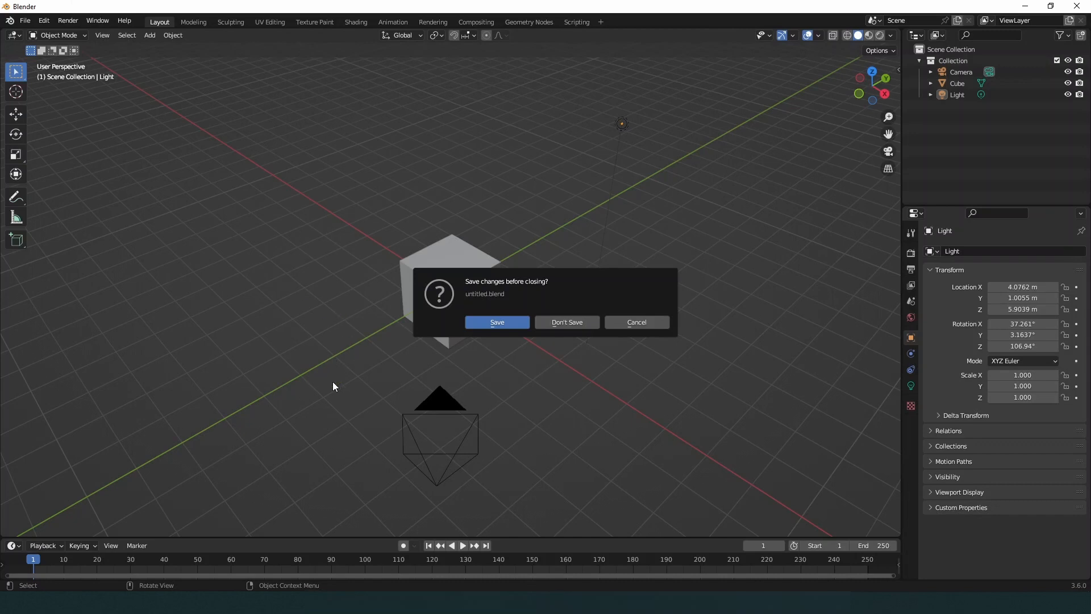
click(580, 329)
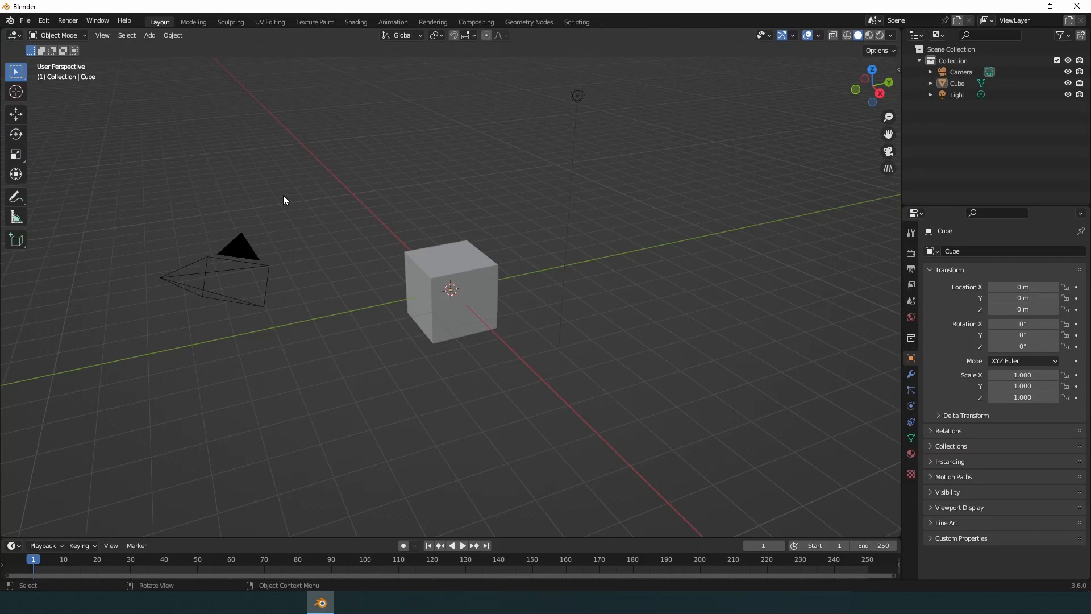
Step: Look through the Modeling, Sculpting, UV Editing, Shading and Compositing workspaces, and return to the Layout workspace
click(26, 24)
click(194, 23)
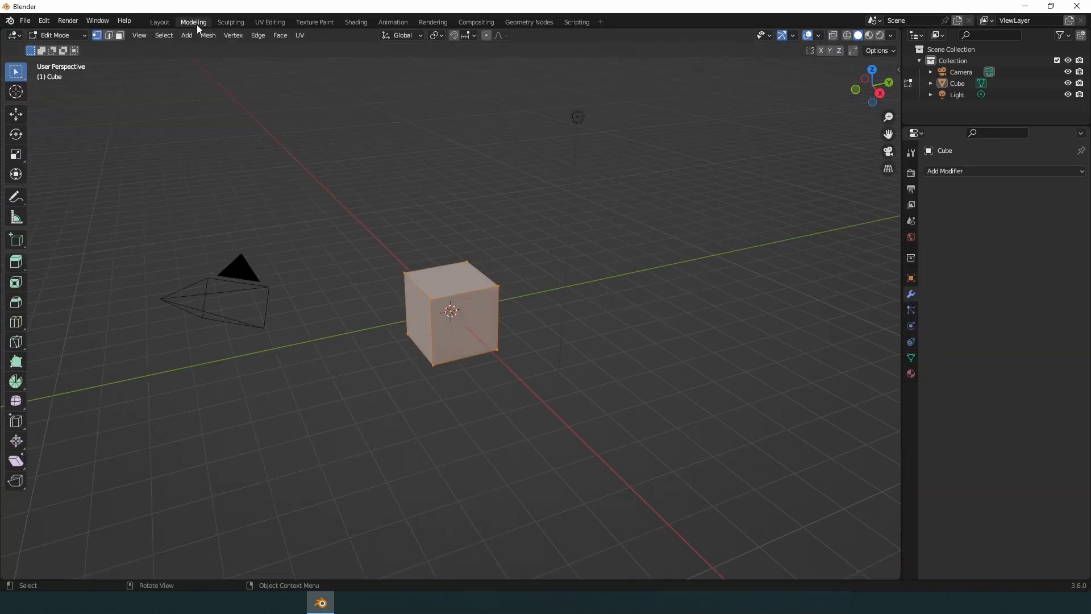
click(231, 22)
click(272, 21)
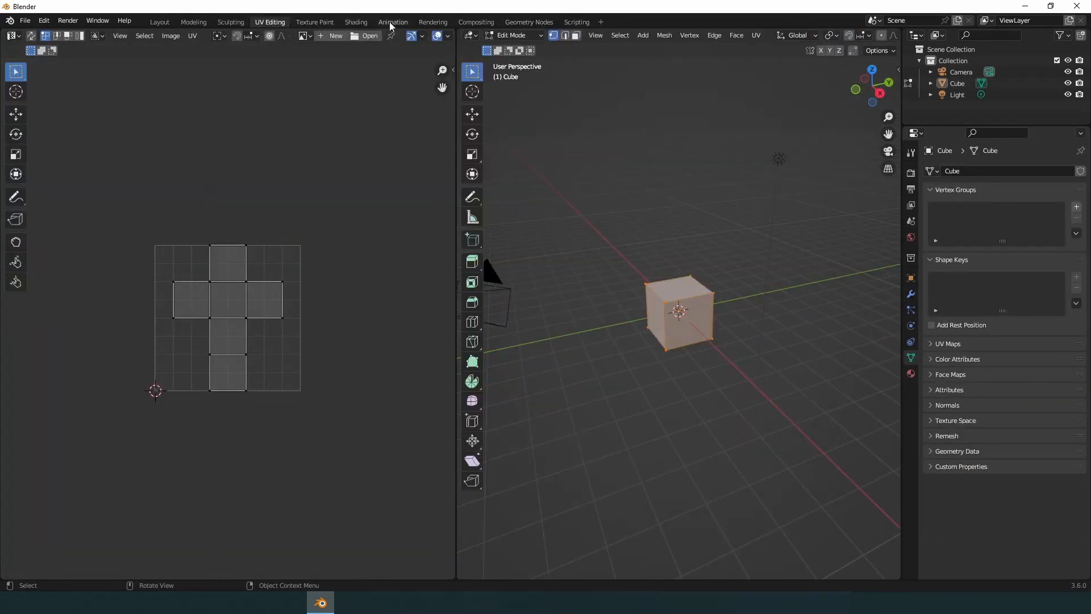
click(160, 23)
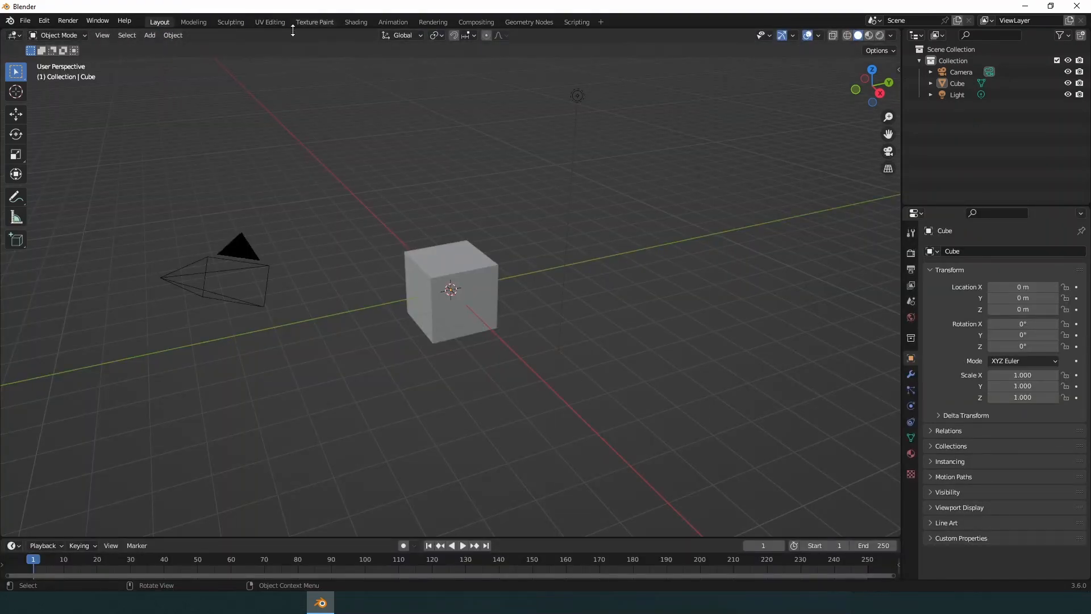
click(352, 22)
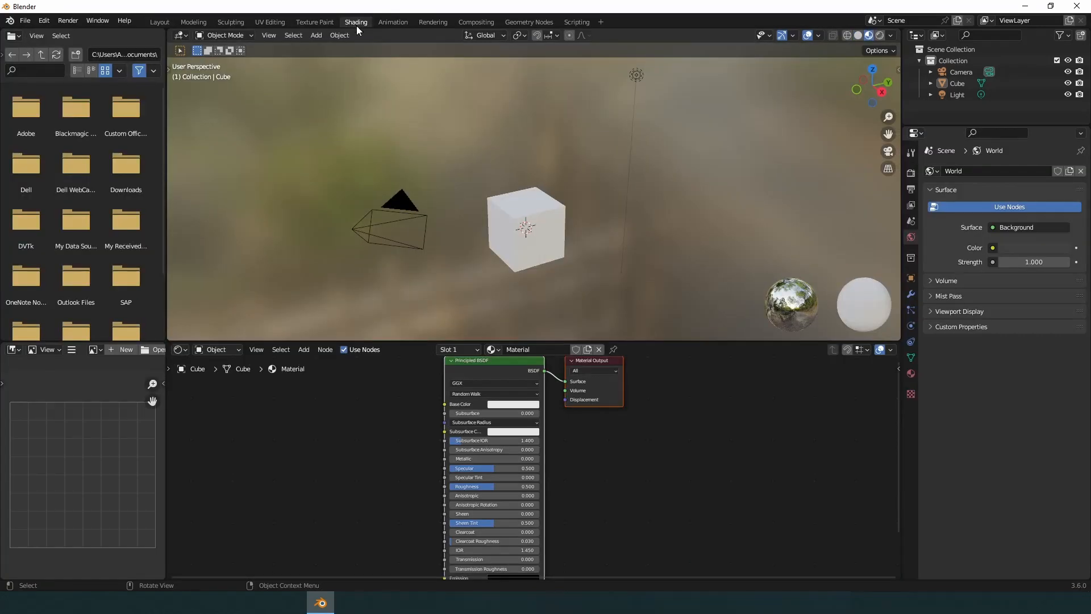
click(489, 22)
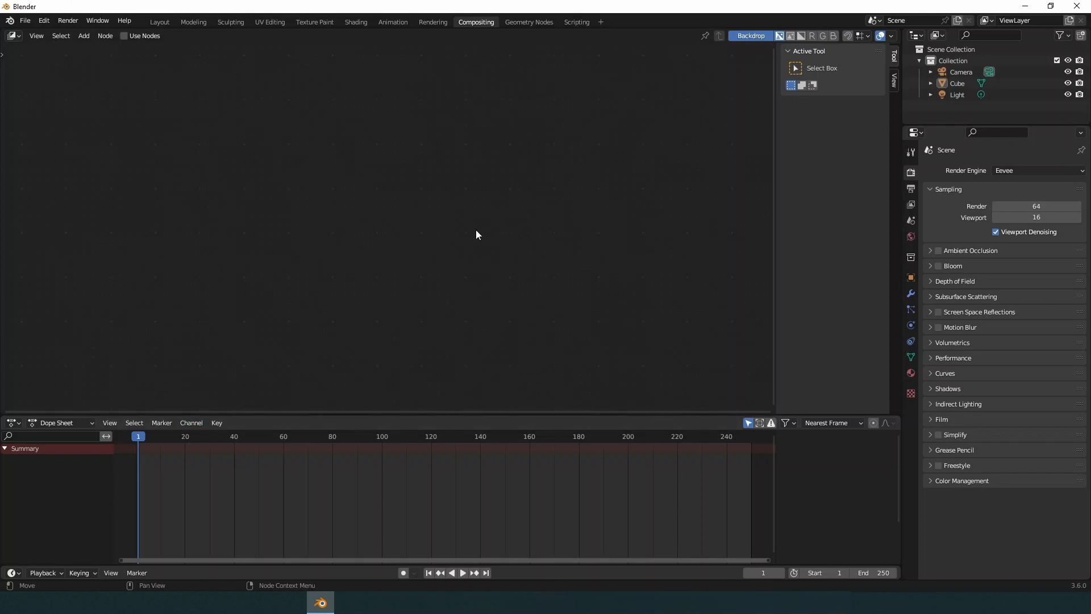
click(159, 23)
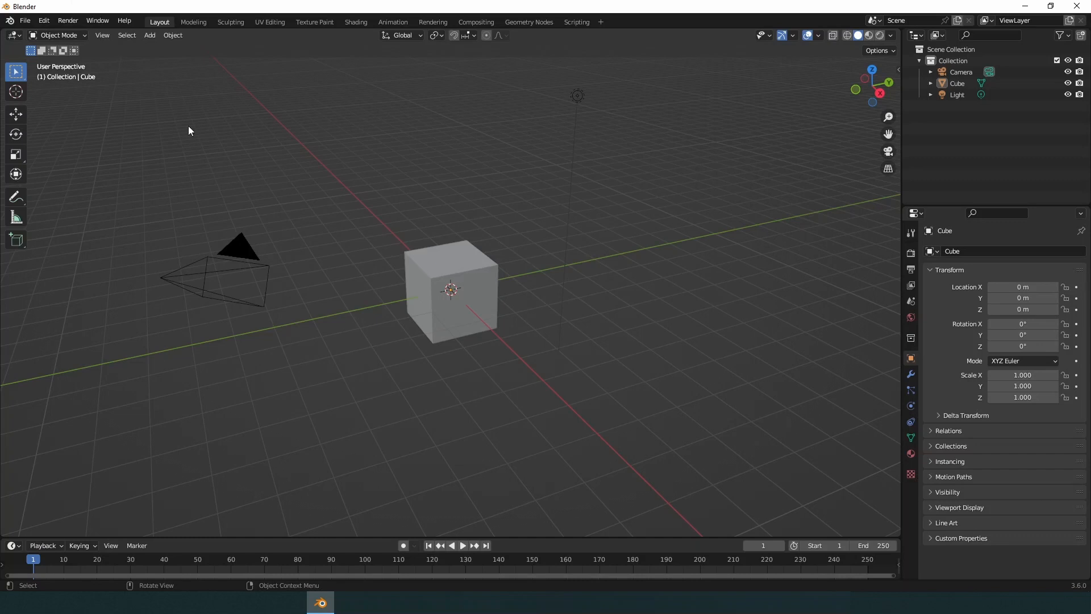
Step: Switch the cube to Edit Mode and try moving one of its upper corner vertices, cancelling the move
click(84, 35)
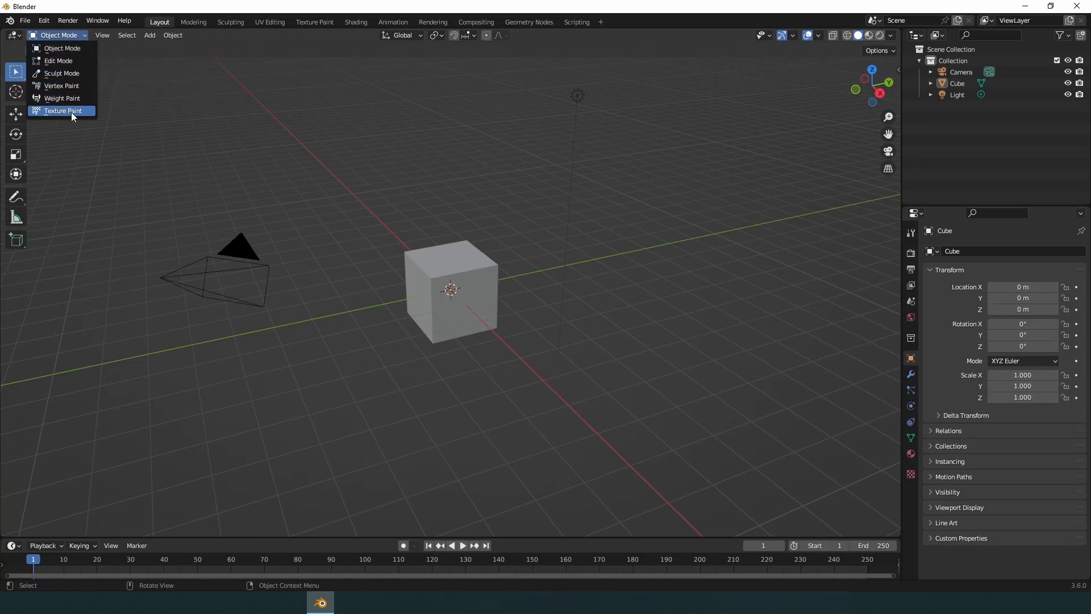
click(63, 61)
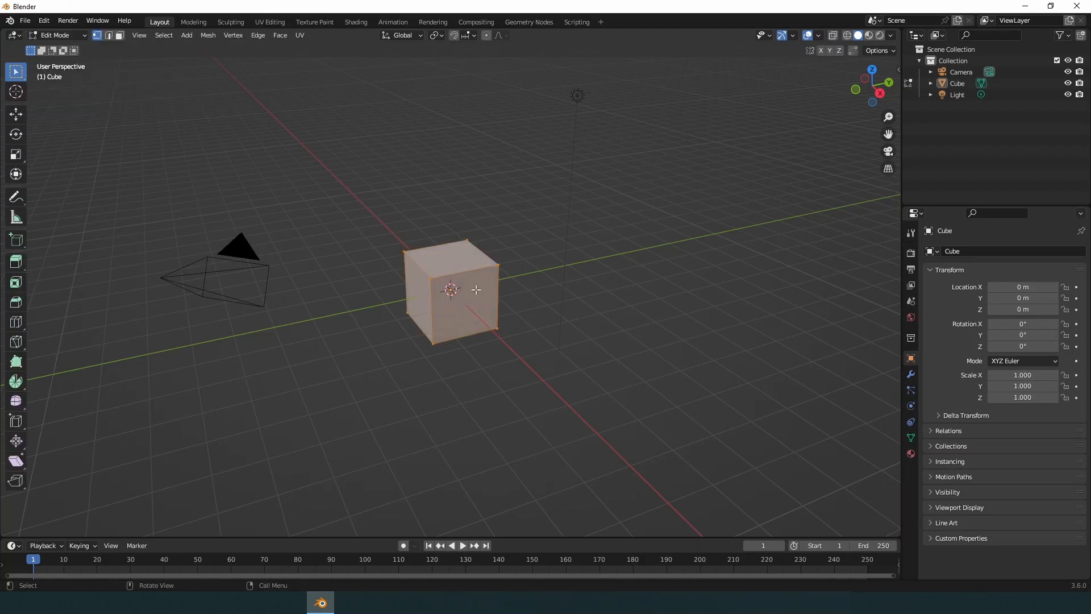
click(498, 264)
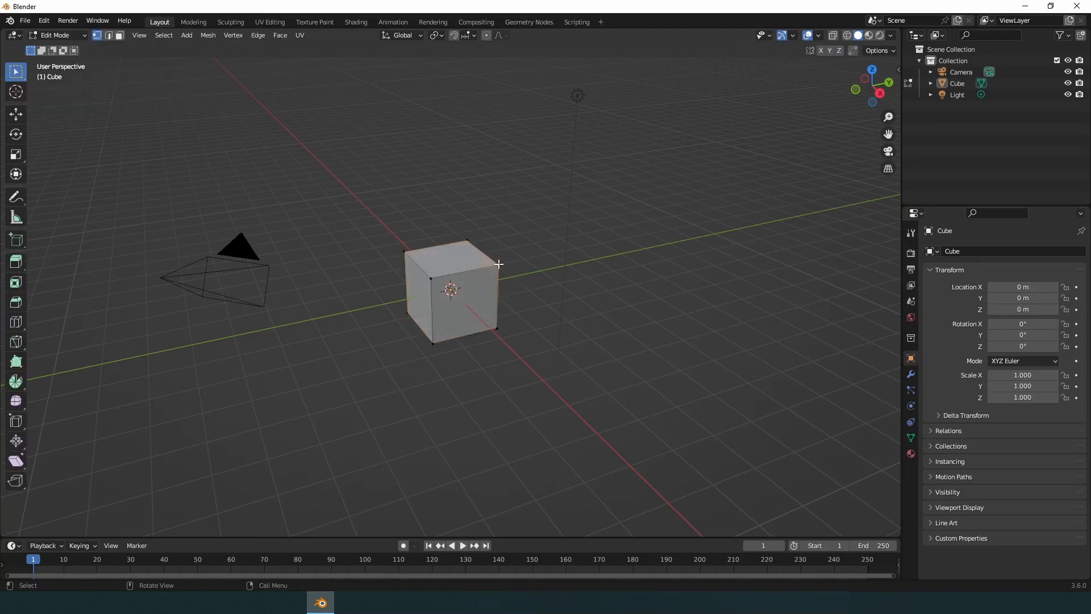
key(g)
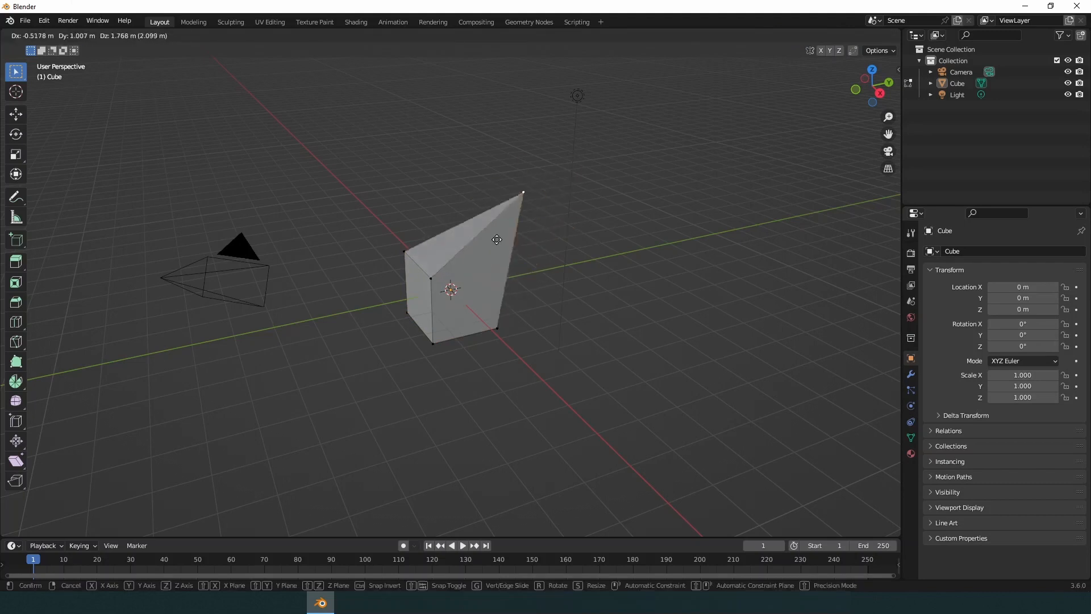
right_click(496, 239)
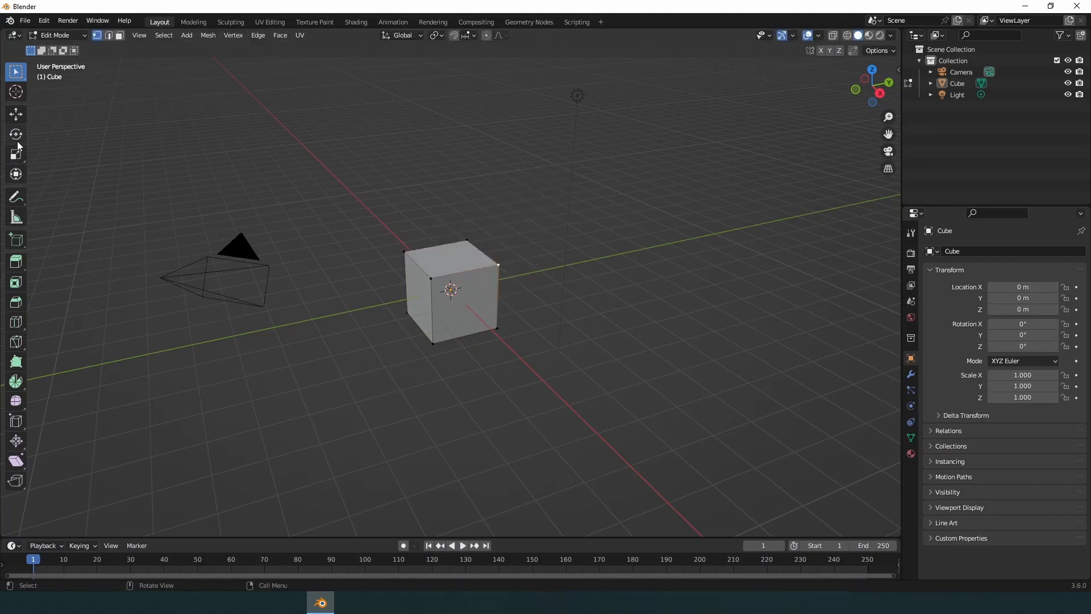
Step: Try a Knife cut across one side face of the cube, keep Solid shading, and reactivate the Select Box tool
click(16, 341)
click(460, 272)
click(498, 310)
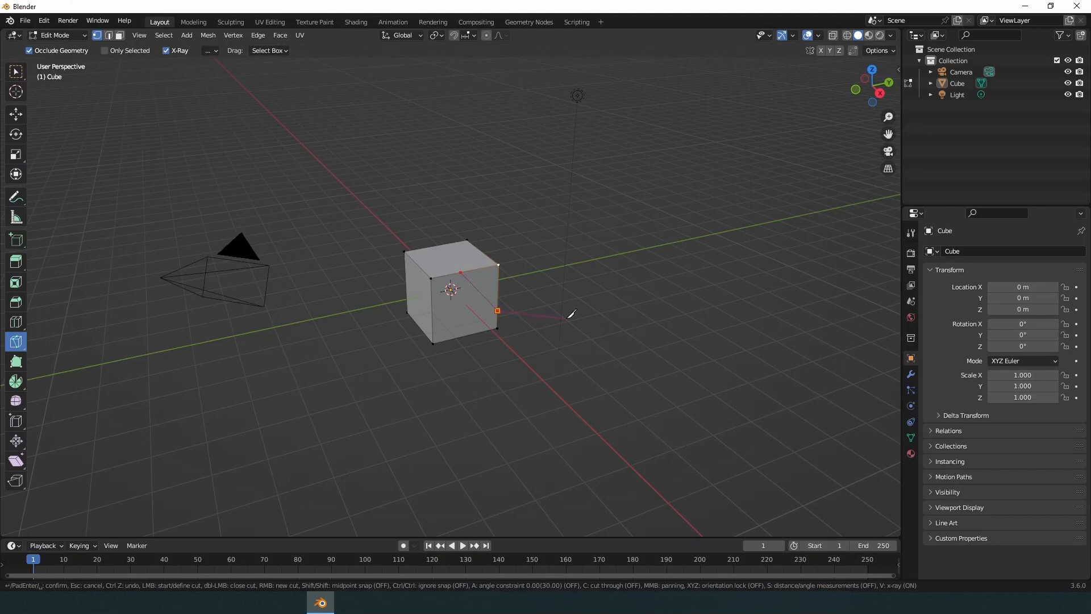
key(Return)
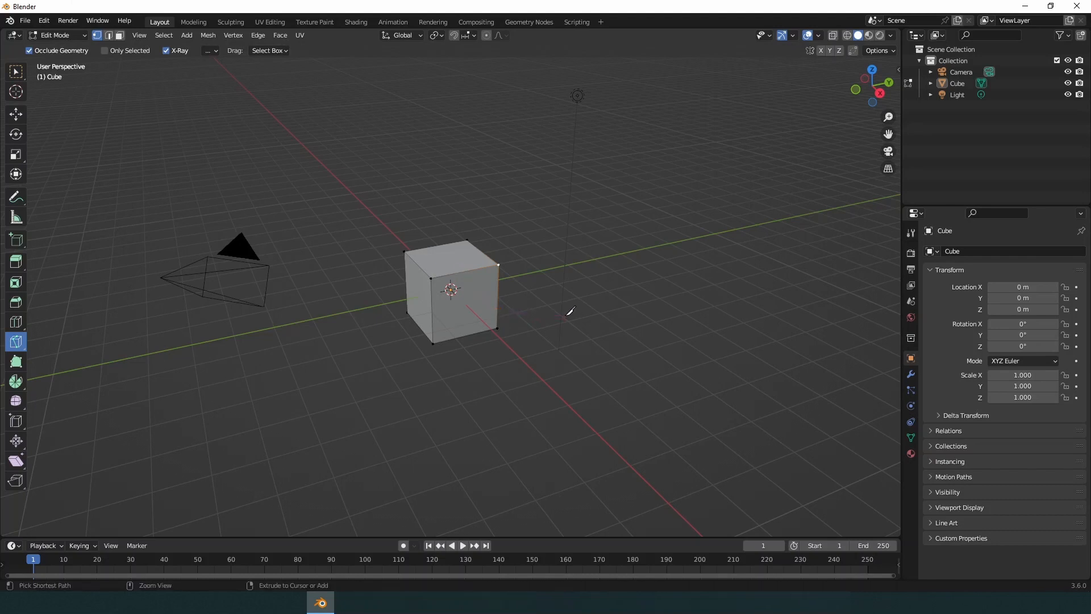
key(z)
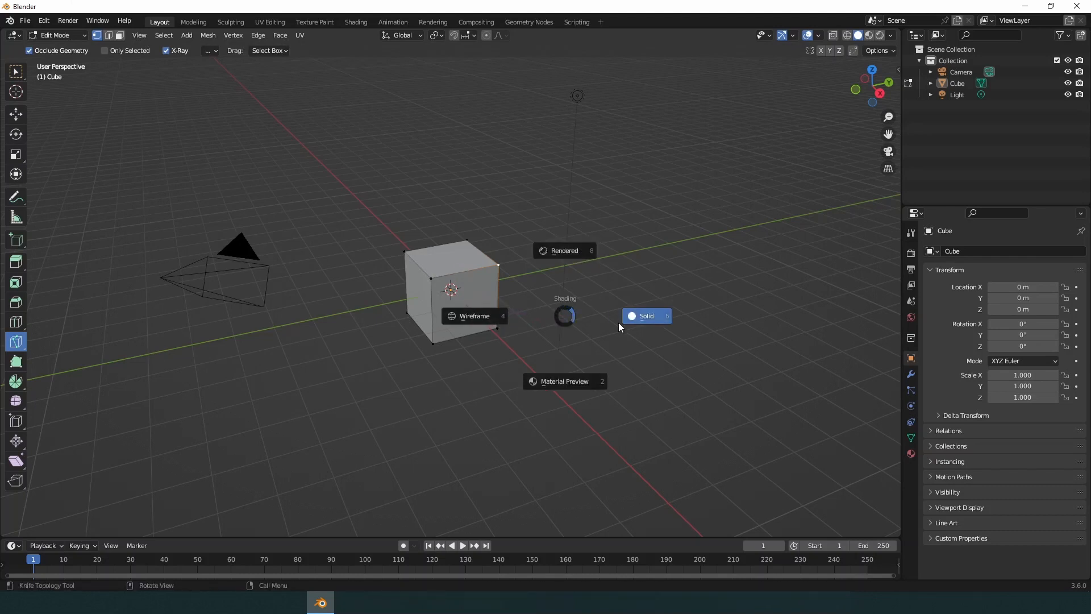
click(647, 316)
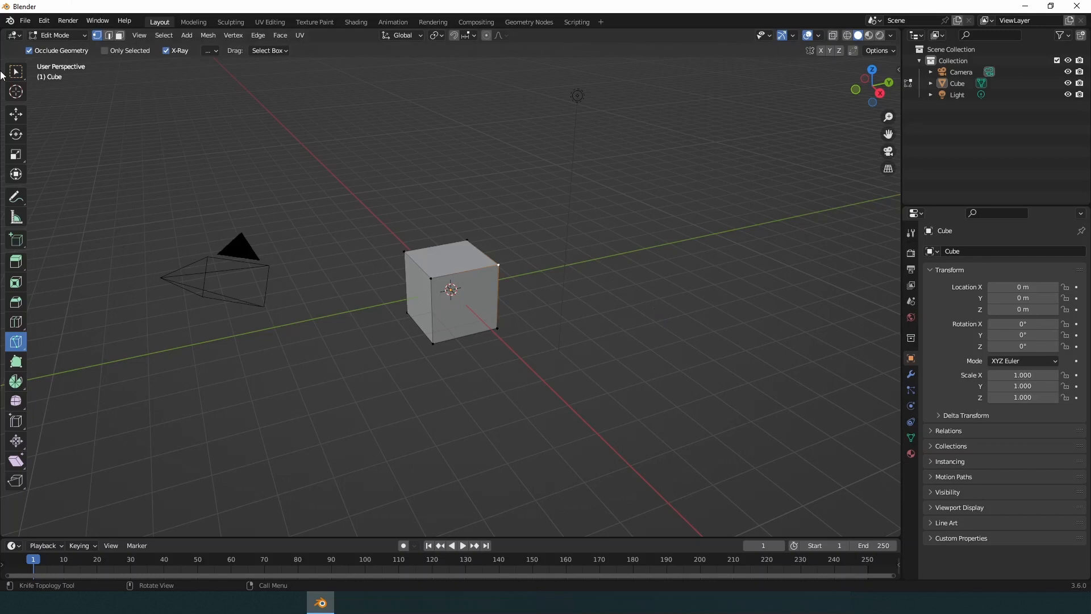
key(w)
Step: Switch the cube through Object Mode, Edit Mode and Sculpt Mode, and return it to Object Mode
click(66, 36)
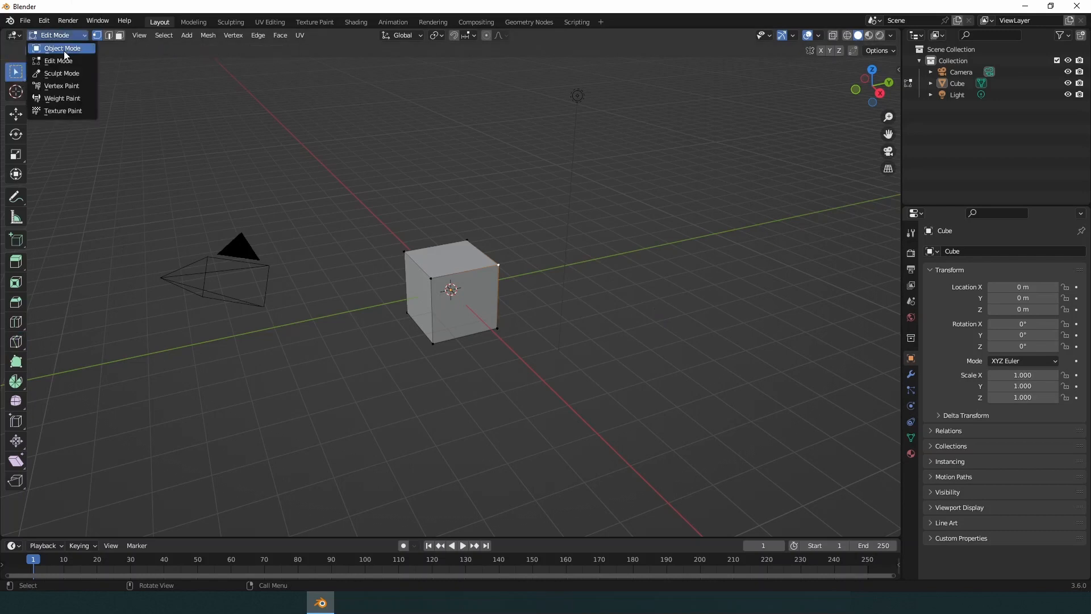
click(64, 50)
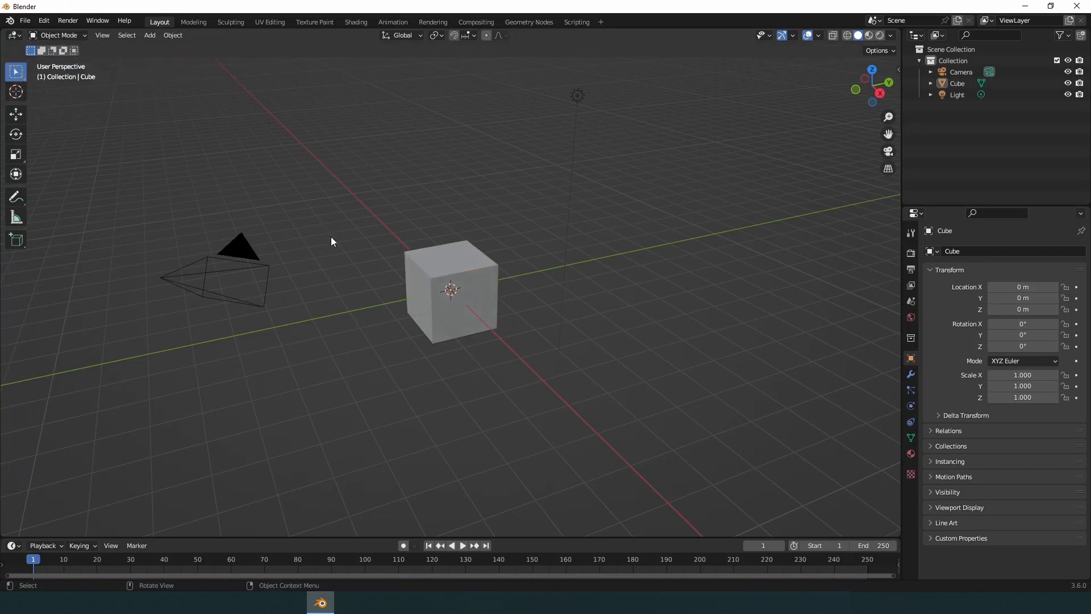
click(56, 35)
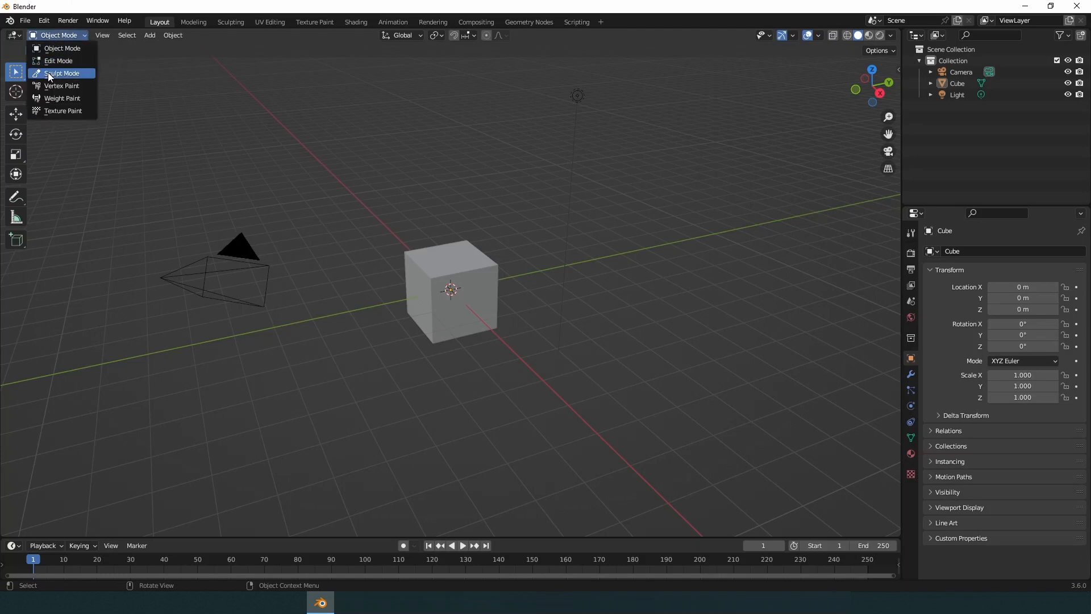
click(57, 61)
click(54, 35)
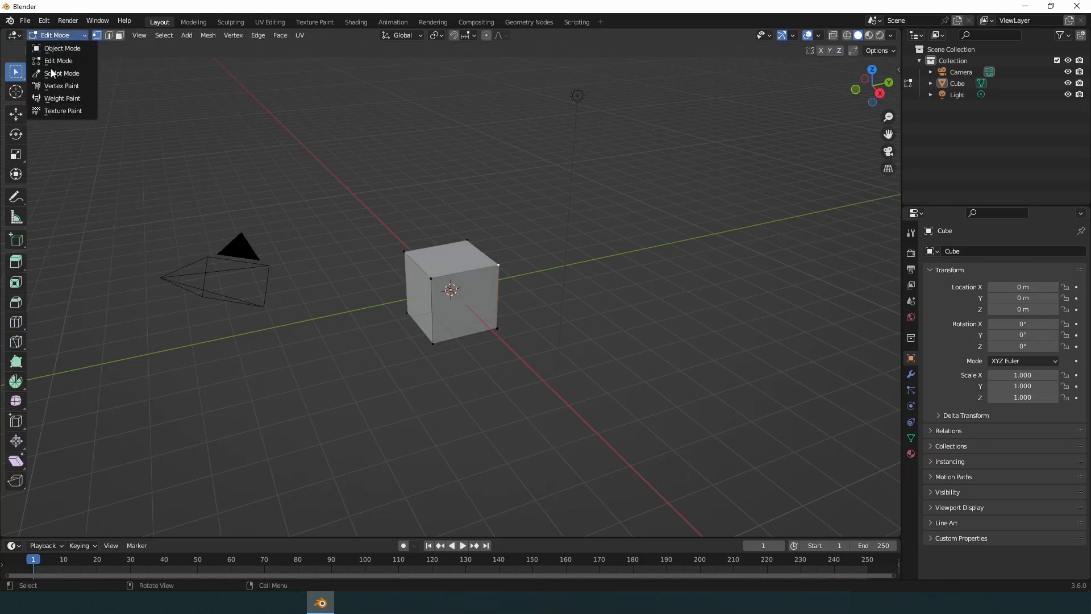
click(54, 73)
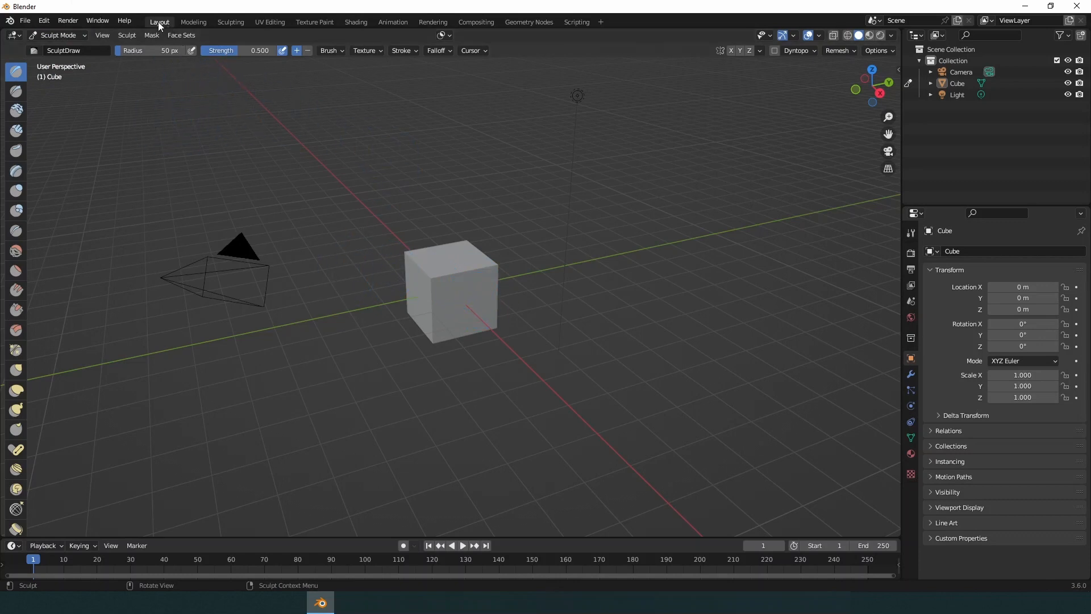
click(68, 37)
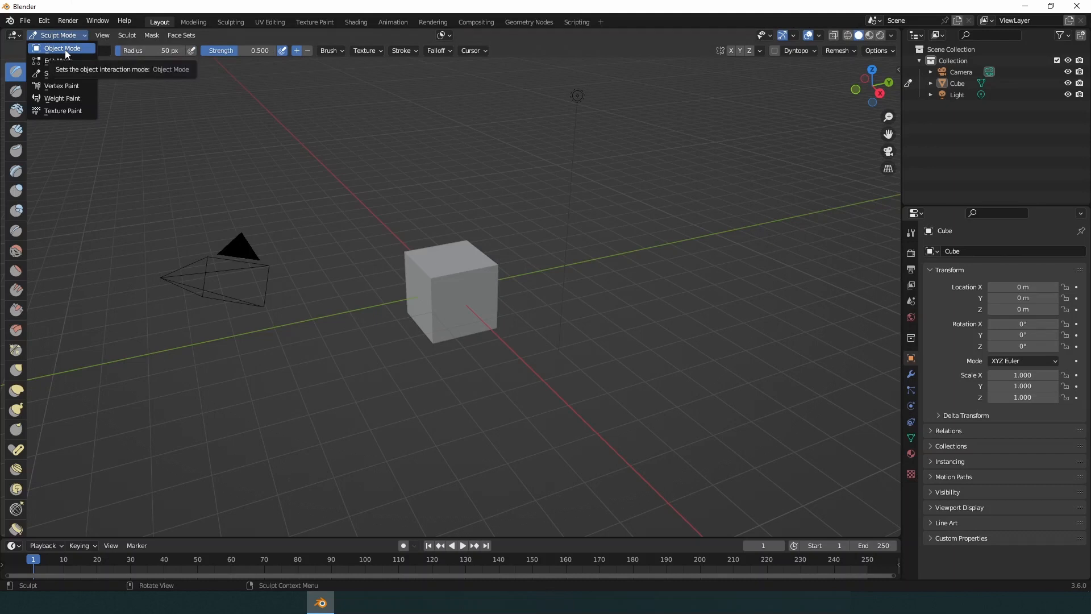
click(64, 49)
Step: Box-select the cube's visible vertices in Edit Mode and return to Object Mode
middle_drag(429, 447, 375, 423)
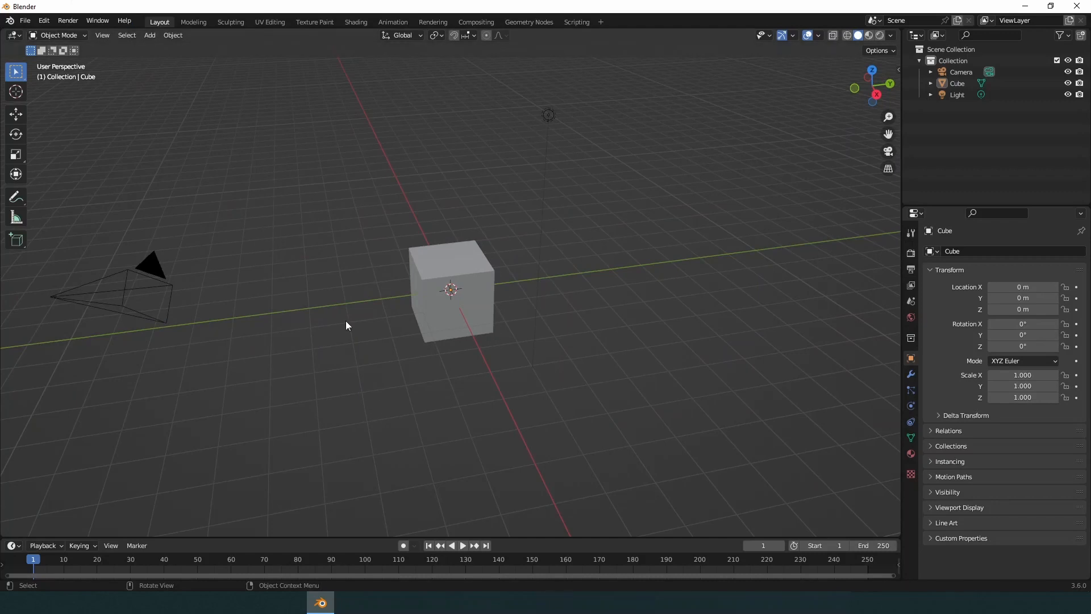
middle_drag(507, 296, 542, 282)
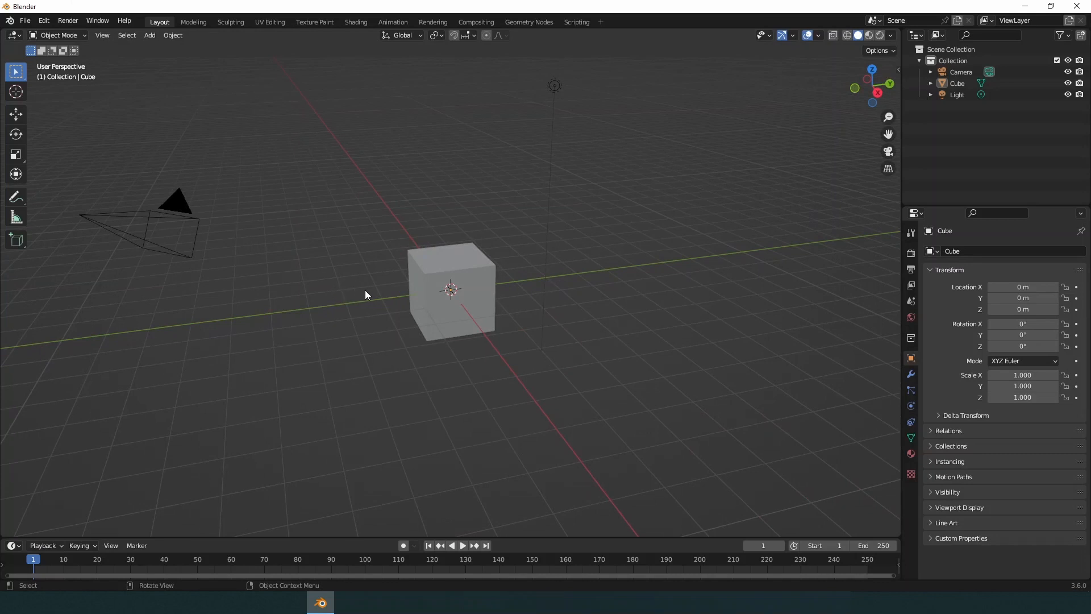
key(Tab)
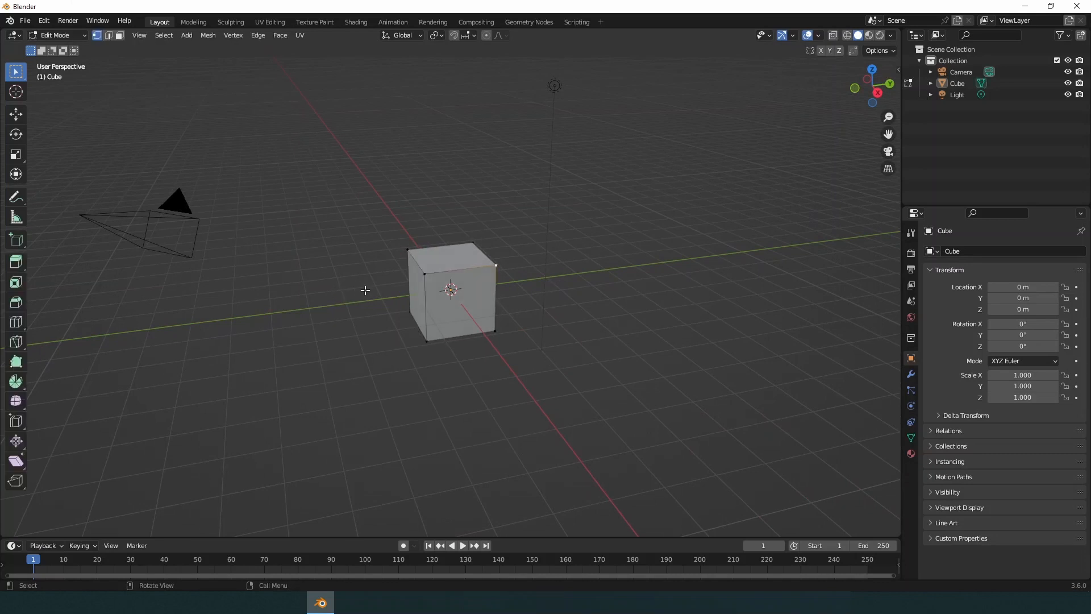
drag(370, 202, 555, 363)
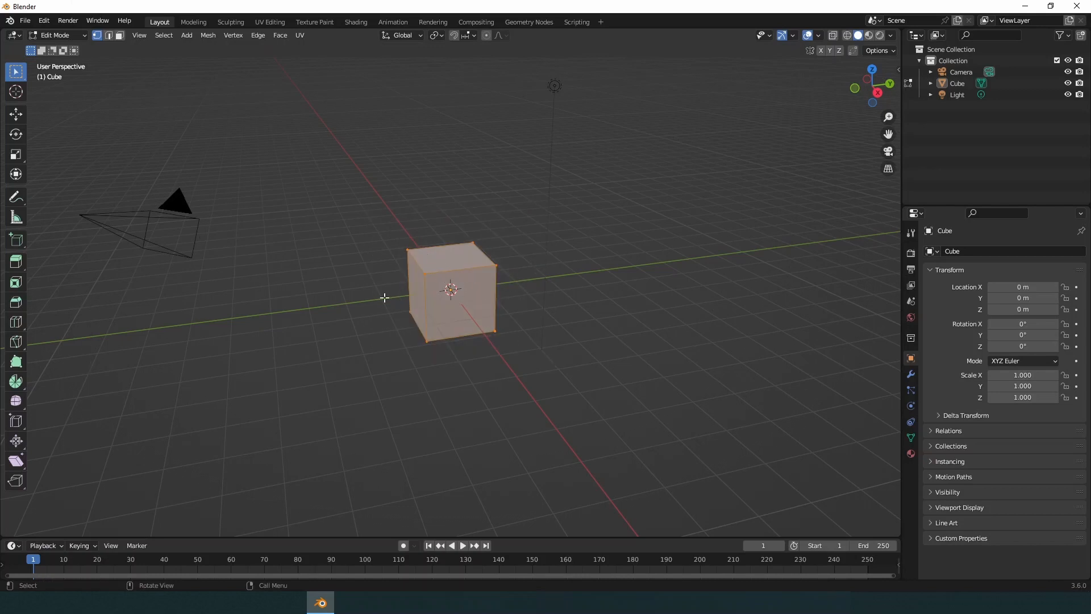
key(Tab)
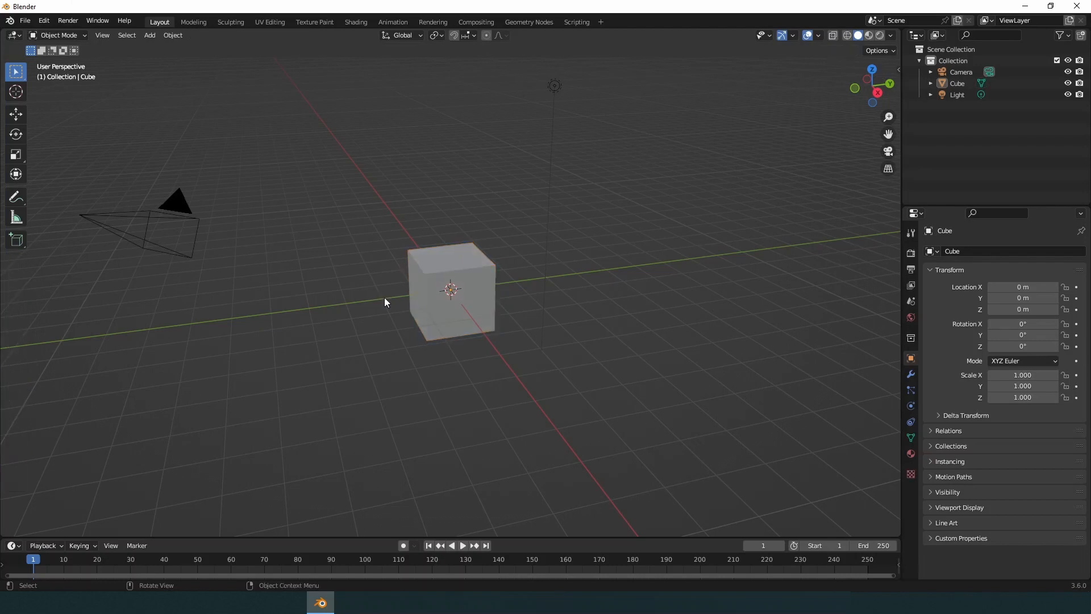
Step: Select the whole cube in Object Mode, view it from another side, and clear the selection
mouse_move(376, 309)
middle_down()
mouse_move(332, 268)
mouse_move(364, 300)
middle_up()
click(434, 298)
middle_drag(434, 298, 526, 387)
click(545, 364)
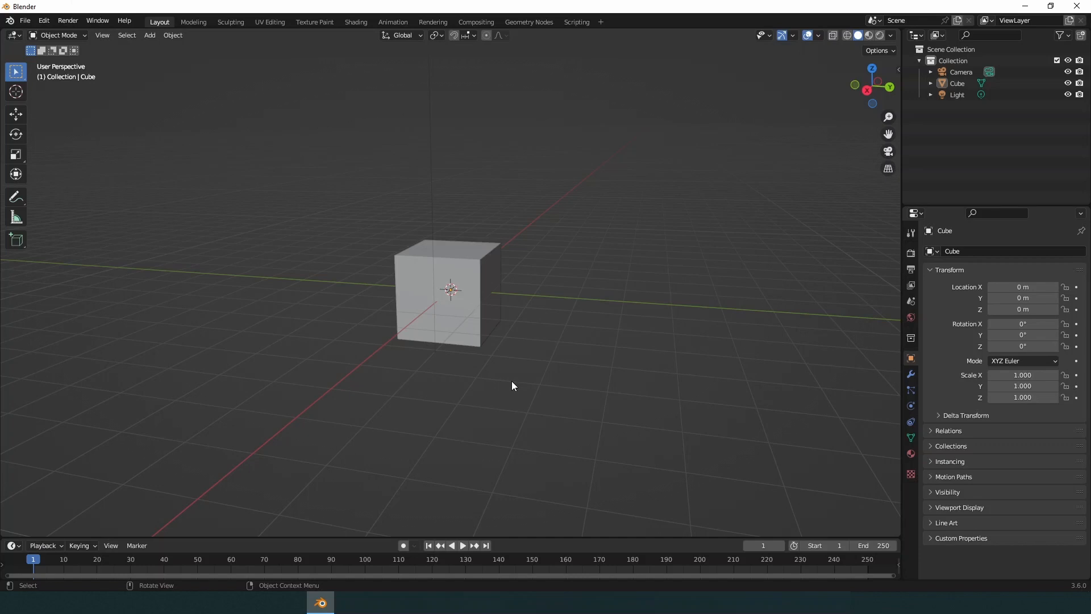
Step: Select a single upper corner vertex of the cube in Edit Mode, and select and deselect the whole cube in Object Mode
key(Tab)
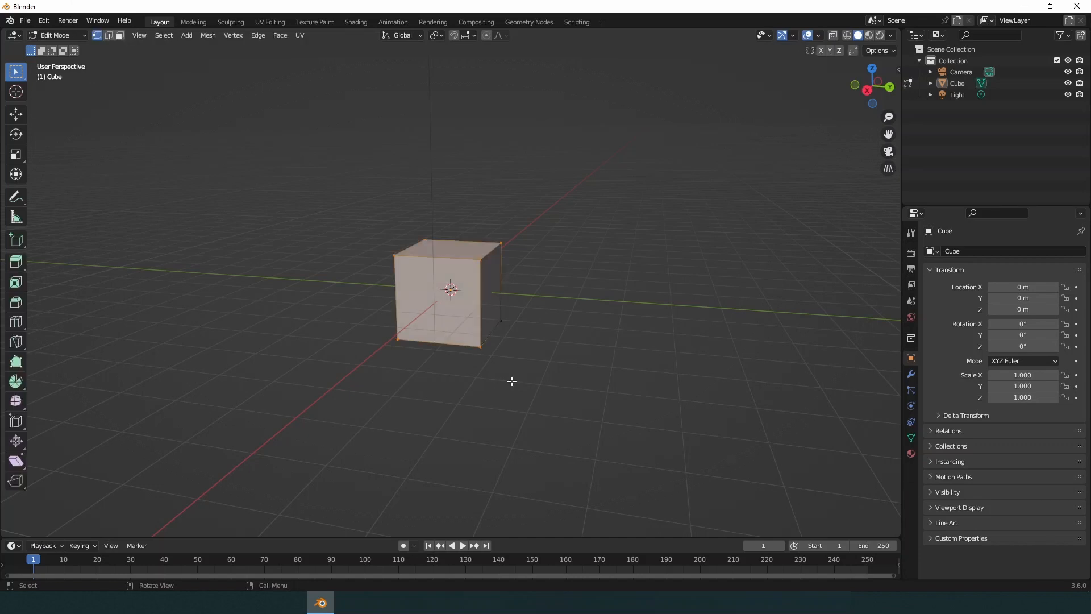
click(394, 255)
middle_drag(474, 268, 343, 282)
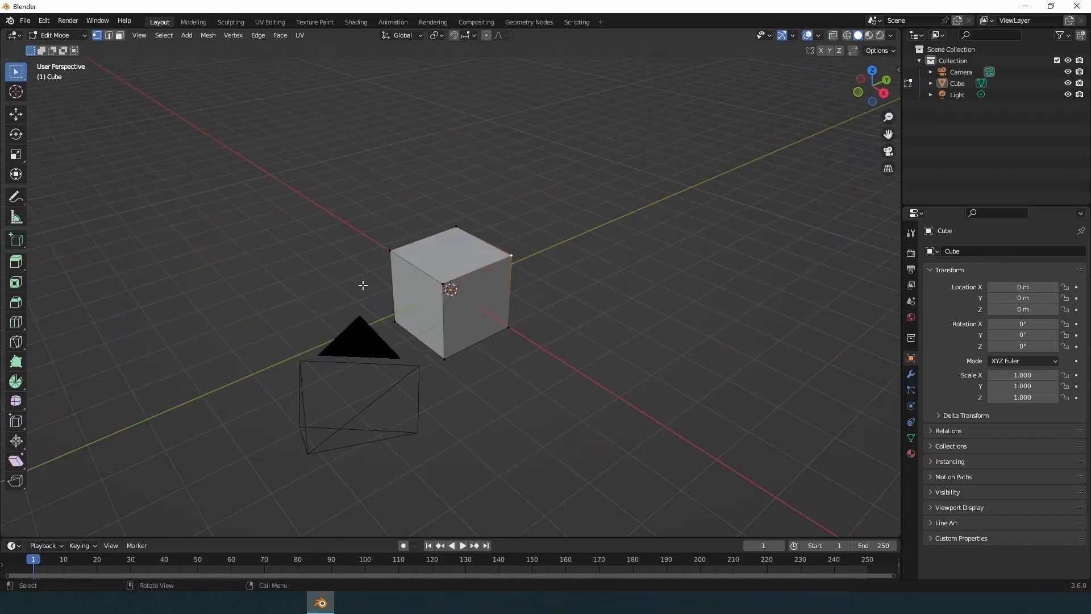
key(Tab)
middle_drag(366, 289, 344, 265)
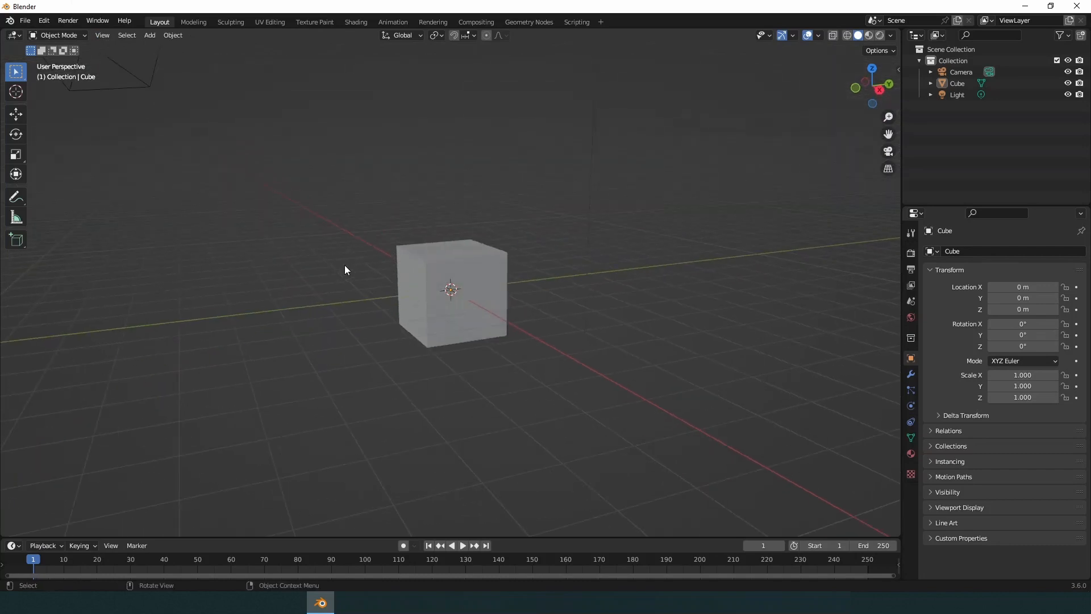
click(455, 306)
click(254, 234)
Step: View the Geometry Nodes and Shading workspaces, select the cube in Shading, and return to the Layout workspace
click(535, 23)
click(352, 23)
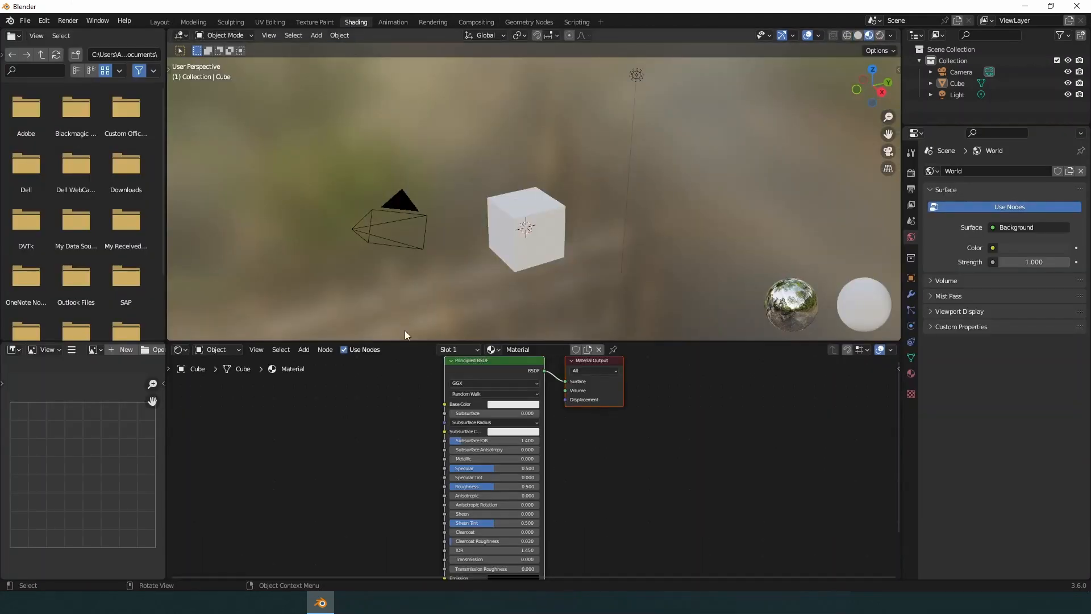
click(538, 232)
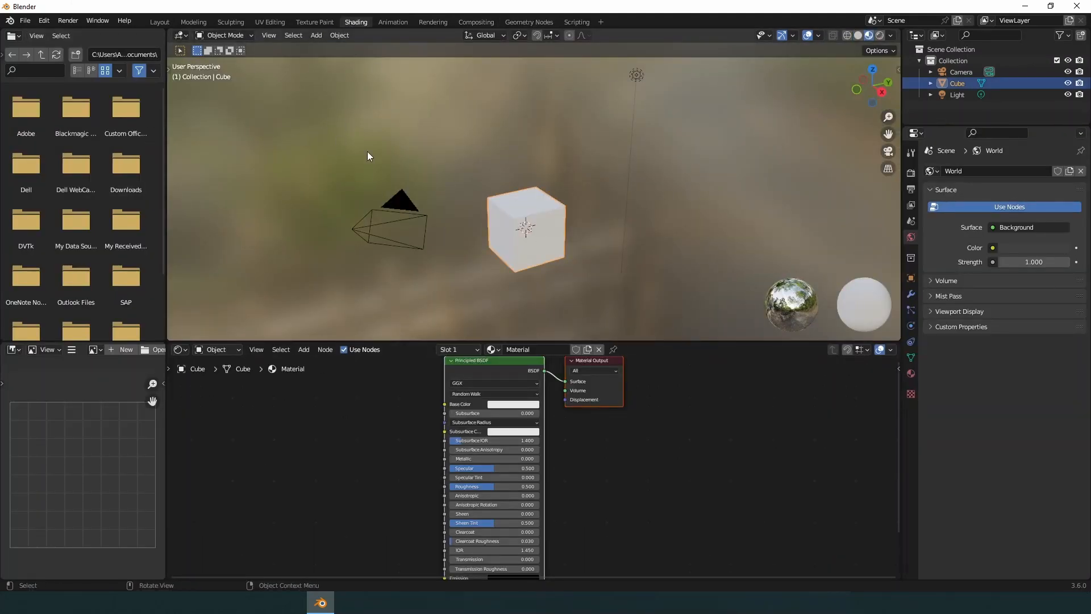
click(160, 22)
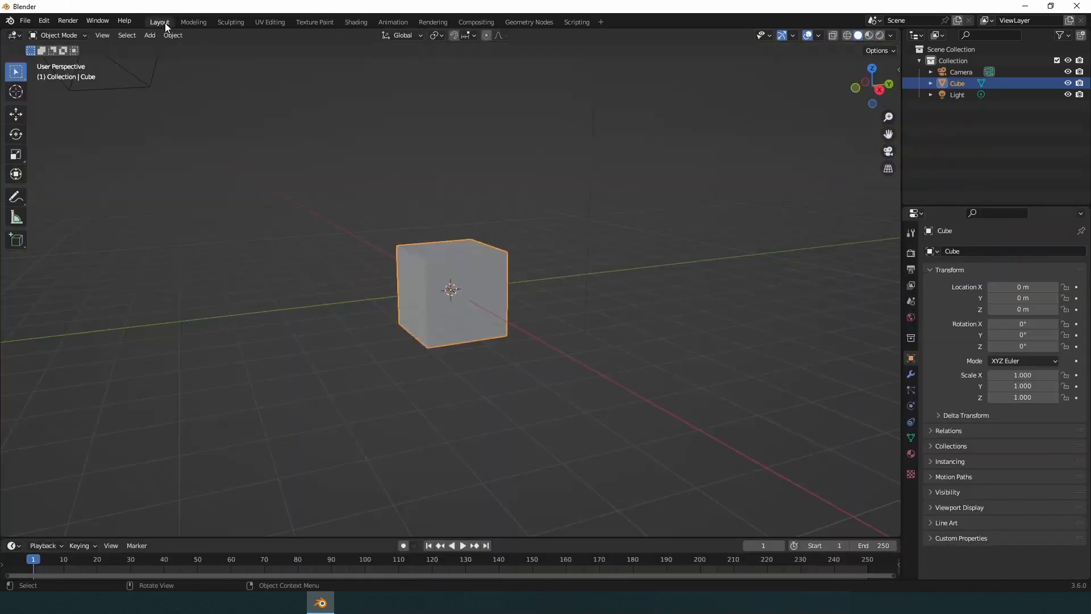
Step: Clear the selection, orbit around the scene, and select the cube again in Object Mode
click(500, 200)
middle_drag(563, 328, 531, 328)
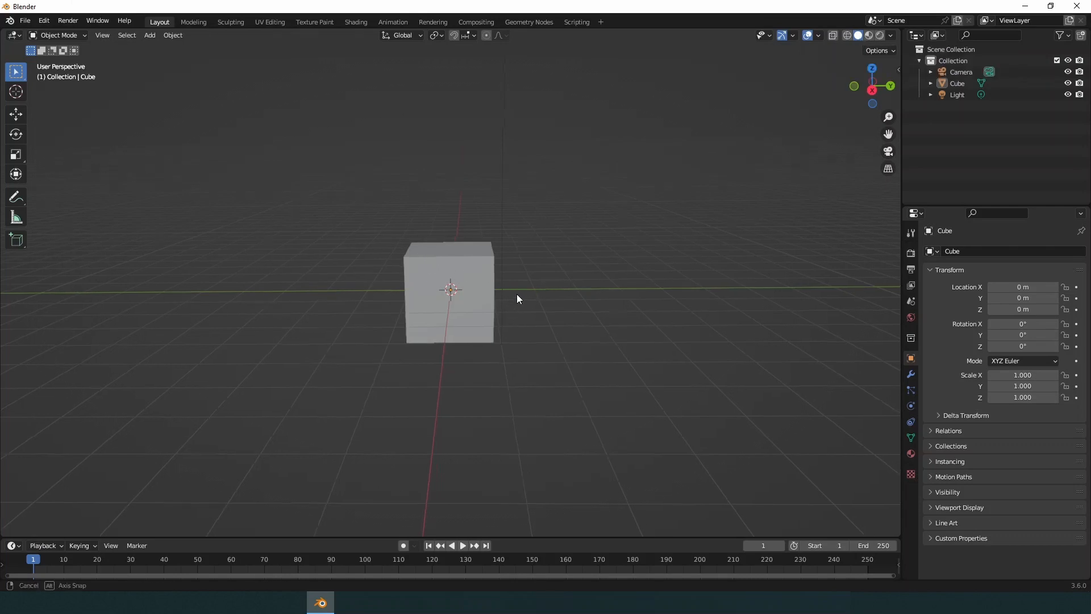
click(476, 295)
mouse_move(476, 291)
middle_down()
mouse_move(482, 305)
mouse_move(526, 299)
mouse_move(499, 274)
mouse_move(505, 300)
mouse_move(492, 296)
middle_up()
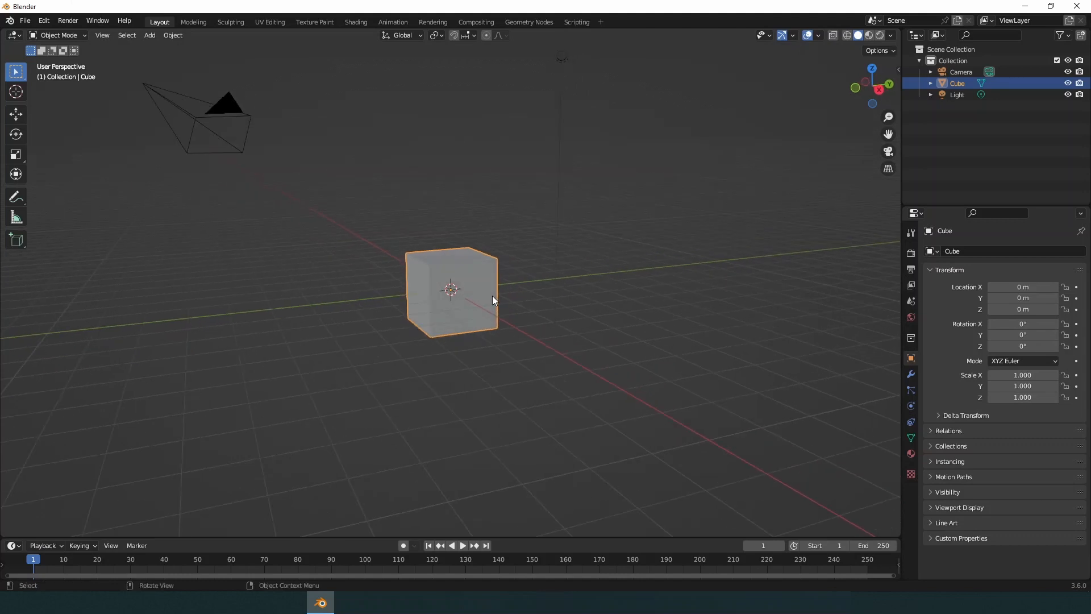
Step: Display the viewport in Wireframe shading, clear the selection, and inspect the cube's see-through edges from several sides
click(847, 36)
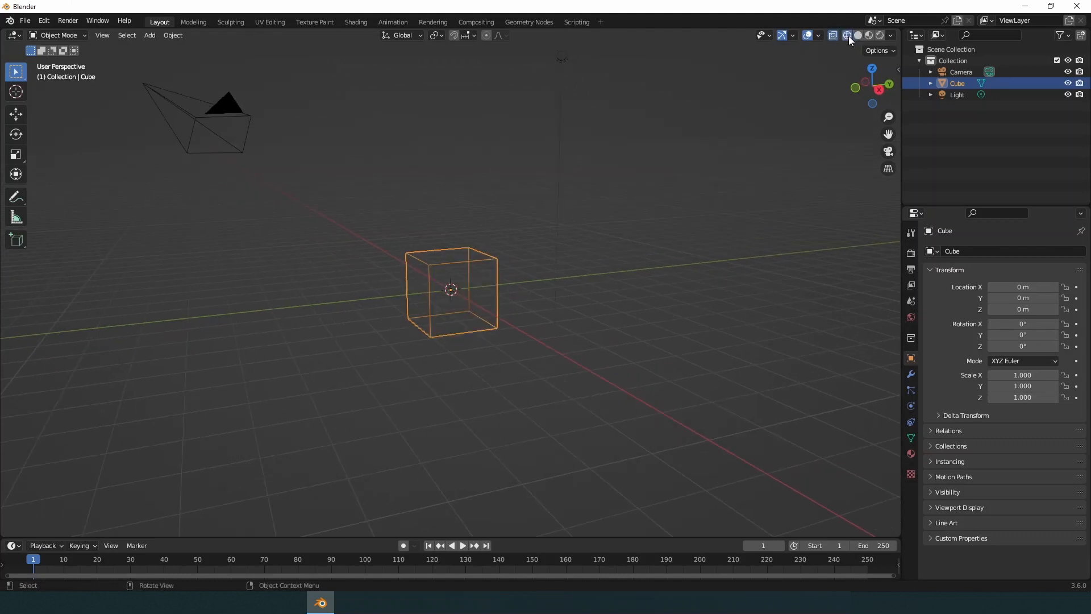
click(588, 356)
mouse_move(520, 358)
middle_down()
mouse_move(444, 328)
mouse_move(426, 235)
middle_up()
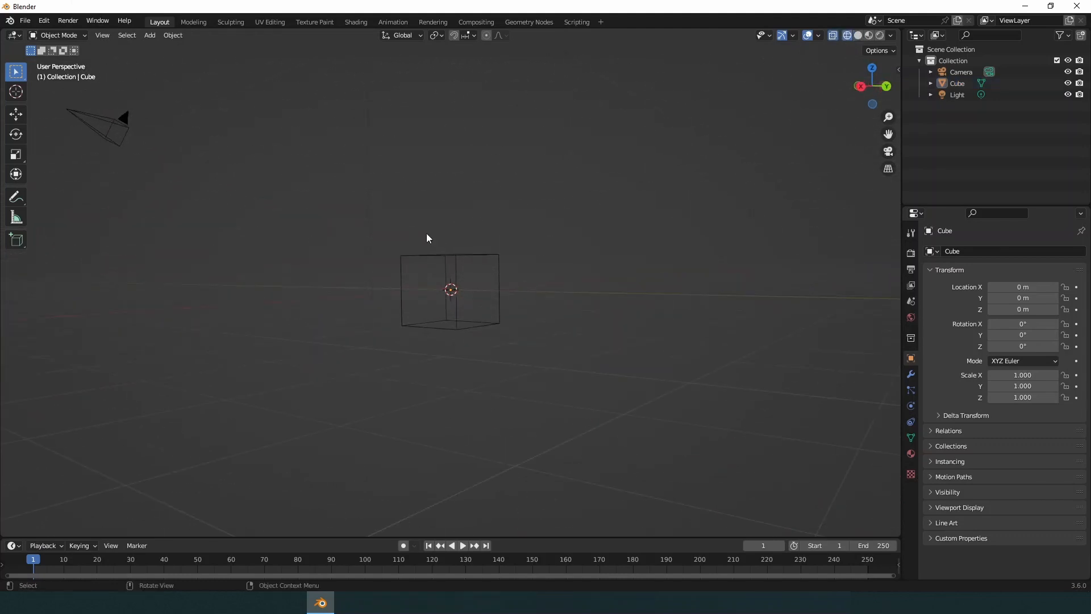
drag(424, 205, 498, 329)
middle_drag(404, 349, 477, 355)
click(485, 361)
scroll(485, 360, up, 3)
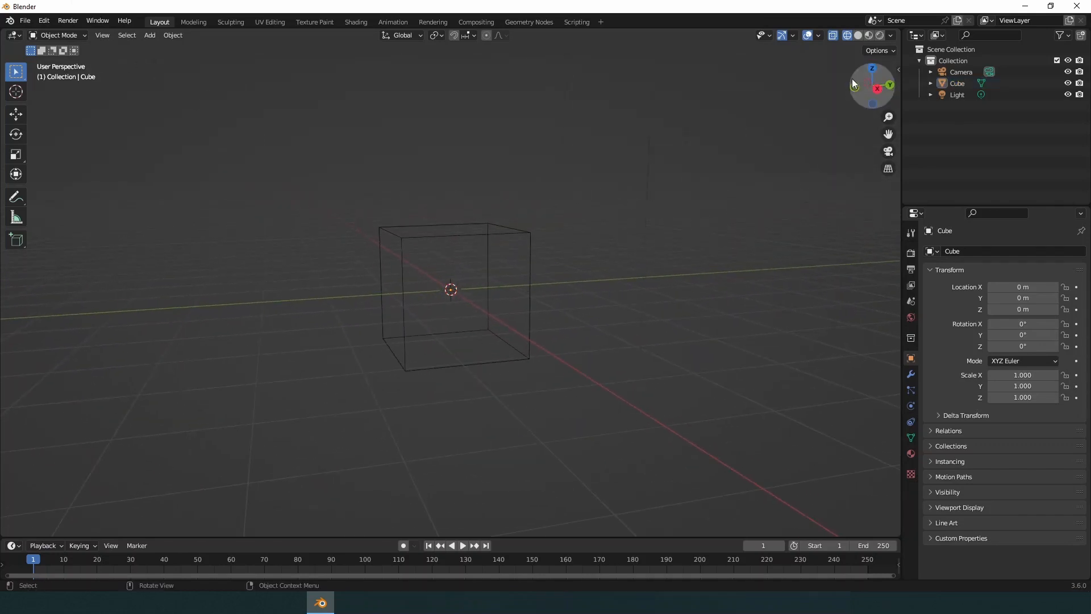
Step: Display the scene in Material Preview shading, inspect the cube, and select the cube and the light in turn
click(870, 37)
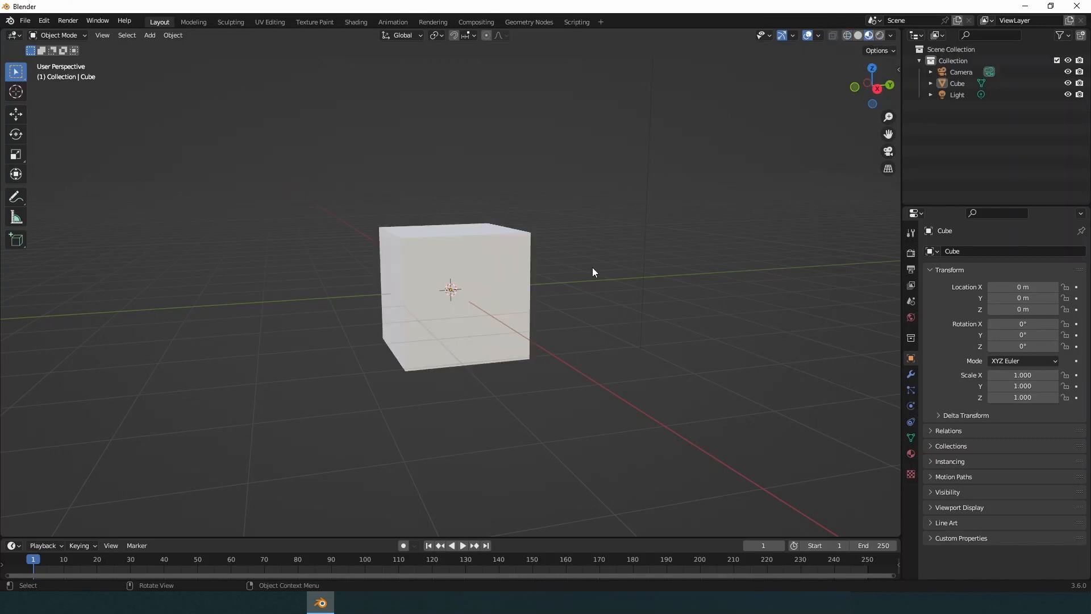
mouse_move(512, 295)
middle_down()
mouse_move(502, 311)
mouse_move(483, 274)
mouse_move(523, 246)
middle_up()
click(480, 267)
click(544, 251)
click(503, 284)
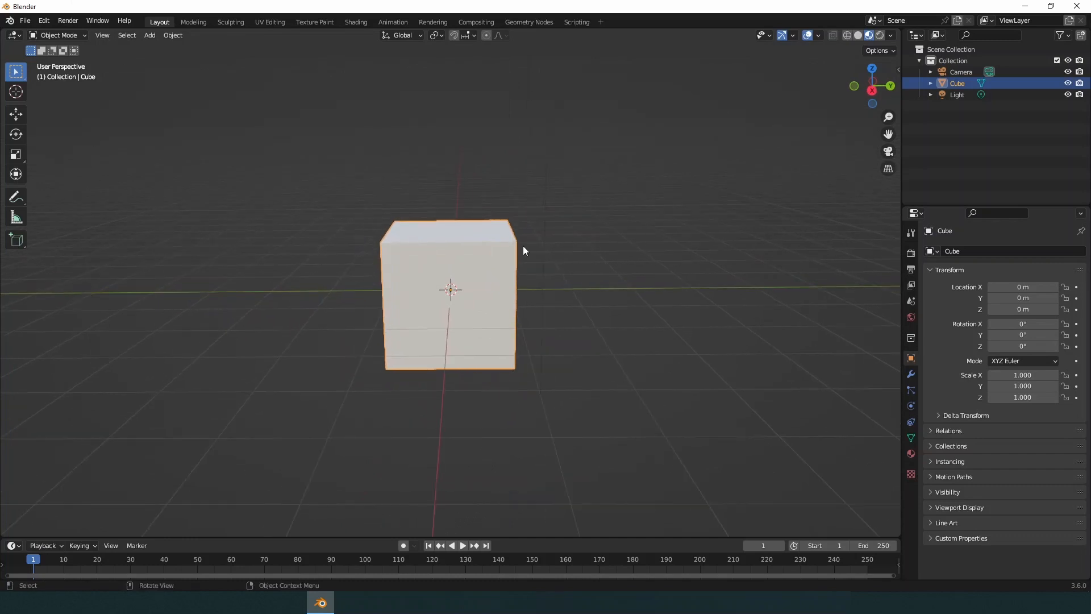
click(545, 213)
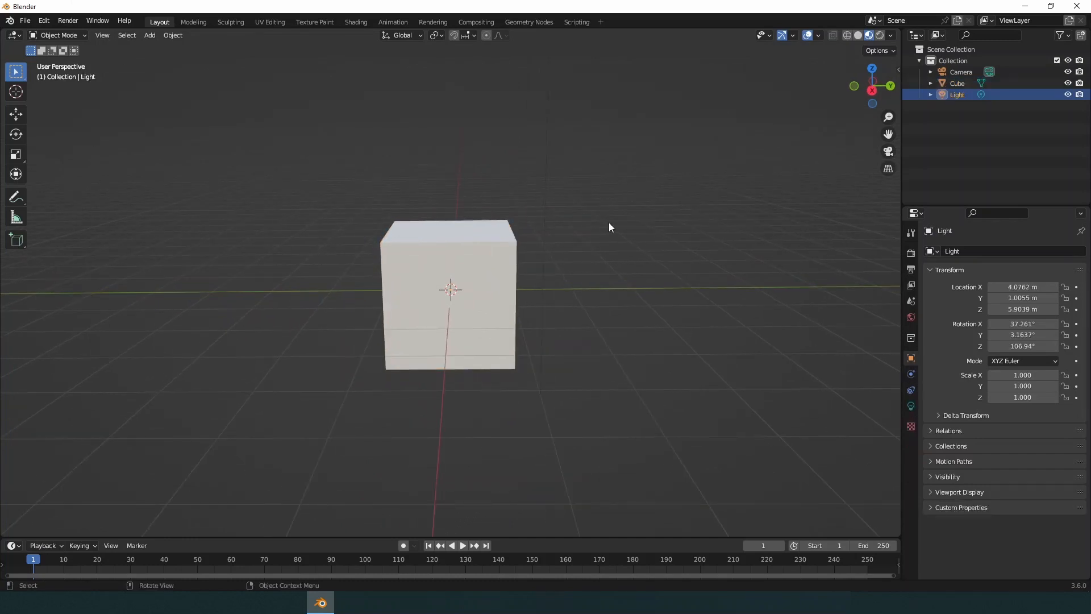
Step: Display the scene in Rendered shading, inspect the lit and dark sides of the cube, and clear the selection
click(881, 36)
click(475, 334)
scroll(475, 335, down, 2)
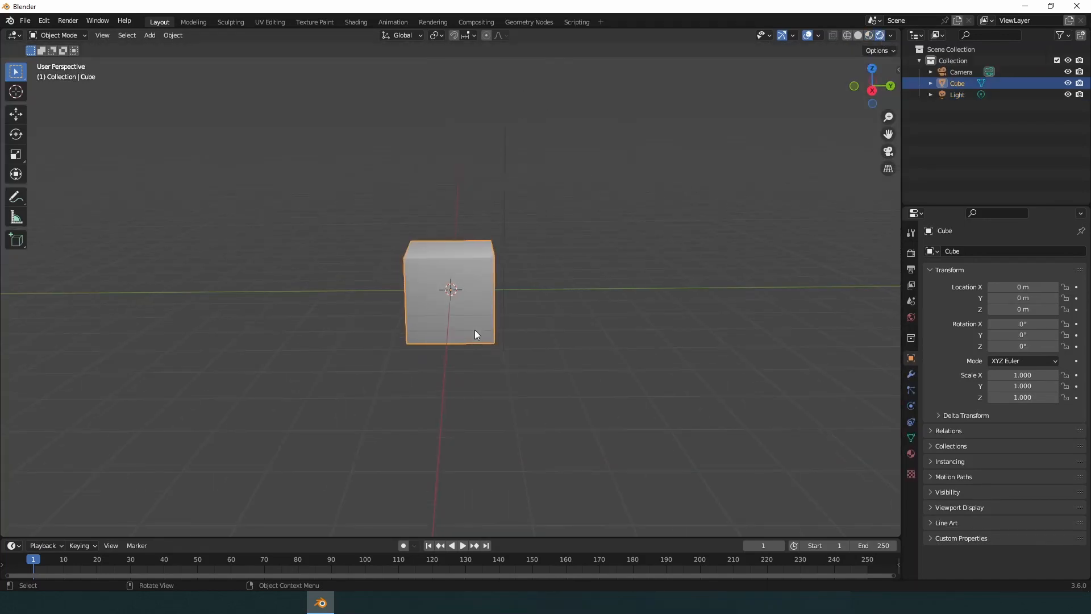
middle_drag(475, 334, 618, 336)
scroll(527, 254, down, 3)
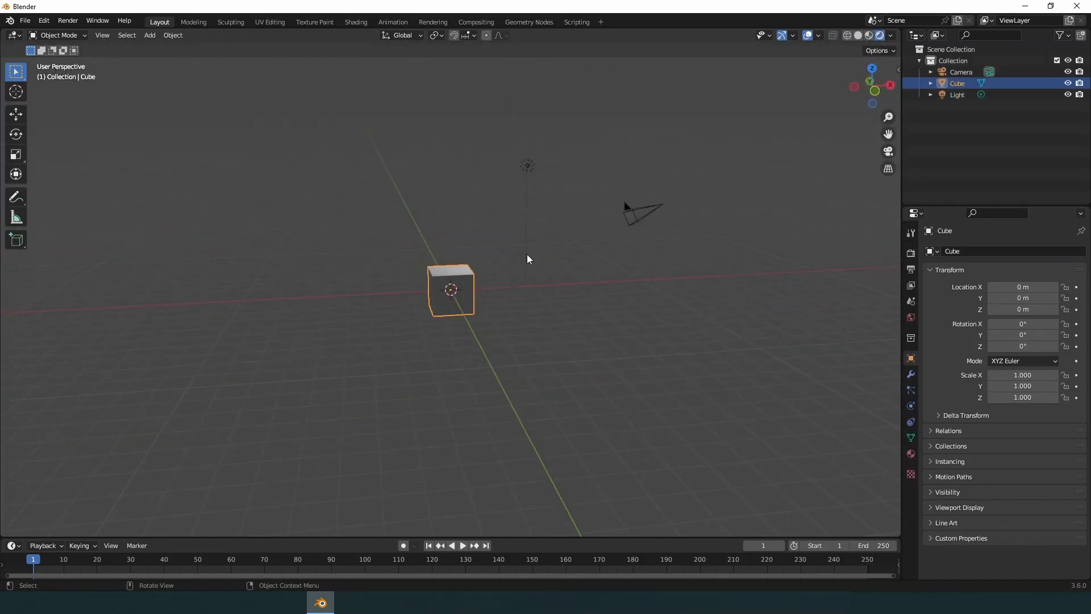
scroll(461, 301, up, 3)
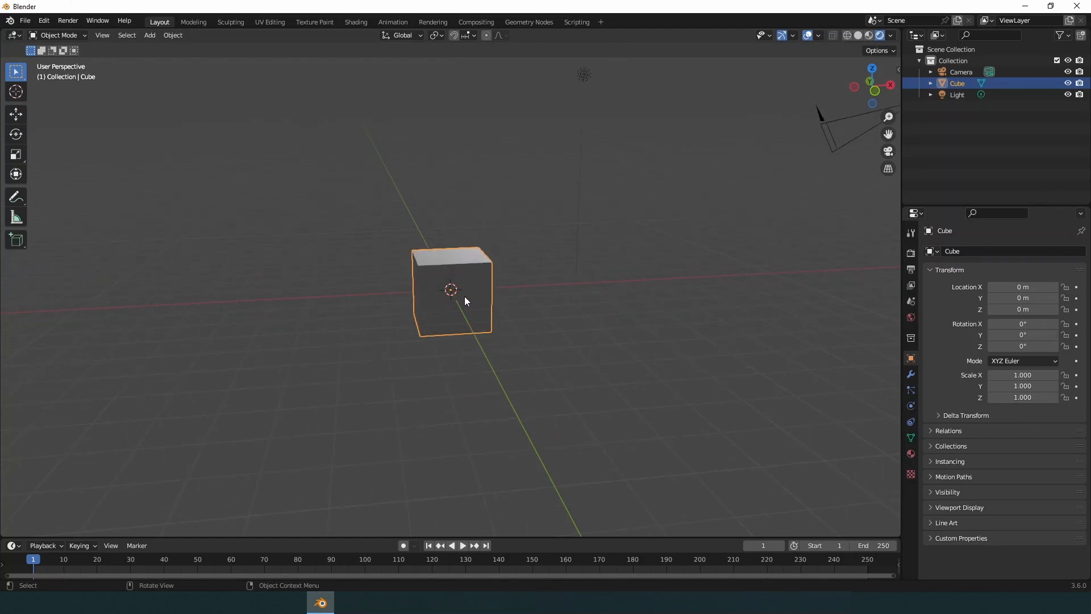
click(526, 341)
middle_drag(526, 341, 541, 322)
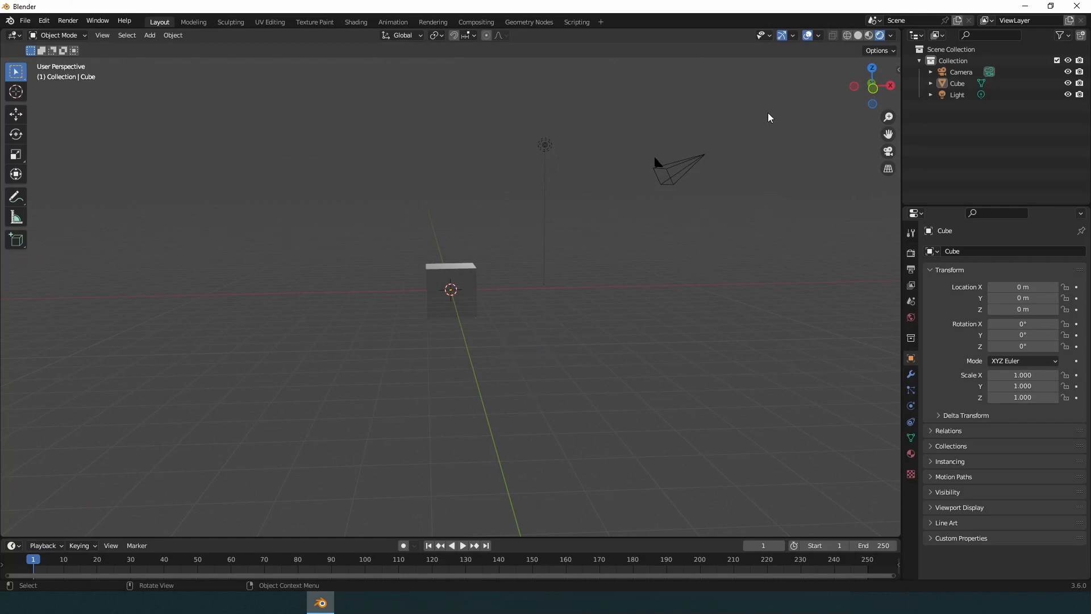
Step: Show Wireframe shading once more, return the viewport to Solid shading, and view the cube from its other side
click(847, 37)
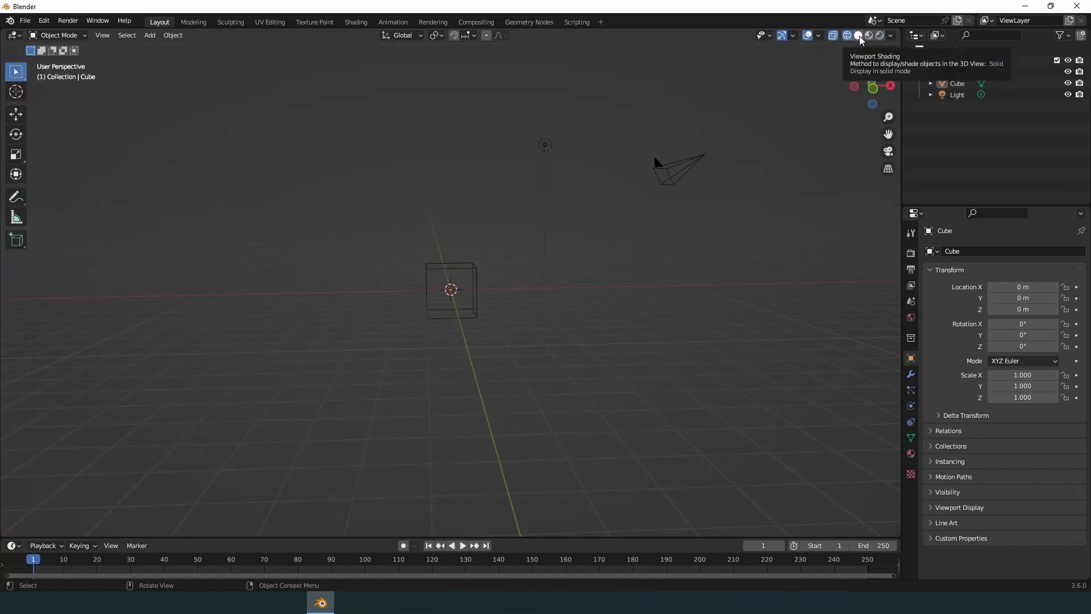
click(858, 36)
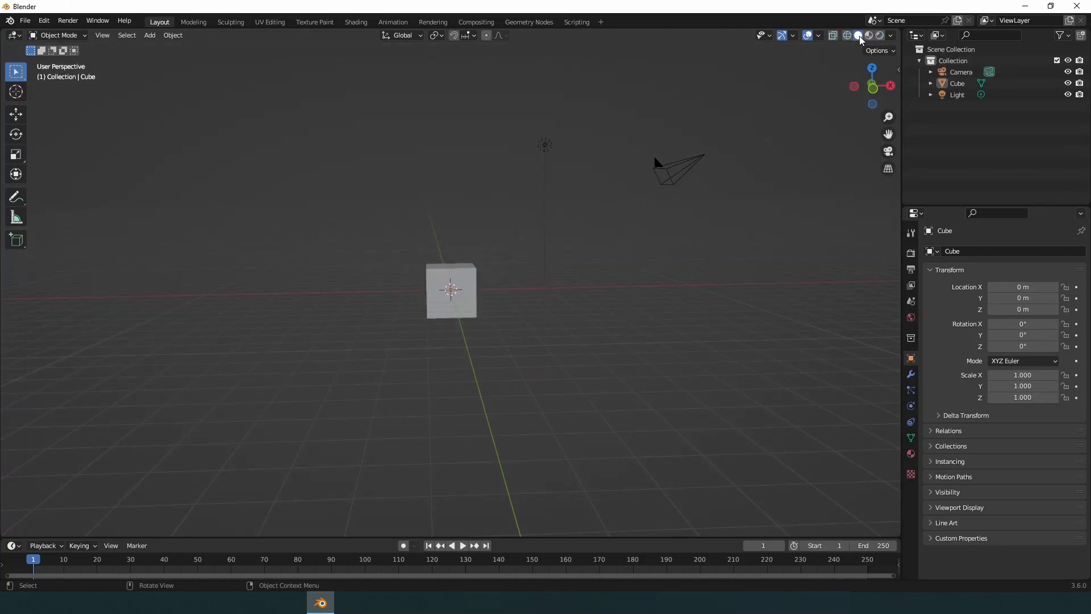
mouse_move(484, 314)
middle_down()
mouse_move(442, 329)
mouse_move(513, 295)
mouse_move(478, 411)
middle_up()
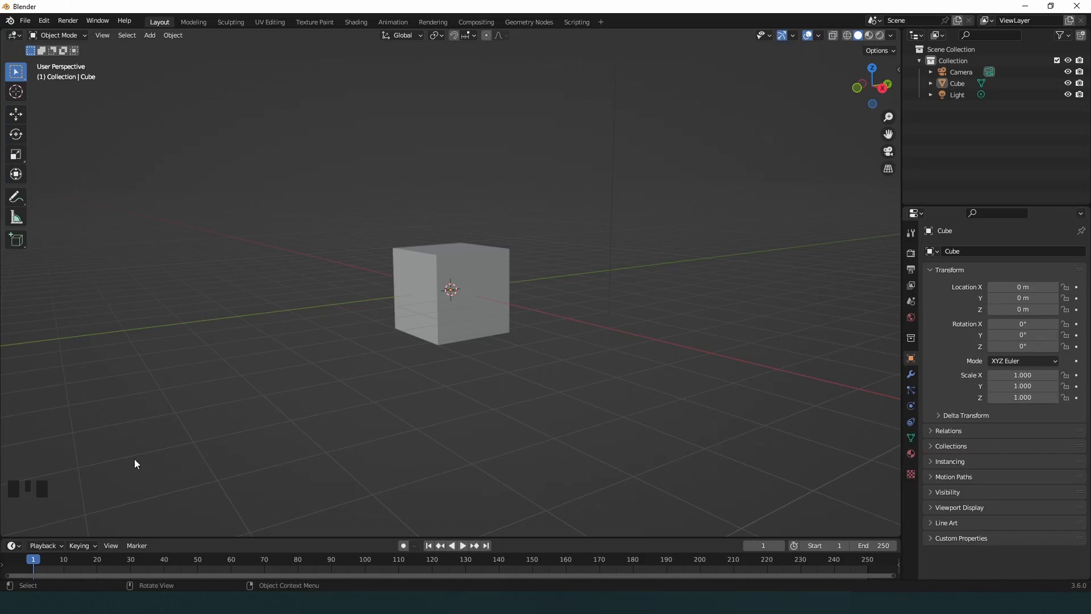
Step: View the object context menu over an empty part of the viewport and dismiss it without choosing a command
click(242, 441)
right_click(274, 430)
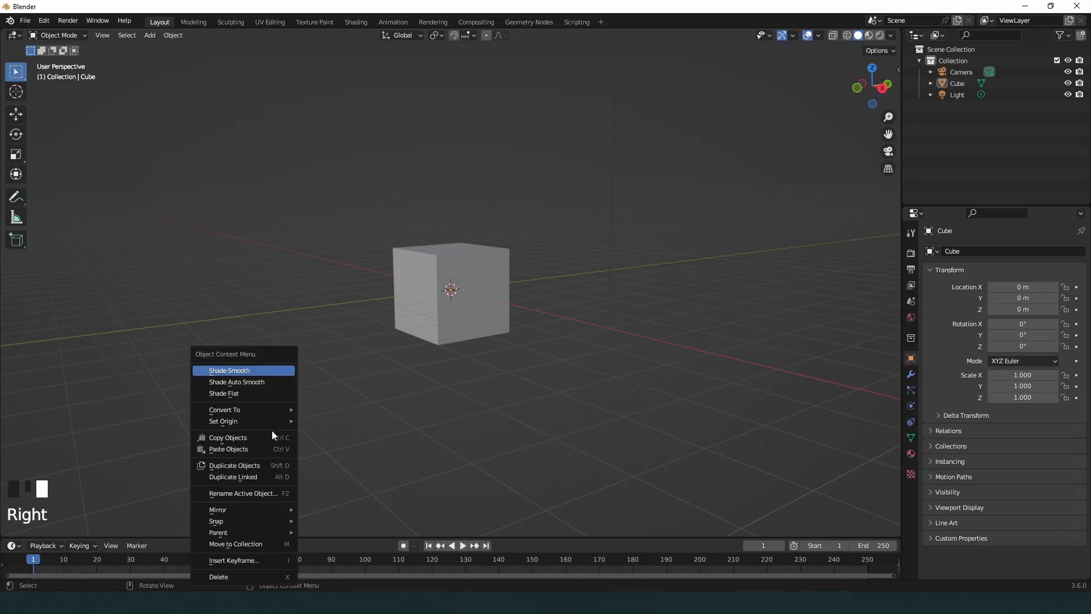
click(97, 430)
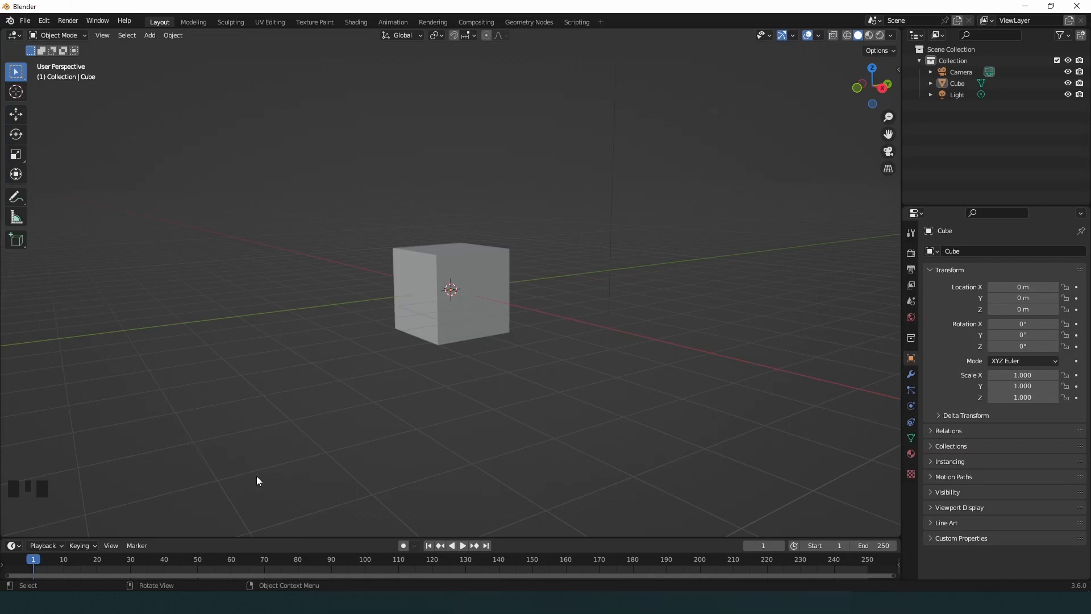
click(125, 480)
Step: Select the cube and practise zooming in close to it and far out to the whole scene
click(471, 281)
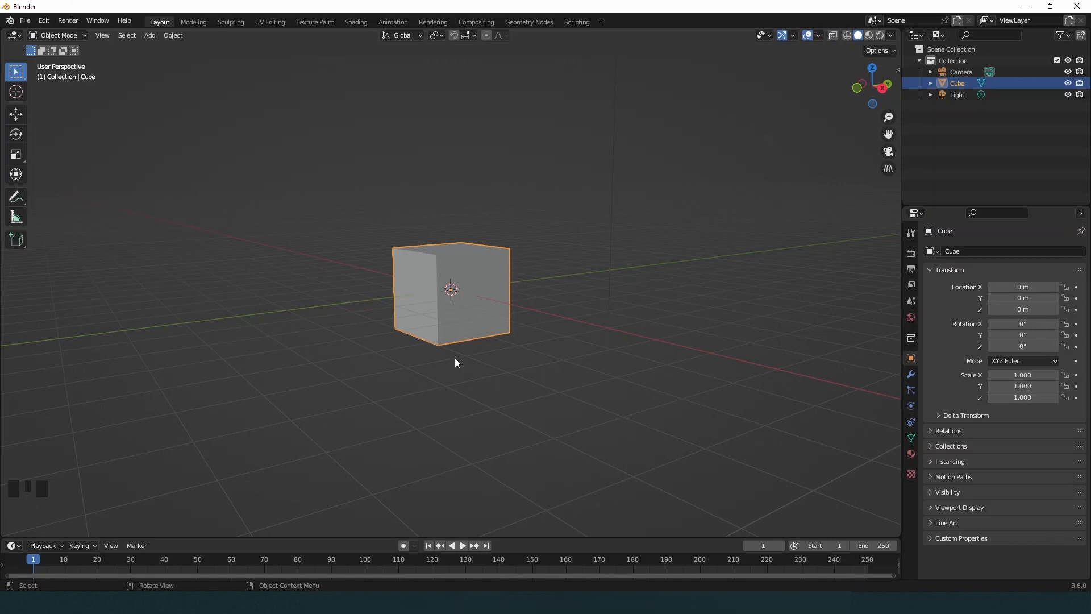
scroll(455, 359, up, 7)
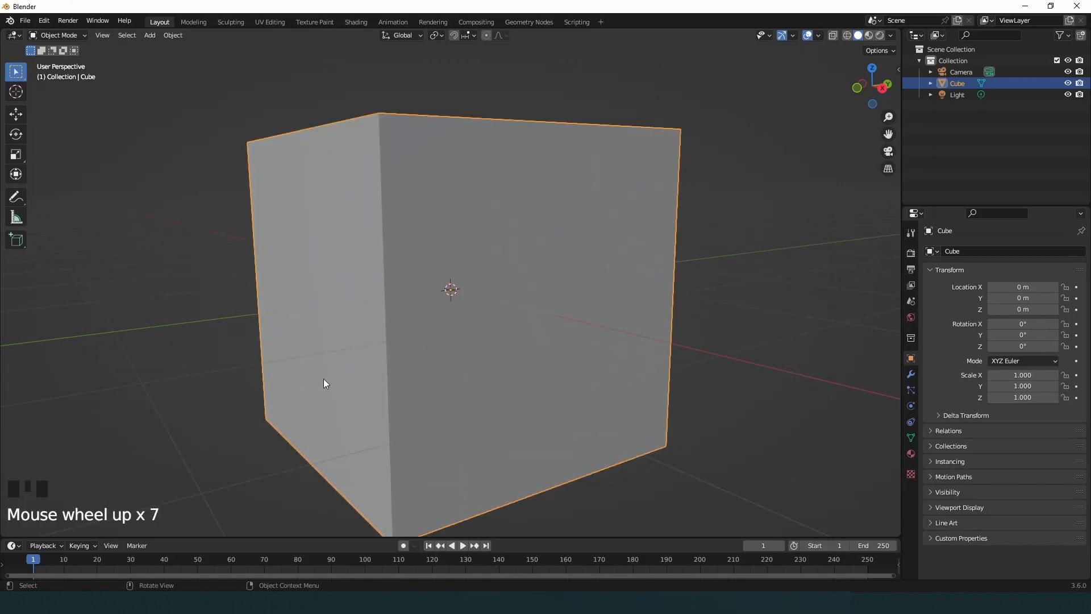
scroll(374, 386, down, 2)
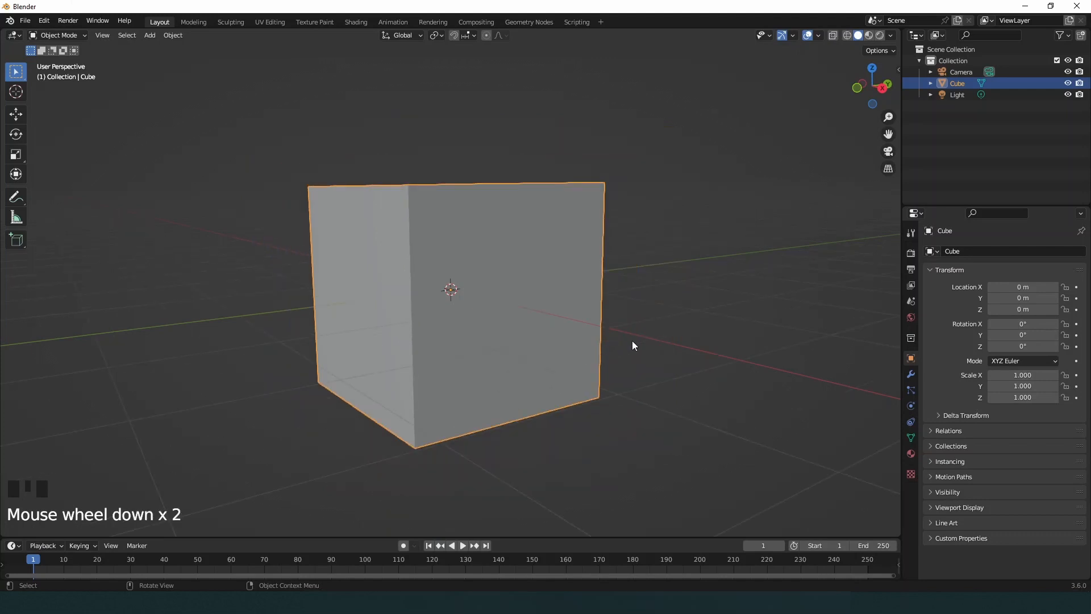
scroll(597, 356, up, 1)
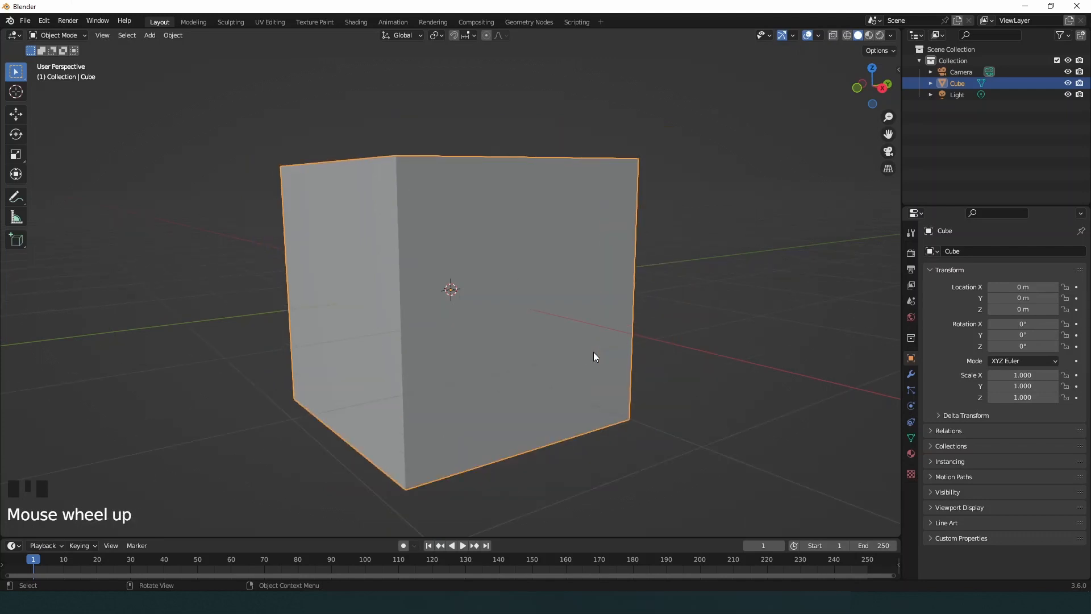
scroll(593, 353, down, 5)
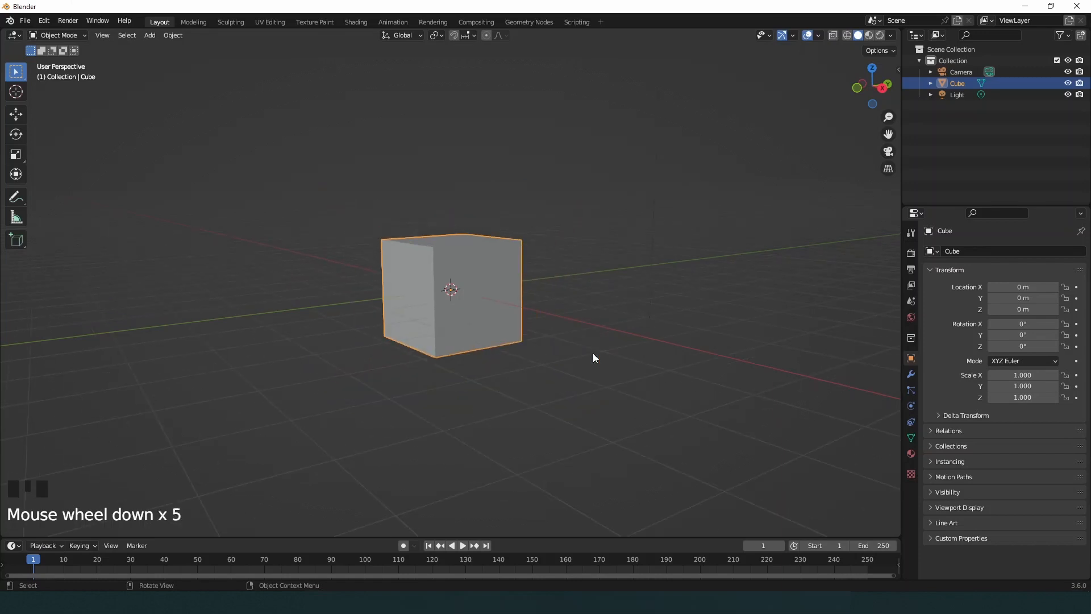
scroll(594, 357, down, 2)
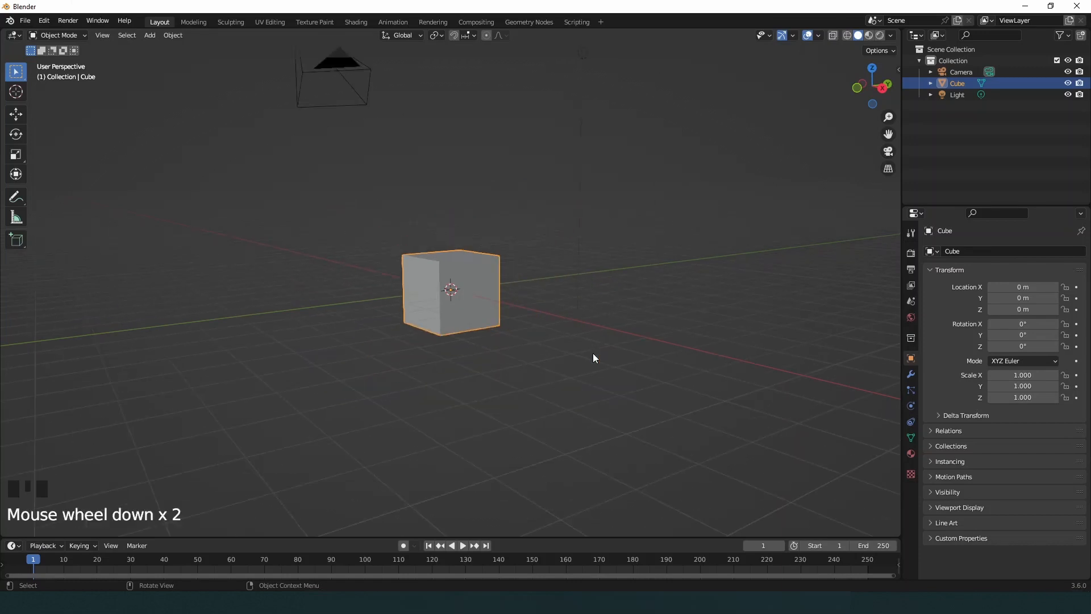
scroll(593, 355, down, 6)
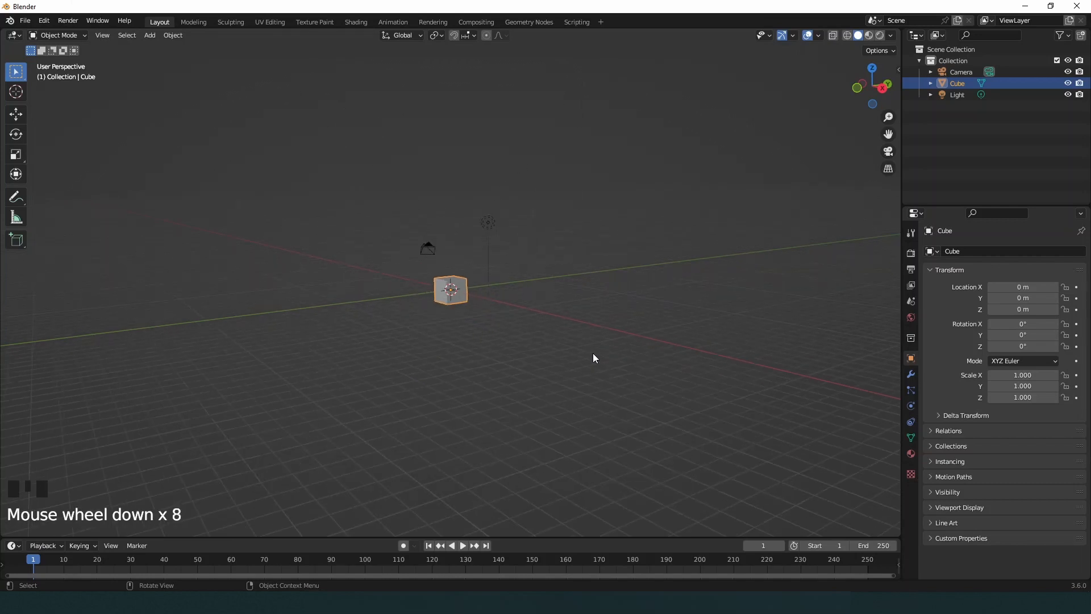
scroll(594, 354, up, 9)
scroll(593, 355, down, 3)
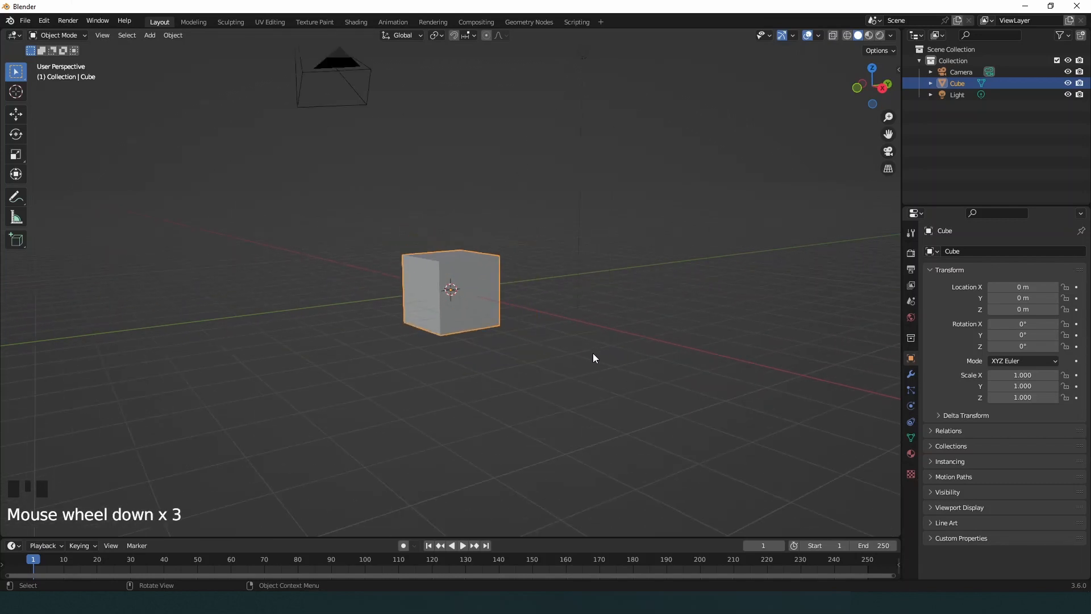
scroll(594, 356, up, 4)
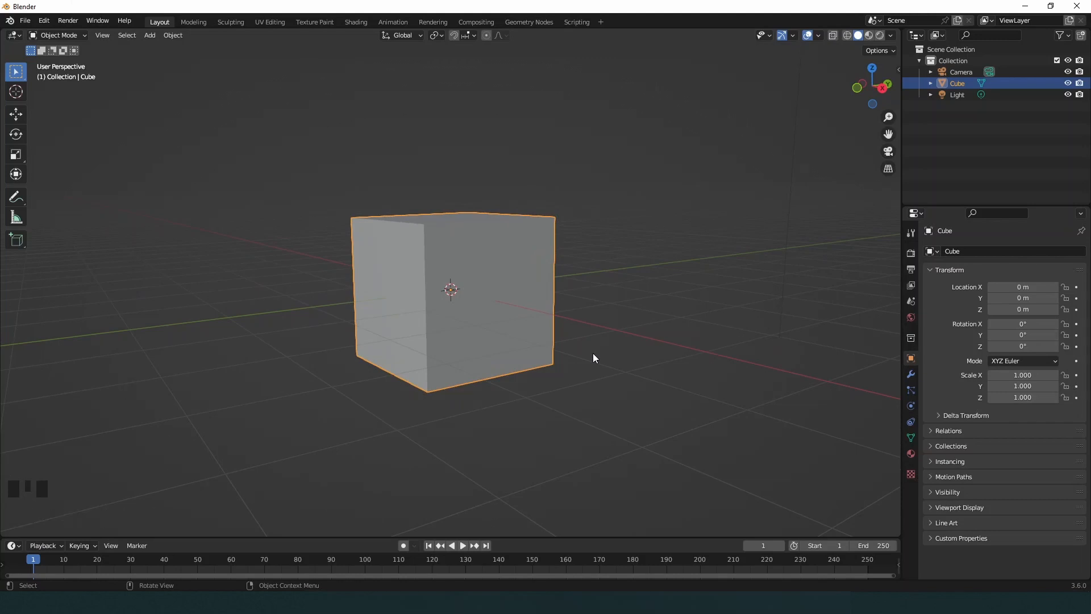
scroll(593, 353, down, 1)
Step: Clear the selection and orbit the view to look at the cube from another side
click(592, 353)
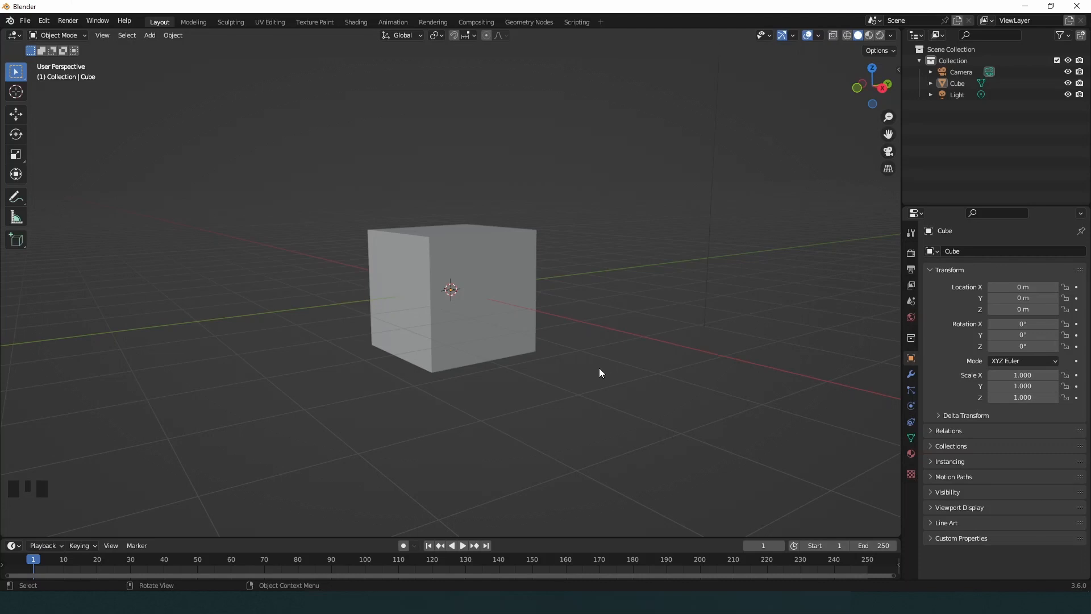
middle_drag(599, 369, 516, 345)
scroll(495, 366, up, 1)
scroll(472, 359, up, 4)
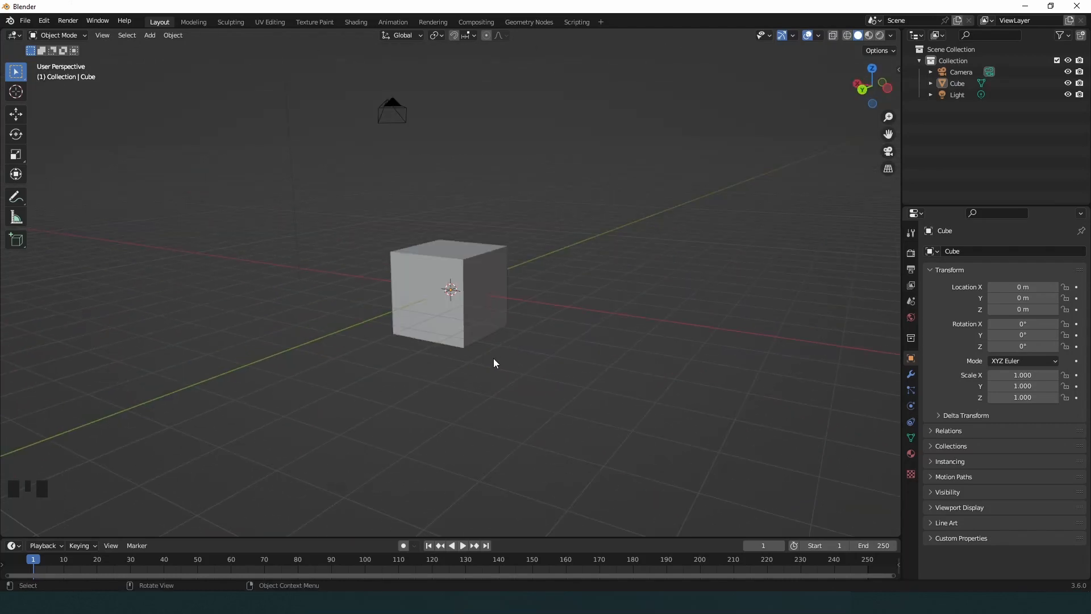
click(477, 290)
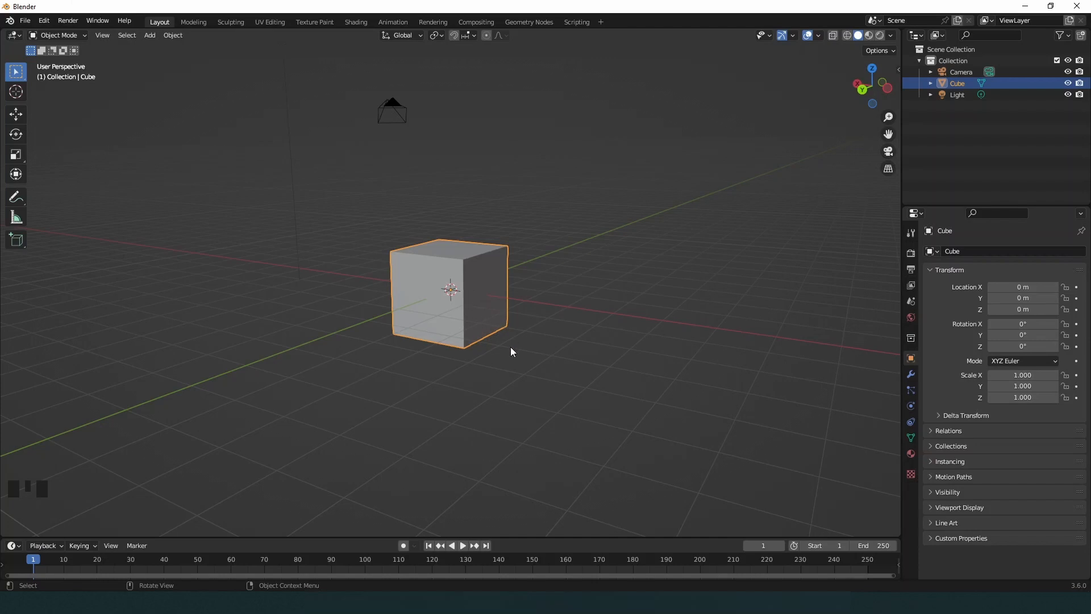
key(g)
key(y)
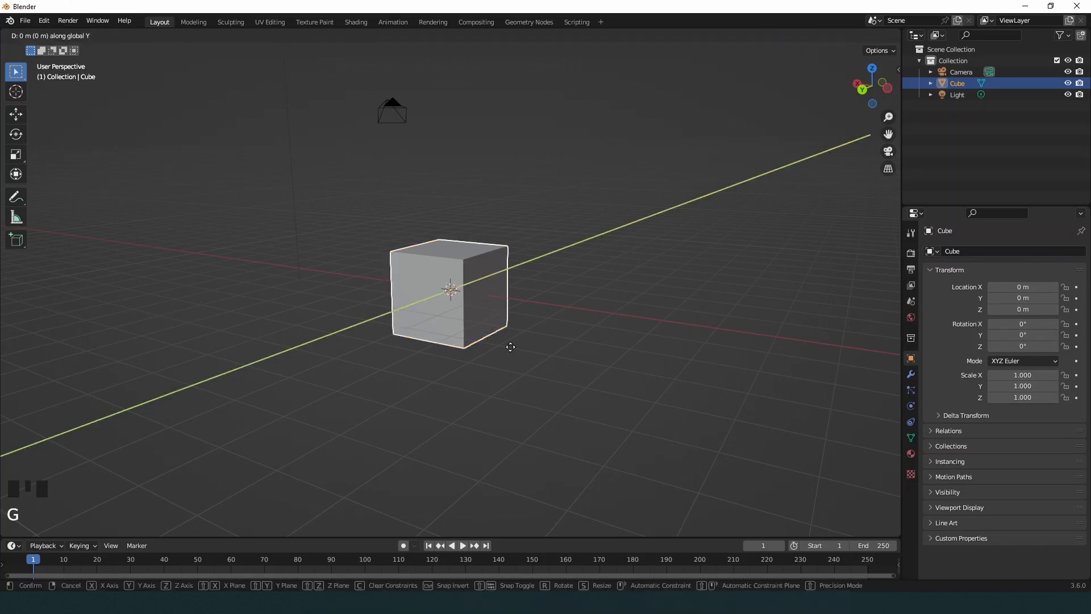
key(Escape)
key(x)
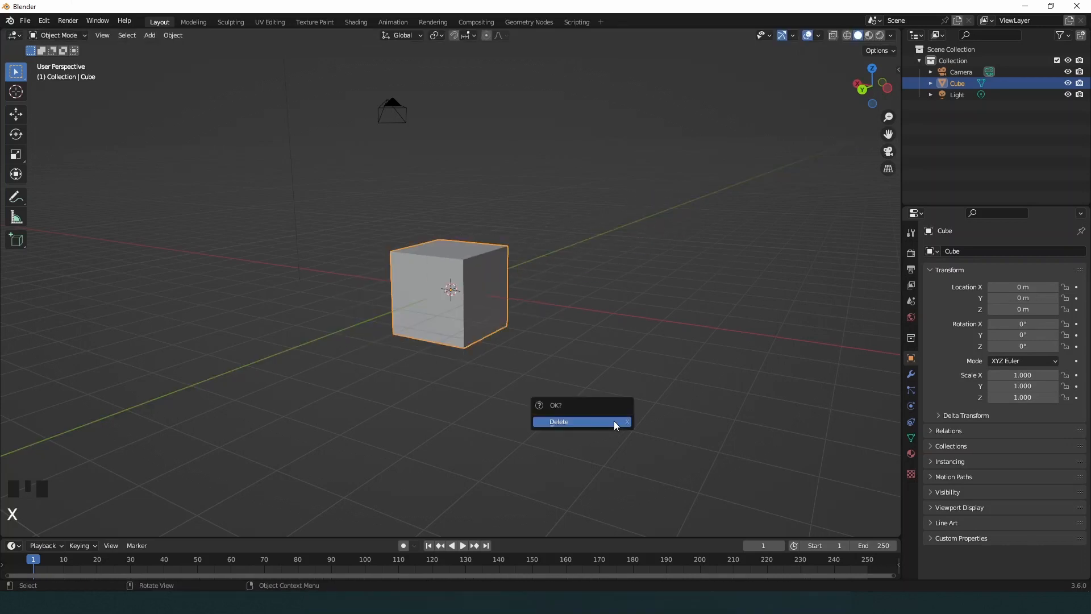
click(637, 335)
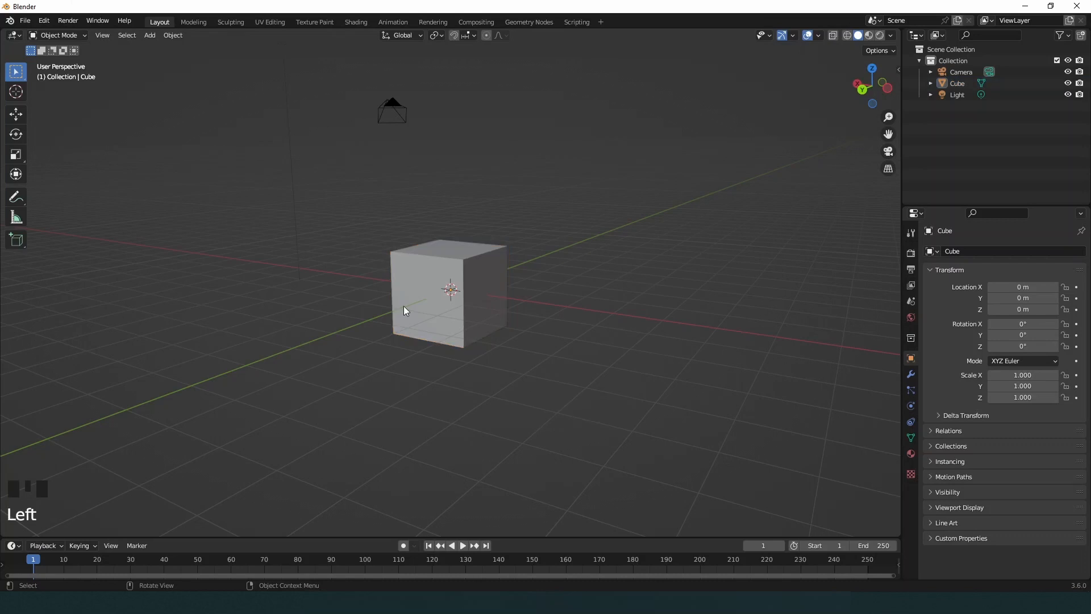
Step: Try to move the cube about 1.75 m along the global X axis
click(403, 307)
key(g)
key(x)
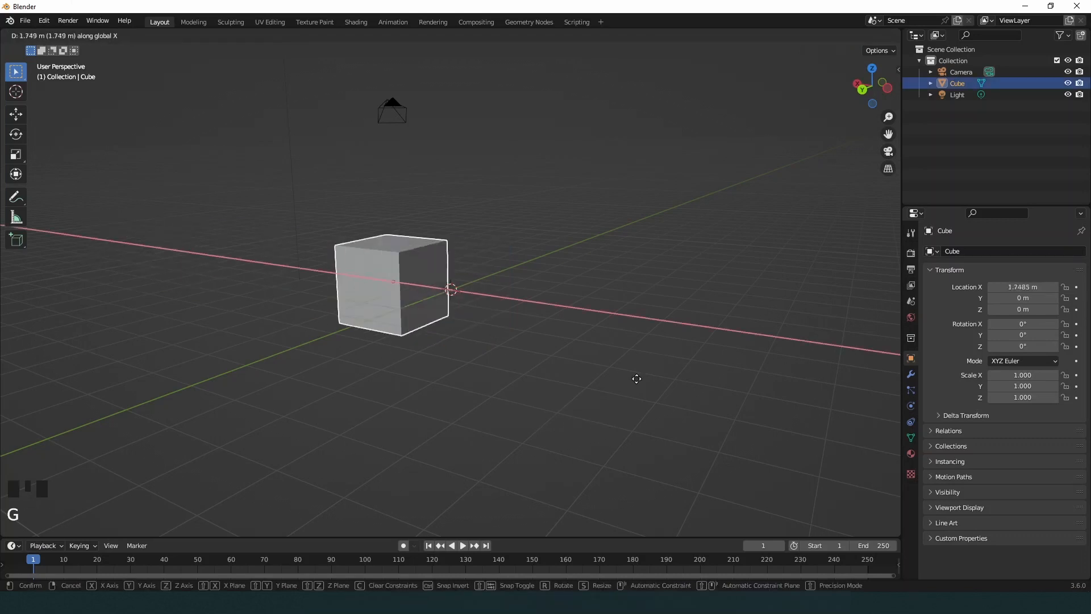
key(Escape)
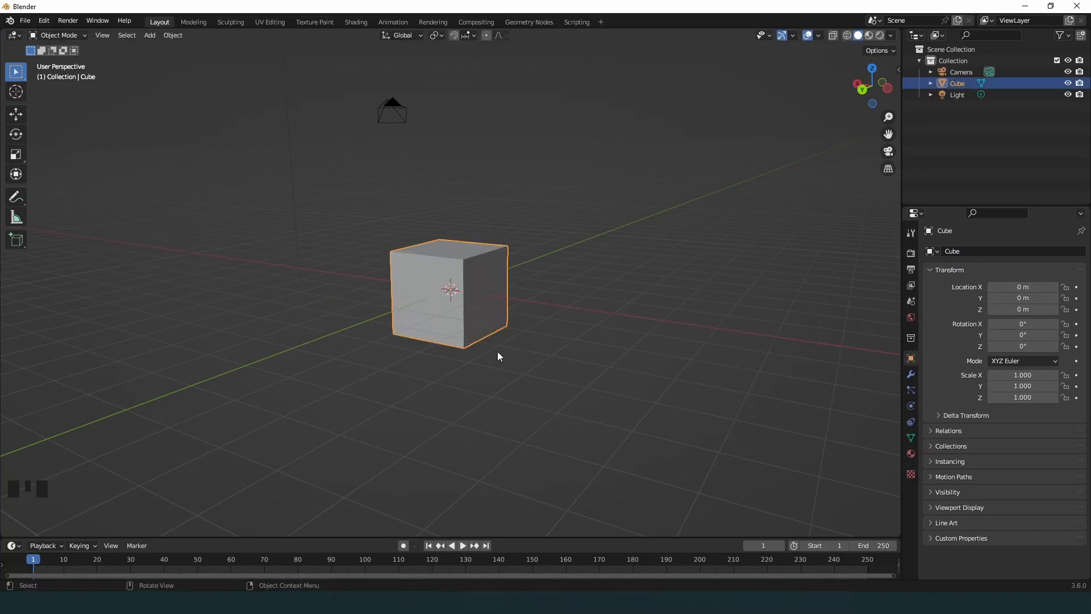
Step: Move the cube about 0.29 m along the X axis with the Move tool's gizmo
click(476, 306)
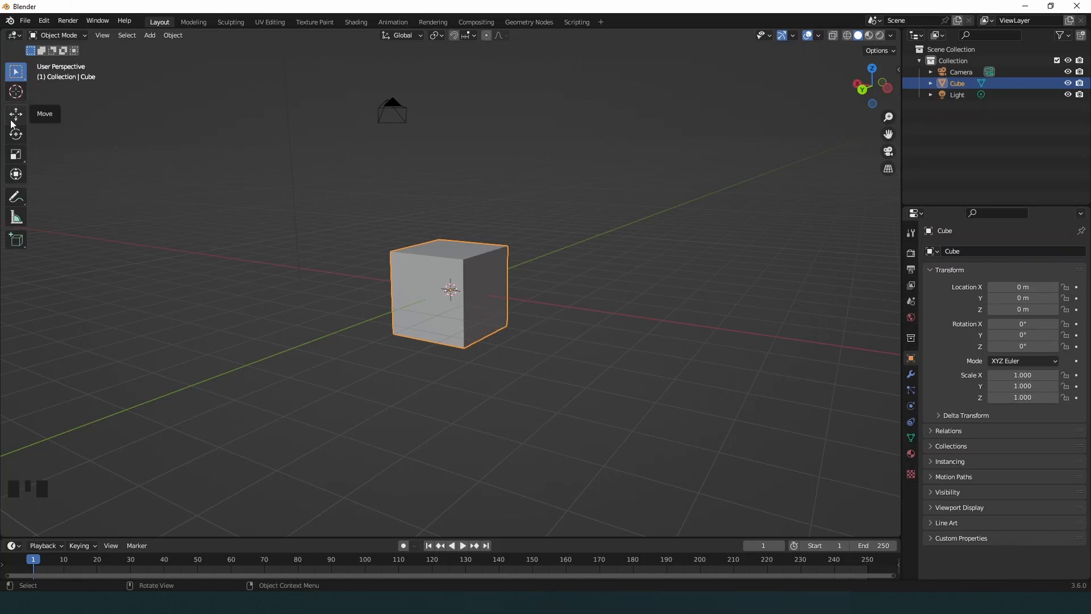
click(13, 76)
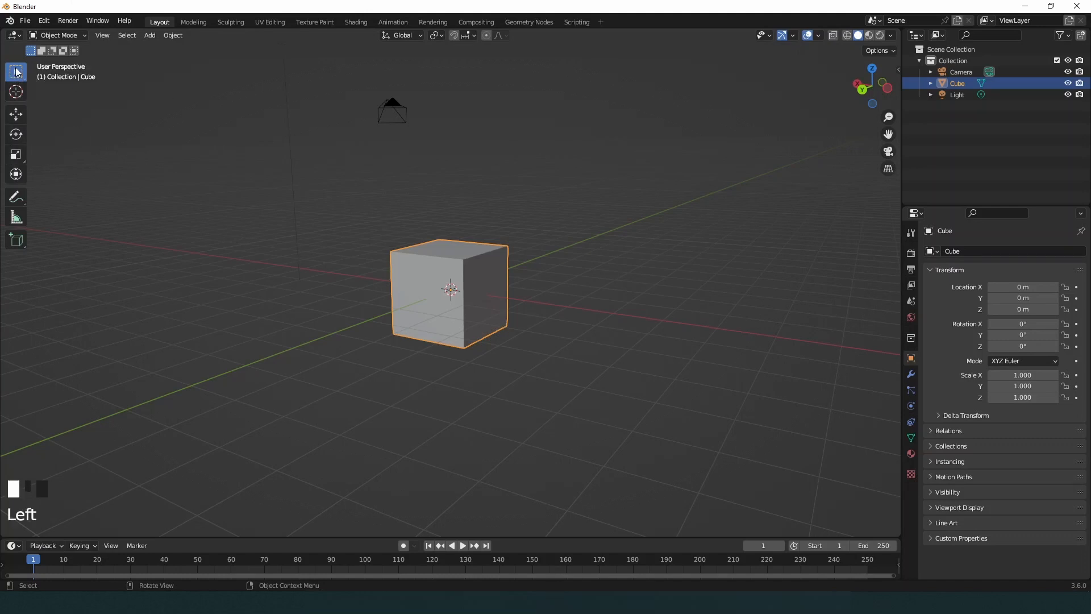
click(16, 116)
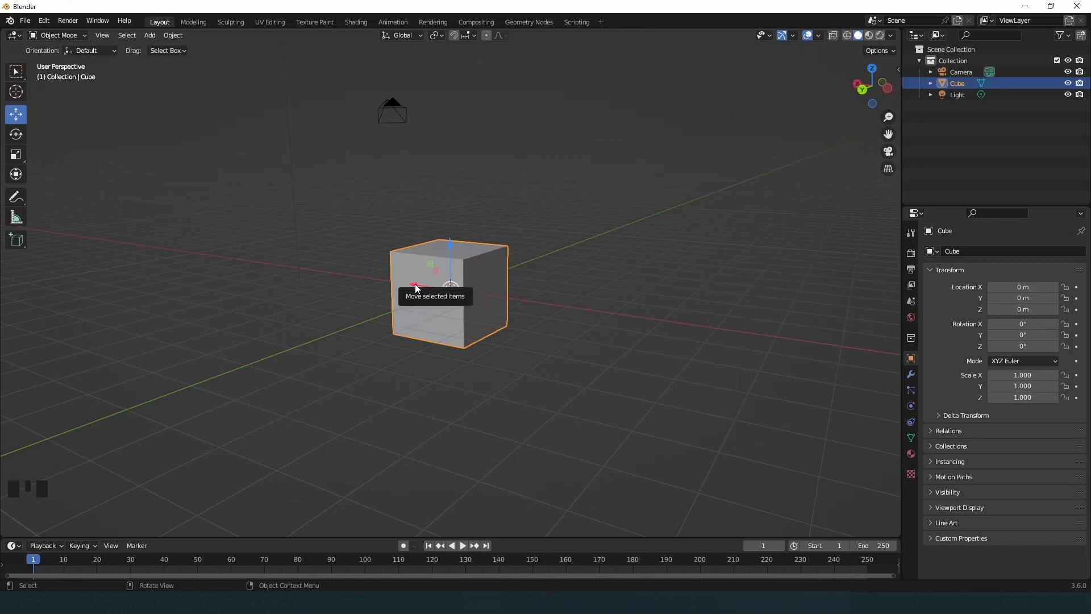
drag(416, 288, 395, 336)
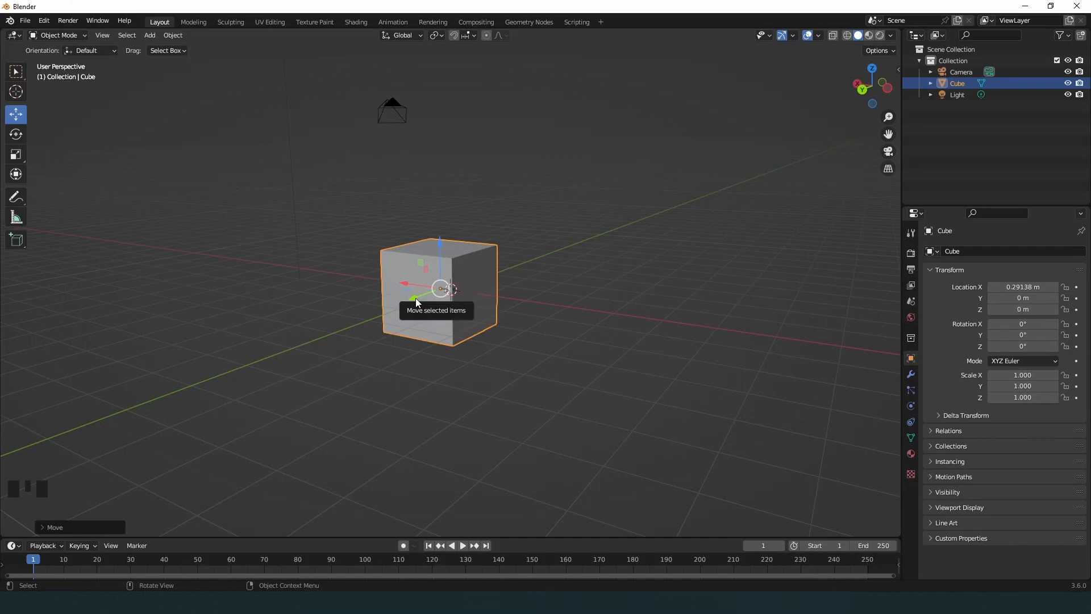
Step: Try to move the cube about -1.71 m along Y and about 0.55 m up along Z using the Move gizmo
drag(415, 298, 388, 309)
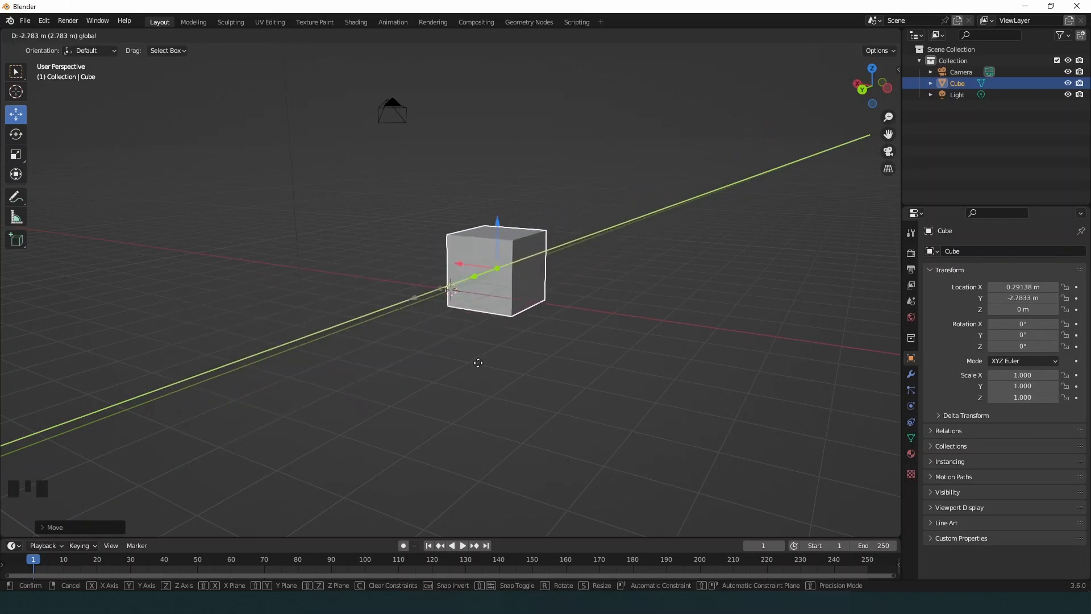
click(502, 223)
drag(477, 236, 491, 187)
click(563, 253)
click(469, 250)
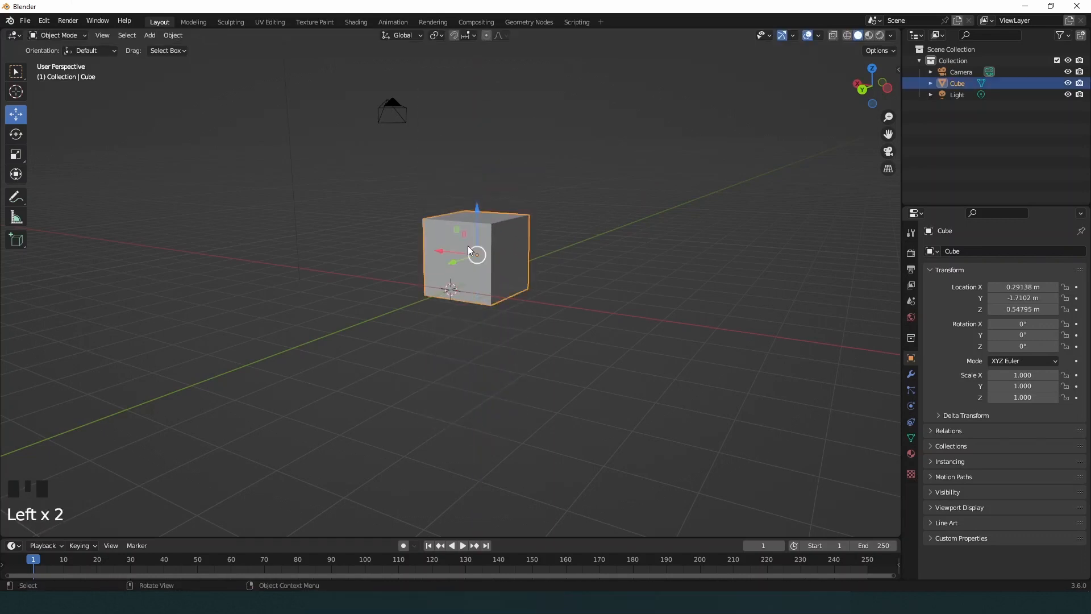
Step: Try moving the cube to about Y -14.92 m and X 1.58 m with the gizmo, and undo both moves
middle_drag(469, 268, 489, 223)
scroll(489, 223, down, 1)
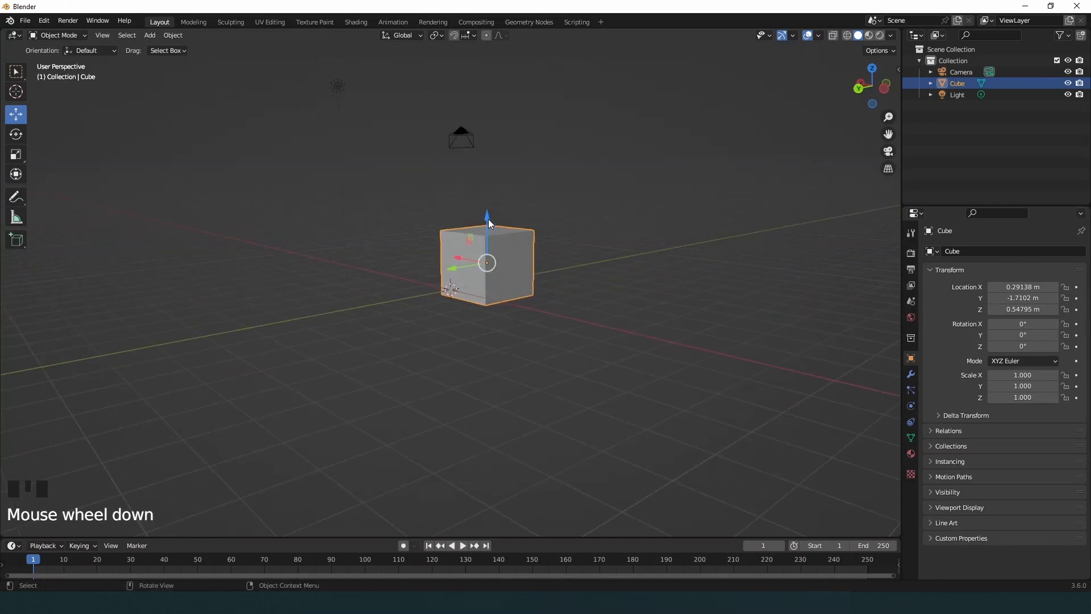
drag(449, 277, 678, 309)
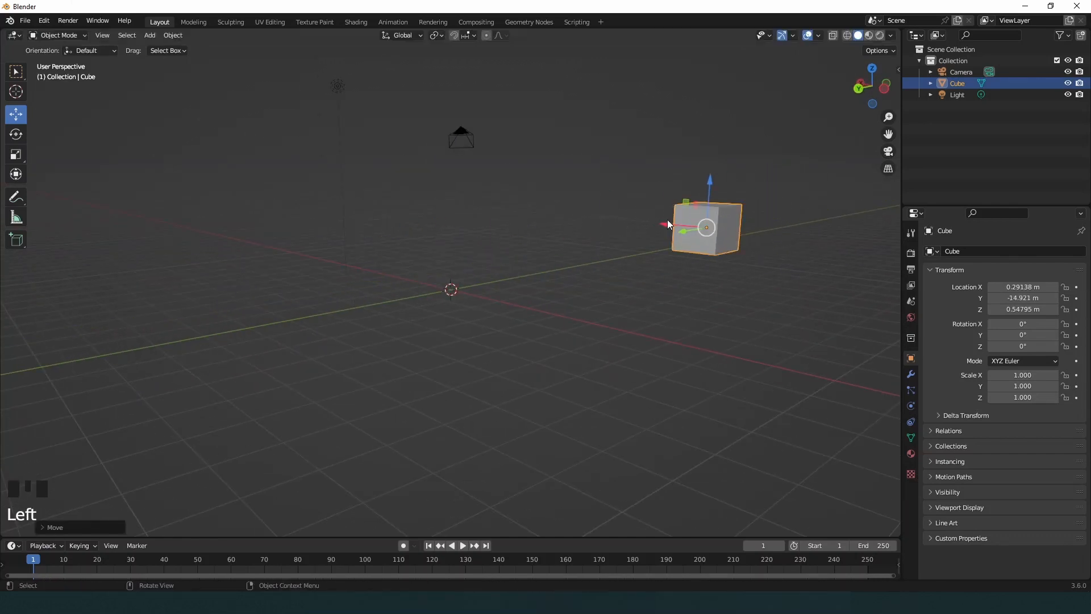
drag(667, 219, 683, 268)
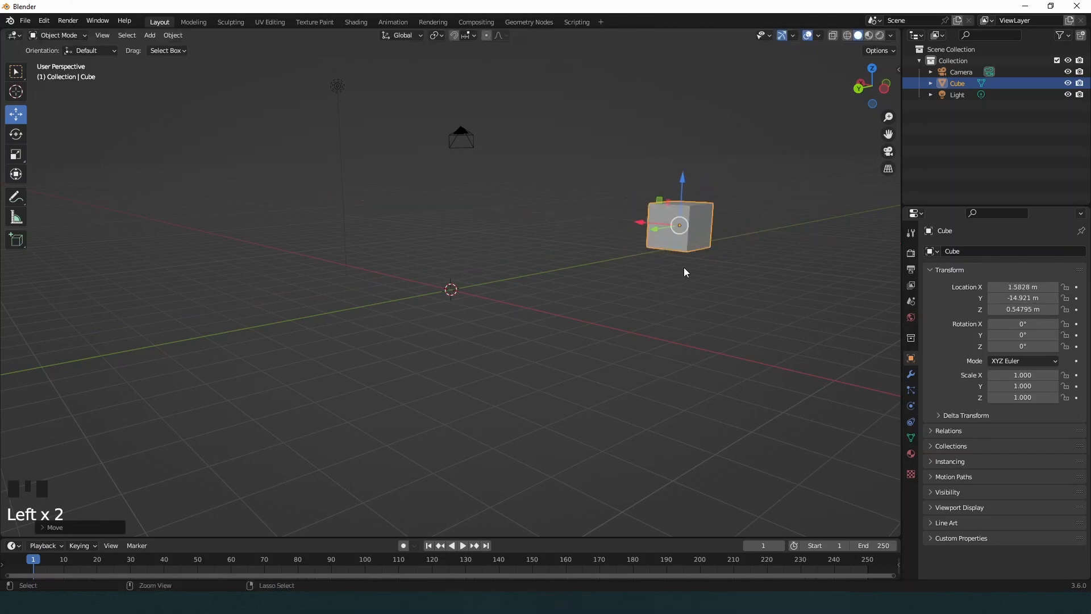
key(ctrl+z)
key(ctrl+z)
Step: Undo the cube's earlier moves along Z and Y and leave the cube selected
click(646, 288)
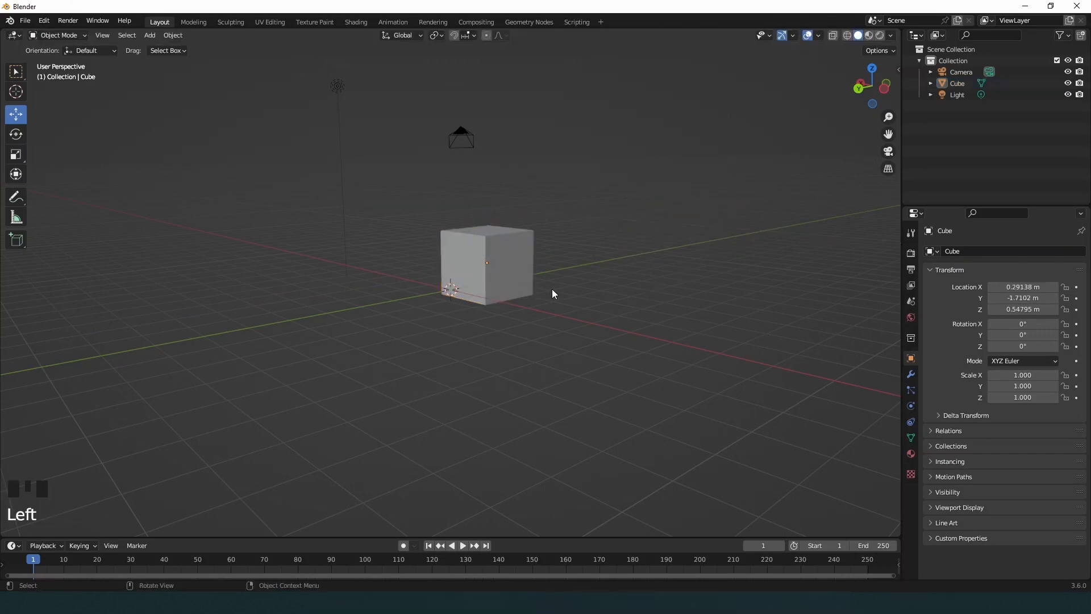
key(ctrl+z)
key(ctrl+z)
key(ctrl+z)
key(ctrl+z)
key(ctrl+z)
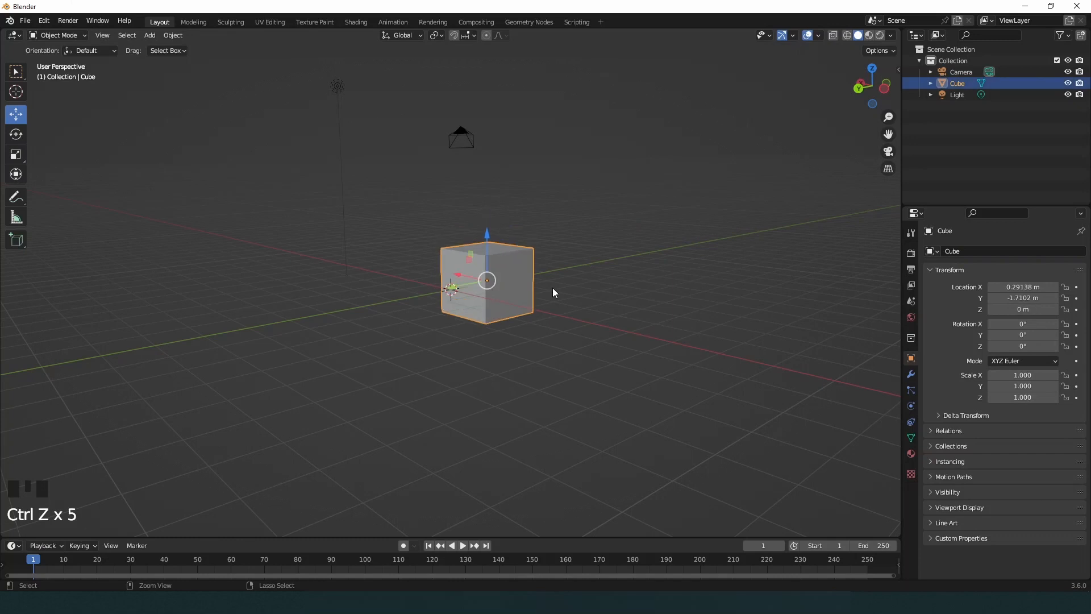
key(ctrl+z)
click(497, 301)
click(459, 295)
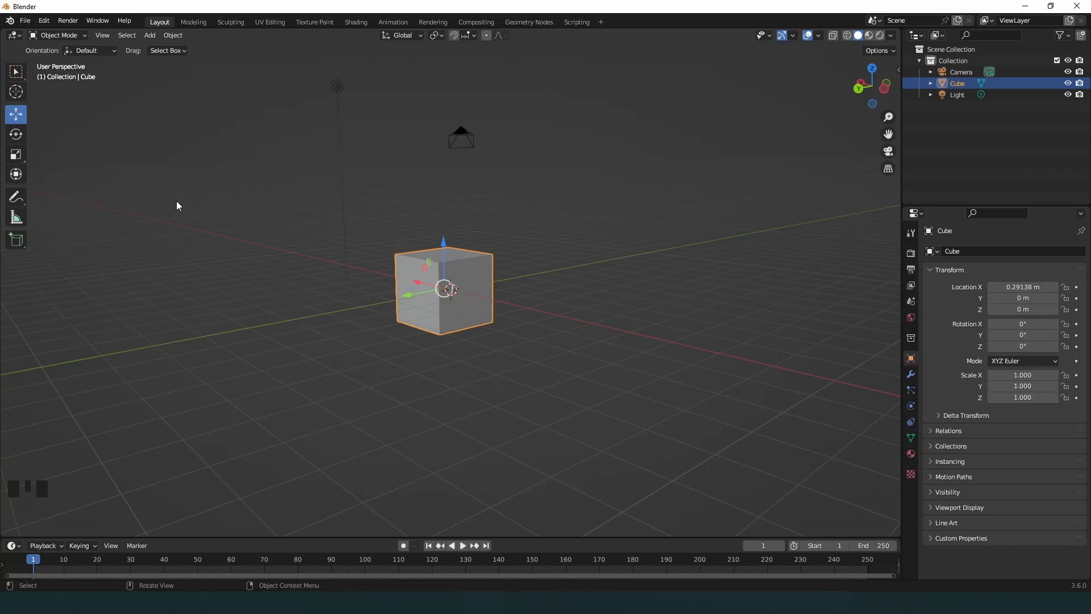
Step: Switch to the Select Box tool, try grabbing the cube freely without an axis constraint, and cancel the move
click(16, 72)
click(478, 271)
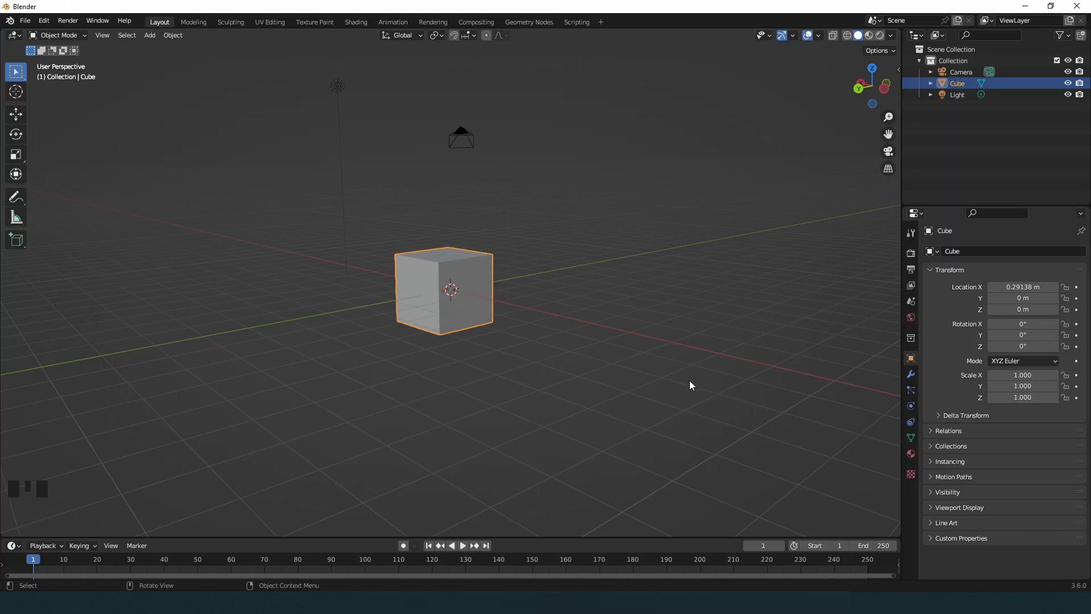
key(g)
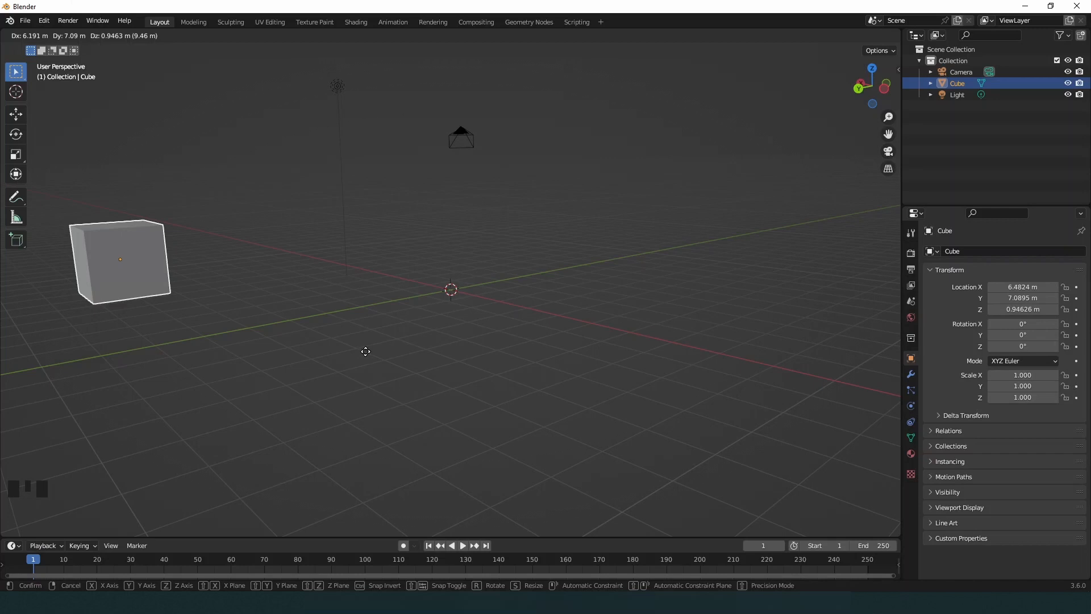
key(Escape)
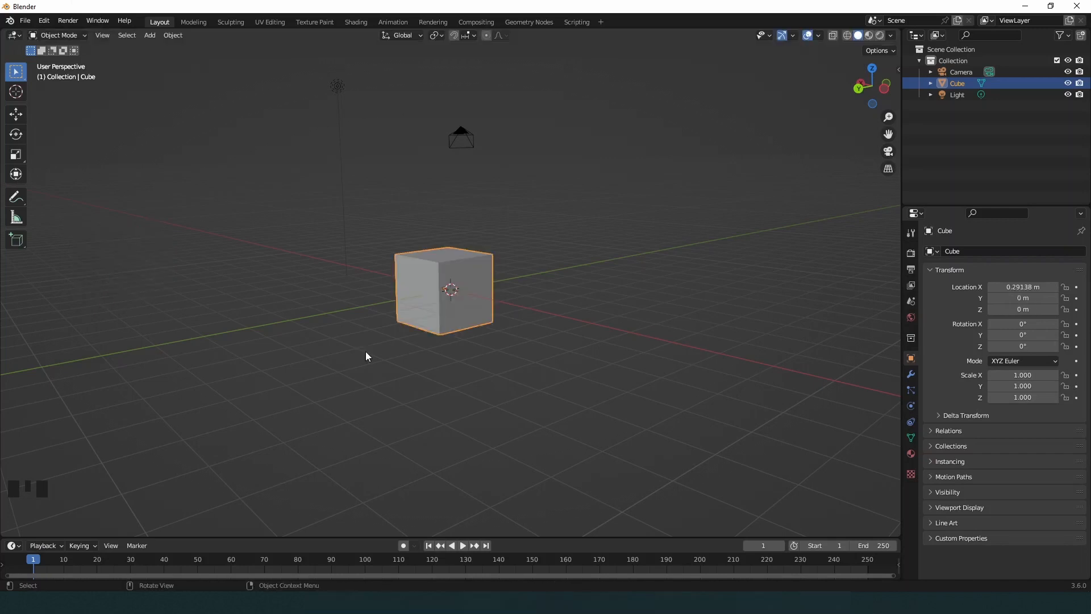
Step: Reselect the cube and try to move it about 13.16 m along the global X axis with the Grab command
click(446, 374)
click(447, 295)
click(470, 319)
key(g)
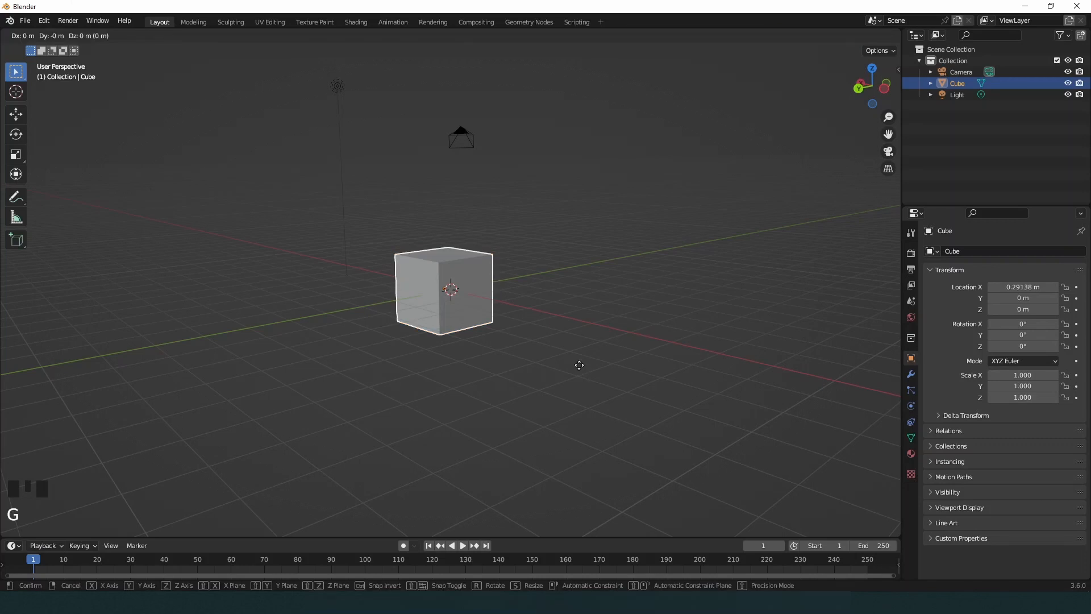
key(x)
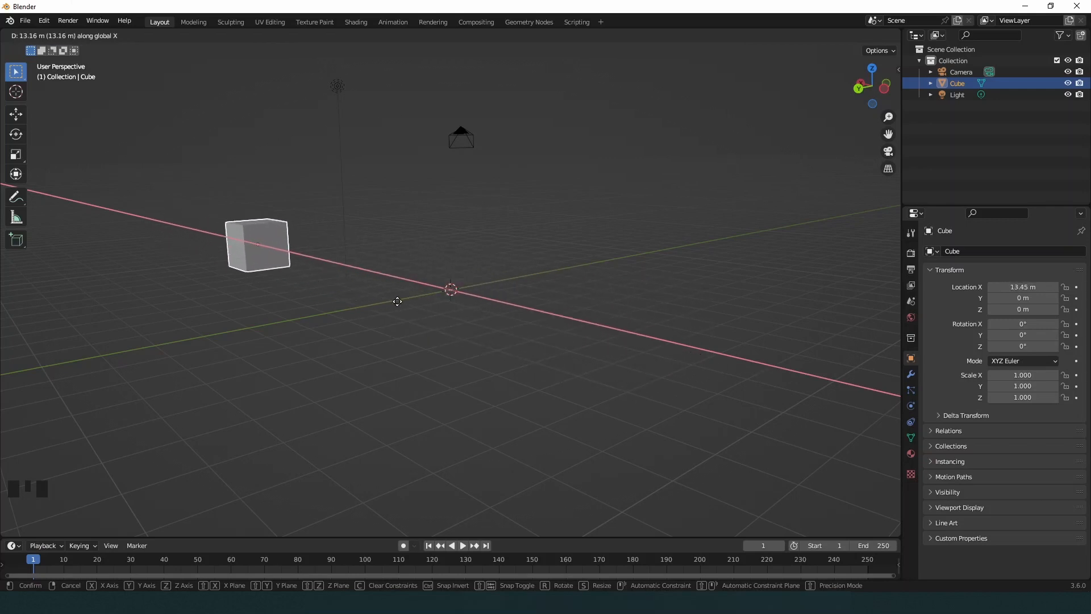
click(397, 302)
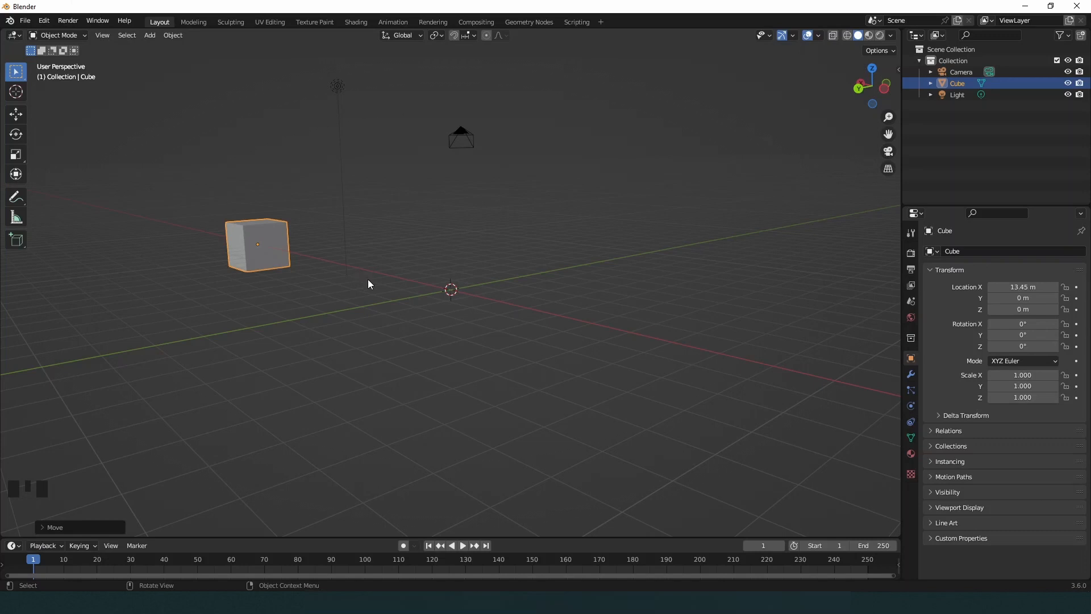
Step: Try to move the cube about -16.9 m along the global Y axis and about 1.95 m along the global Z axis
key(g)
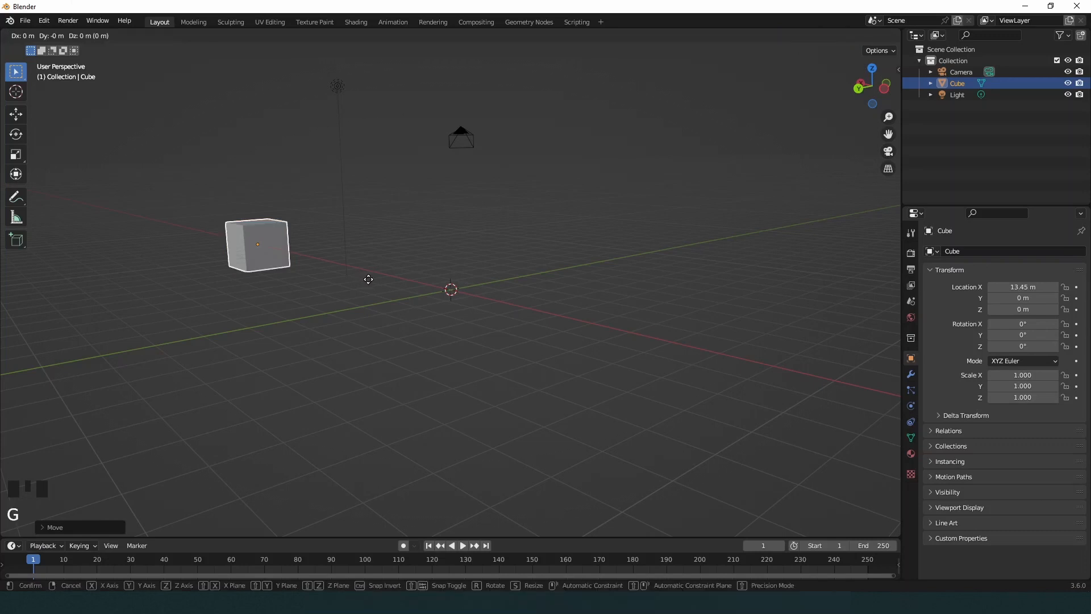
key(y)
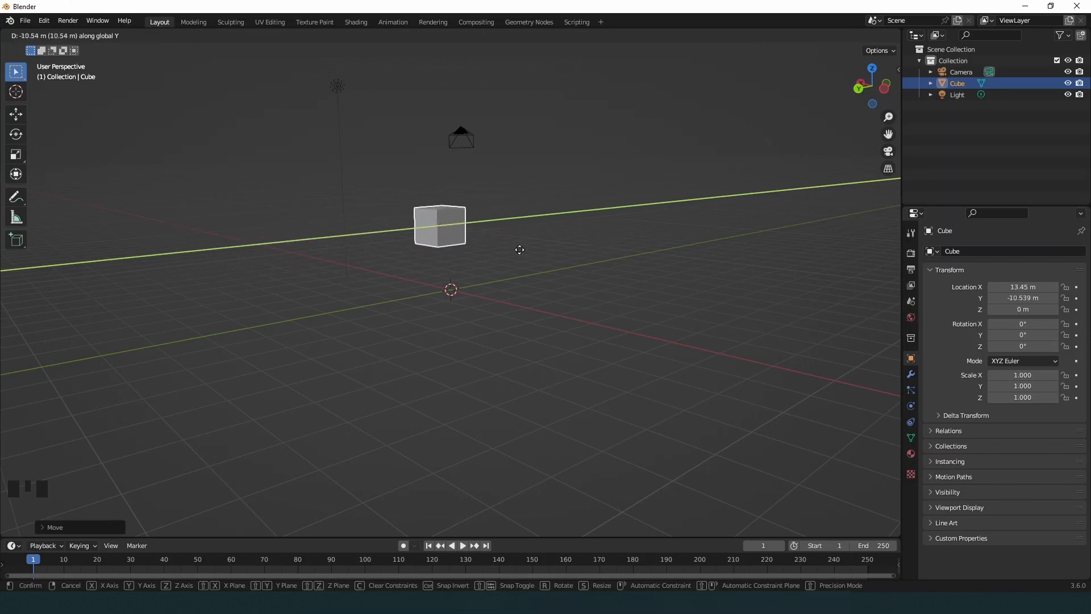
click(606, 262)
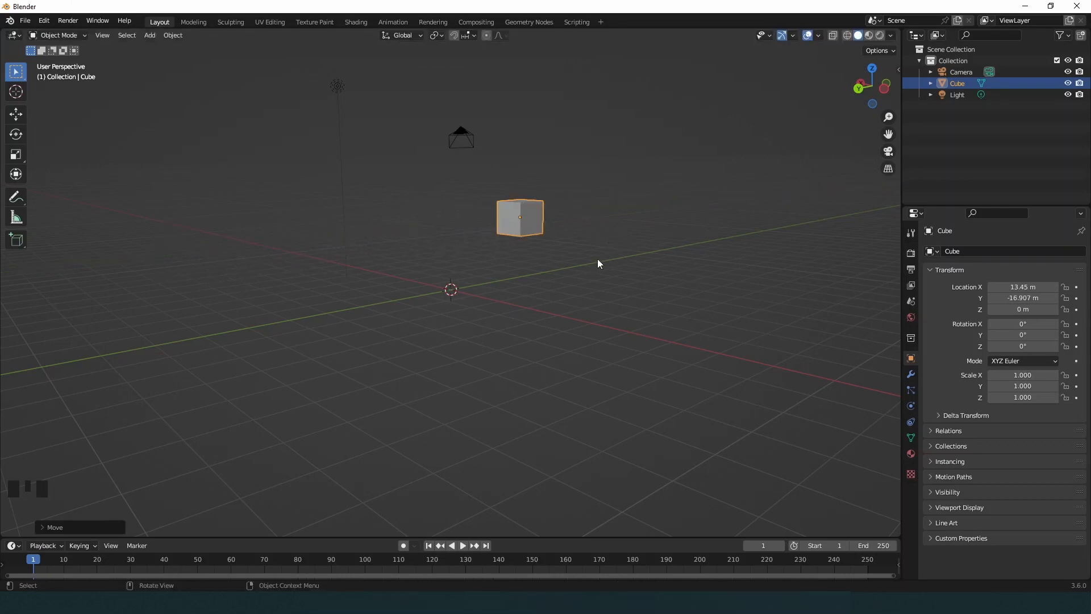
key(g)
key(z)
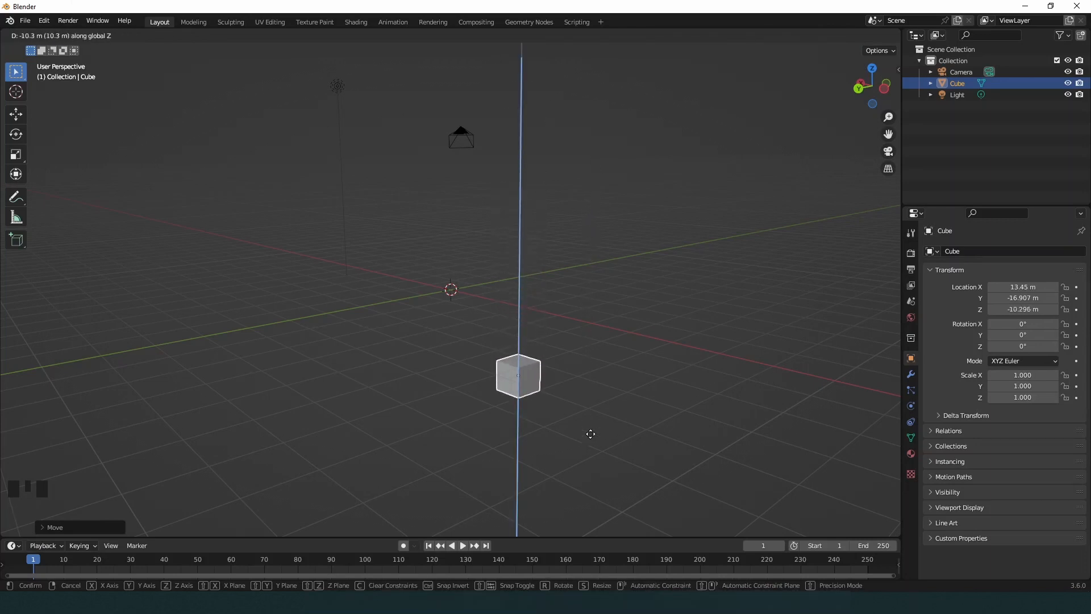
click(584, 230)
middle_drag(491, 258, 426, 265)
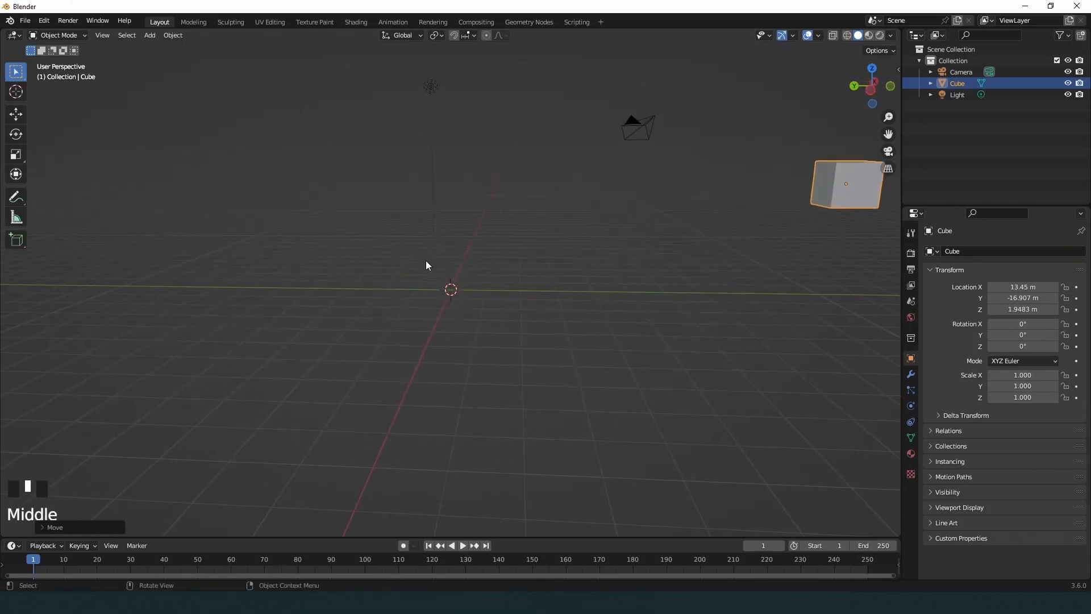
scroll(541, 259, down, 2)
middle_drag(762, 246, 446, 246)
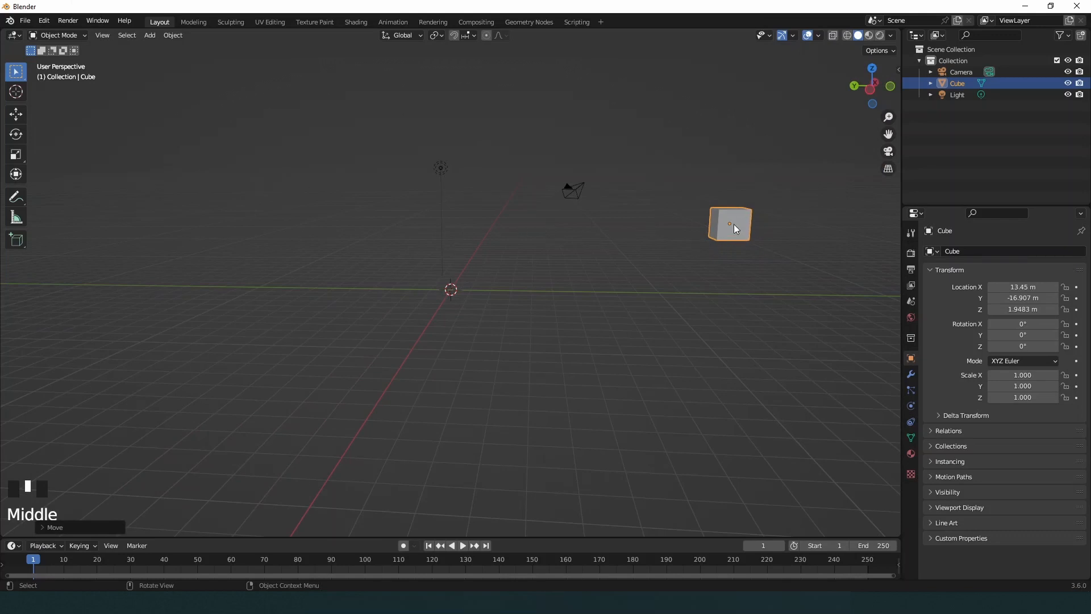
scroll(726, 230, up, 1)
middle_drag(672, 235, 758, 248)
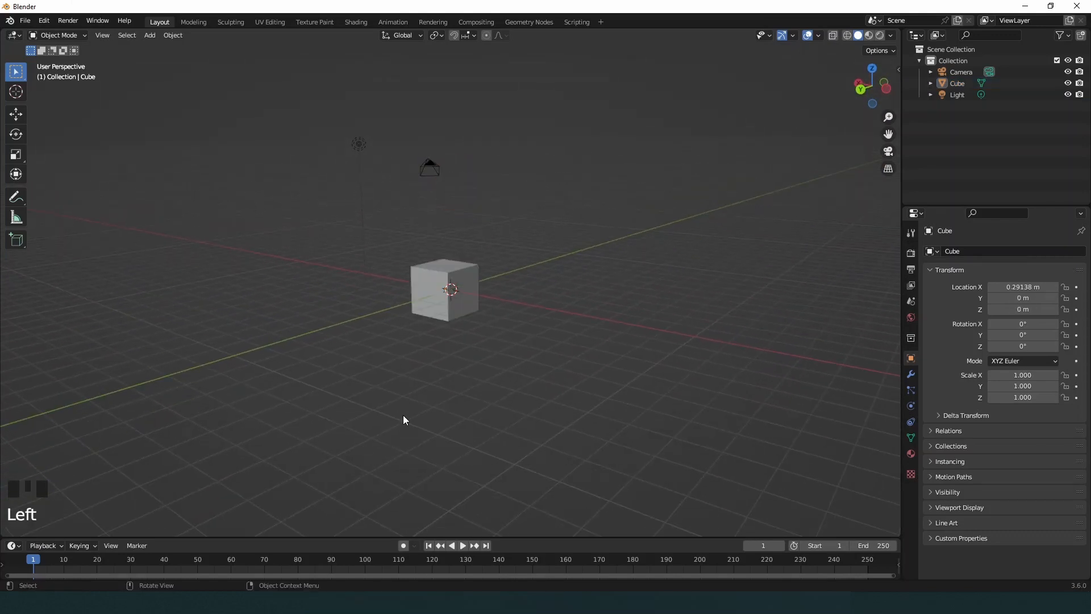
Step: Select the cube and rotate it about 144° around the X axis with the Rotate tool's gizmo
click(431, 281)
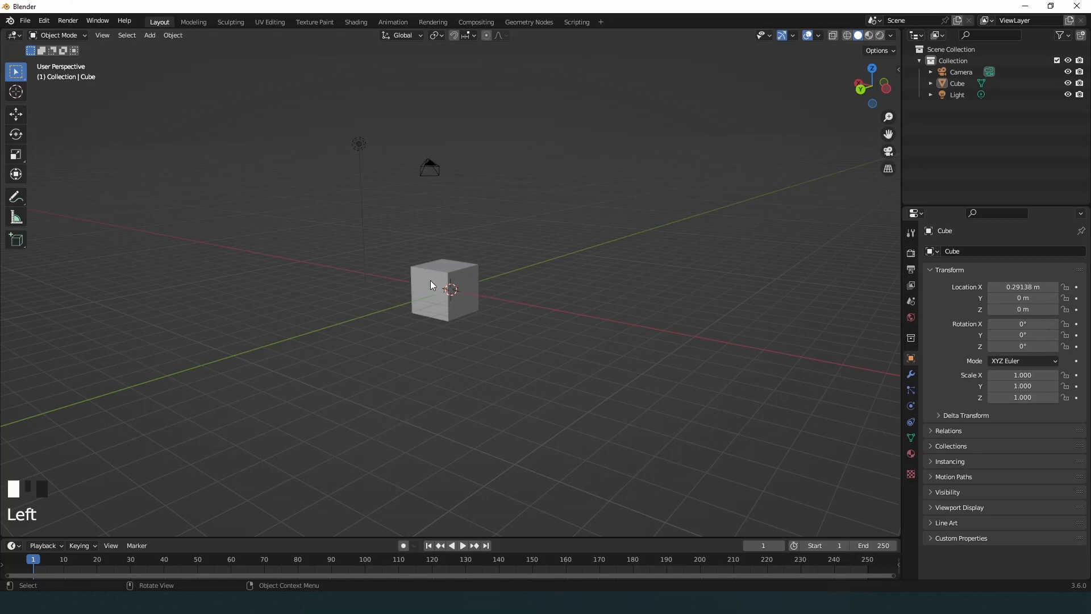
click(15, 114)
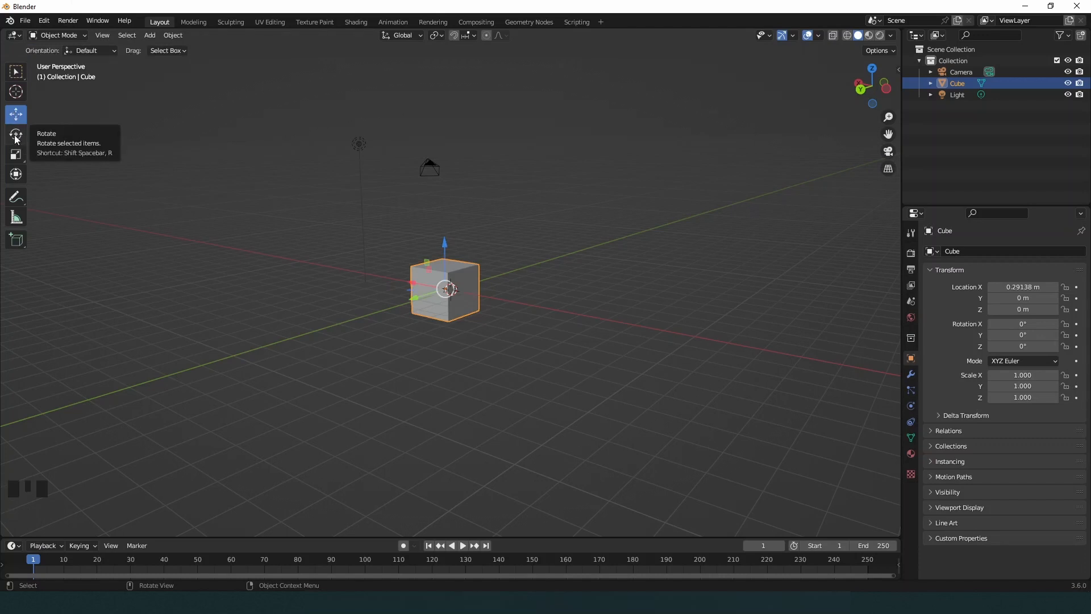
click(15, 136)
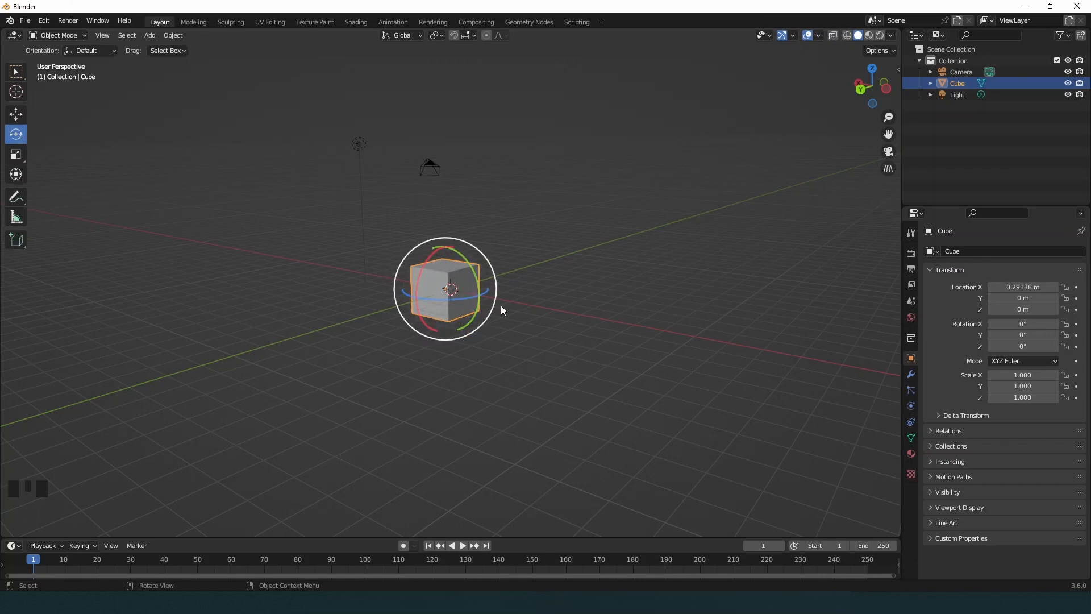
scroll(458, 294, up, 2)
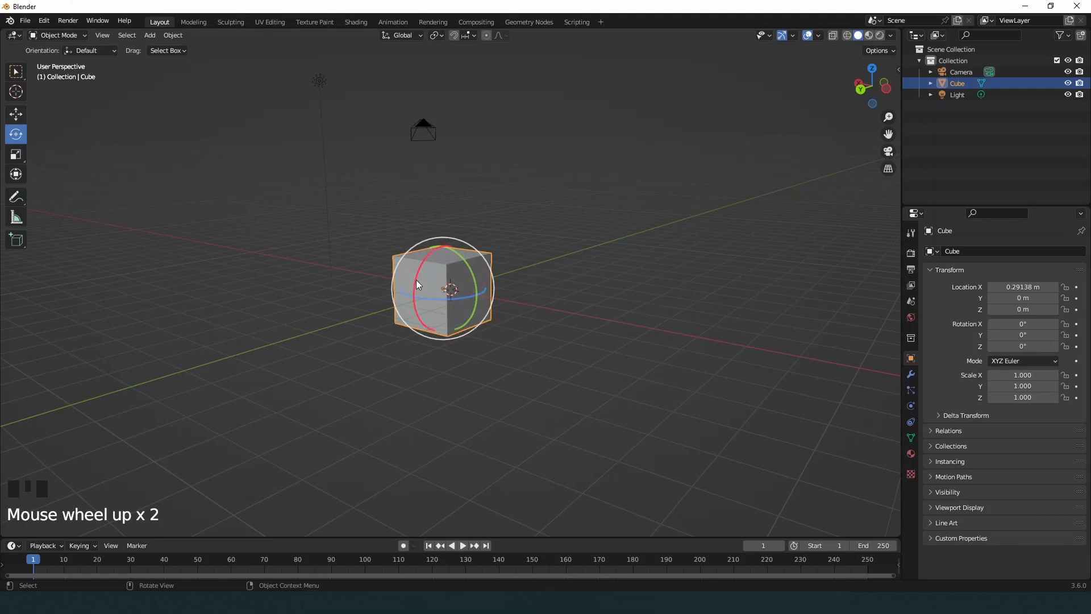
drag(417, 281, 440, 270)
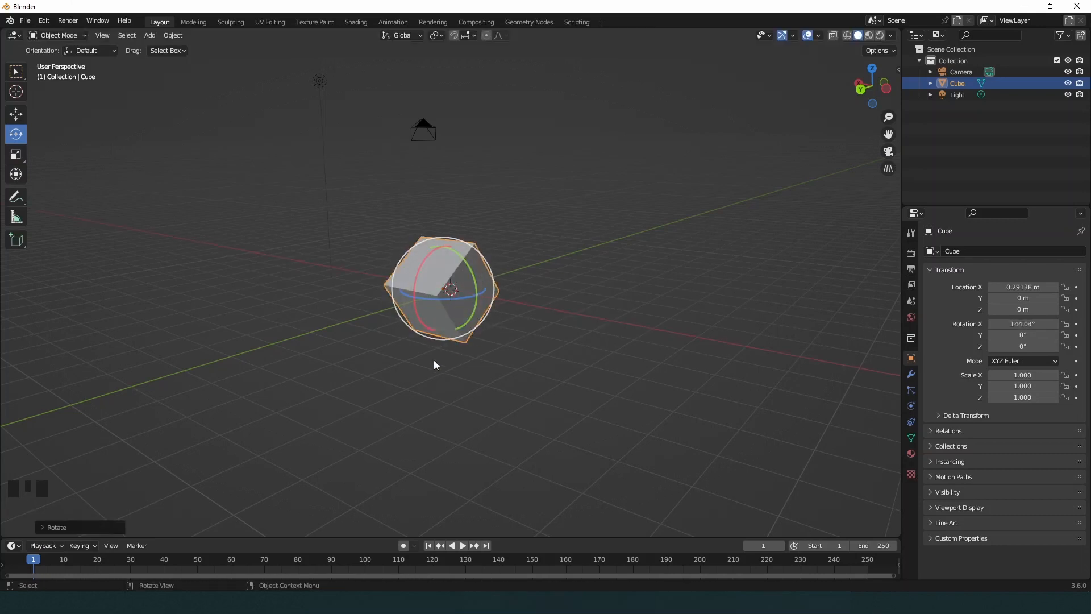
Step: Rotate the cube further with the gizmo to about 17.4° on Y and 74.1° on Z, and clear the selection
click(469, 272)
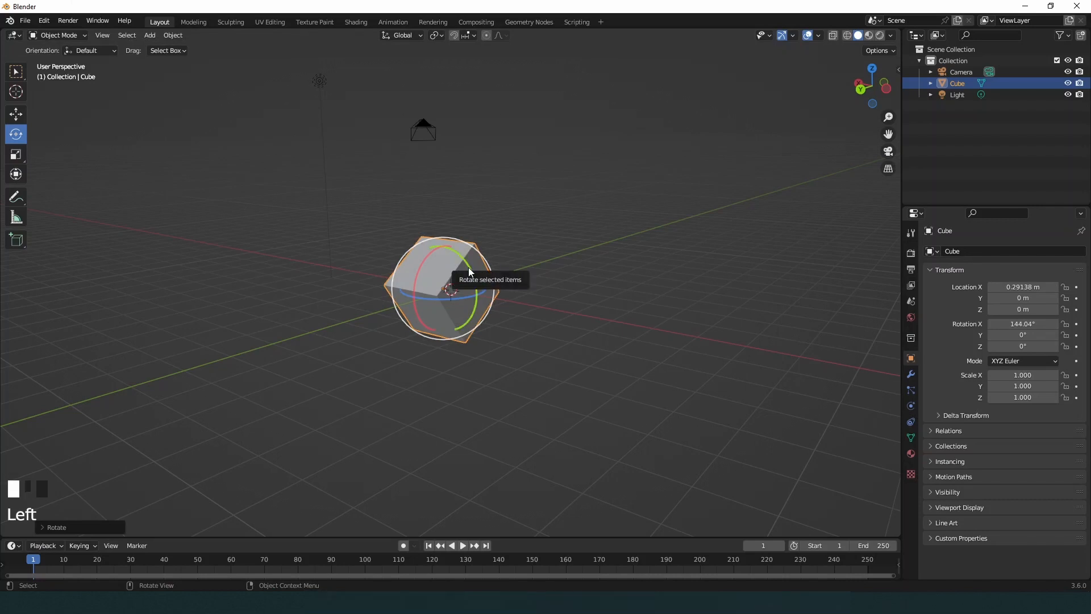
drag(469, 272, 525, 282)
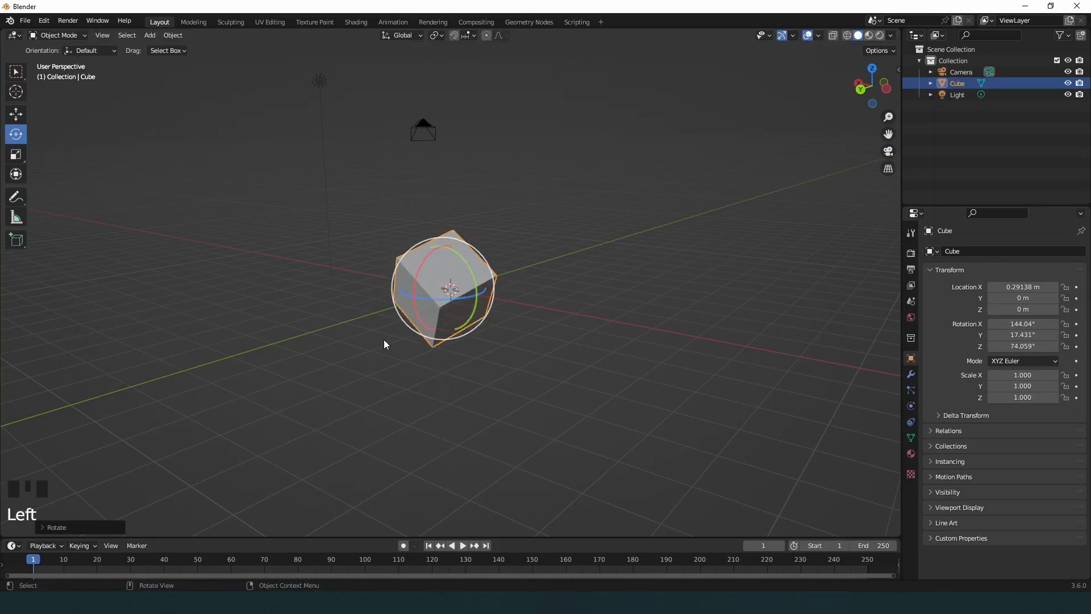
click(386, 345)
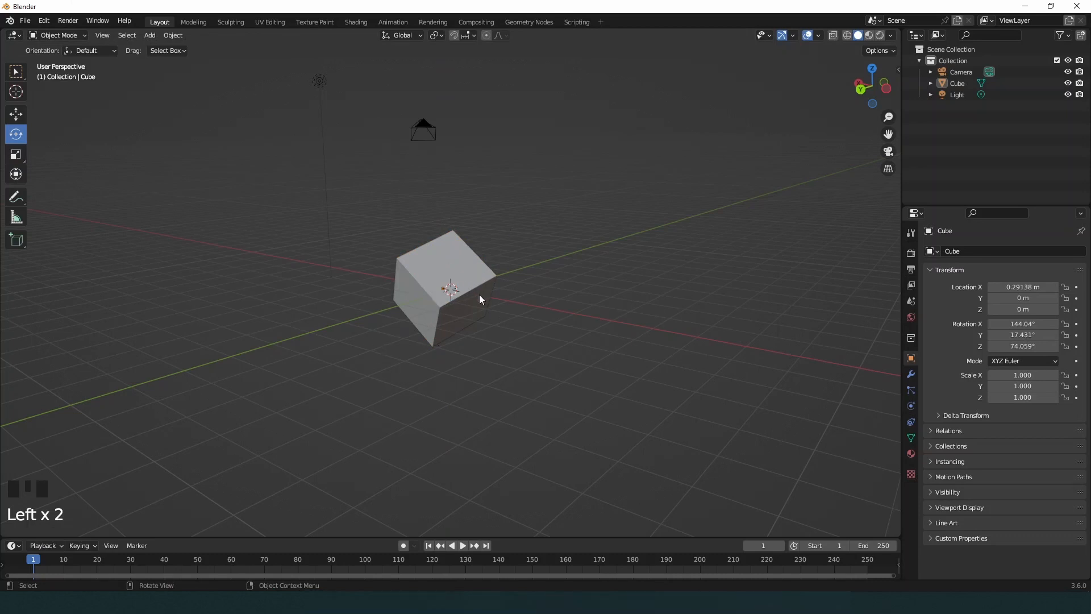
Step: Reselect the rotated cube and switch back to the Select Box tool
scroll(479, 295, up, 1)
click(443, 275)
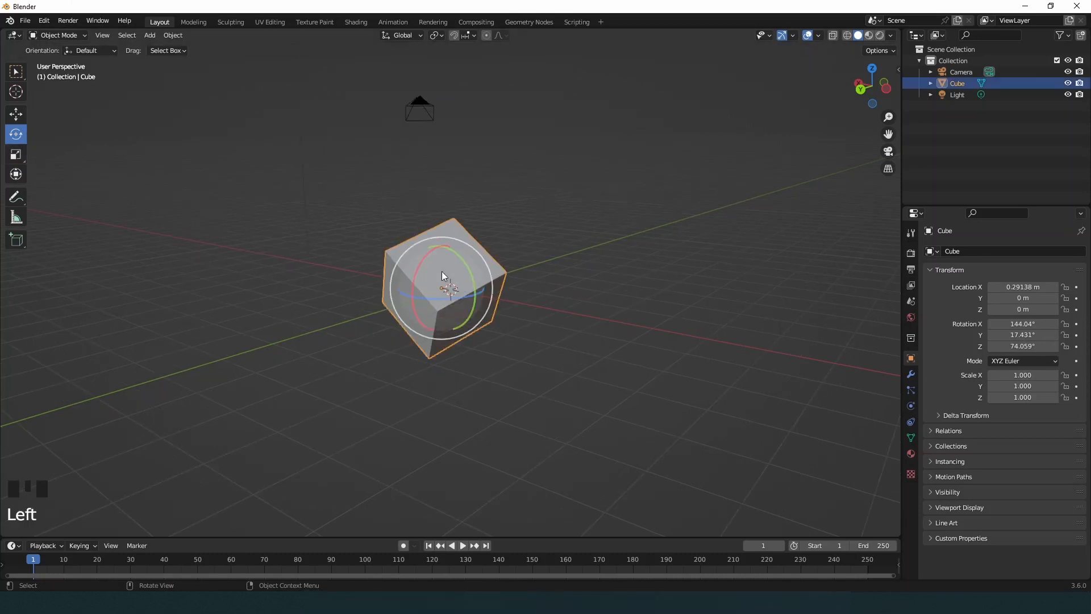
click(18, 72)
click(489, 275)
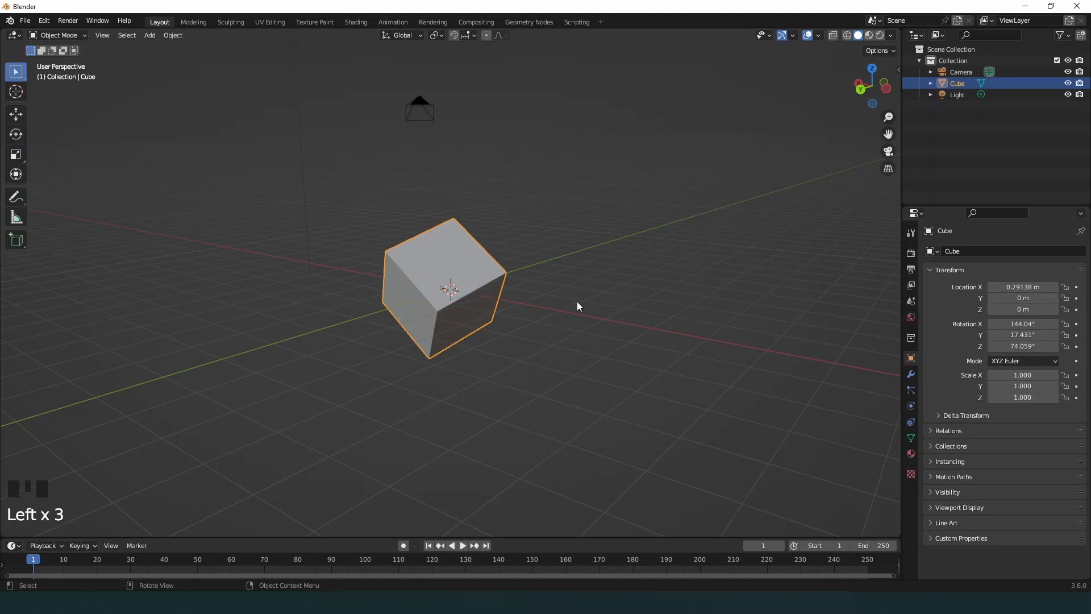
Step: Reselect the cube and try to rotate it freely in the view plane without an axis constraint
click(578, 301)
click(458, 266)
click(519, 299)
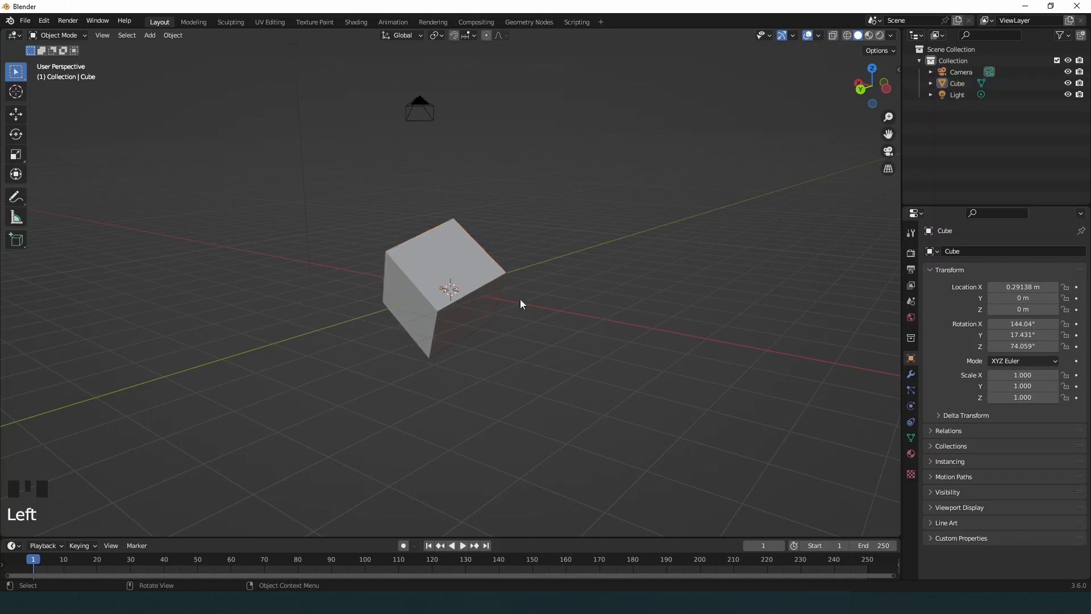
click(435, 282)
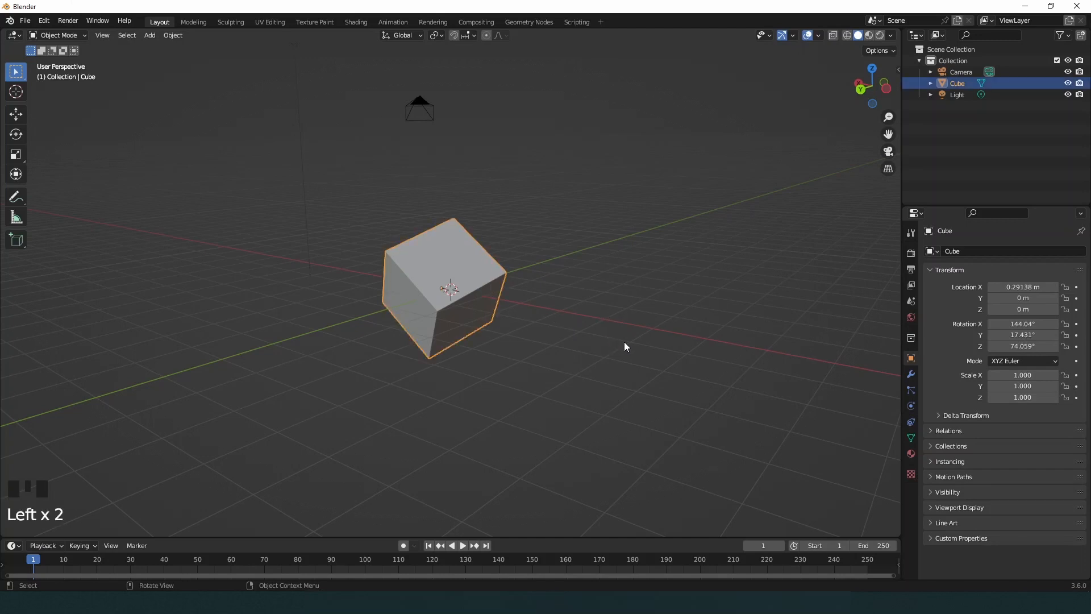
key(r)
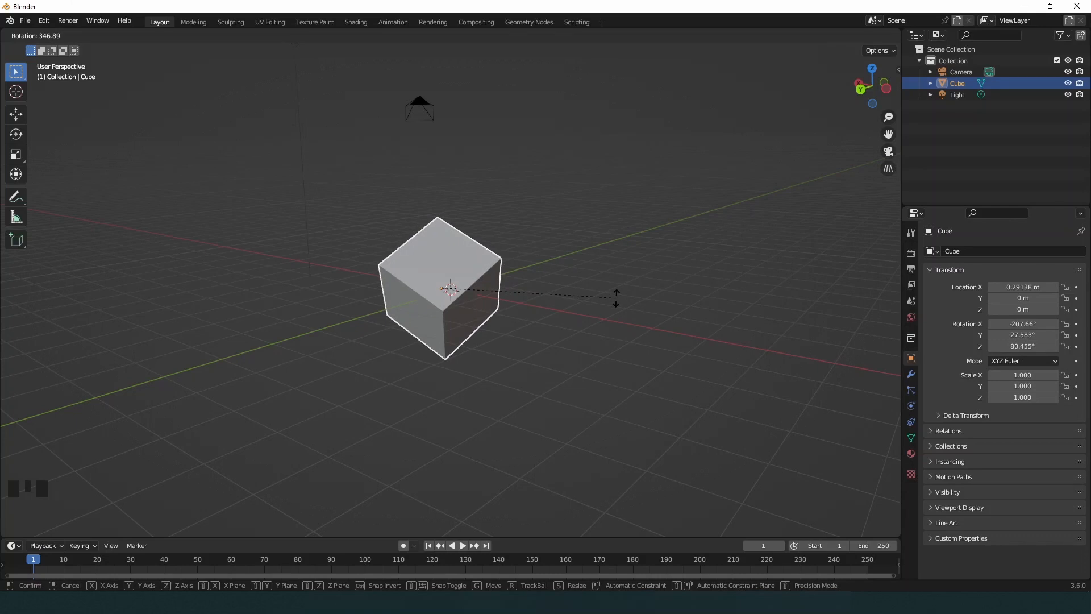
click(626, 360)
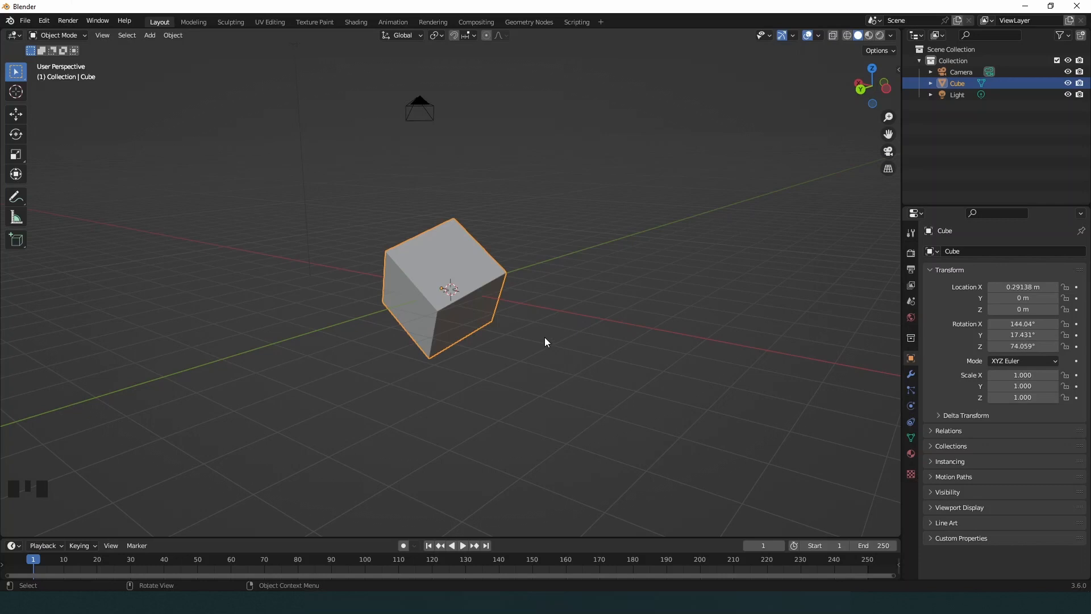
Step: Try to rotate the cube around the global X, Y and Z axes in turn
key(r)
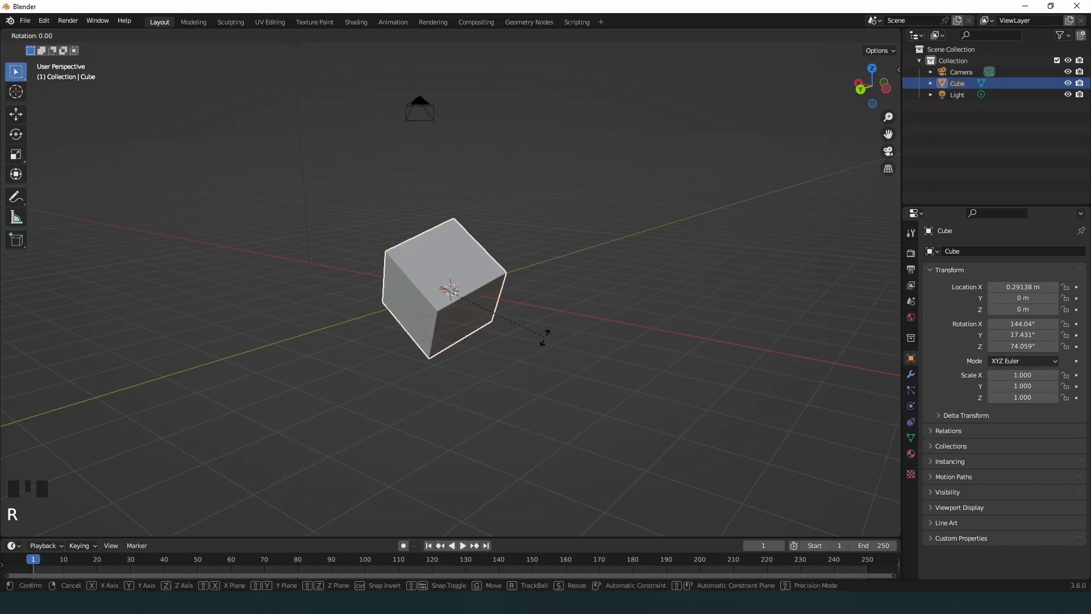
key(x)
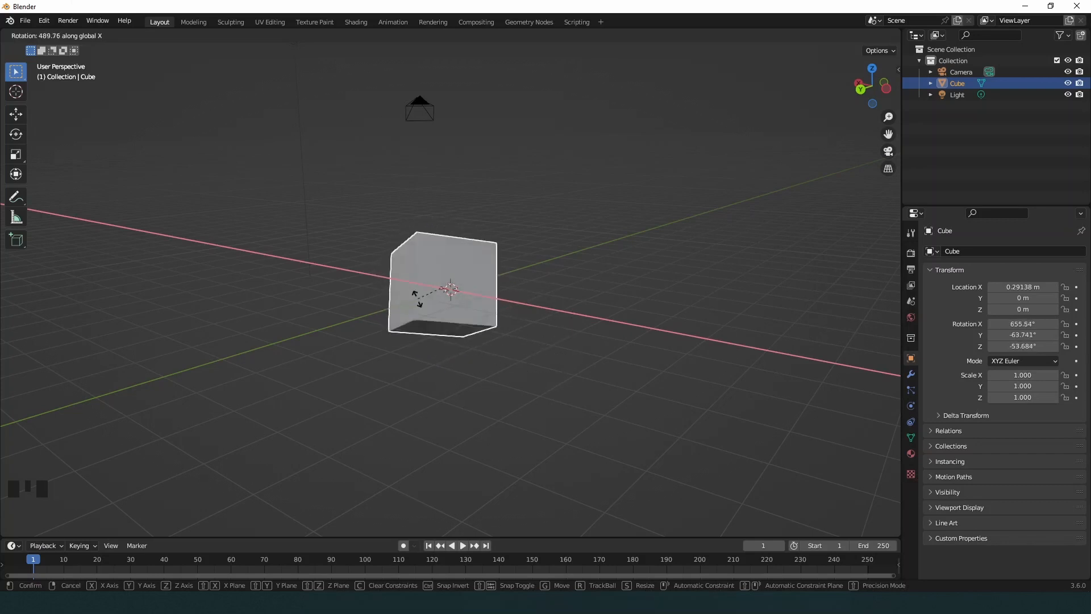
click(609, 298)
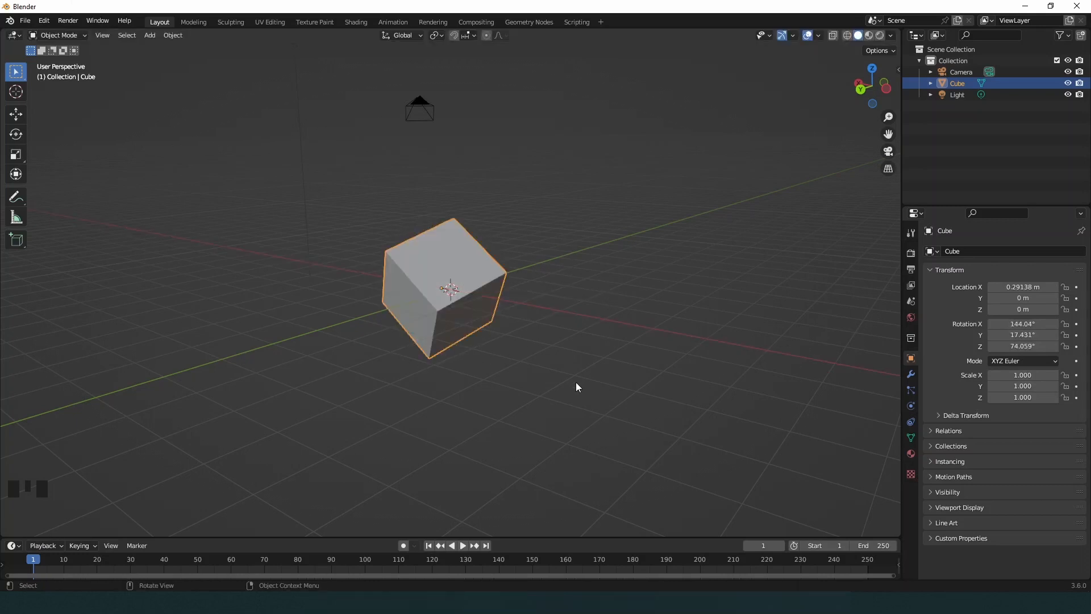
key(r)
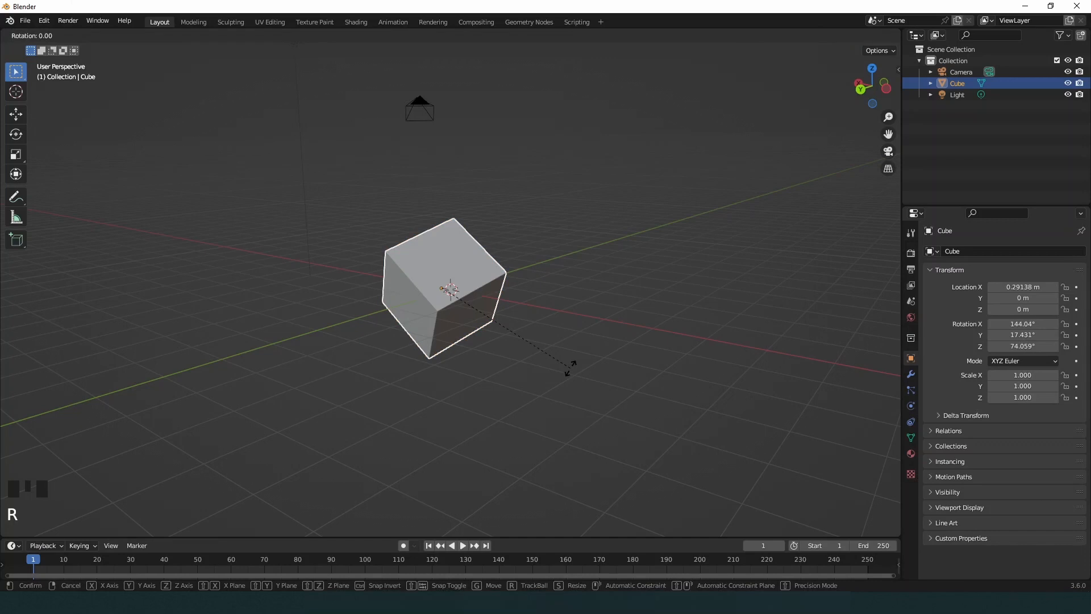
key(y)
right_click(587, 414)
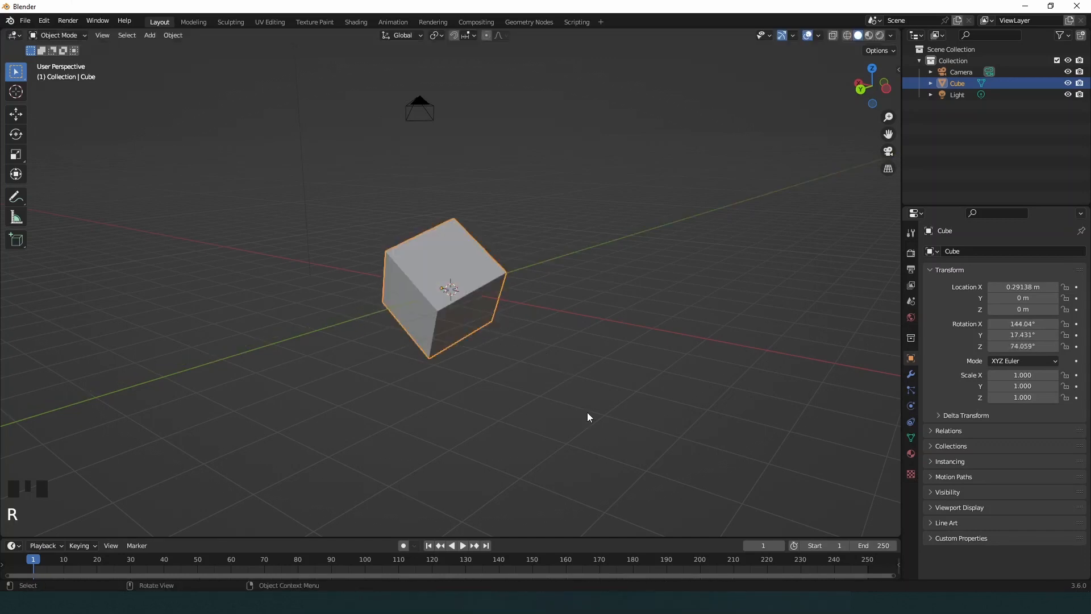
key(r)
key(z)
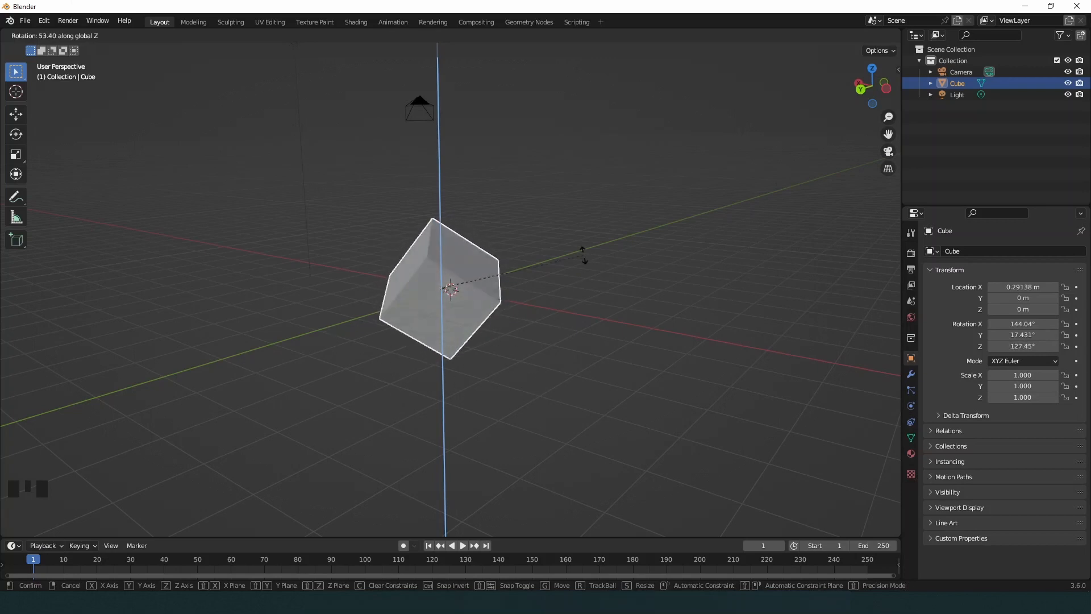
right_click(456, 334)
Step: Reset the cube's rotation to 0° on all axes and switch to the Scale tool
click(19, 135)
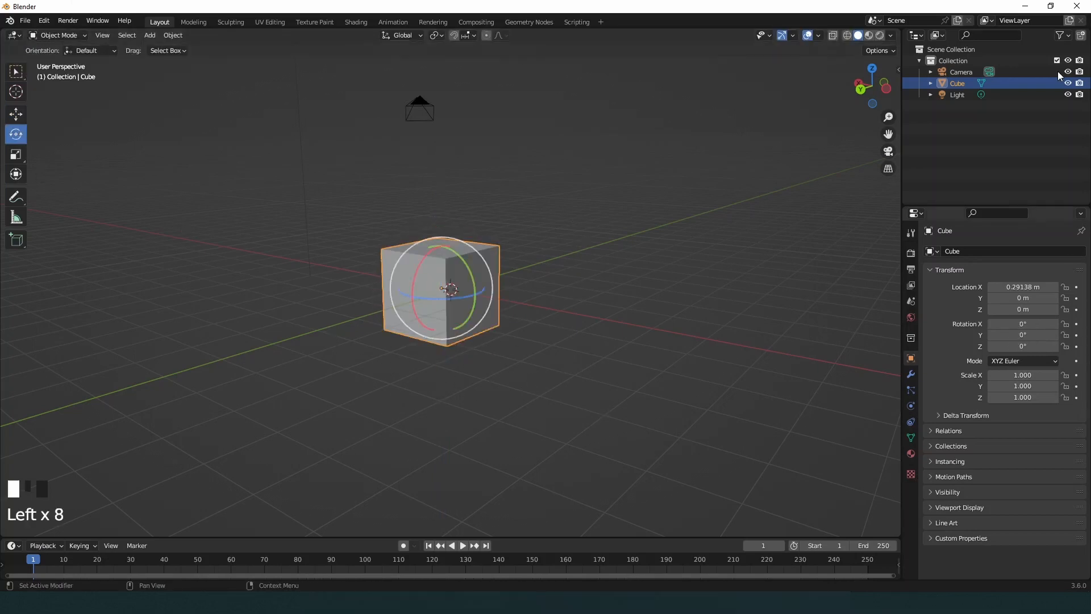
click(17, 157)
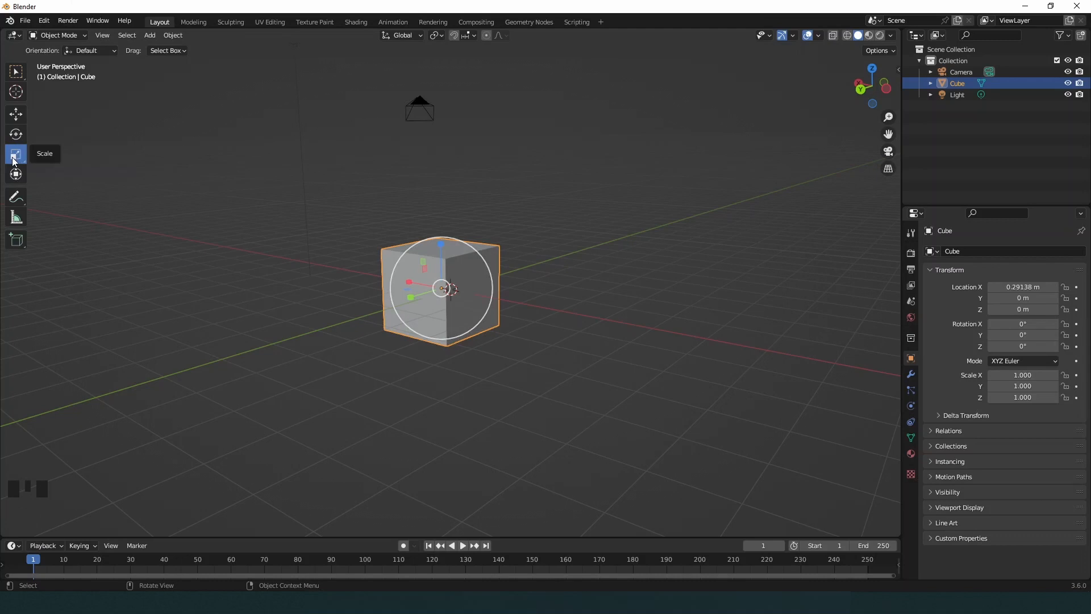
click(15, 160)
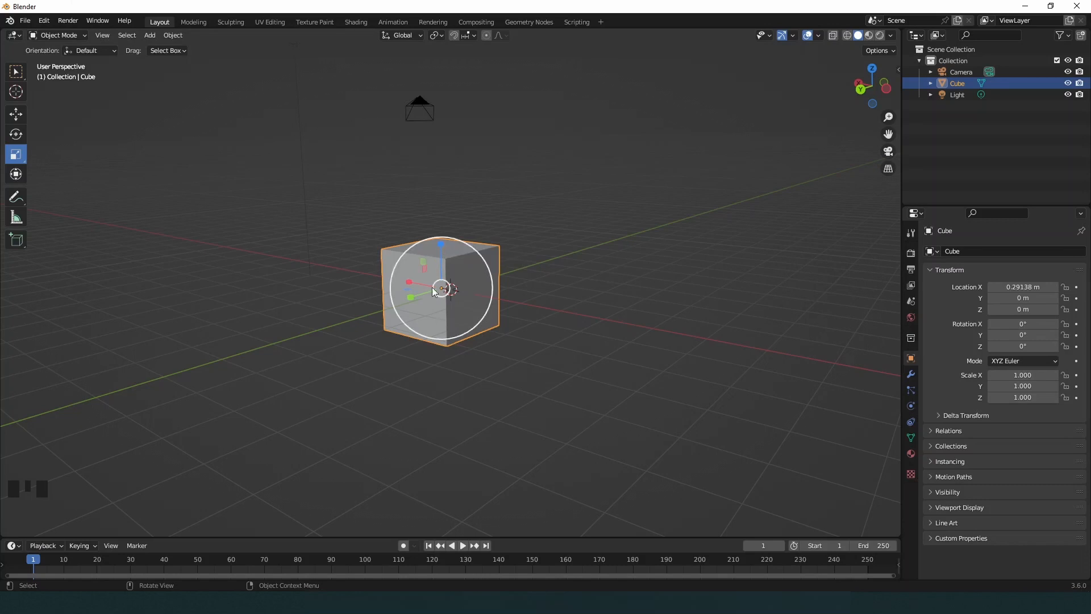
Step: Try to stretch the cube along Z to a scale of about 4.83 with the gizmo, and undo it
click(442, 248)
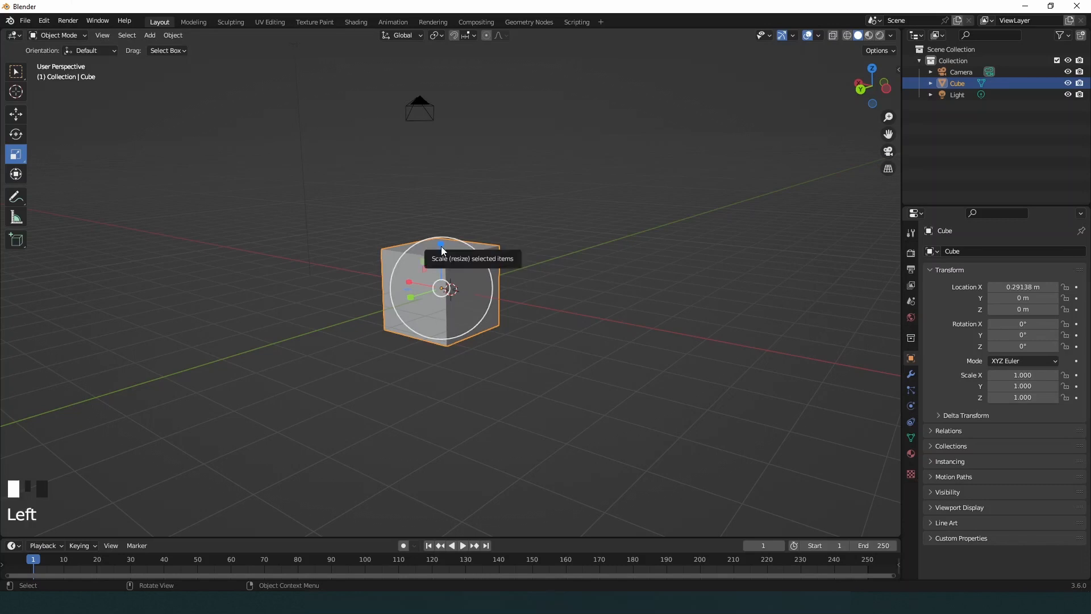
drag(441, 250, 456, 79)
click(545, 280)
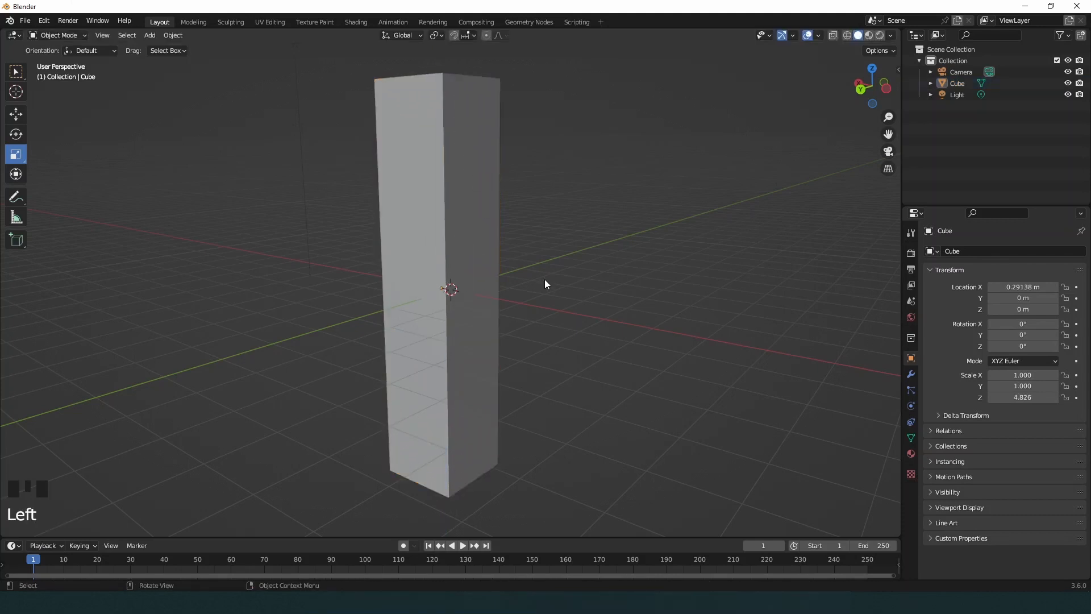
key(ctrl+z)
key(ctrl+z)
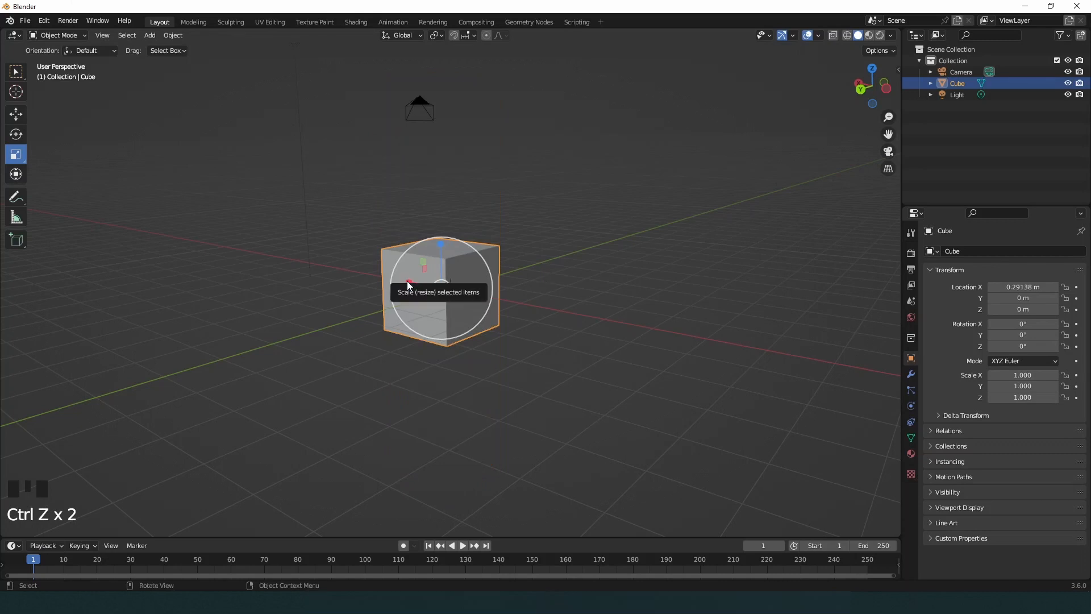
Step: Try to stretch the cube with the Scale gizmo to about 6.51 on X and 5.93 on Y
drag(412, 287, 226, 265)
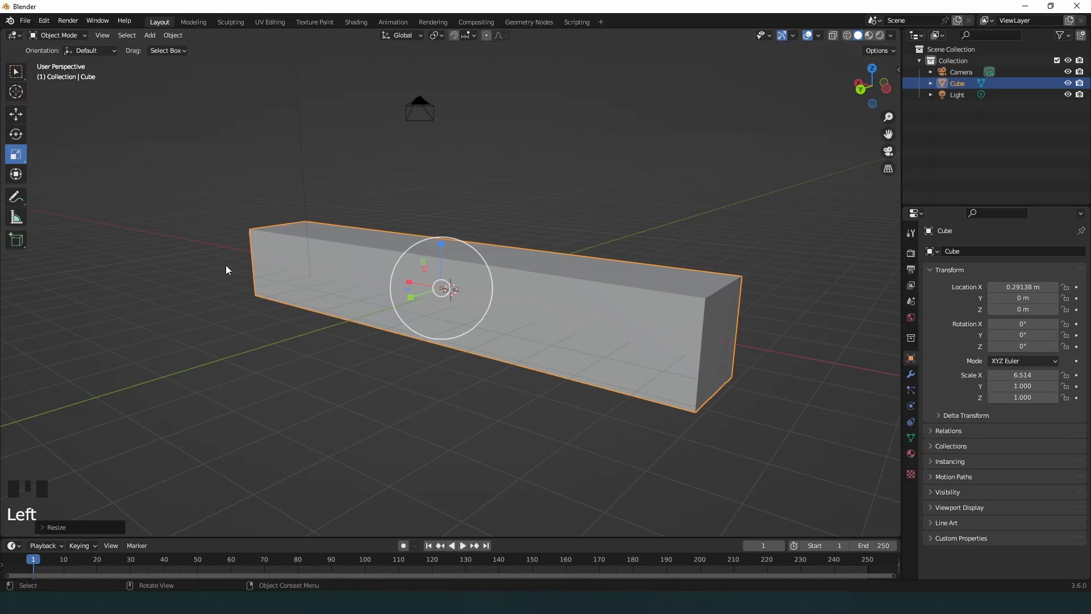
click(411, 364)
click(421, 312)
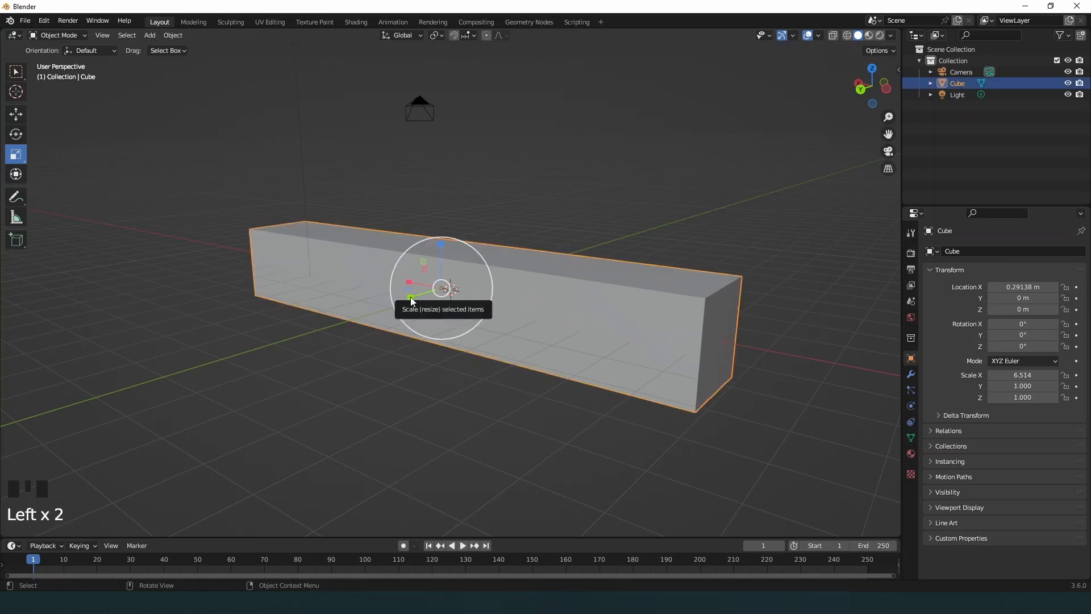
drag(411, 299, 244, 362)
scroll(377, 340, down, 2)
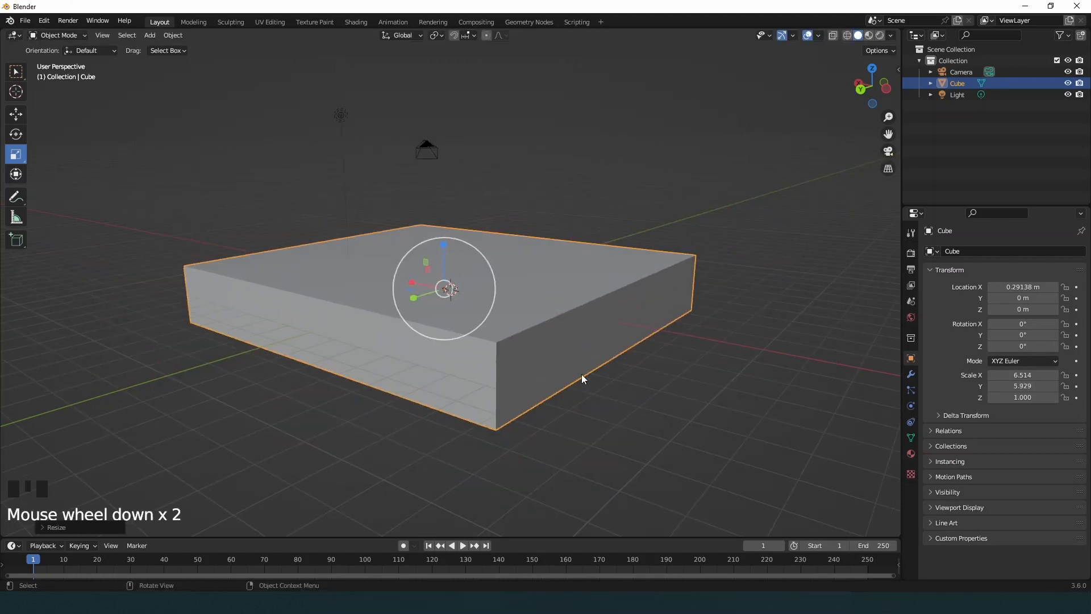
click(603, 411)
Step: Undo the cube's X and Y stretching and return to the Select Box tool with the cube selected
key(ctrl+z)
key(ctrl+z)
key(ctrl+z)
key(ctrl+z)
key(ctrl+z)
key(ctrl+z)
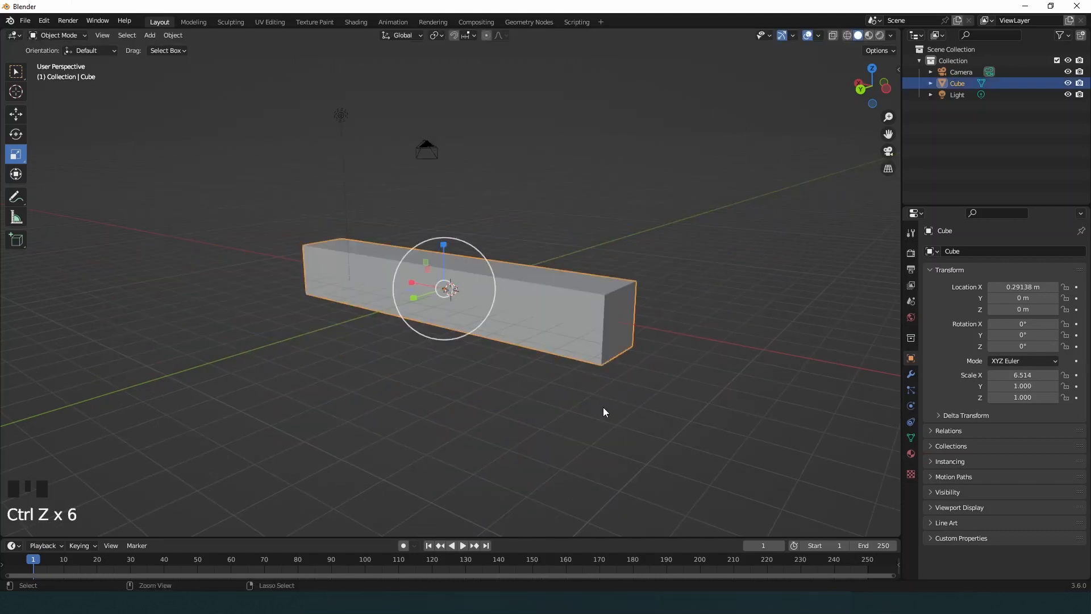
key(ctrl+z)
click(16, 73)
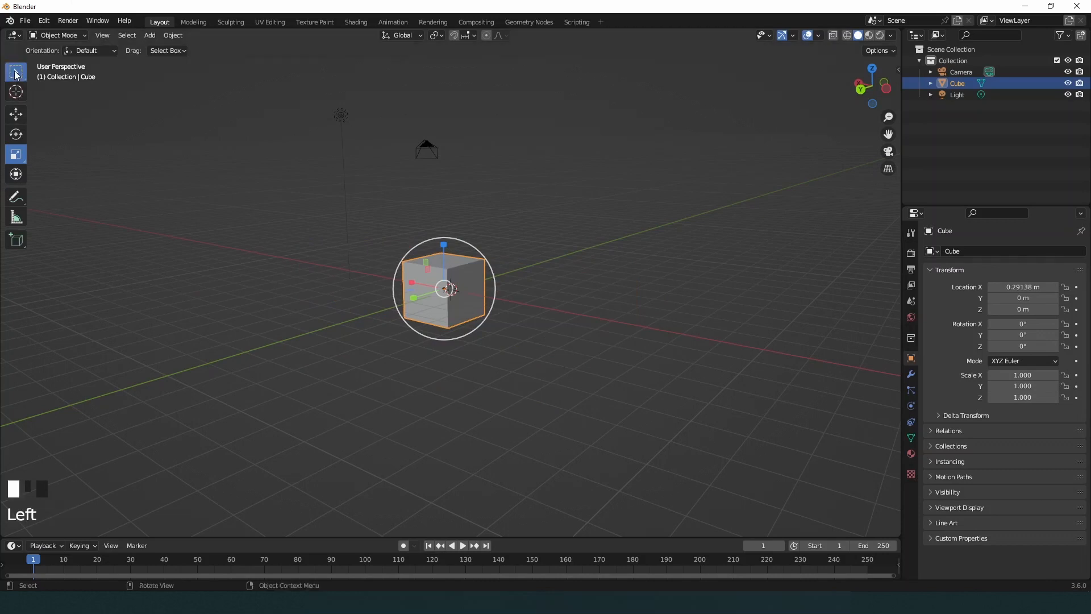
click(458, 300)
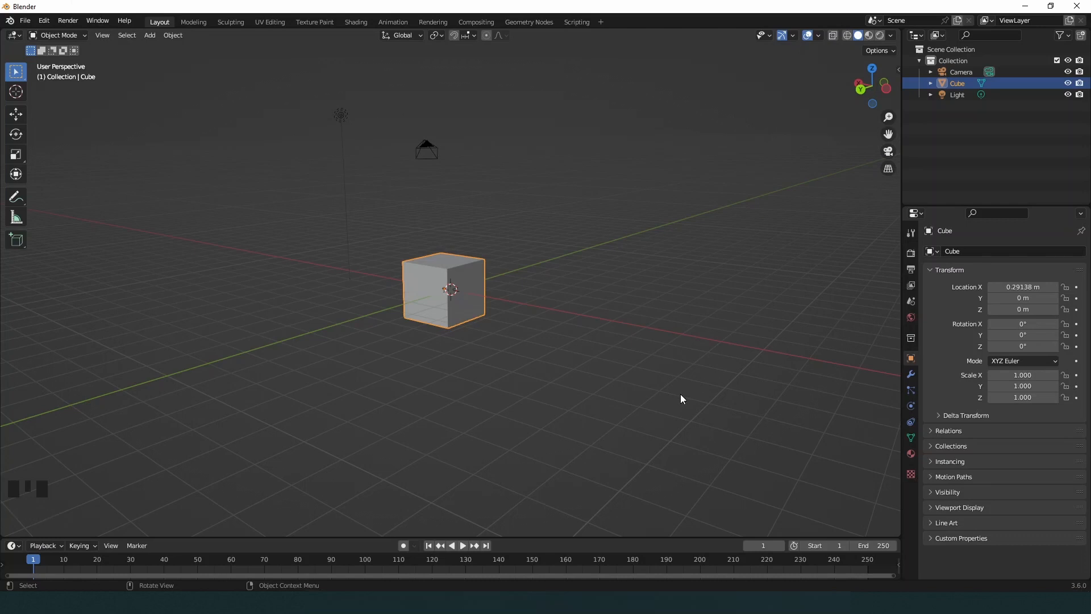
Step: Try to scale the cube uniformly to about 1.8 and only along the global Y axis to about 1.54
key(s)
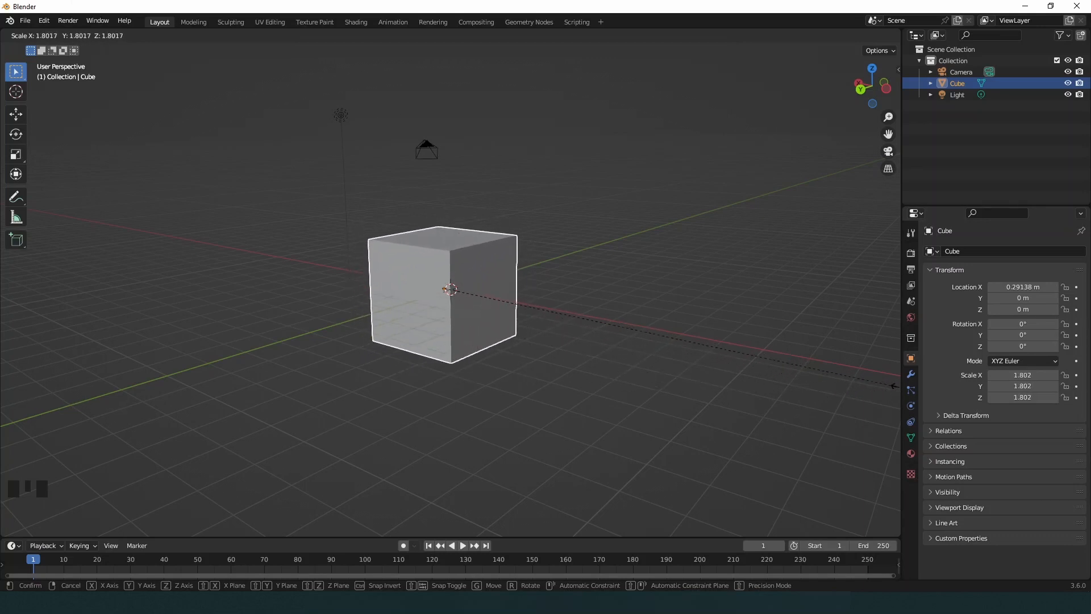
key(Escape)
click(447, 299)
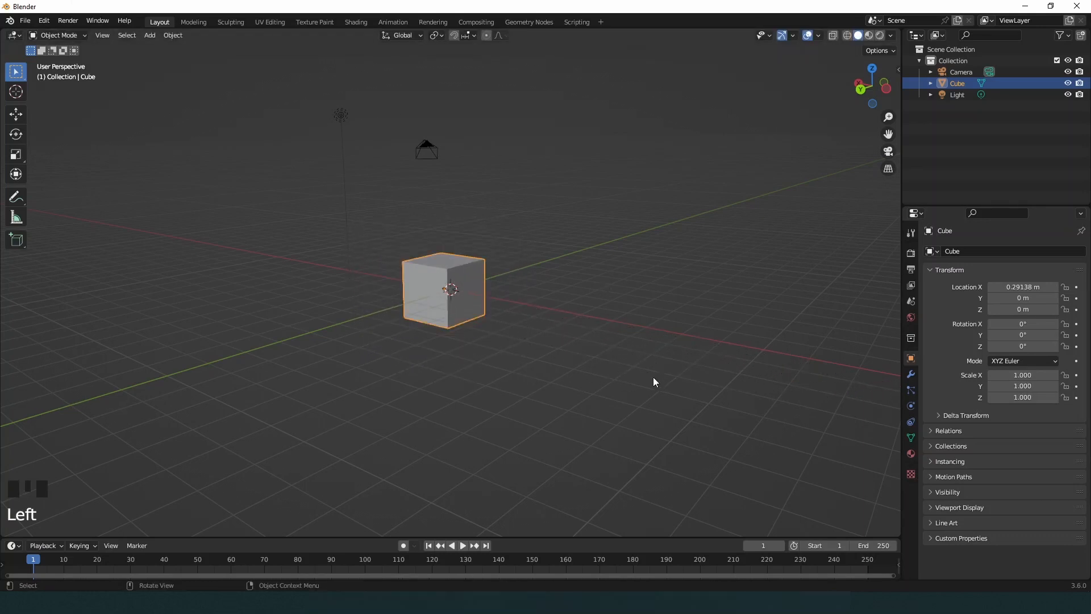
key(s)
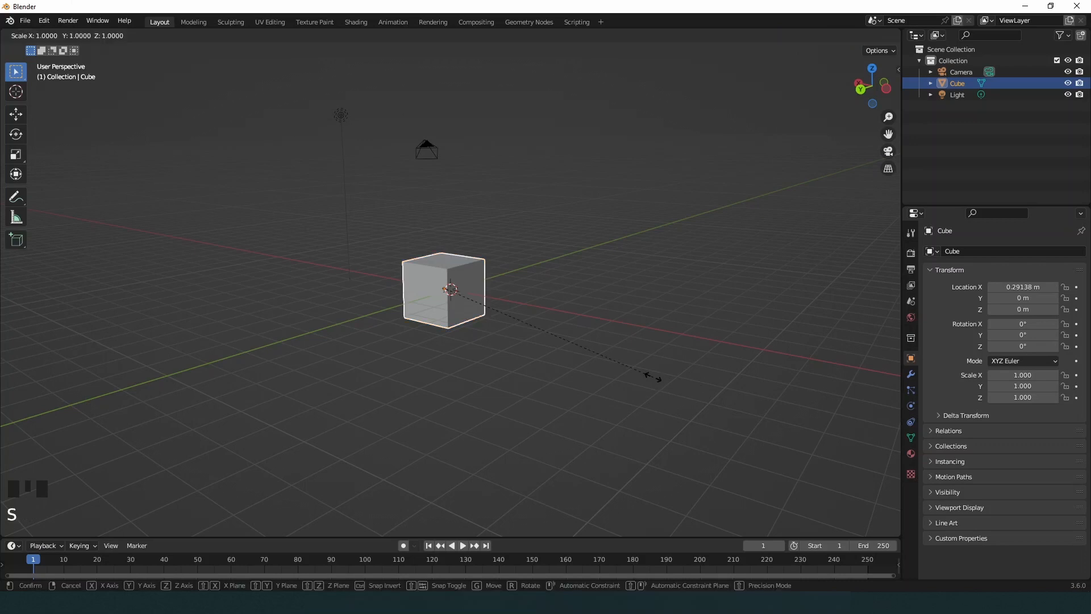
key(y)
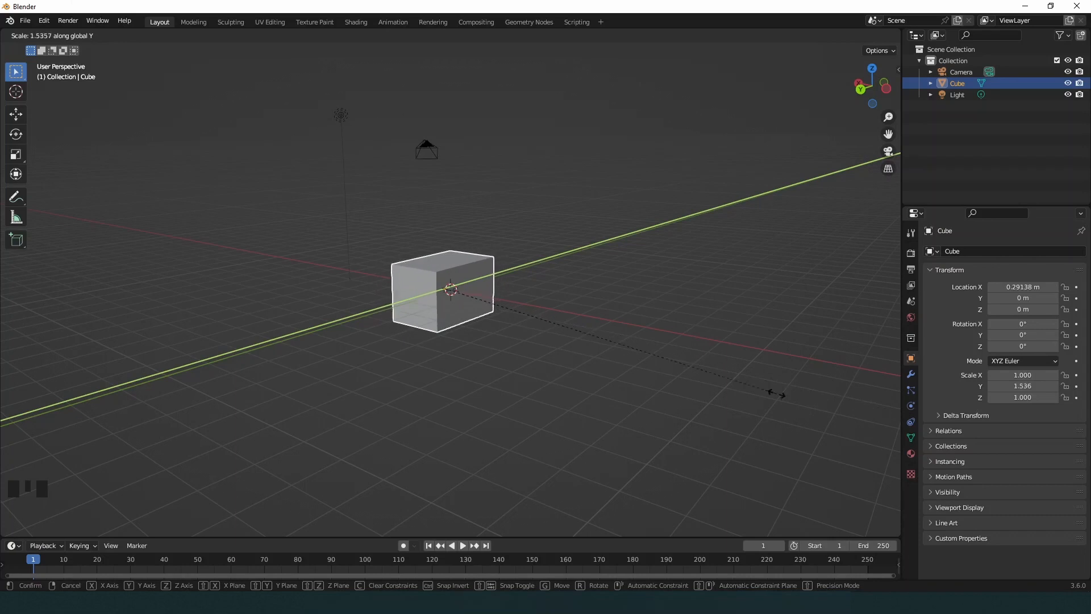
key(Escape)
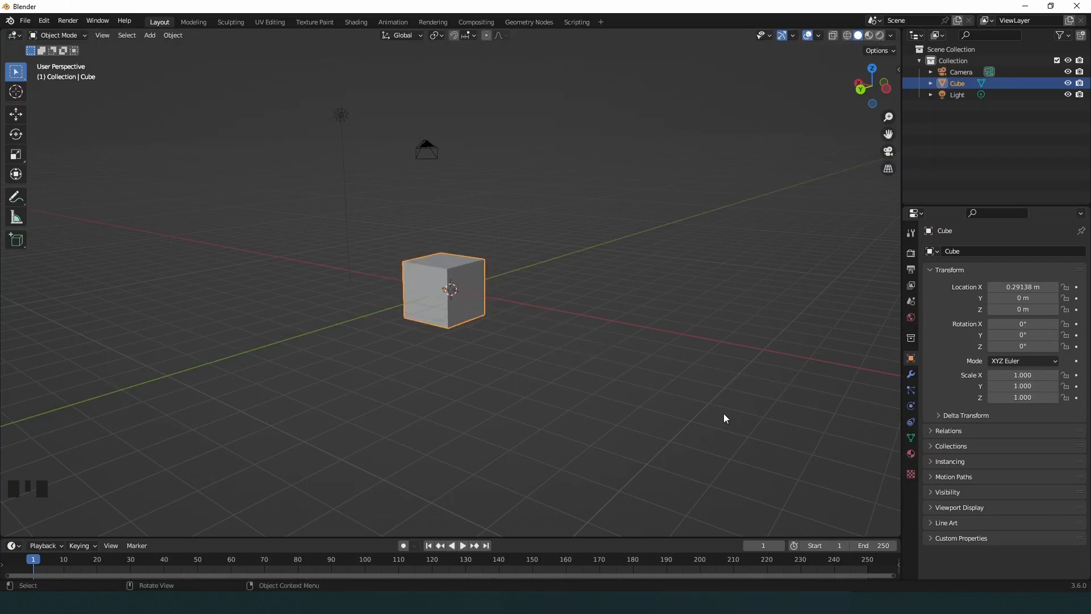
Step: Try to scale the cube along the global Z axis to about 1.34, and clear the selection
key(s)
key(z)
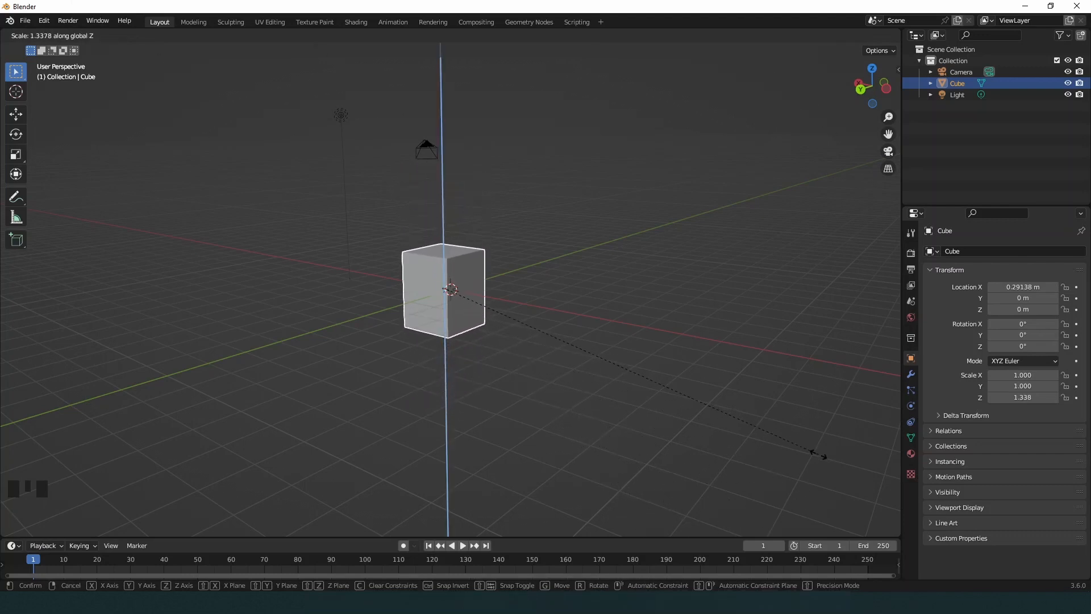
key(Escape)
click(541, 399)
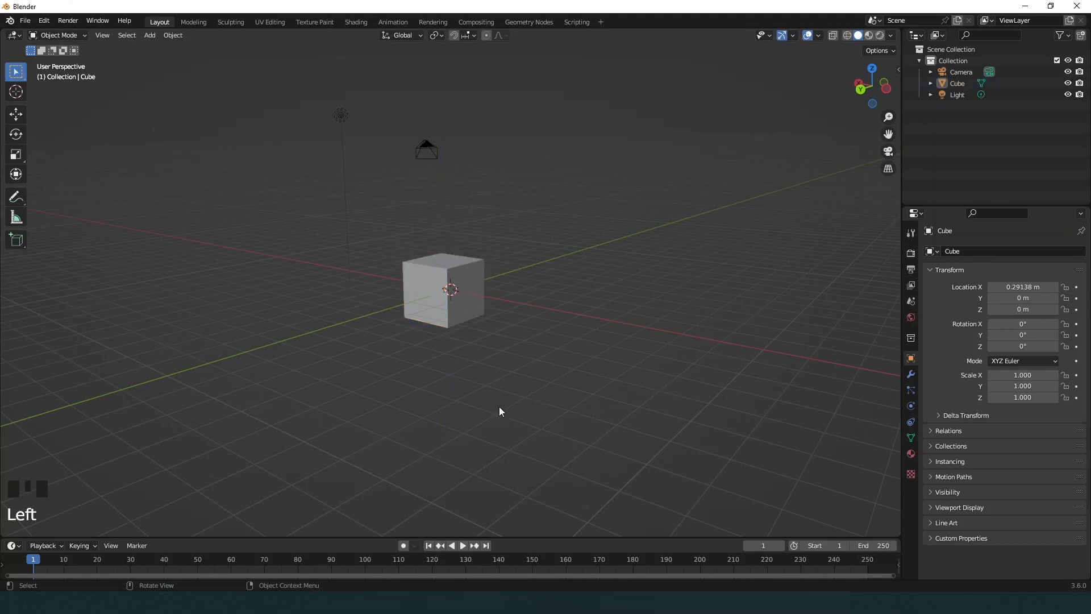
Step: Select the cube and duplicate it, leaving the copy exactly in the original's position, and clear the selection
middle_drag(499, 407, 485, 351)
click(478, 263)
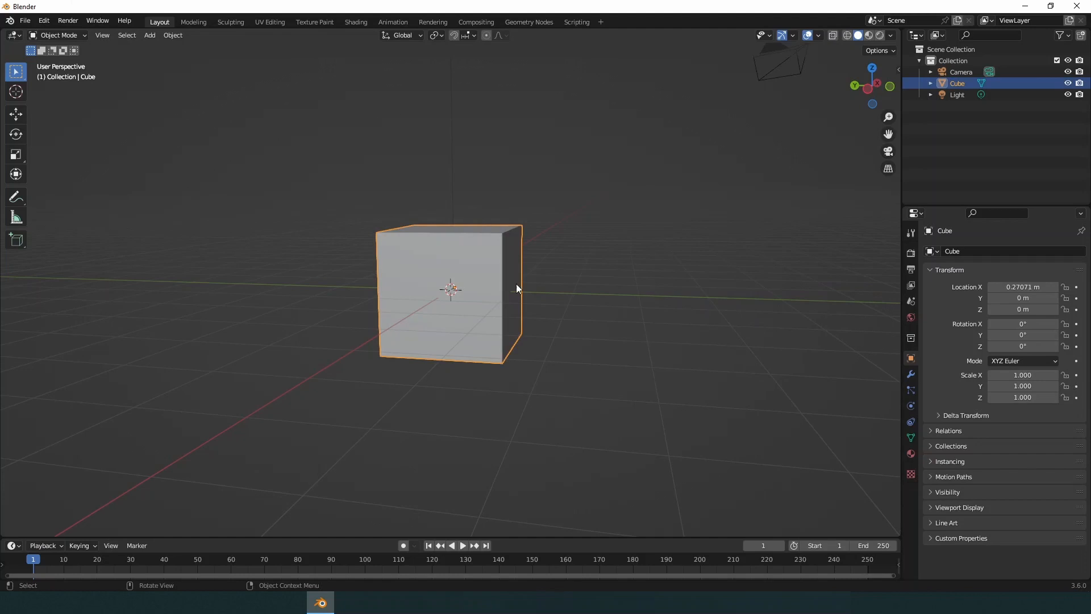
key(s)
right_click(486, 285)
right_click(479, 273)
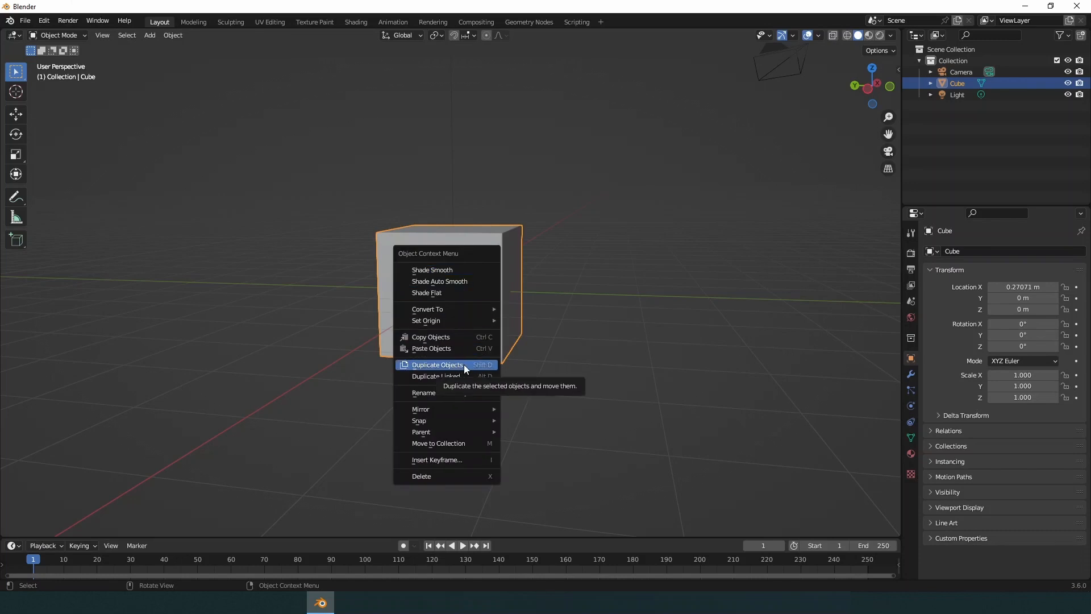
click(481, 365)
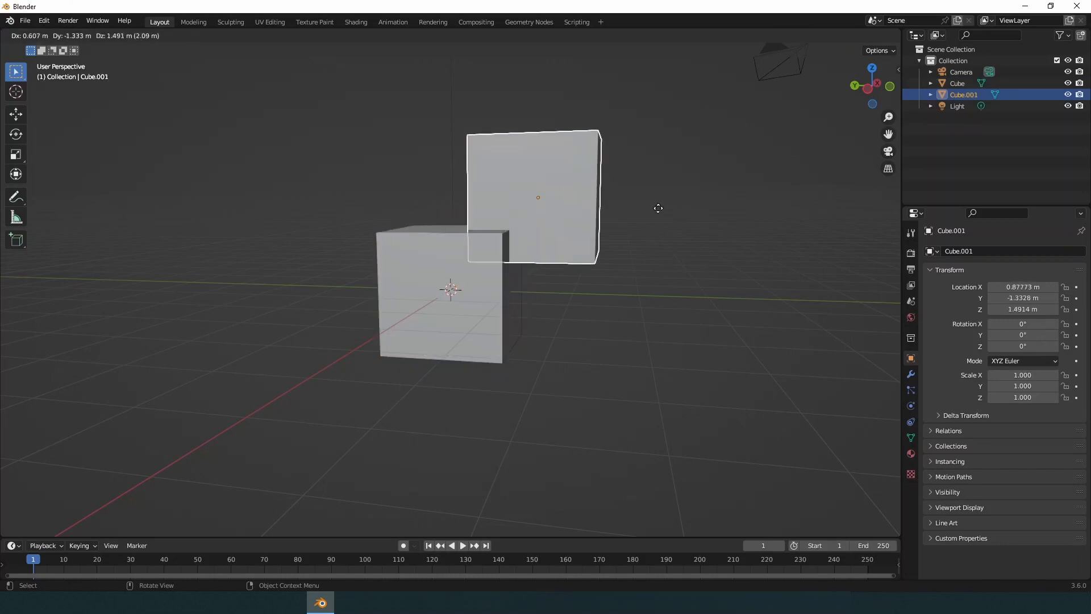
right_click(615, 264)
click(539, 264)
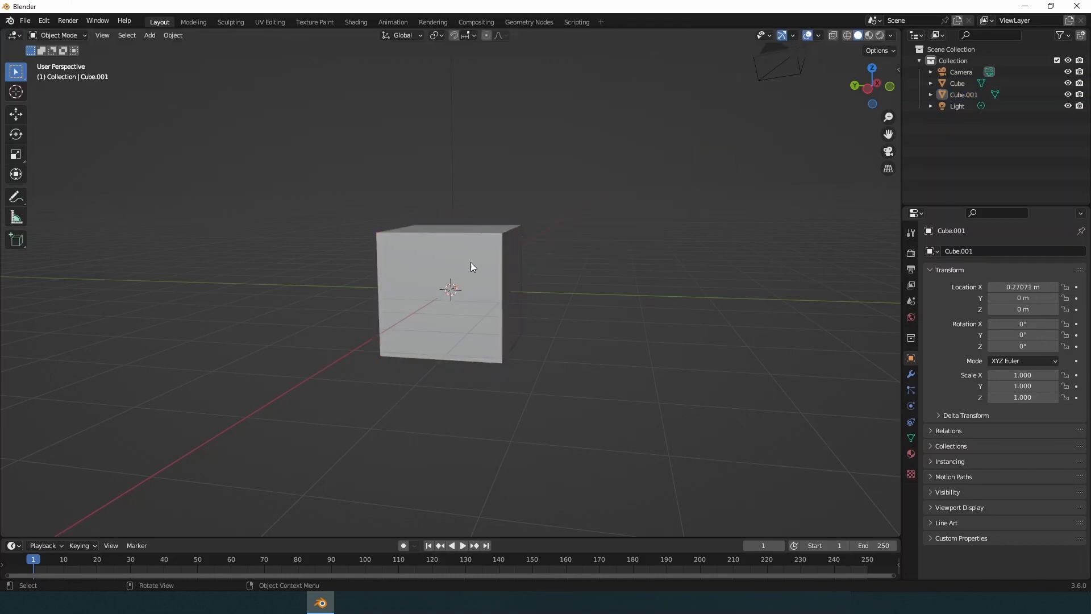
Step: Select the duplicate cube that overlaps the original, leaving the original unselected
click(499, 259)
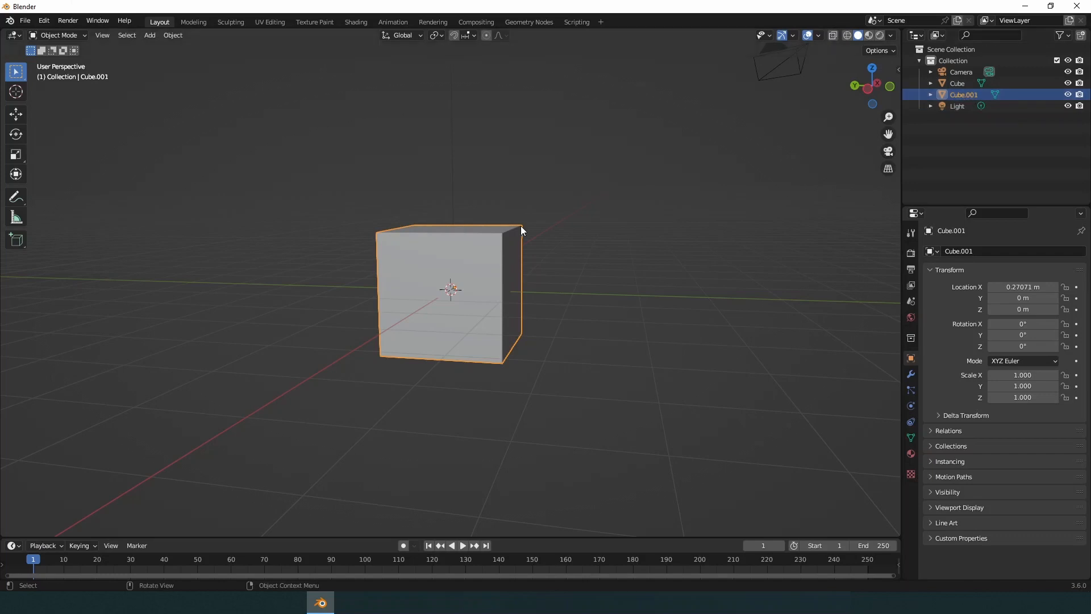
click(963, 83)
click(967, 98)
key(g)
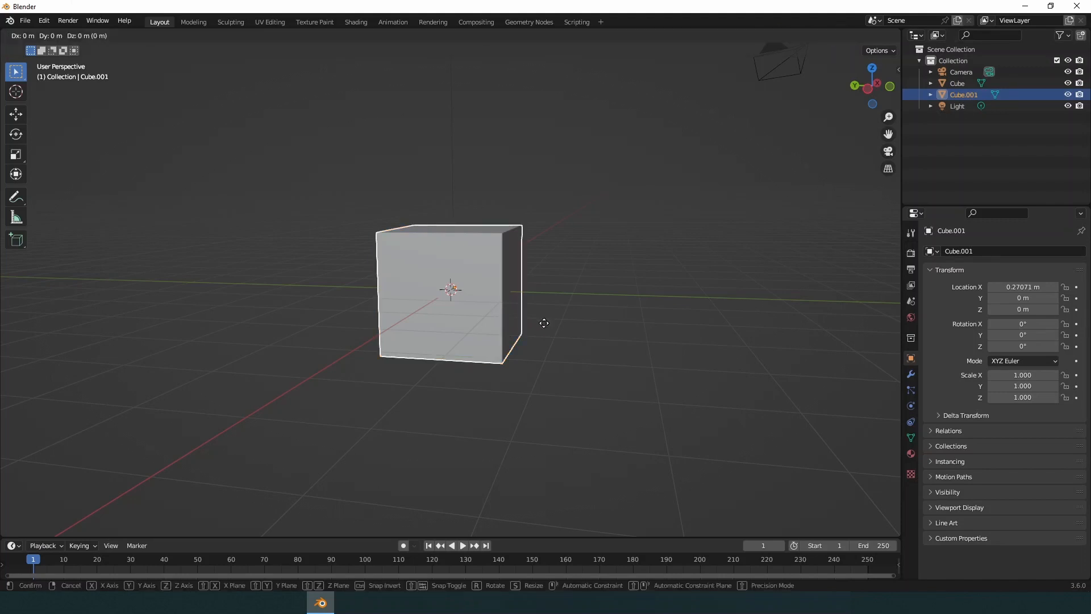
key(x)
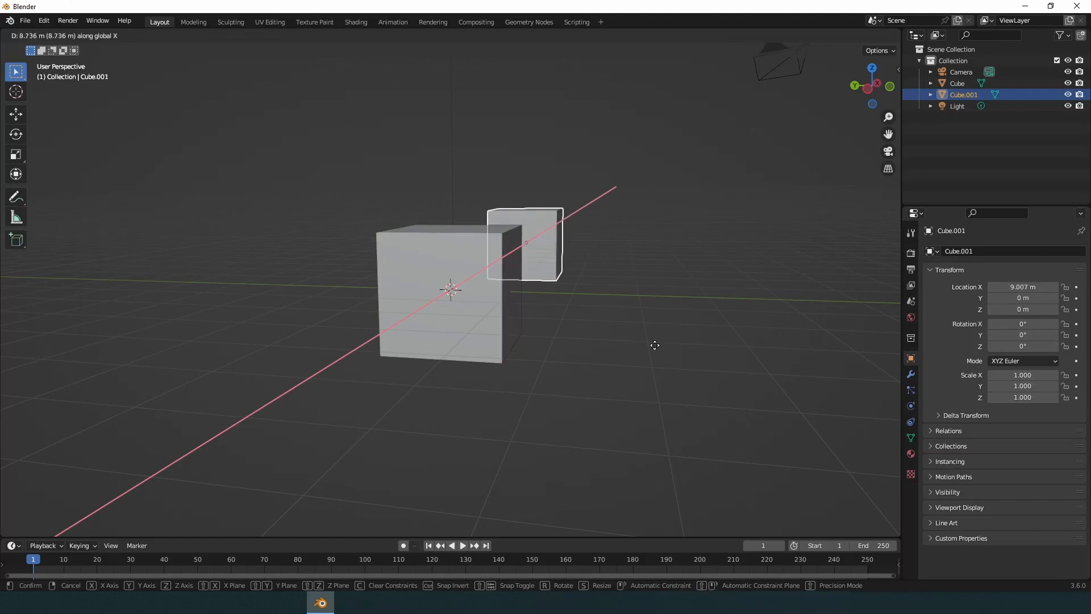
right_click(660, 336)
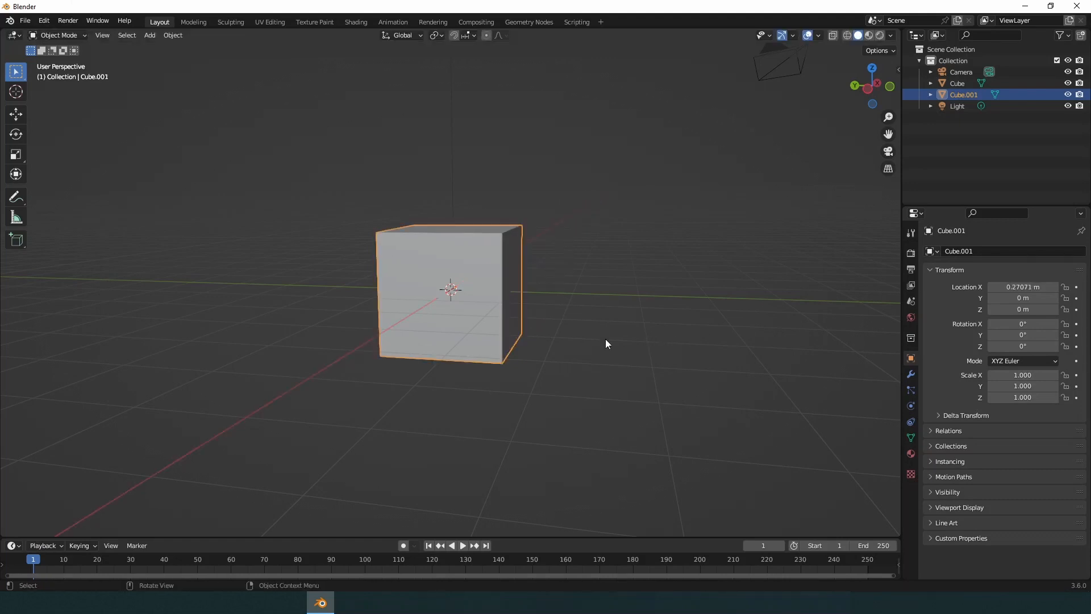
Step: Move the duplicate cube along the global Y axis to about -3.64 m, out of the original
key(g)
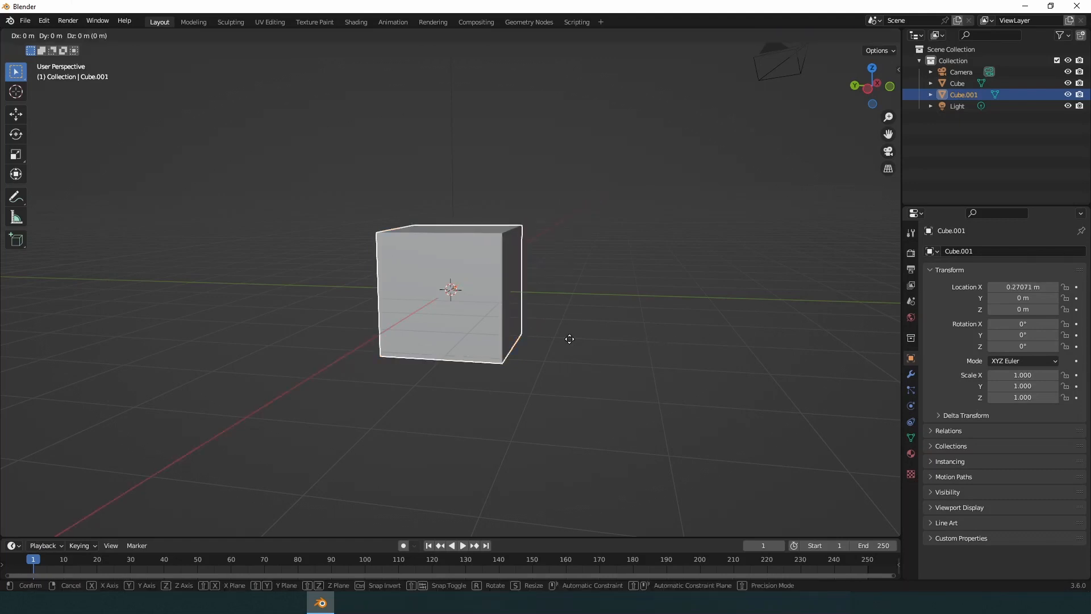
key(y)
click(723, 353)
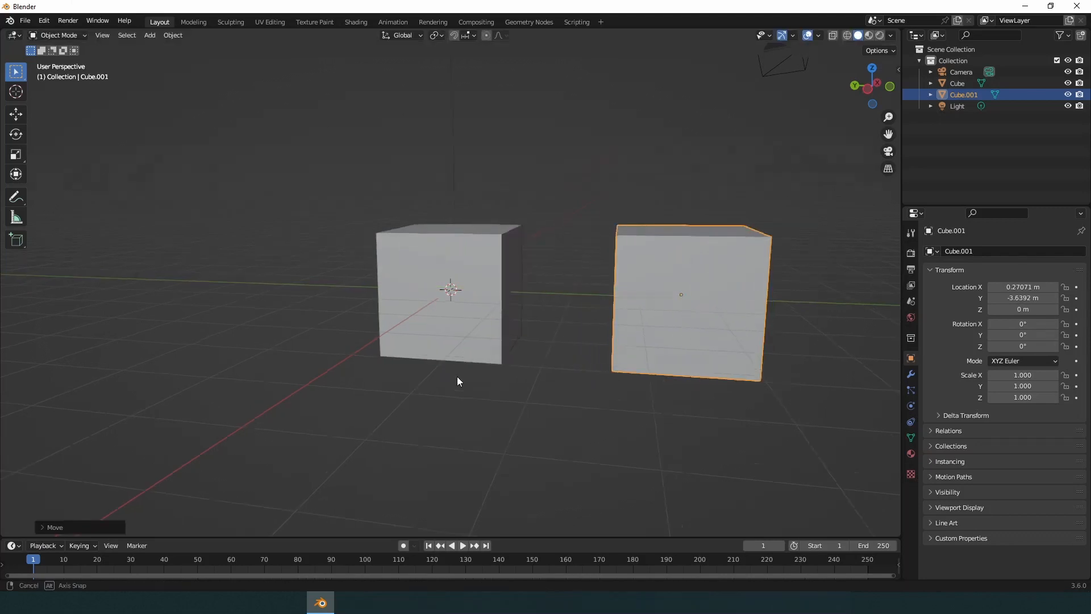
Step: Duplicate the original cube in place, move the copy along the global Y axis to about 3.63 m, and clear the selection
mouse_move(457, 376)
middle_down()
mouse_move(500, 373)
mouse_move(471, 366)
middle_up()
click(476, 311)
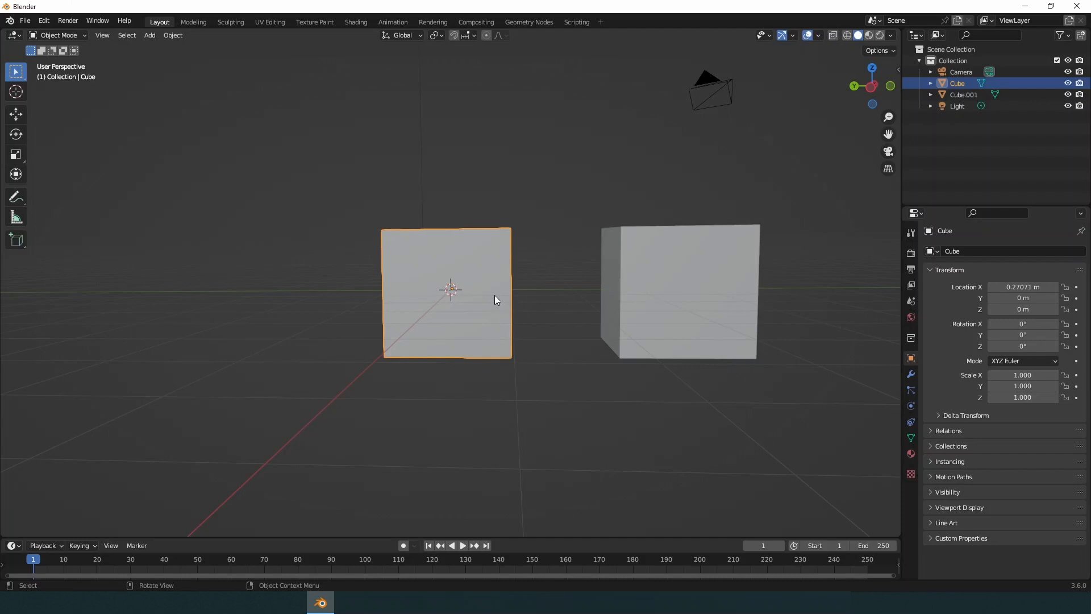
key(shift+d)
right_click(523, 310)
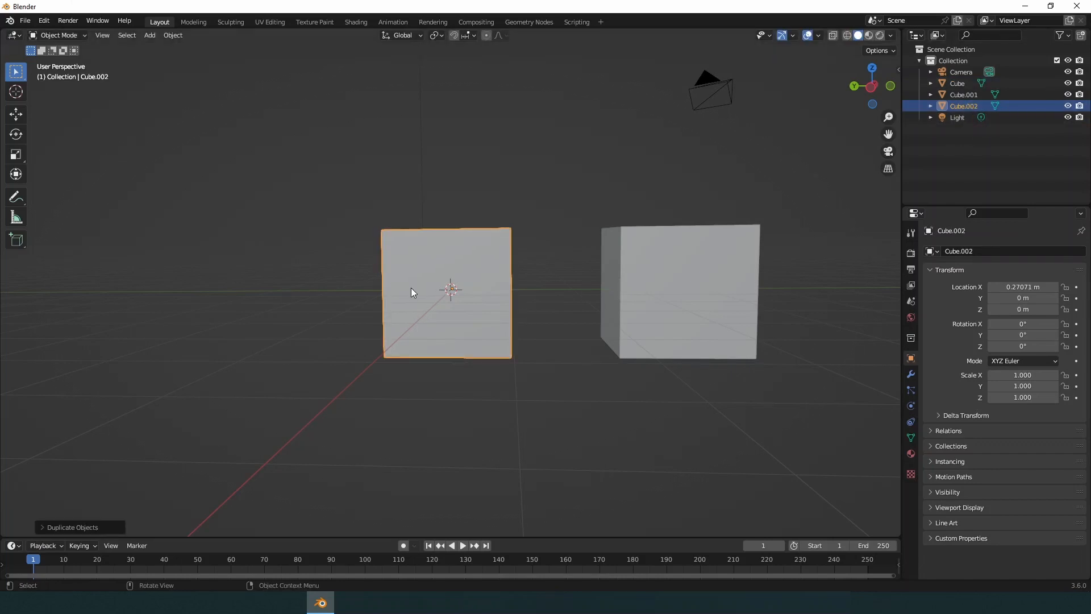
key(g)
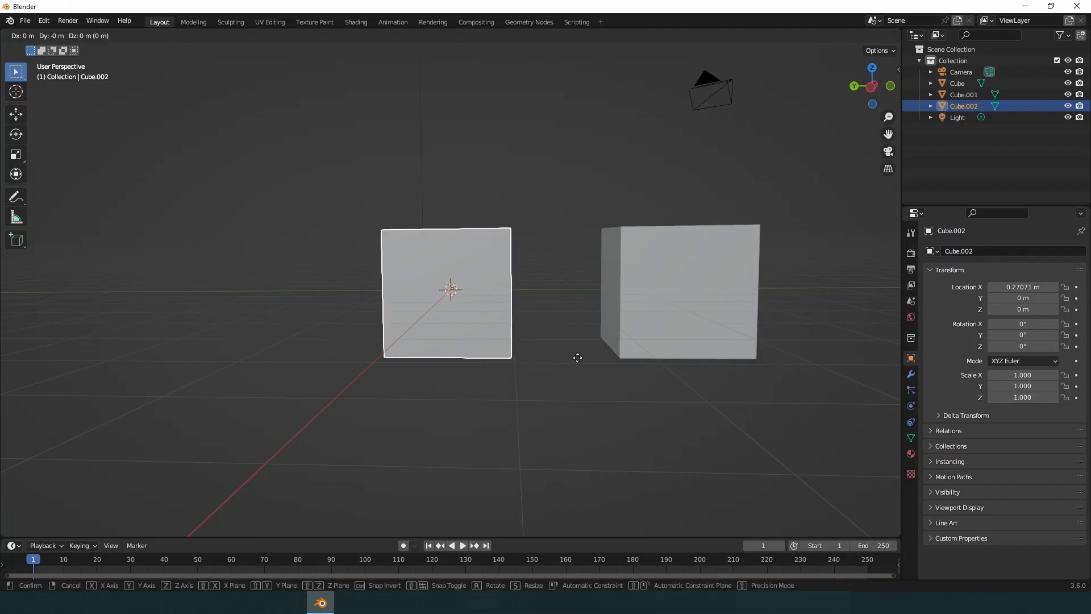
key(y)
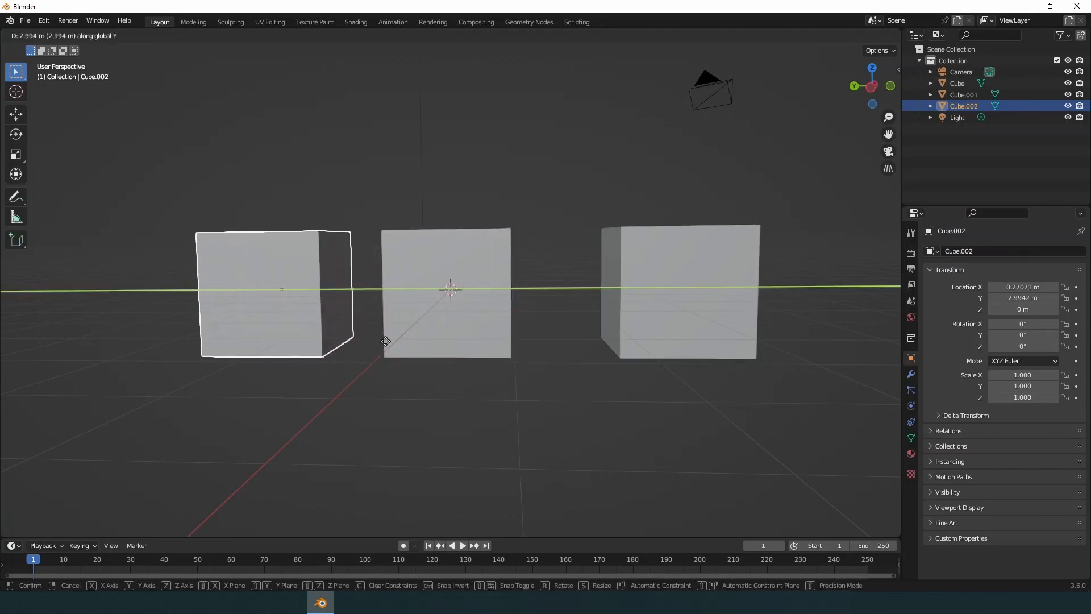
click(372, 340)
click(179, 291)
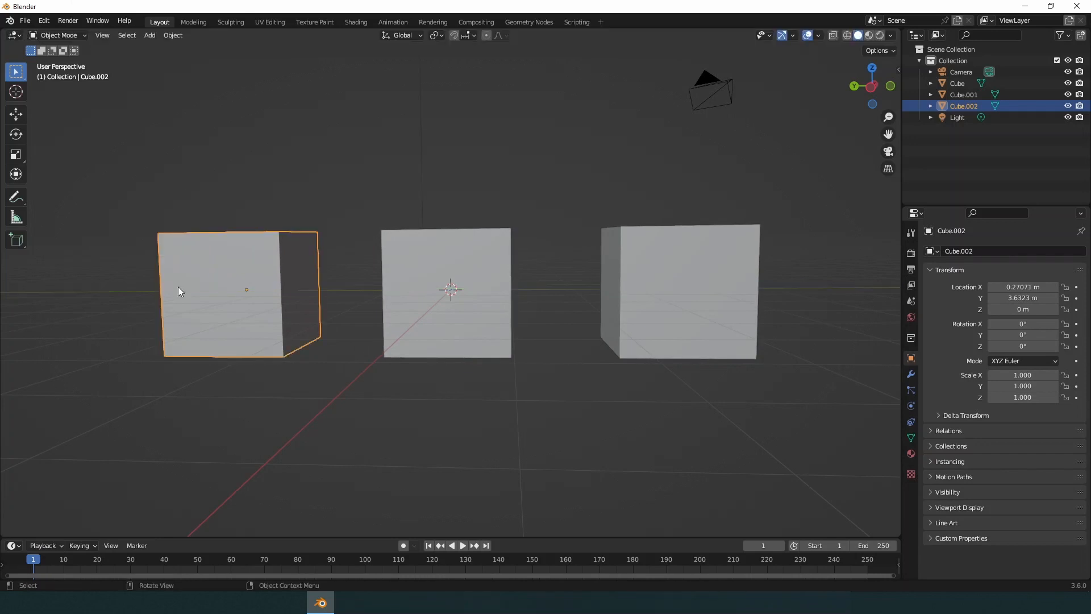
click(388, 398)
Step: Move the first duplicate cube freely in the XZ plane with the Move gizmo, to about X 7.22 m and Z 2.22 m
middle_drag(387, 397, 369, 427)
click(588, 380)
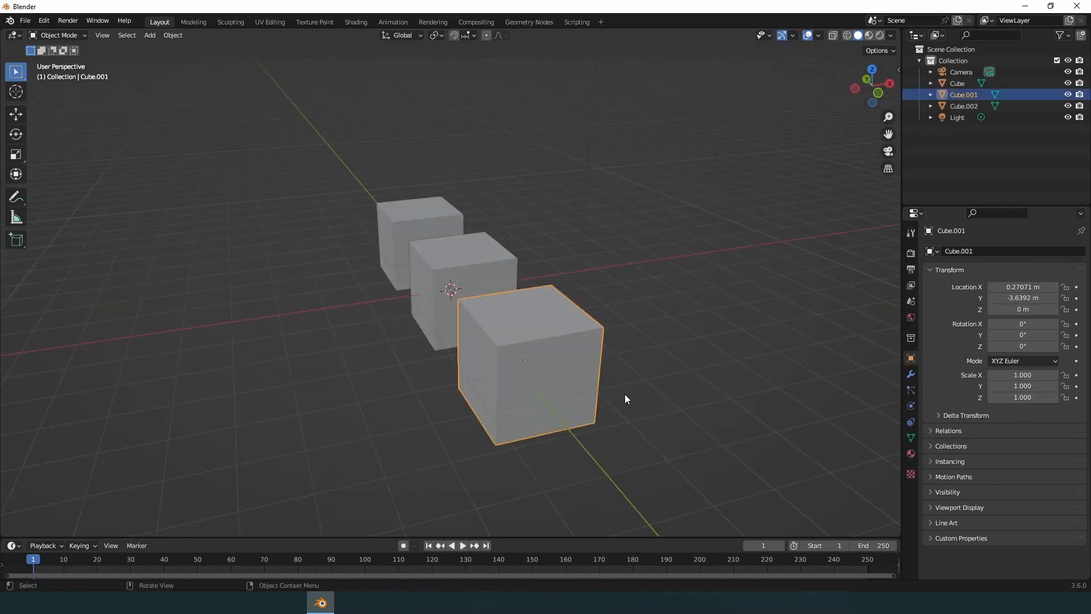
click(16, 115)
drag(557, 353, 844, 168)
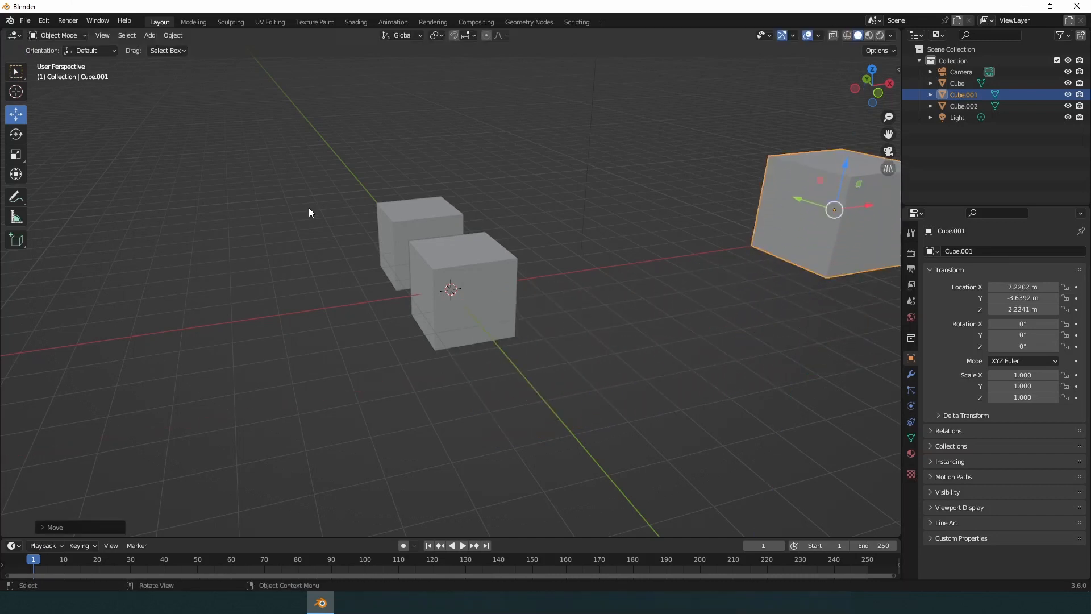
Step: Move the second duplicate cube in the XY plane with the gizmo to about X 9.27 m and Y 15.25 m, and clear the selection
click(416, 217)
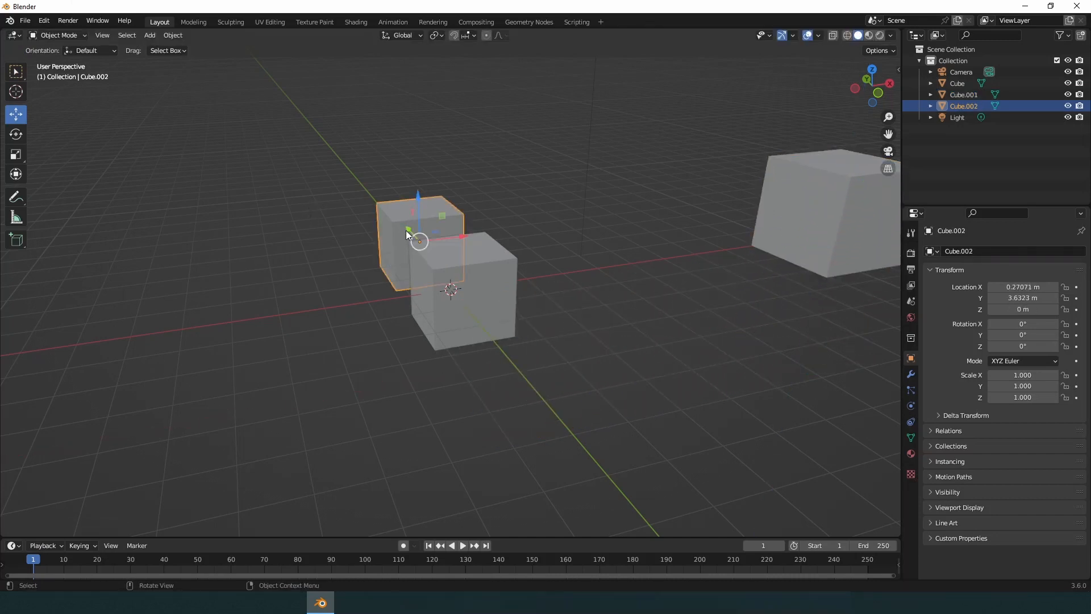
drag(407, 238, 569, 141)
click(308, 293)
Step: Return to the Select Box tool and delete the second duplicate cube, the one farthest from the original
middle_drag(367, 377, 297, 375)
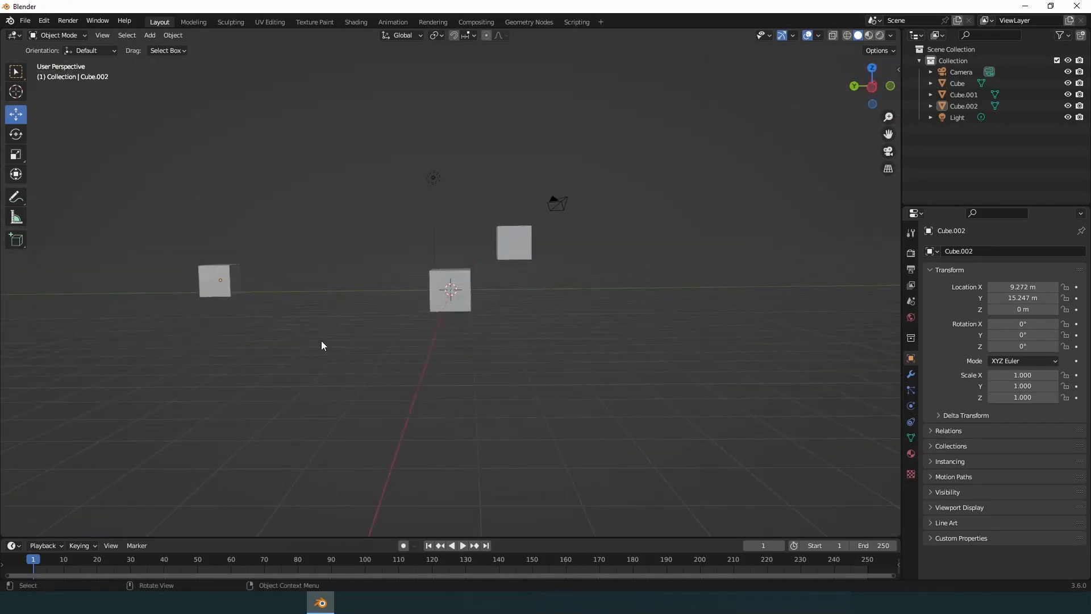
scroll(322, 341, up, 3)
click(114, 277)
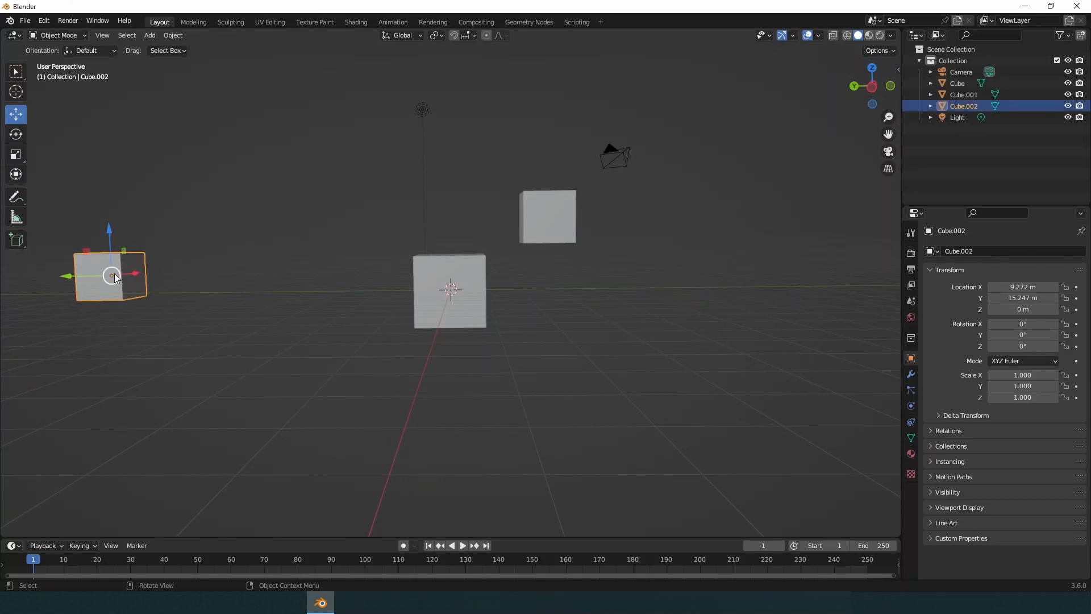
click(17, 72)
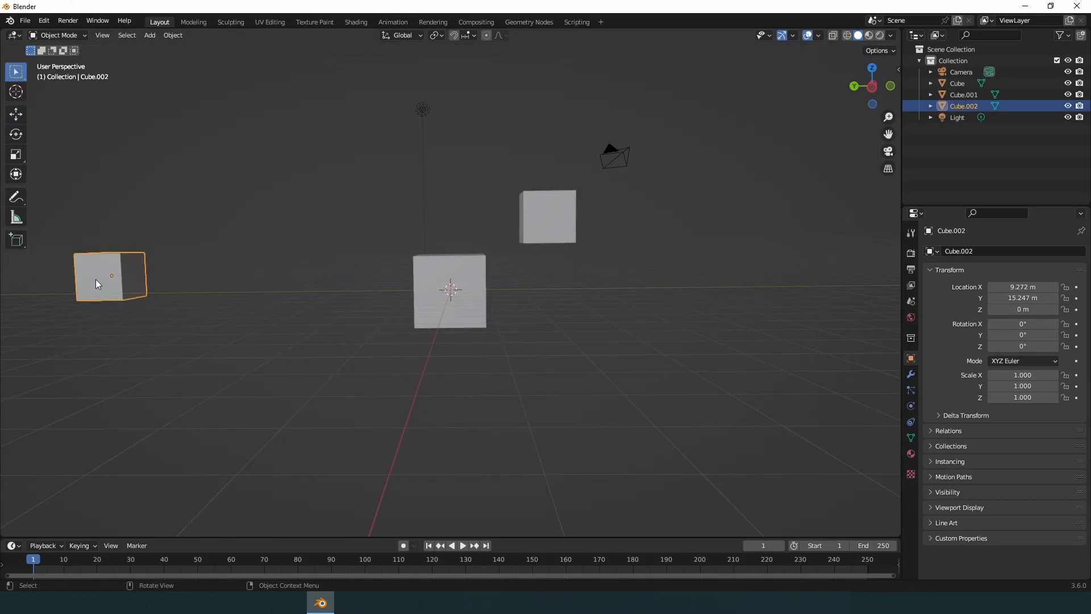
key(Delete)
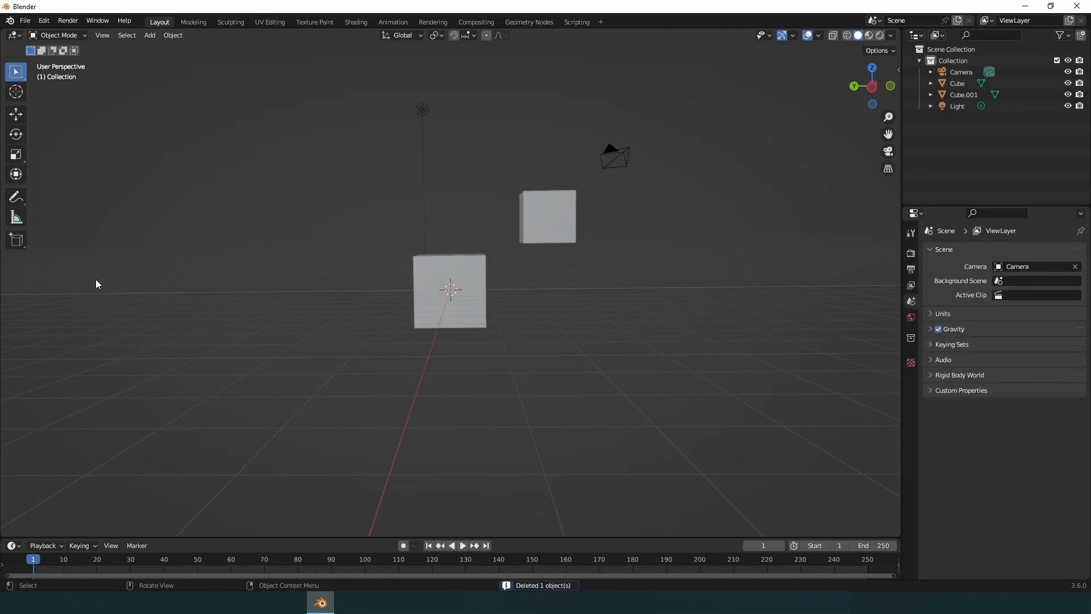
Step: Delete the remaining duplicate cube that floats above the grid
click(549, 222)
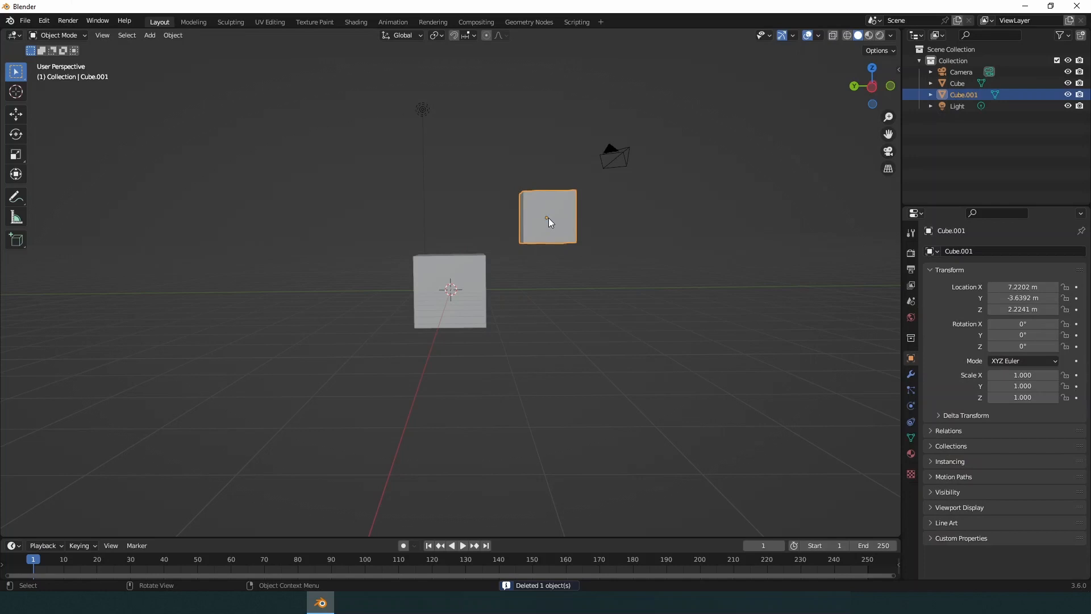
right_click(548, 217)
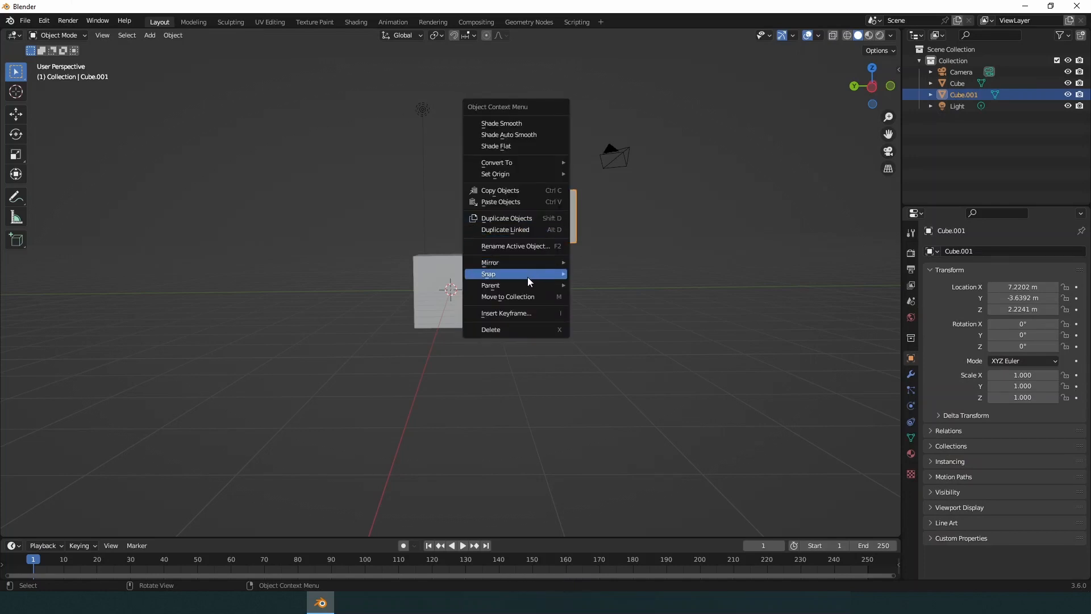
click(502, 333)
Step: Move the original cube along the global X axis to about 8.83 m and clear the selection
click(450, 290)
middle_drag(450, 290, 611, 404)
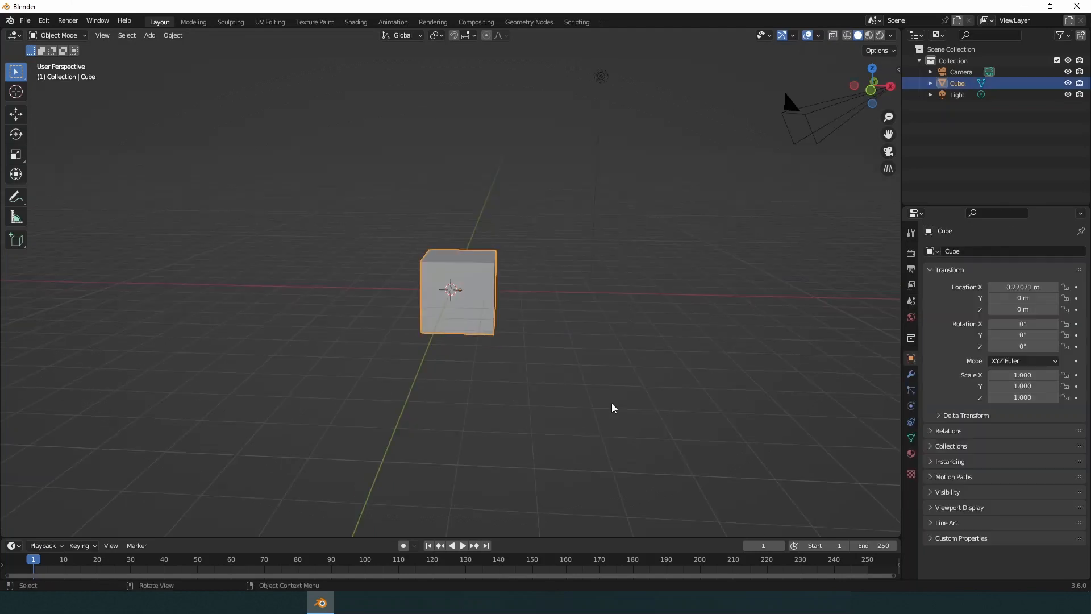
key(g)
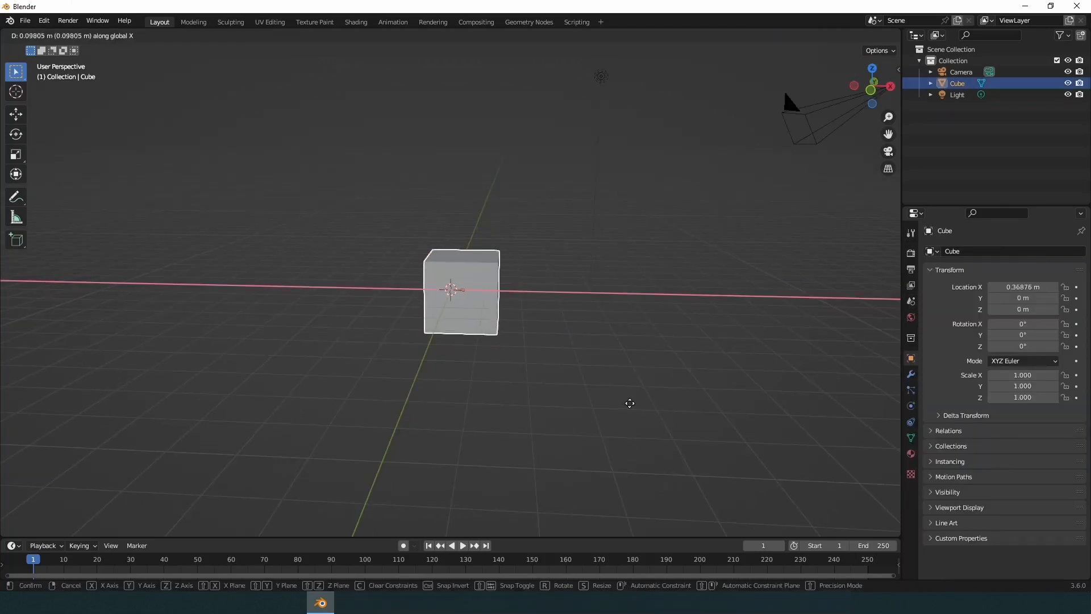
click(4, 391)
click(413, 309)
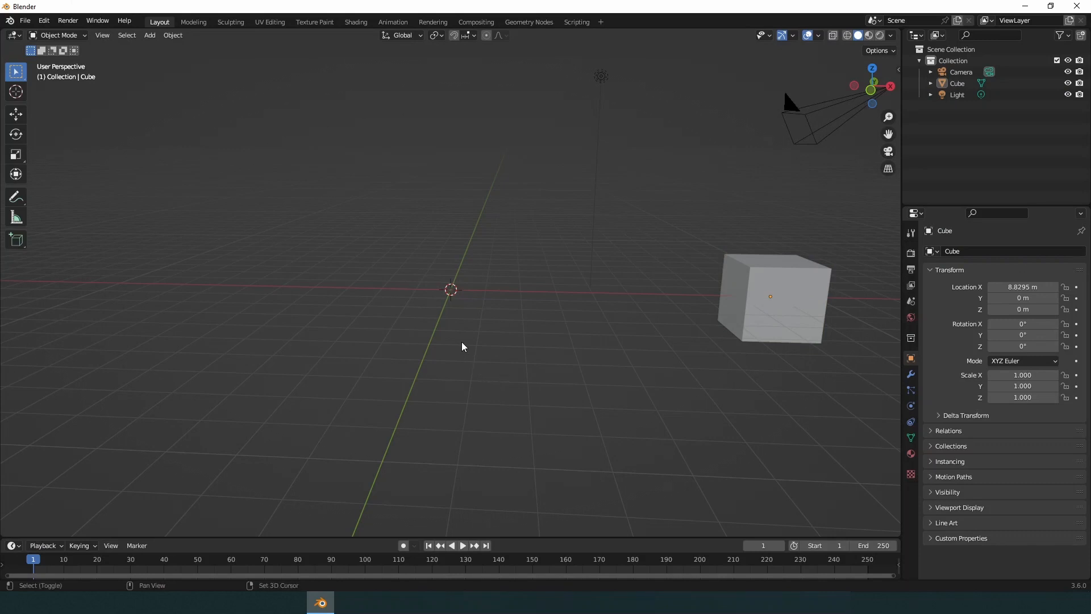
Step: Add a UV sphere and move it along the global X axis to about 5.91 m, beside the cube
key(shift+a)
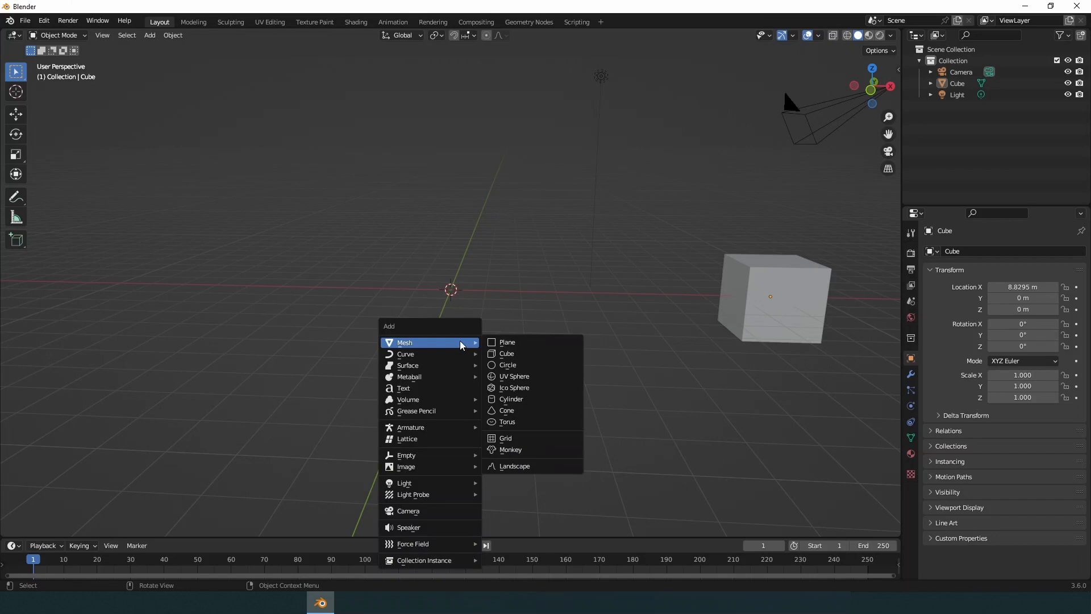
click(529, 377)
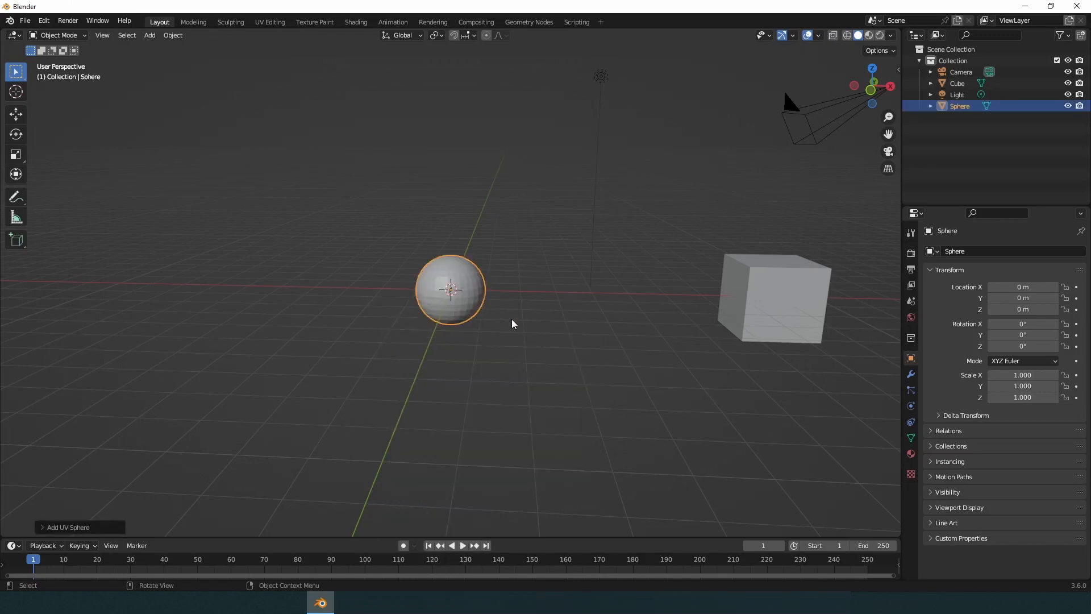
key(g)
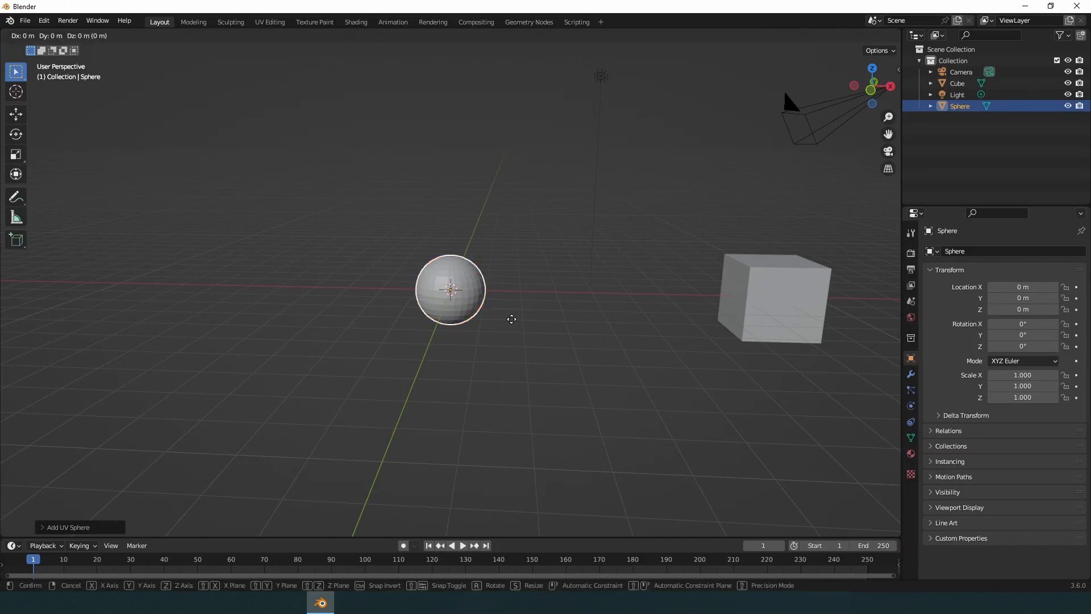
key(x)
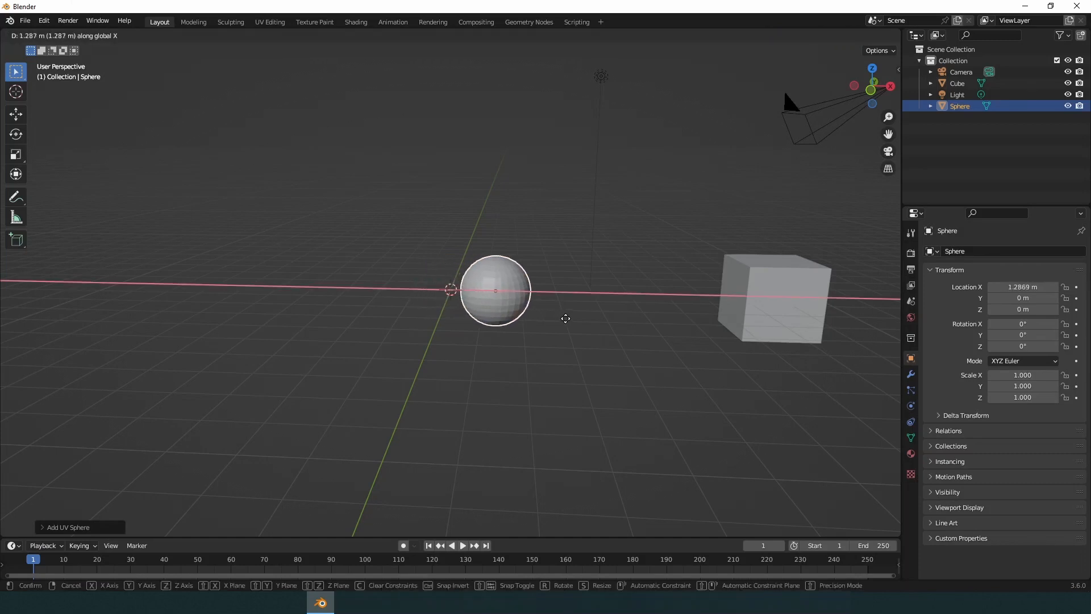
click(715, 325)
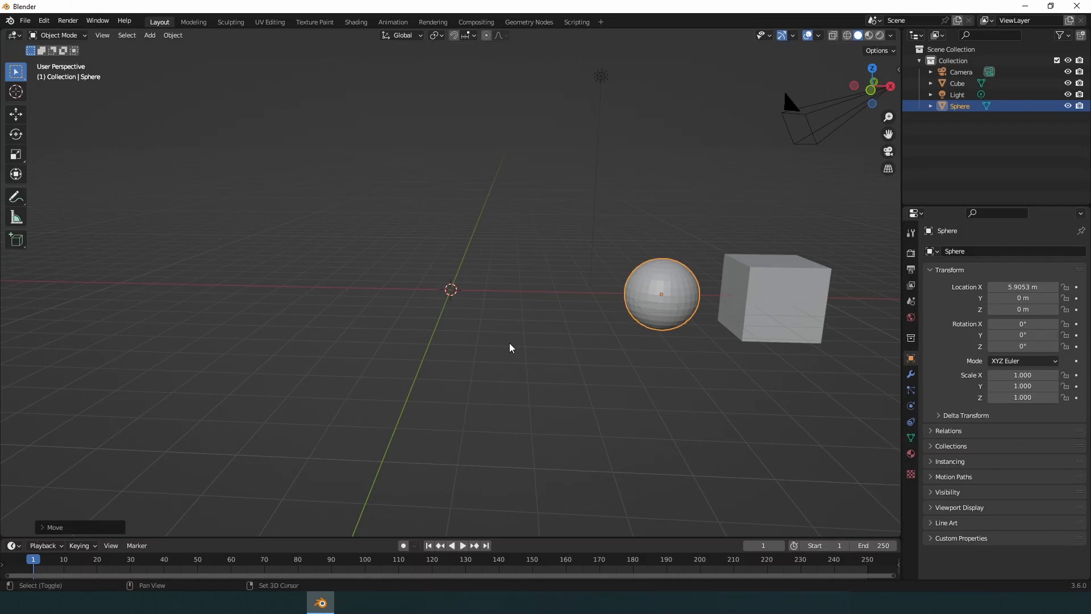
Step: Add an ico sphere, move it along the global X axis to about 3.10 m with the gizmo, and return to the Select Box tool
key(shift+a)
mouse_move(511, 346)
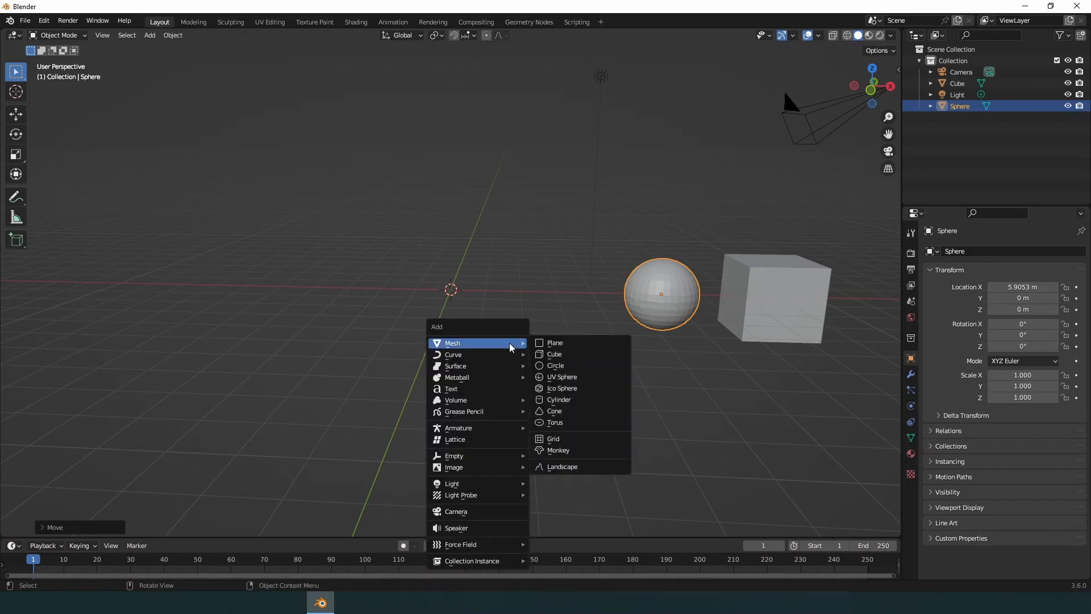
click(569, 388)
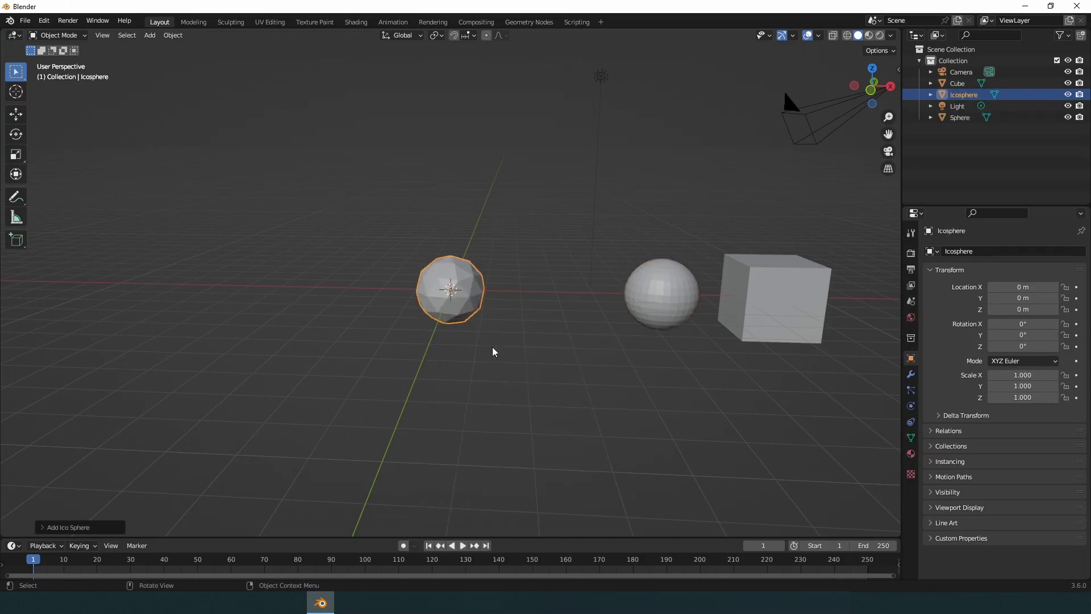
key(g)
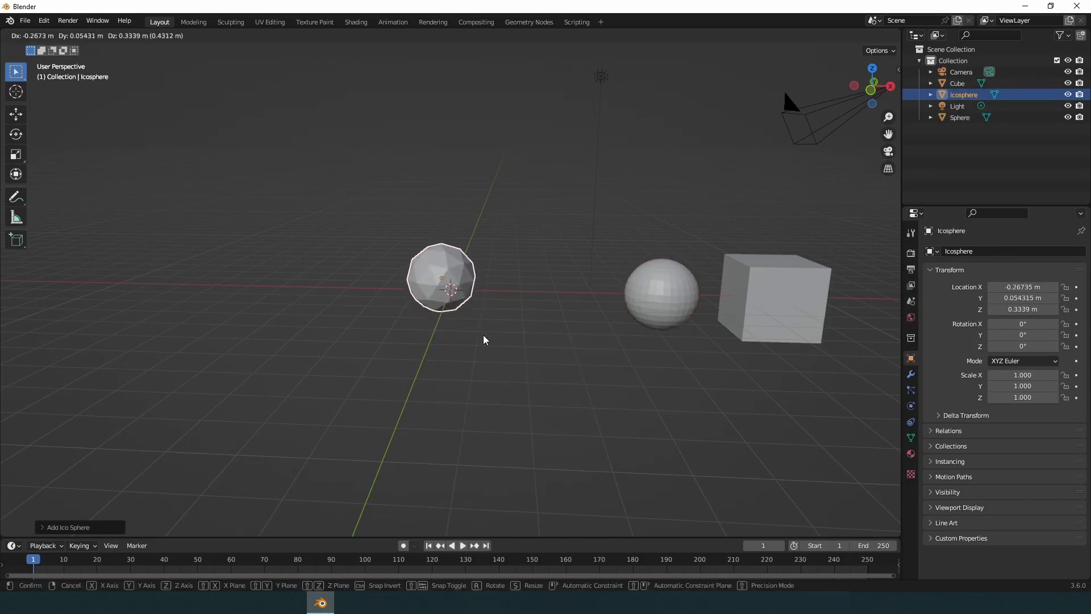
key(Escape)
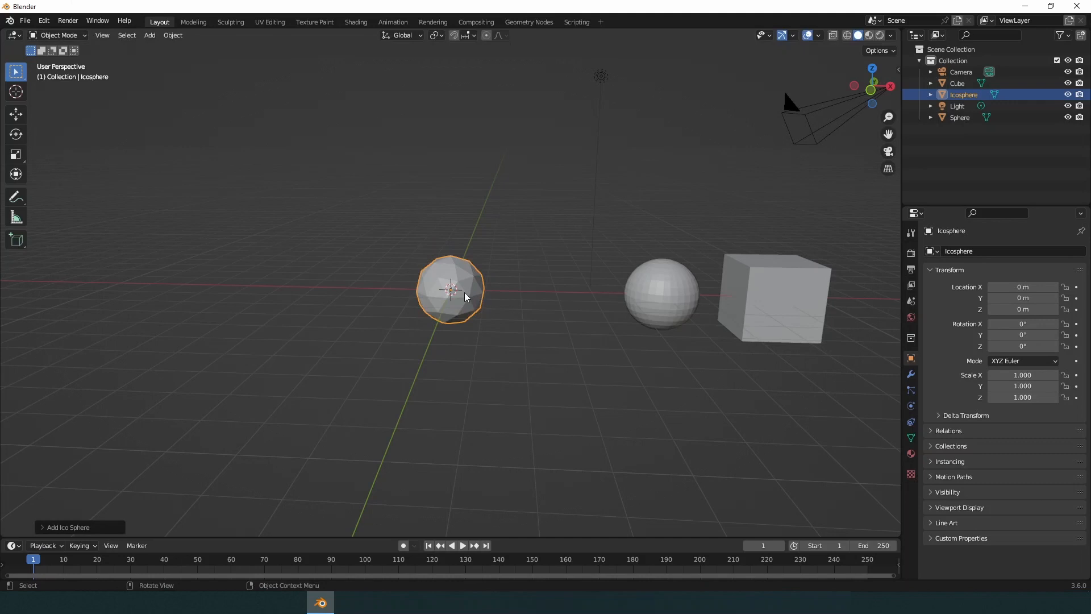
click(17, 115)
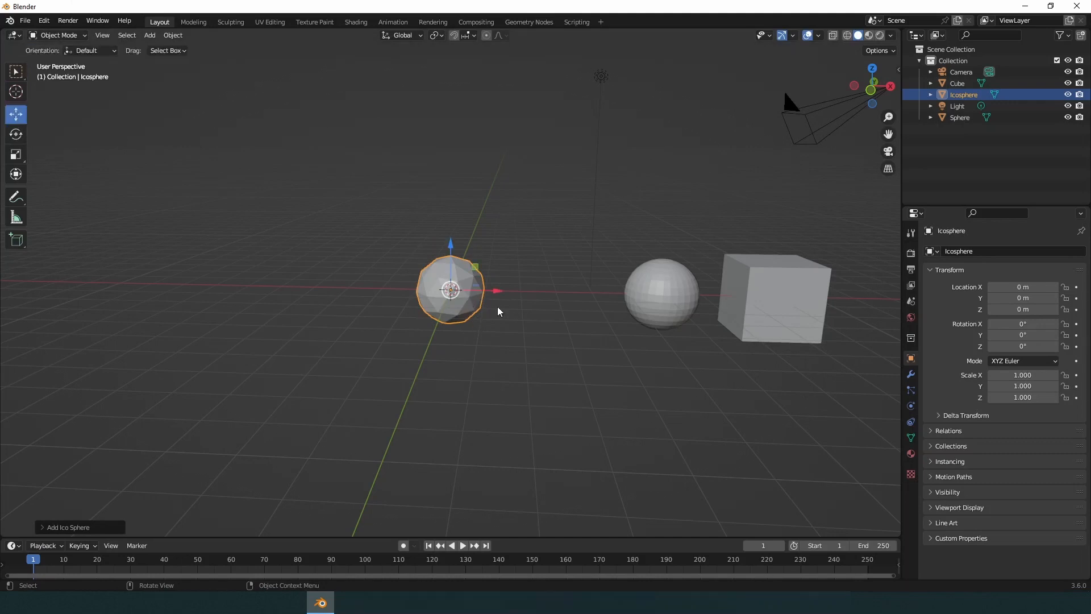
drag(500, 293, 622, 291)
click(16, 73)
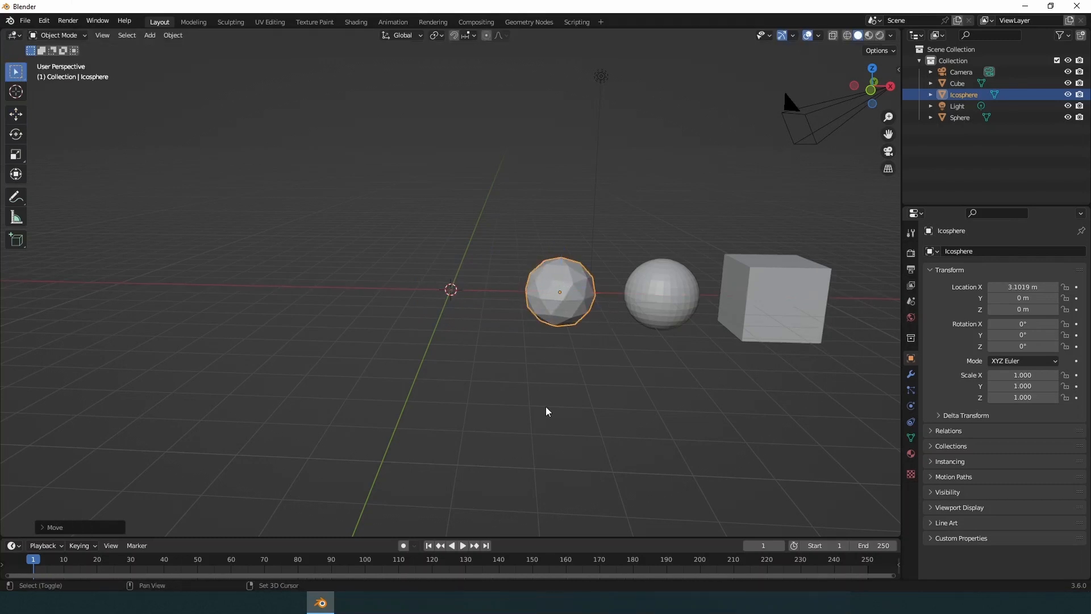
Step: Add a cylinder and move it along the global X axis to about -5.06 m, on the other side of the 3D cursor
key(shift+a)
mouse_move(532, 360)
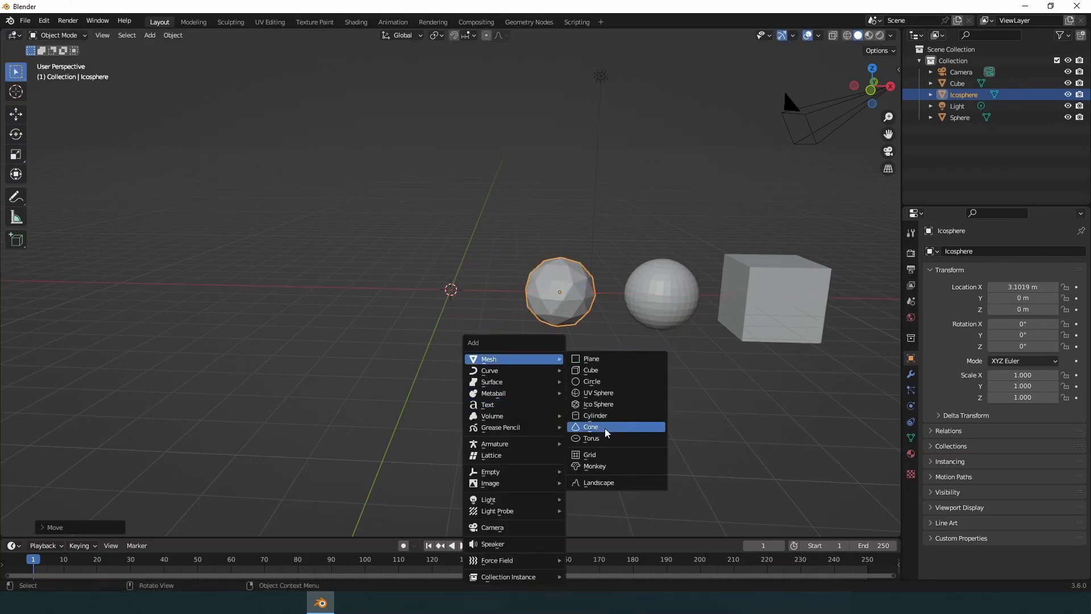
click(595, 416)
click(479, 321)
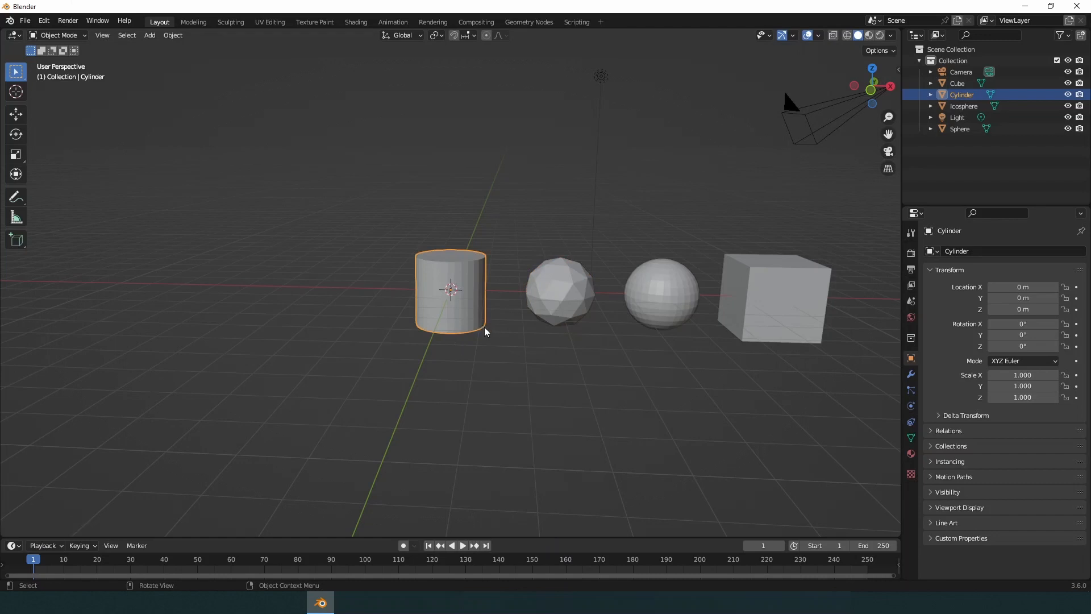
key(g)
key(x)
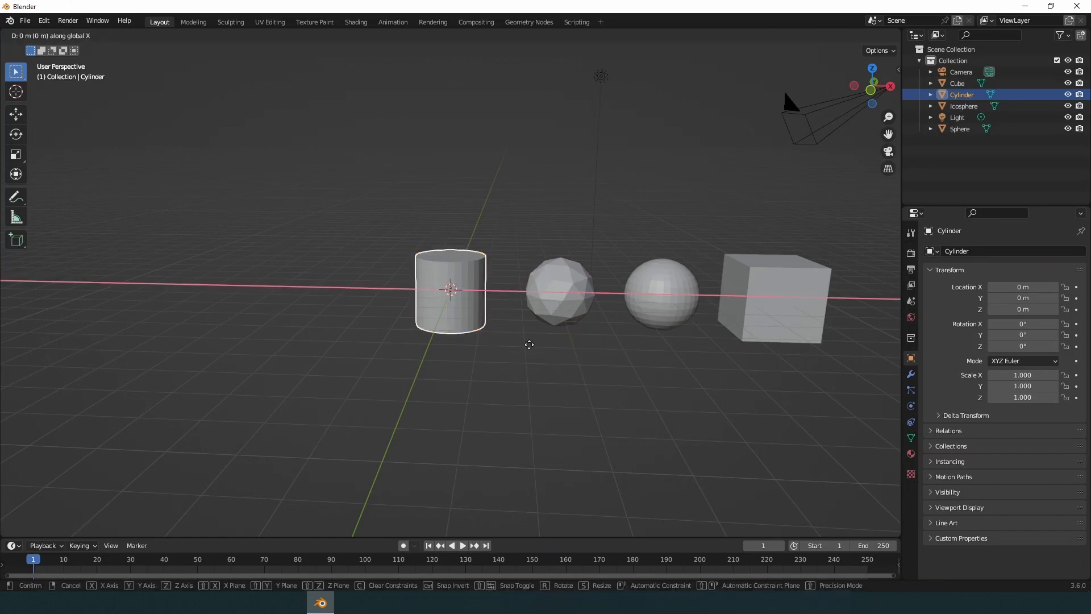
click(358, 346)
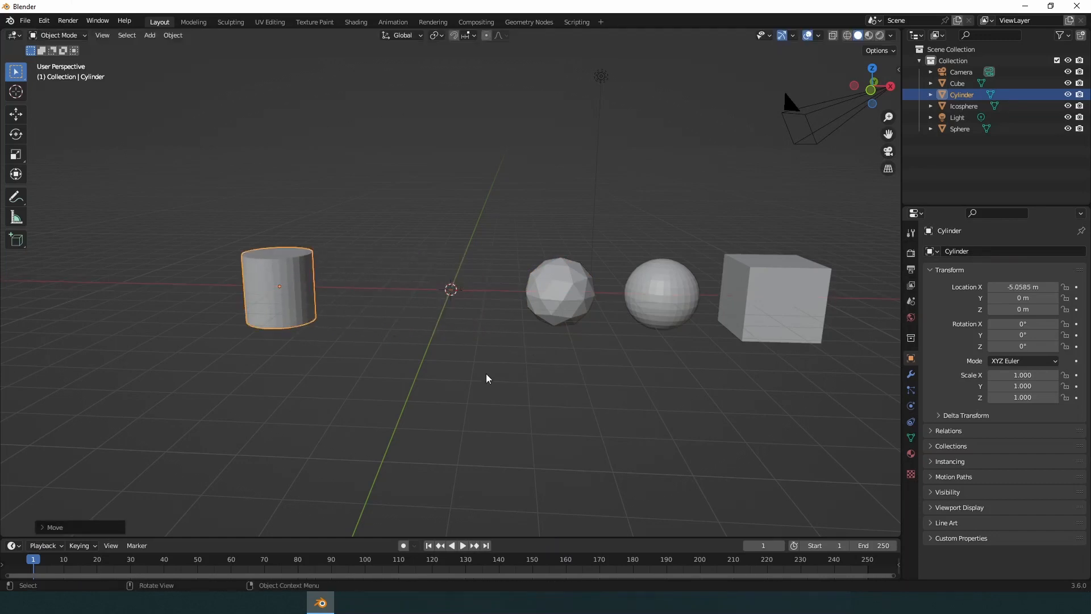
Step: Add another mesh primitive at the 3D cursor
key(shift+a)
mouse_move(488, 360)
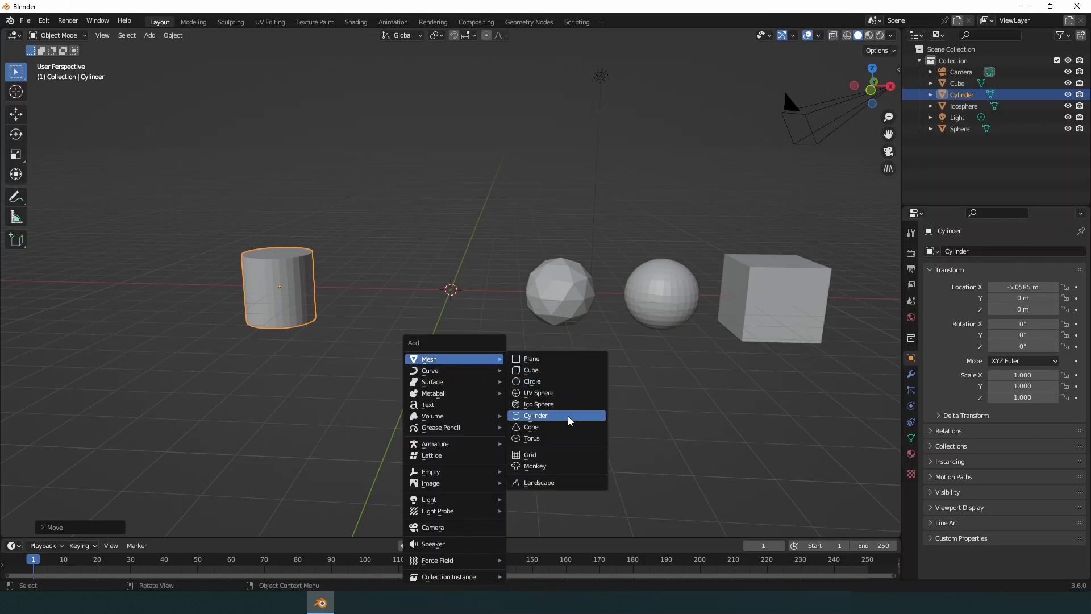
Step: Add a cone at the world origin and a torus moved along X to about -2.46 m
click(545, 427)
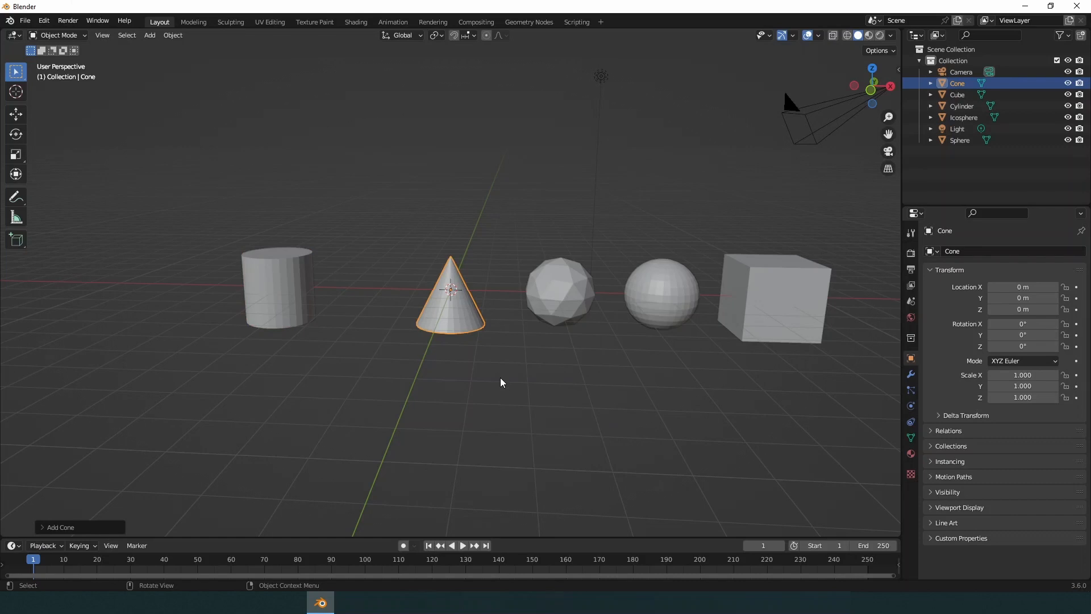
key(shift+a)
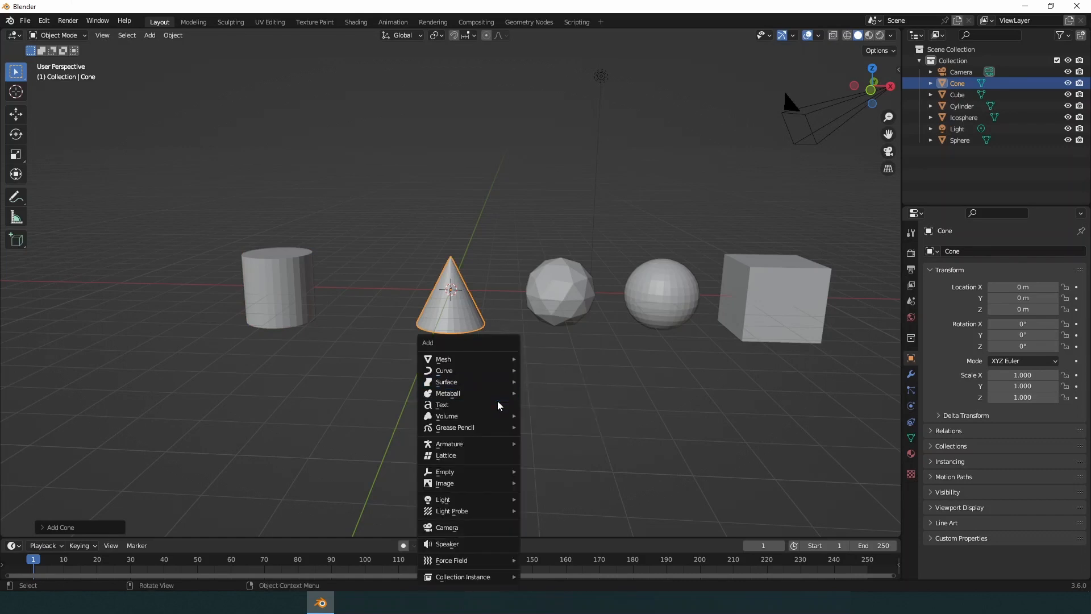
mouse_move(485, 358)
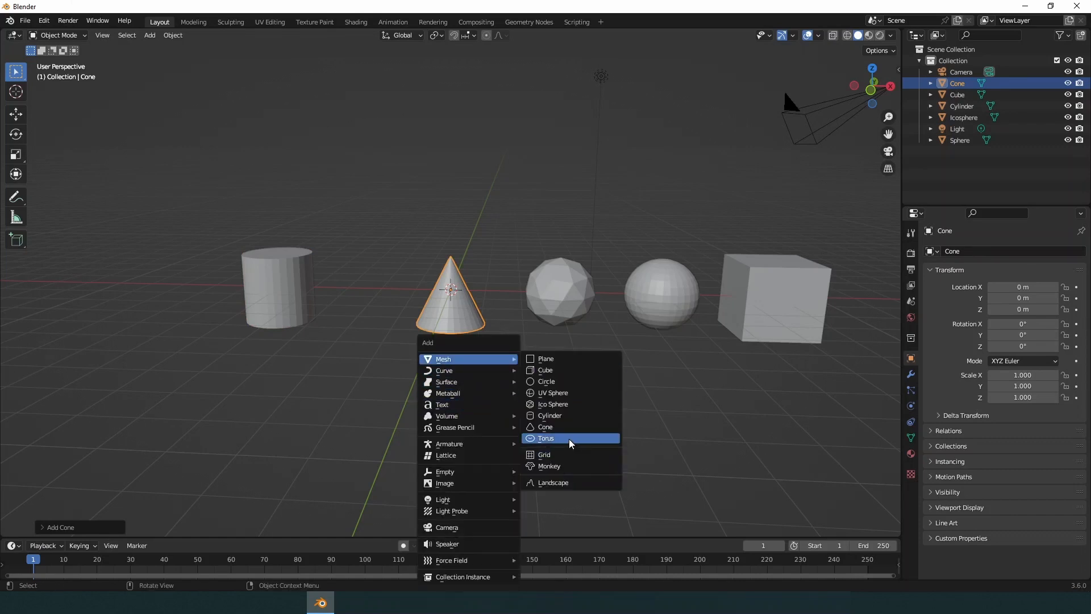
click(569, 441)
key(g)
key(x)
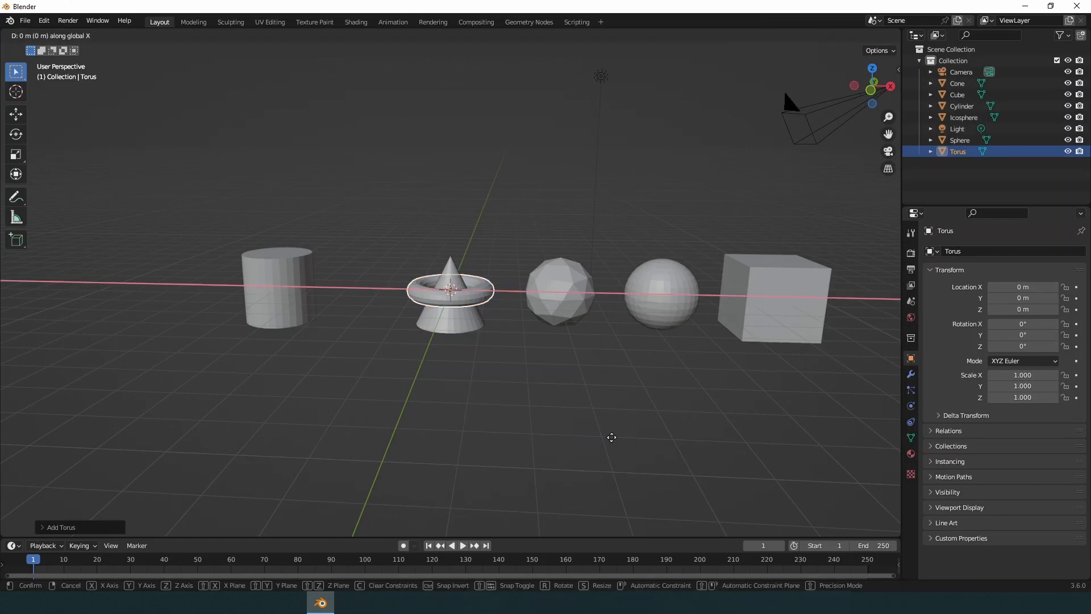
click(545, 431)
click(471, 415)
middle_drag(471, 415, 532, 393)
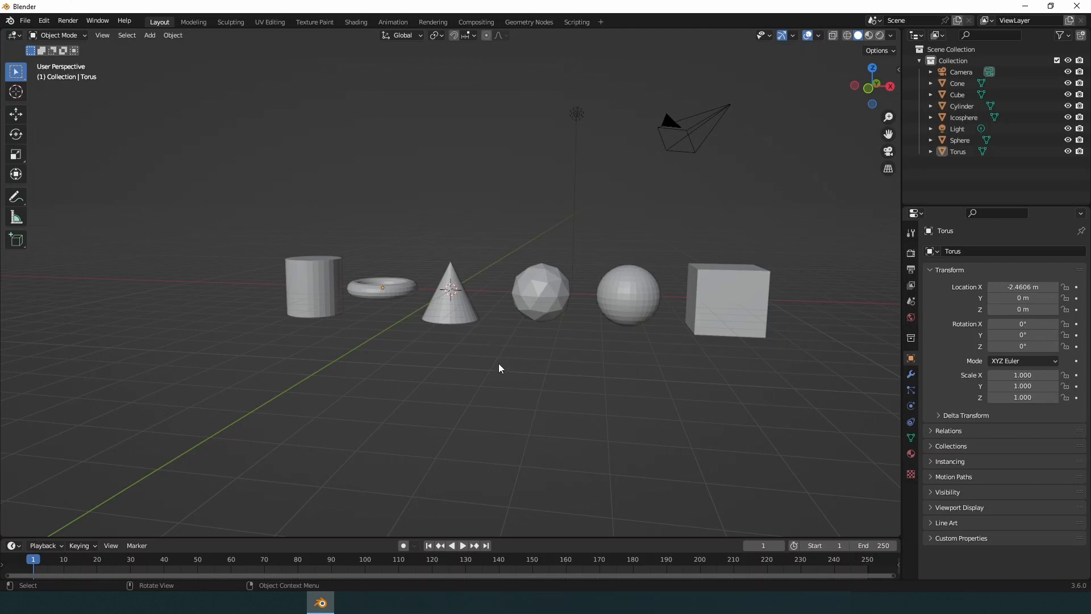
Step: Add a plane at the origin and scale it up to about 11.92 as a floor under the shapes
key(shift+a)
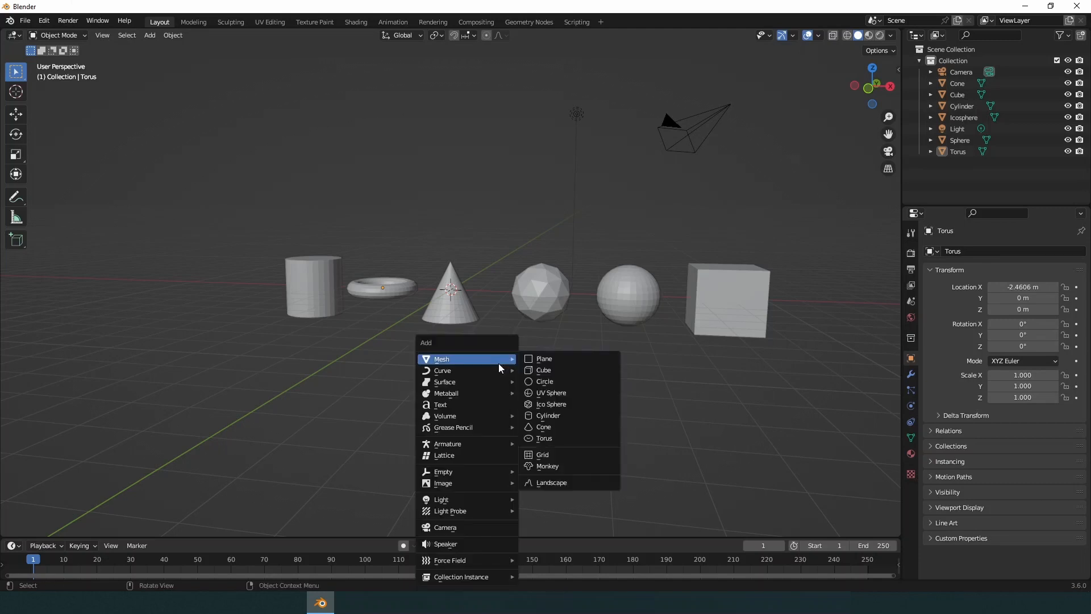
click(571, 358)
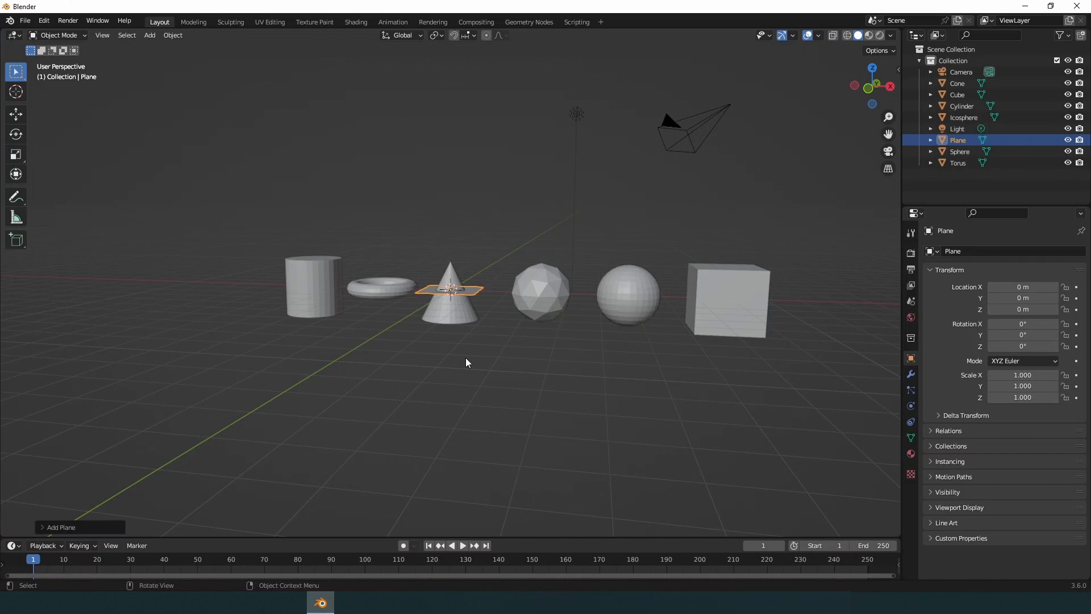
key(s)
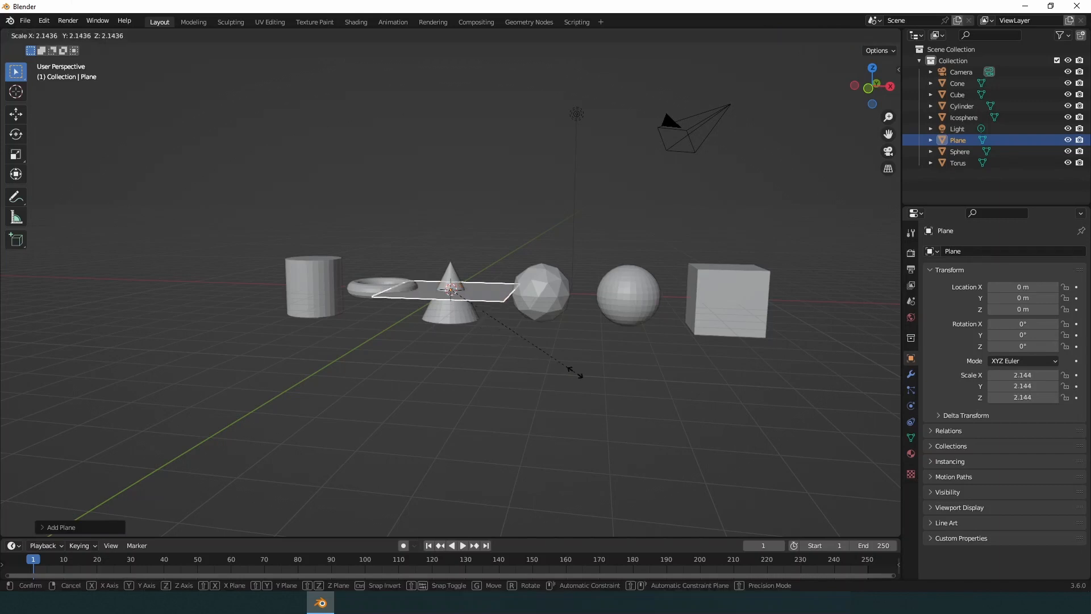
click(365, 468)
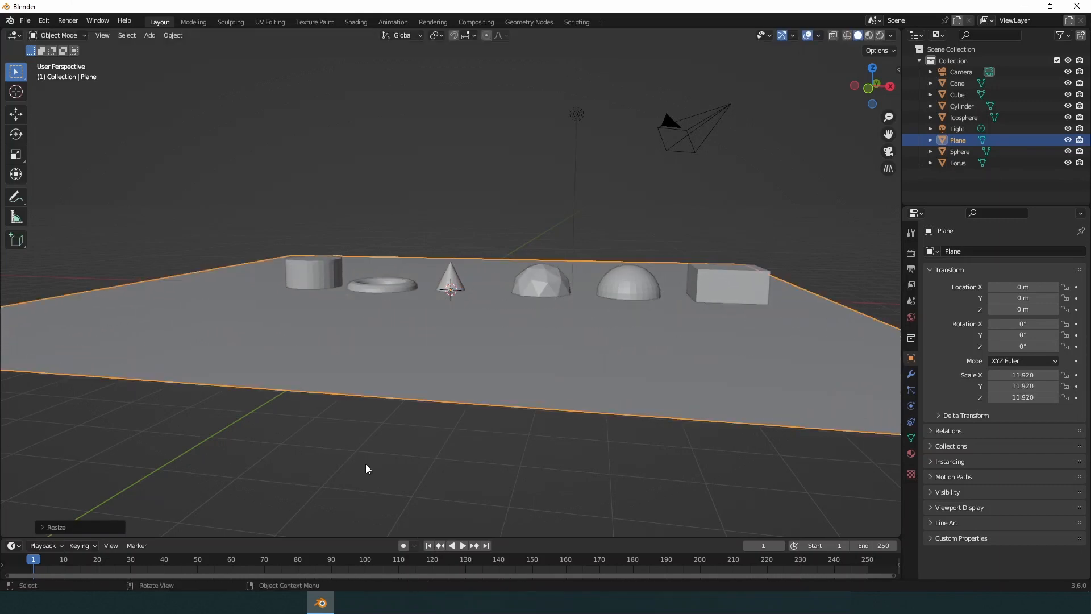
click(524, 442)
Step: Raise the cone, cube, cylinder, icosphere and sphere together by about 1.02 m along Z in the front view
middle_drag(524, 442, 527, 431)
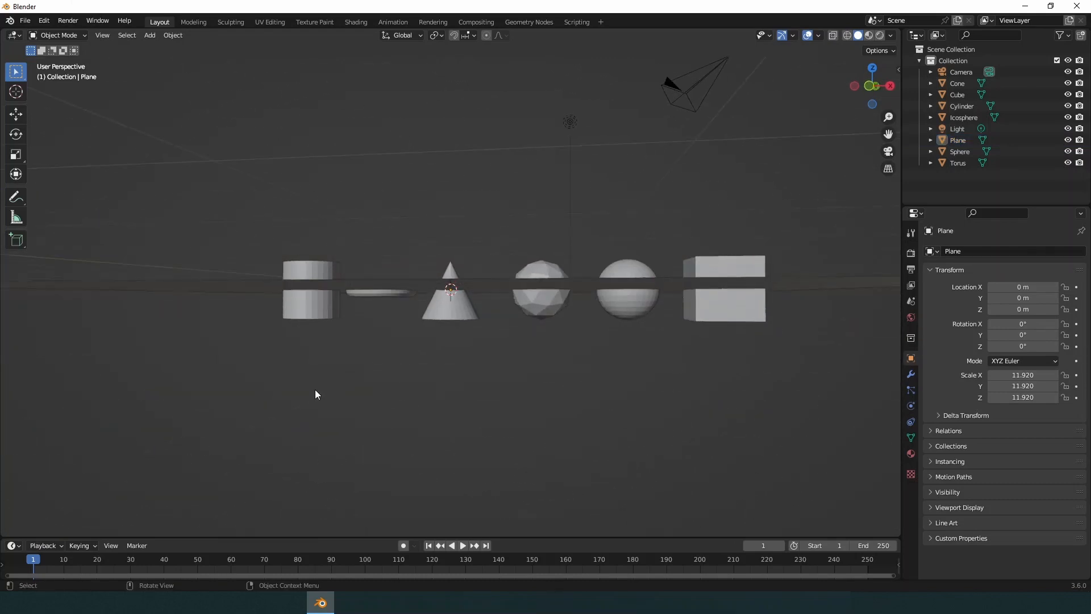
middle_drag(256, 350, 266, 349)
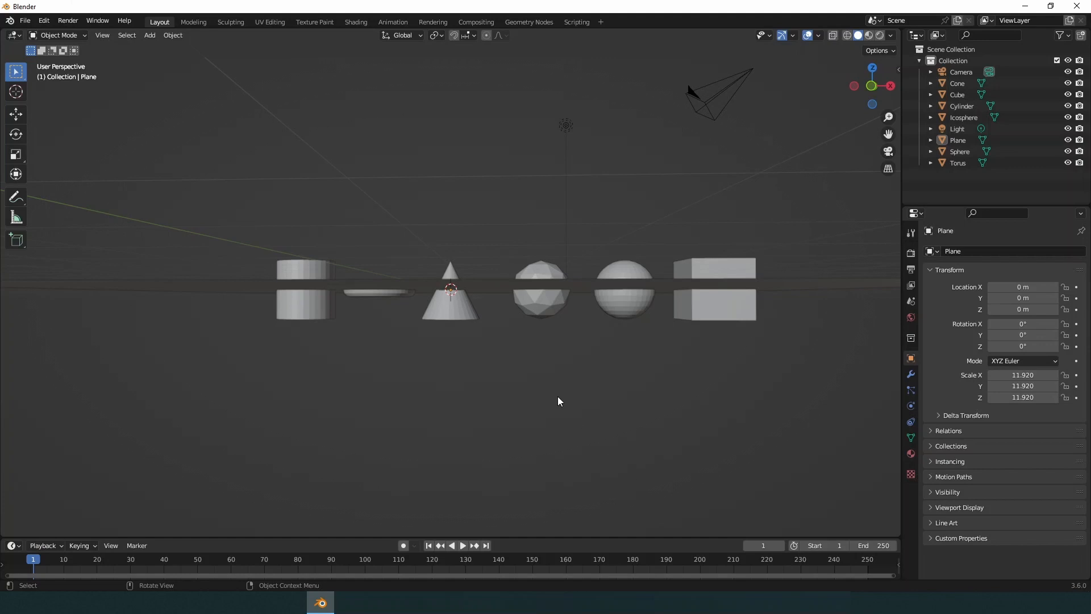
key(KP_1)
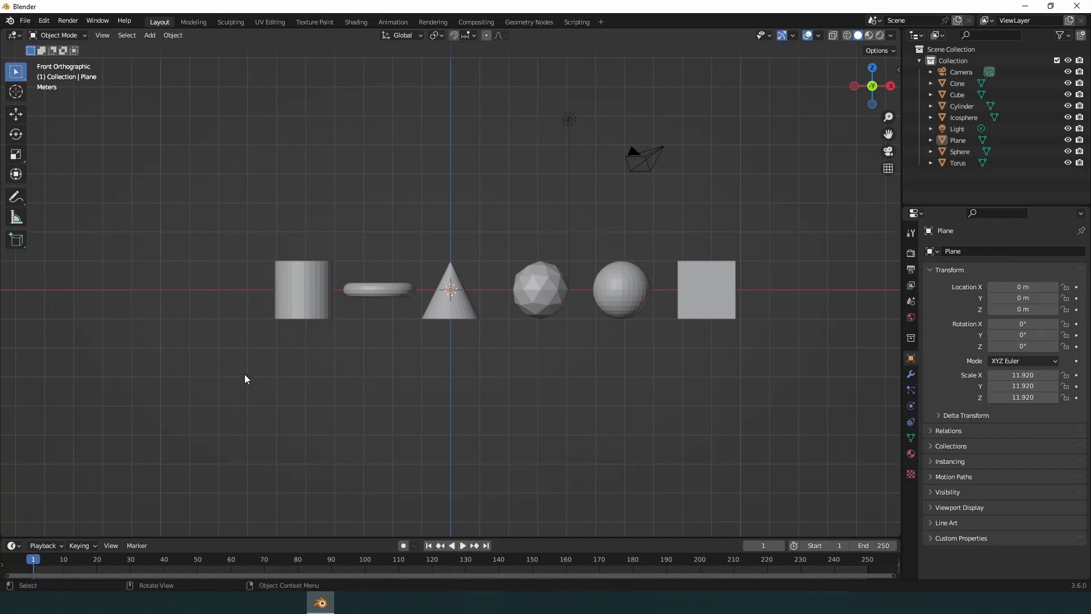
drag(245, 374, 792, 304)
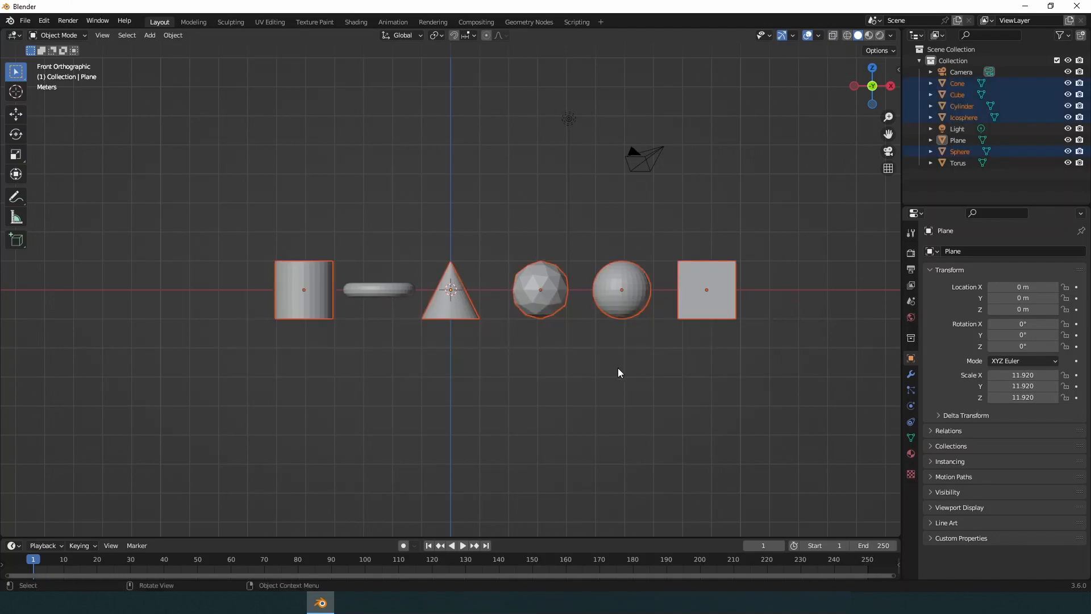
key(g)
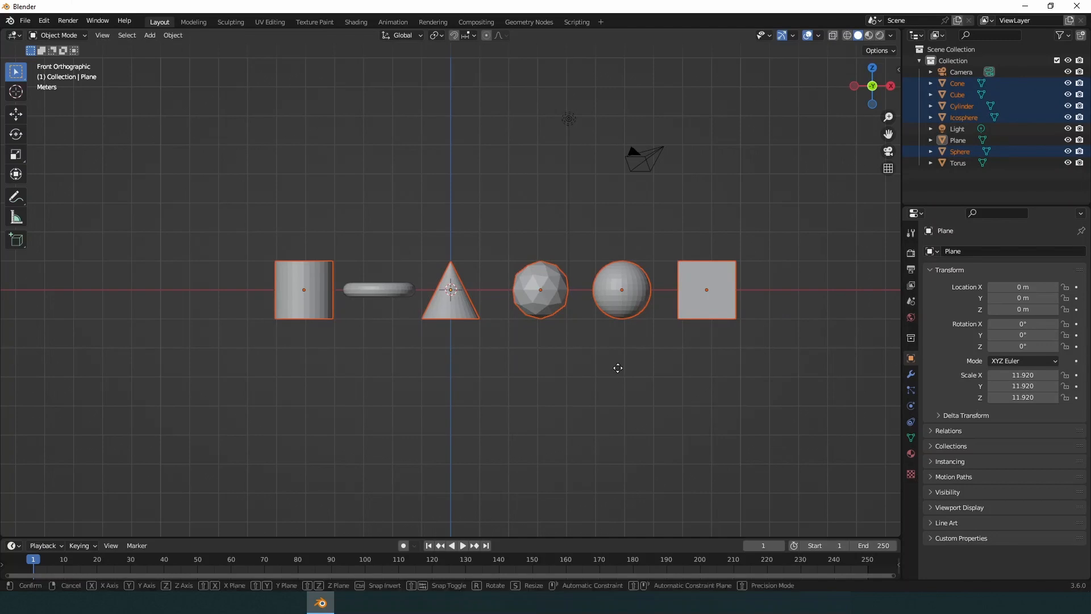
key(z)
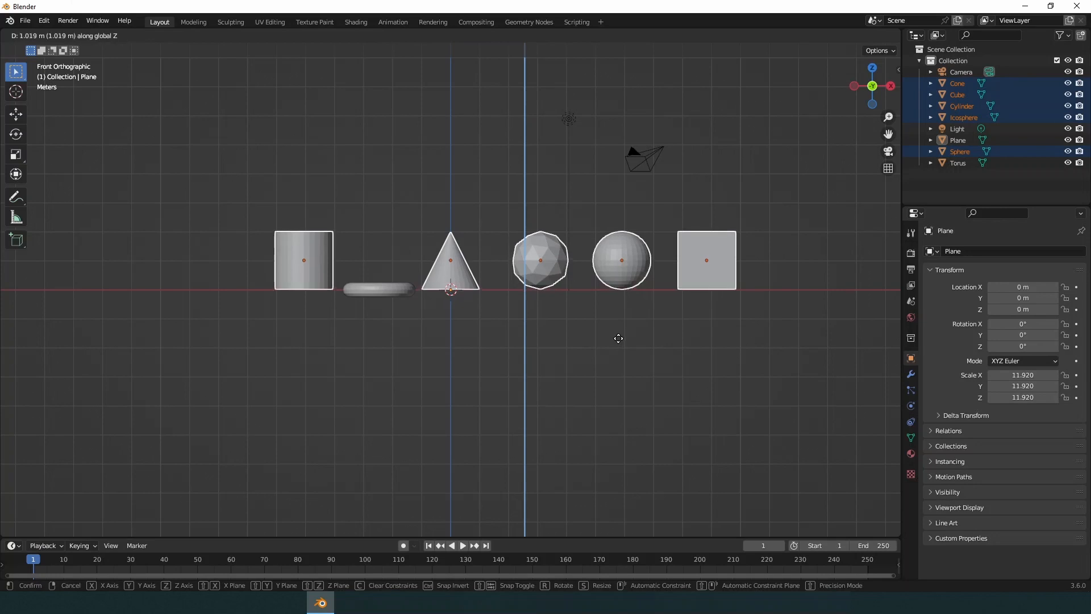
click(618, 338)
click(582, 368)
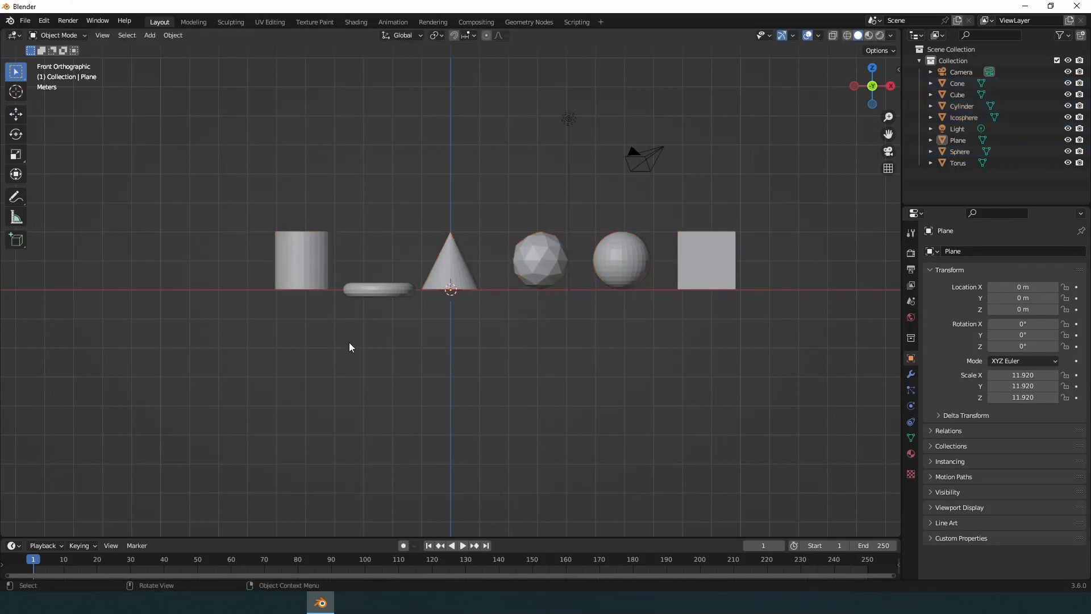
click(376, 289)
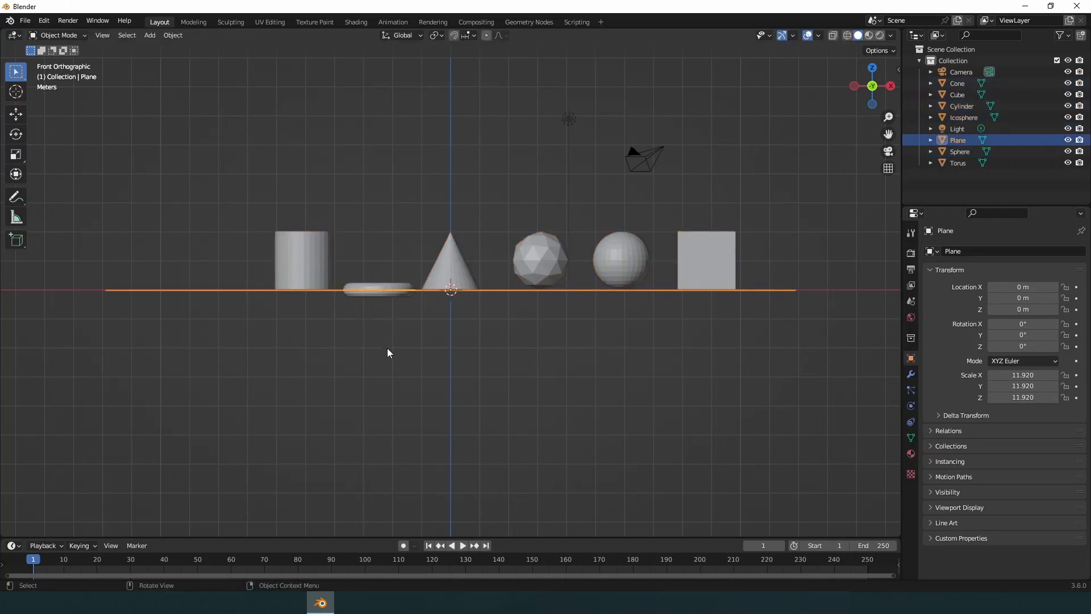
key(g)
click(387, 347)
Step: Raise the torus along Z by about 0.27 m so it rests on the plane
click(384, 286)
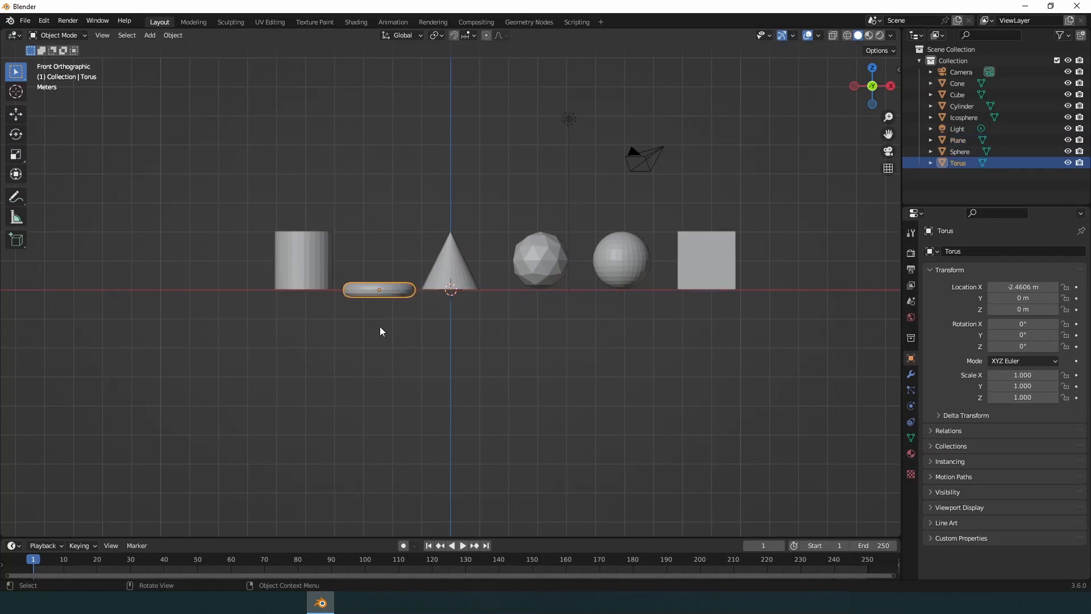
key(g)
key(z)
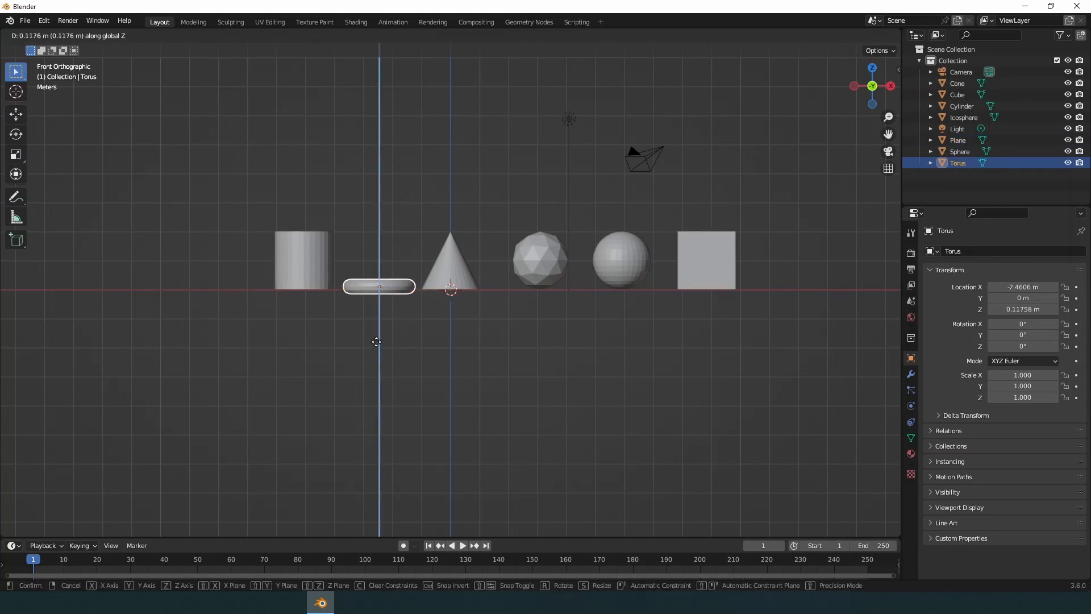
click(378, 337)
click(662, 353)
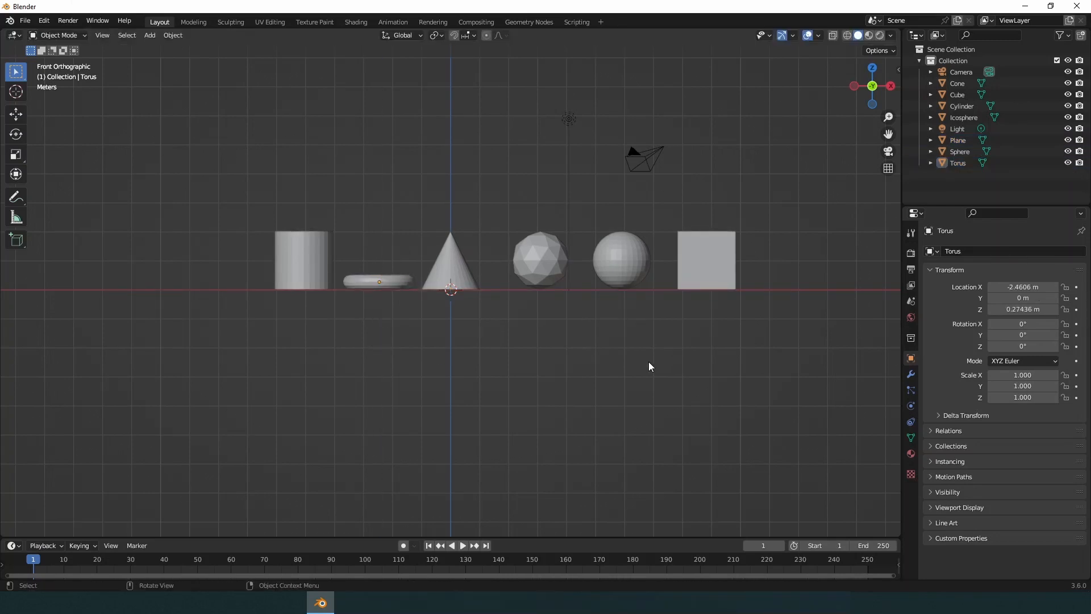
Step: Duplicate the icosphere, leaving the copy at the original's location
middle_drag(647, 367, 531, 387)
middle_drag(412, 362, 468, 292)
click(522, 274)
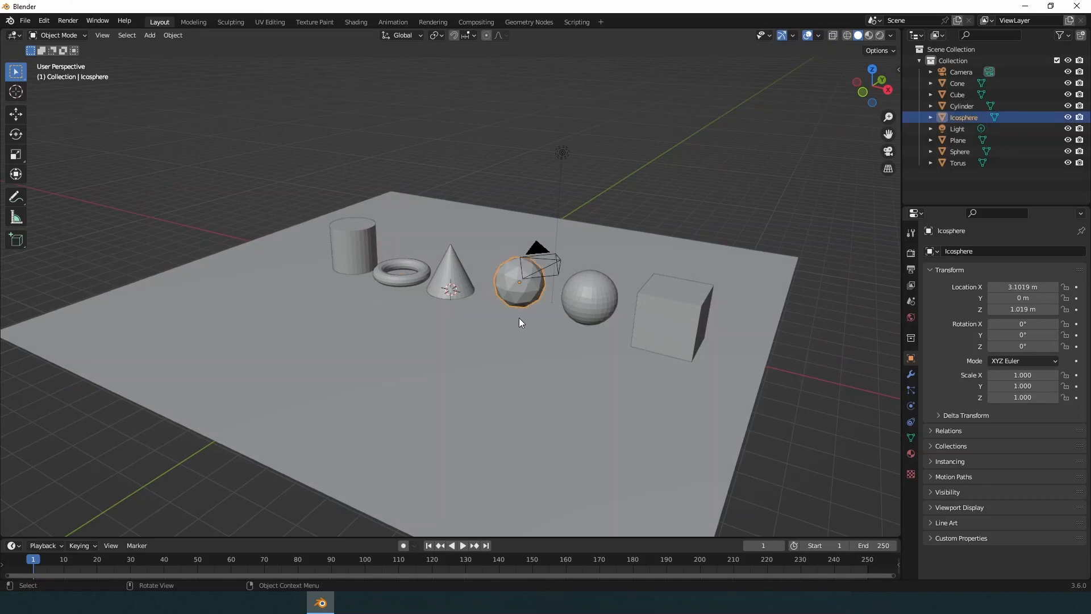
scroll(519, 324, up, 3)
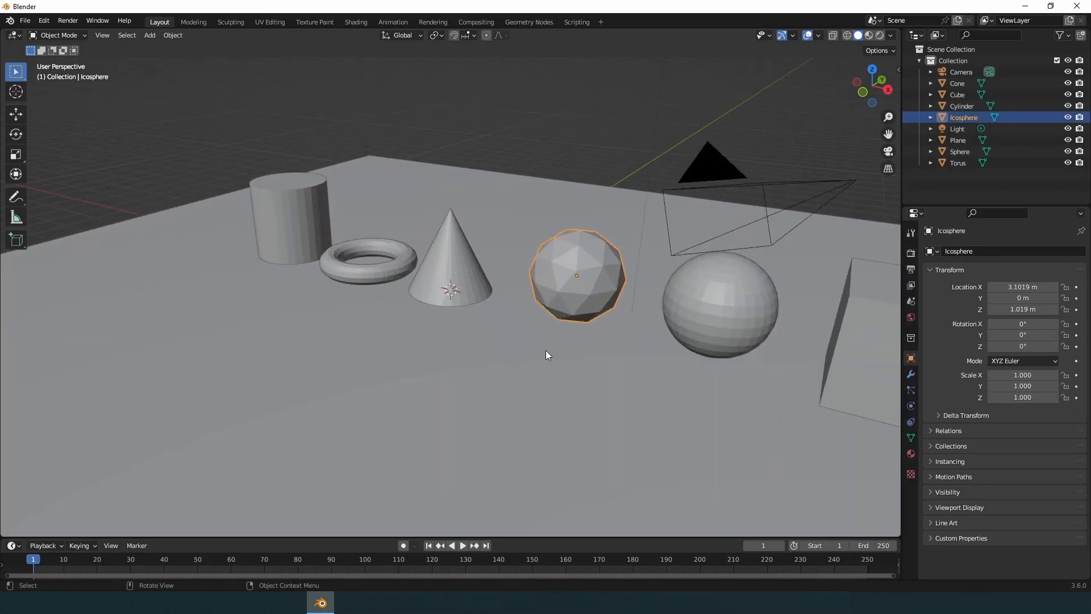
scroll(547, 351, down, 2)
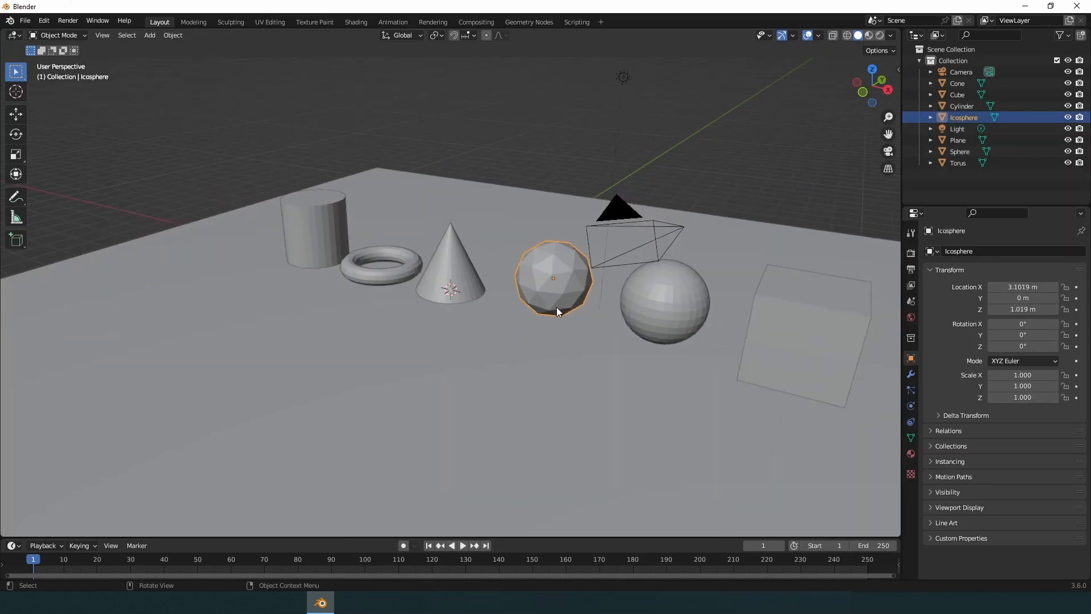
right_click(553, 282)
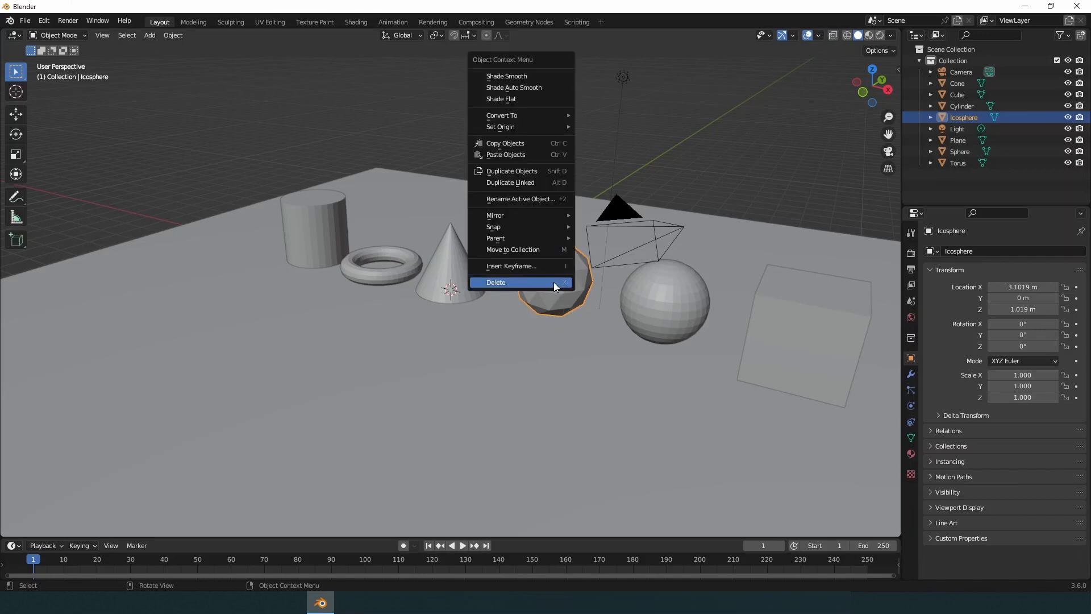
click(517, 170)
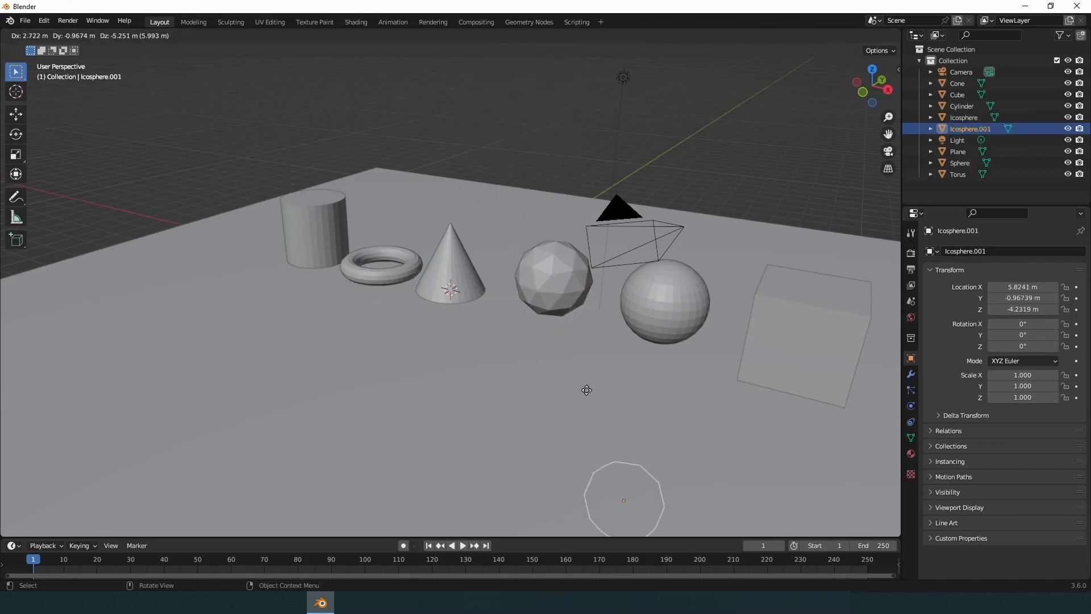
right_click(561, 318)
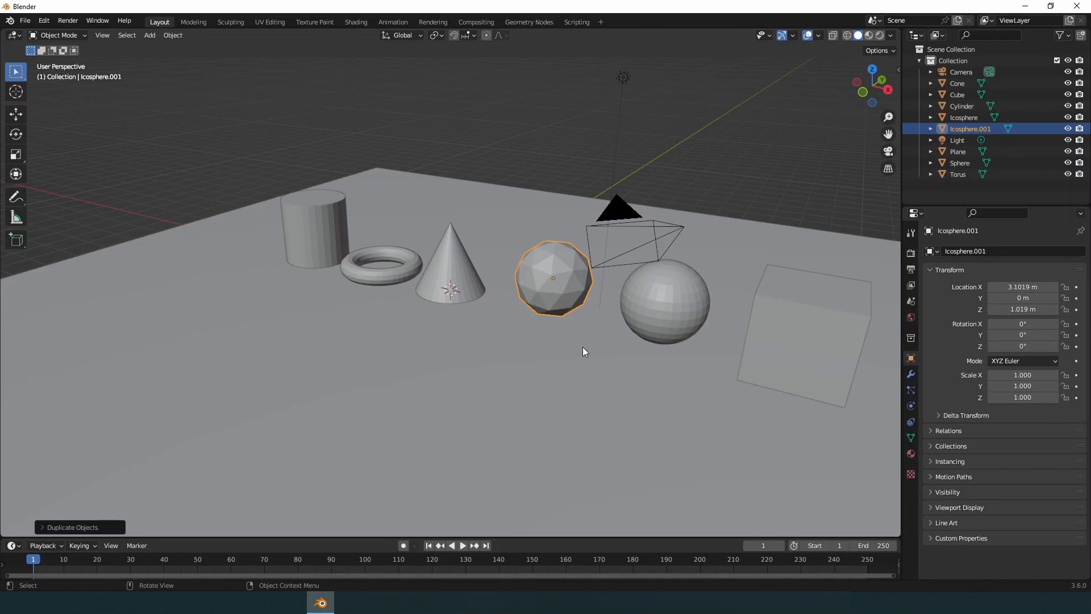
Step: Move the icosphere copy along Y to about 5.37 m and scale it up uniformly
key(g)
key(y)
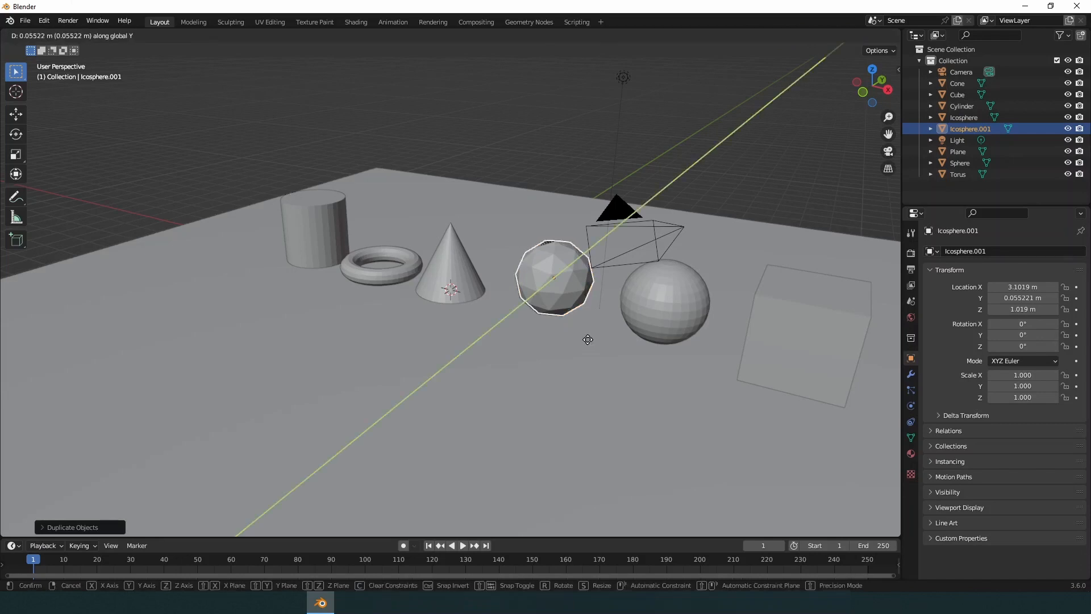
click(655, 373)
key(s)
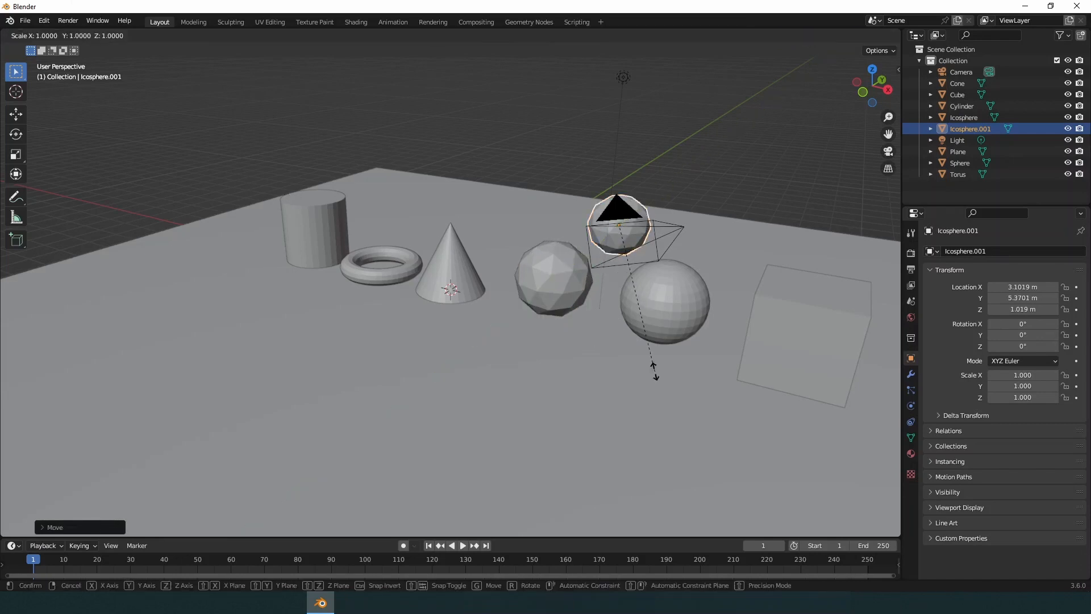
click(745, 462)
click(497, 369)
Step: Duplicate the cone and move the copy about 5.93 m along Y, behind the original
click(454, 265)
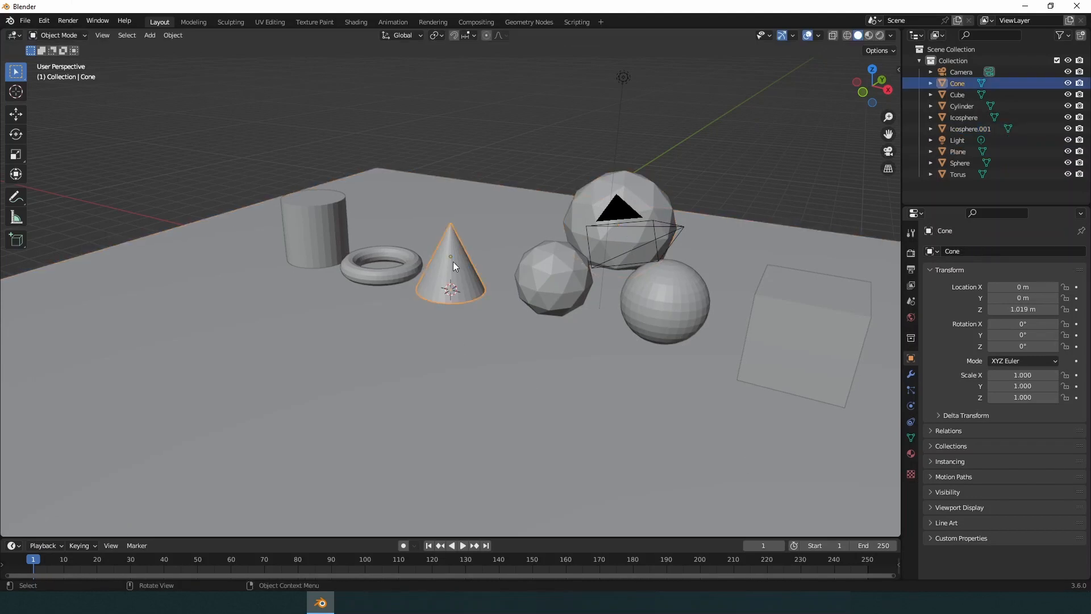
key(shift+d)
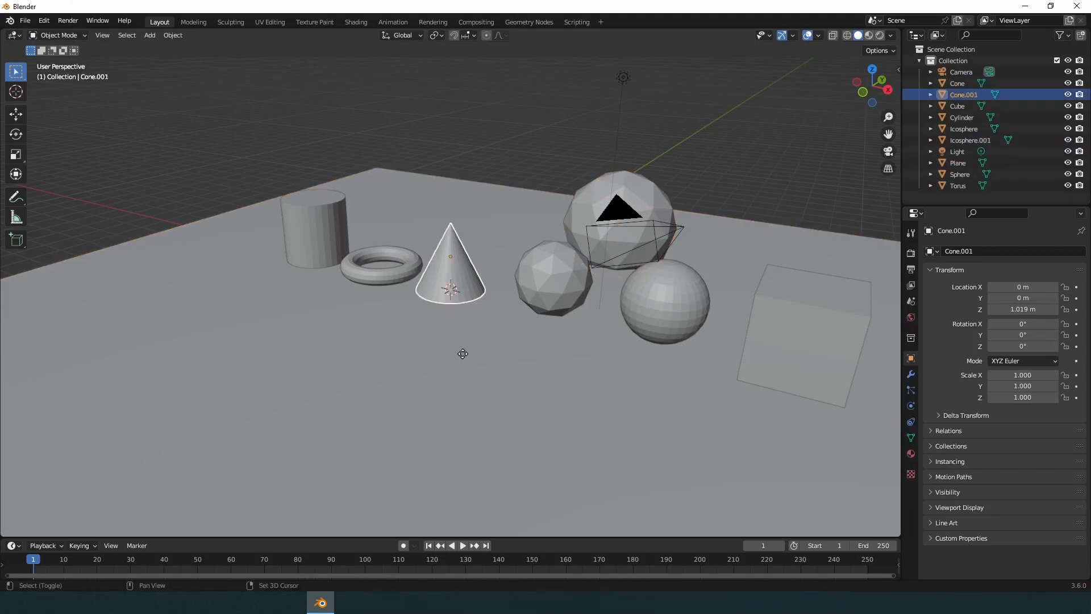
key(y)
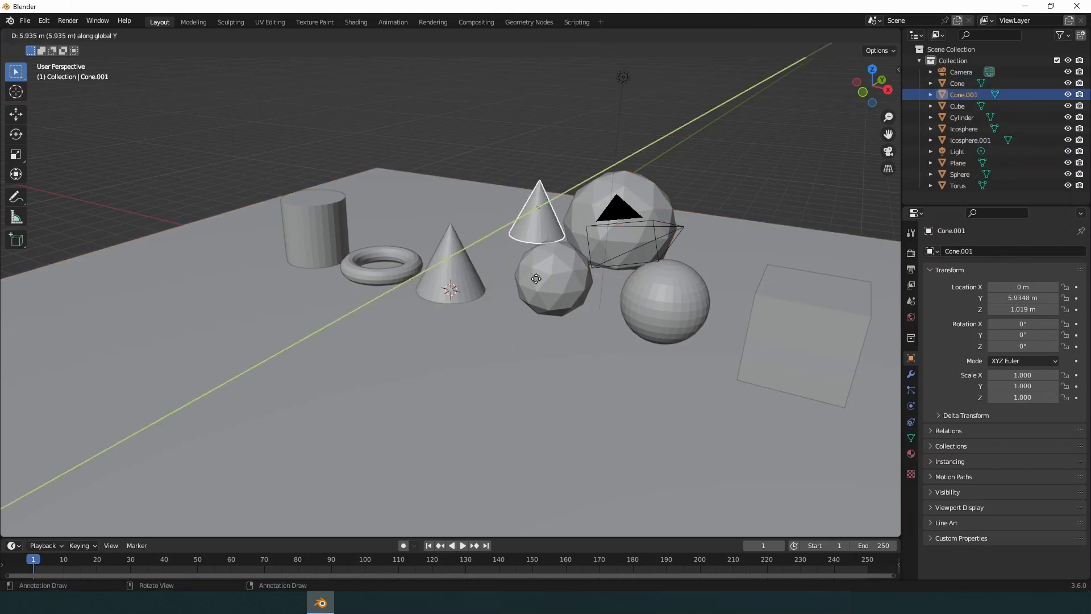
click(569, 348)
Step: Scale up the rear cone copy uniformly so it is larger than the original cone
key(s)
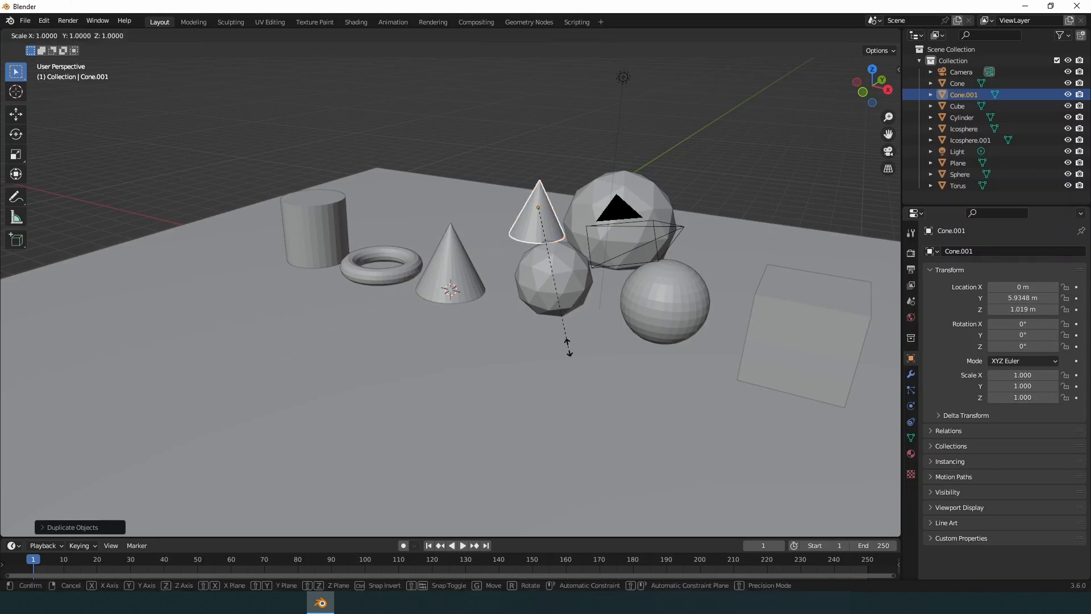
click(719, 444)
click(468, 380)
Step: Scale the cylinder up along the Z axis only, making it a tall column
click(319, 226)
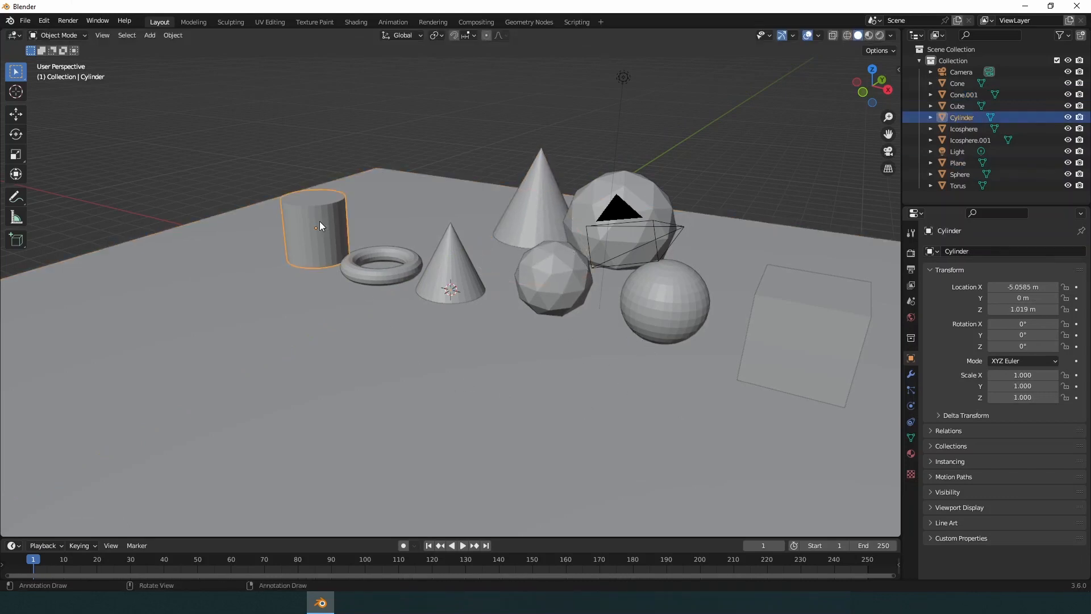
key(s)
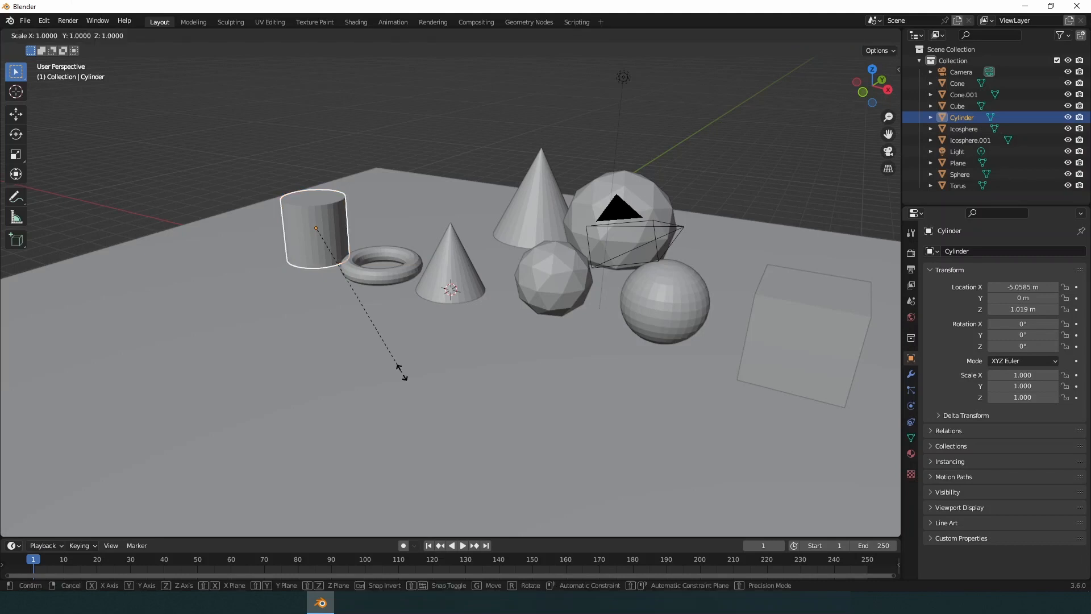
key(z)
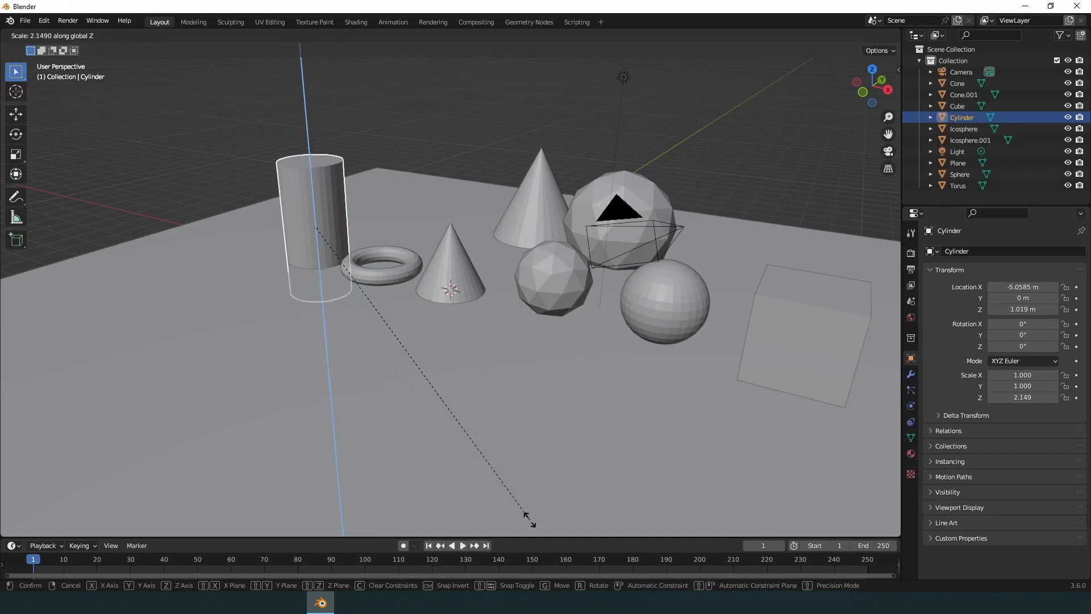
click(629, 148)
Step: Stretch the cube along the Y axis only into a long block beside the other objects
click(790, 333)
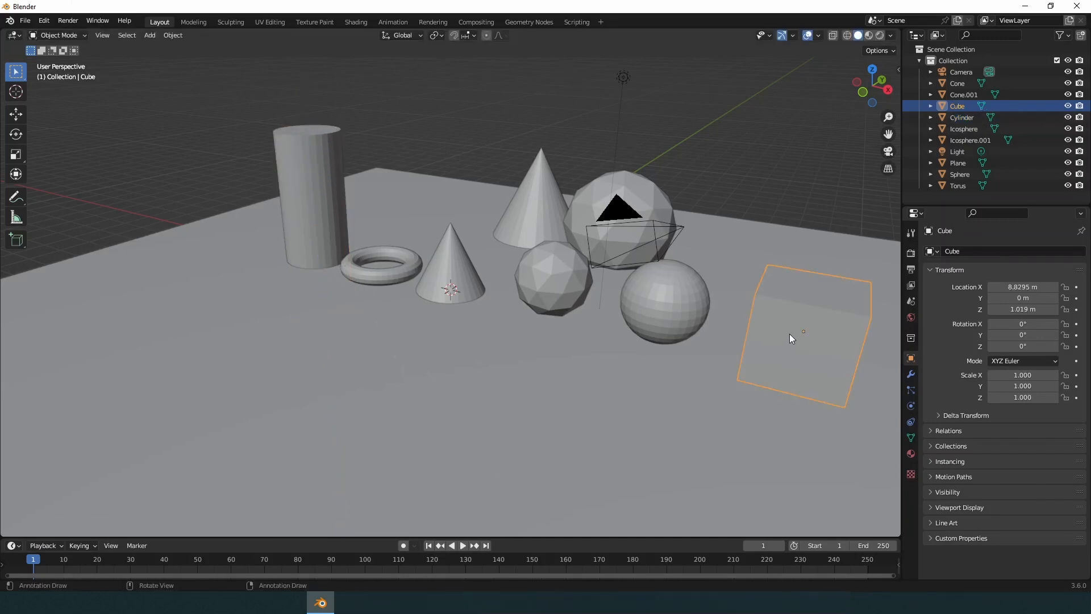
scroll(790, 333, down, 3)
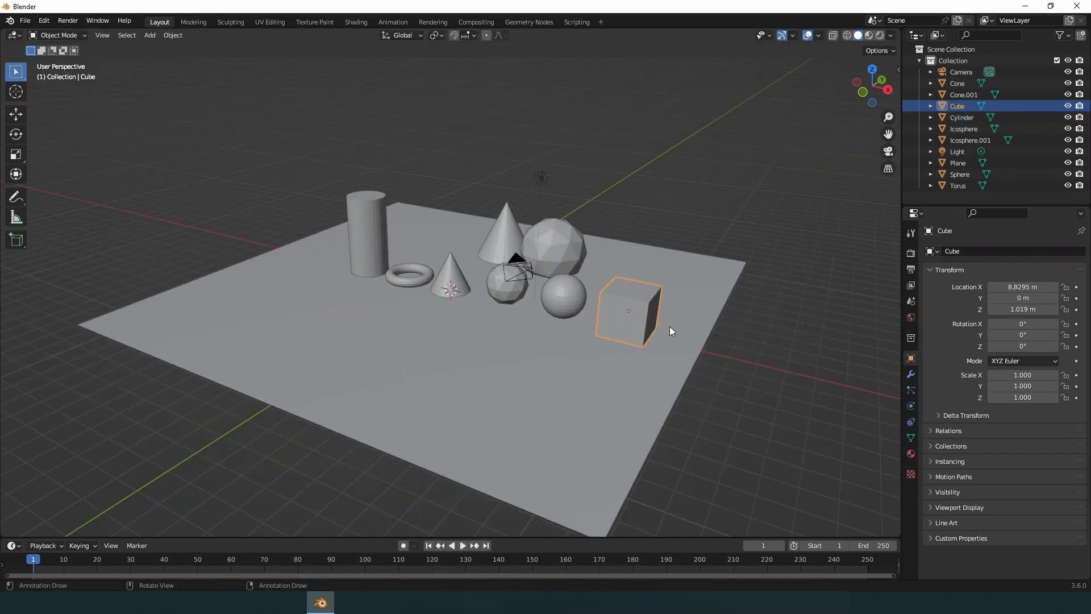
key(s)
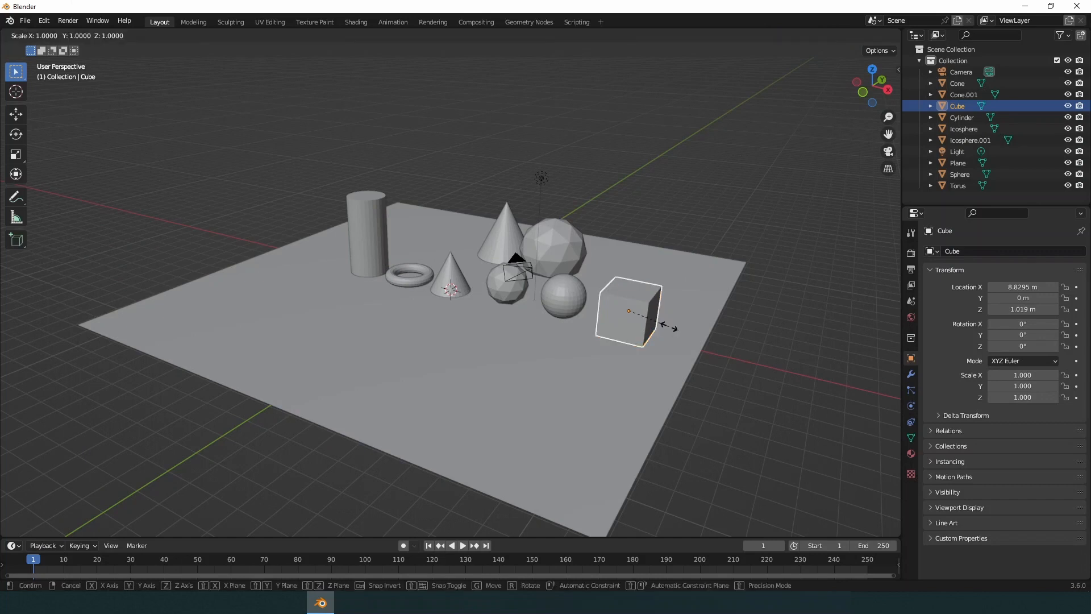
key(y)
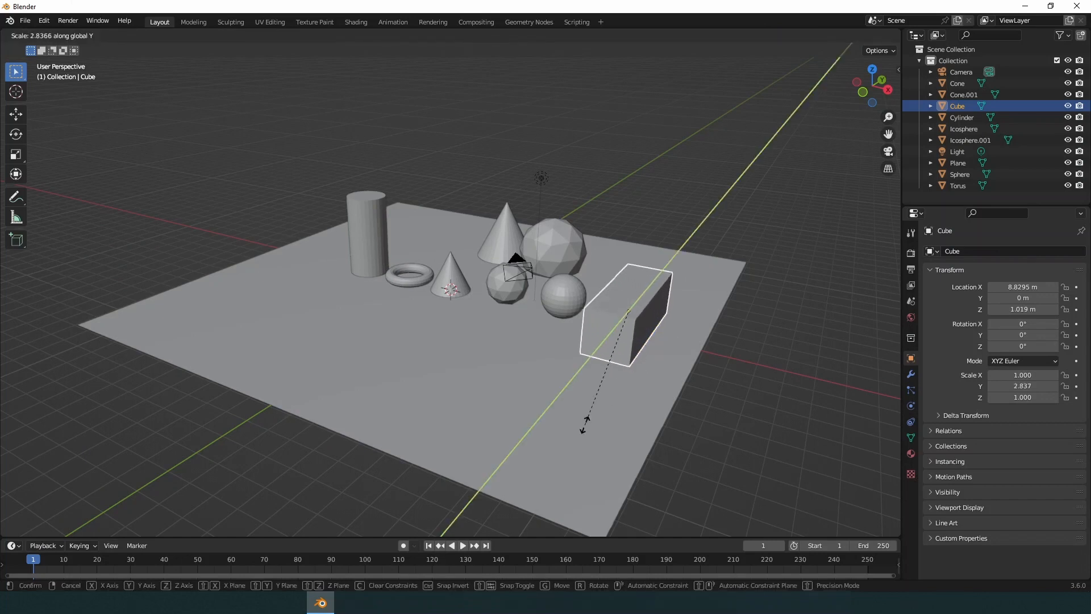
click(531, 527)
Step: Scale the torus up uniformly to about 3.56 so it surrounds the cylinder and the front cone
click(449, 325)
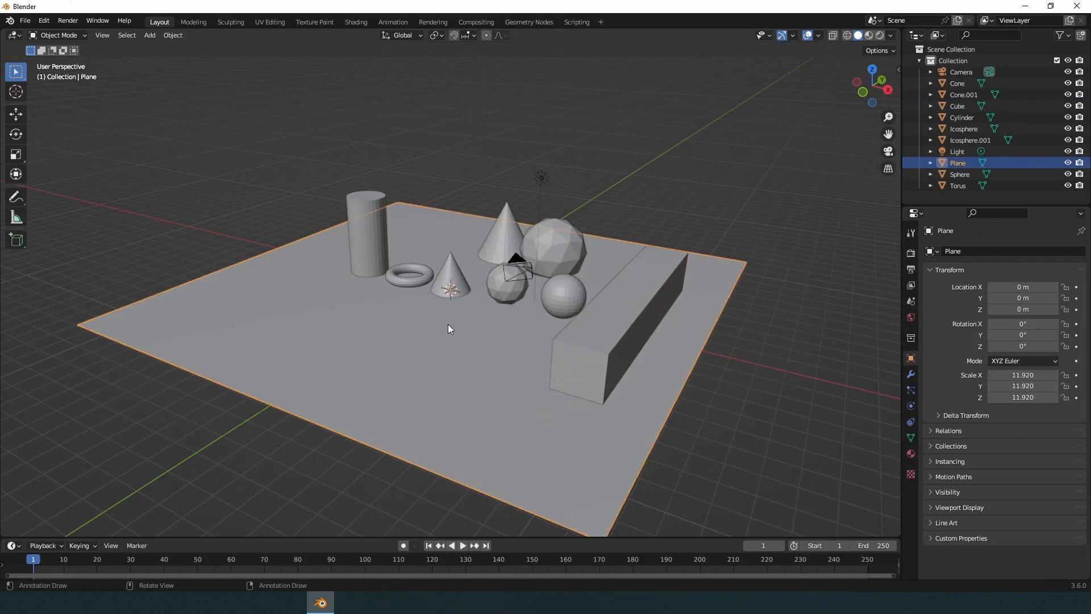
middle_drag(396, 331, 419, 308)
click(418, 282)
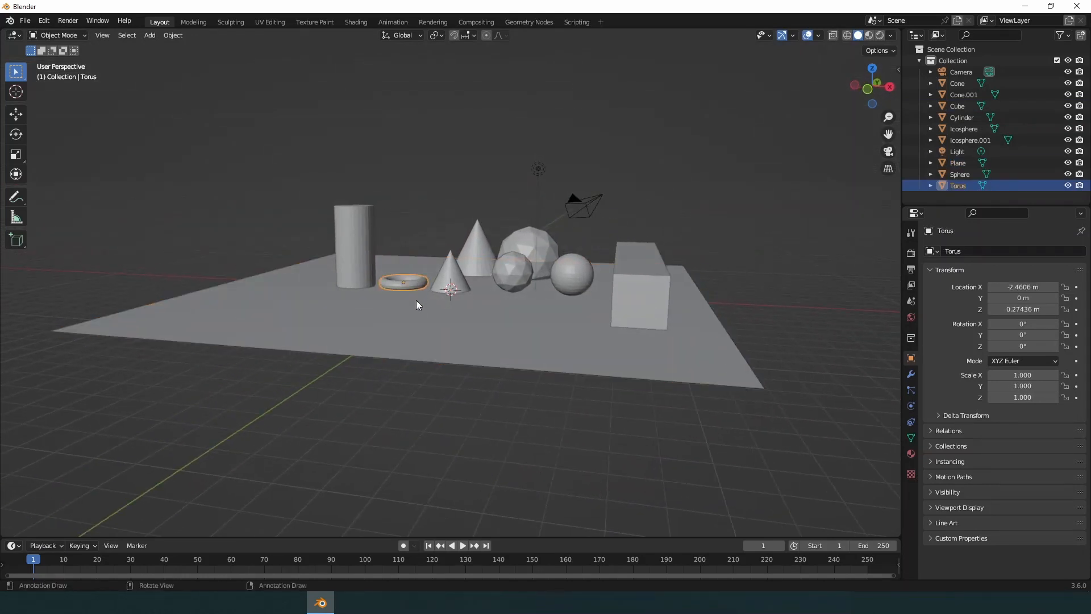
key(s)
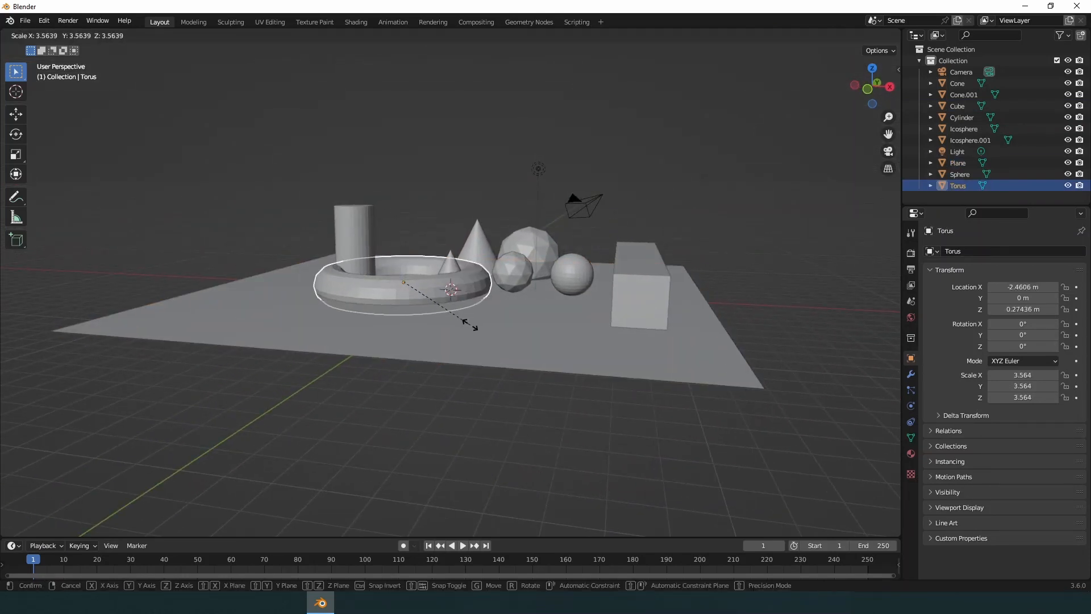
click(441, 323)
click(442, 323)
Step: Examine the stretched cylinder, cube and enlarged torus from several angles and at closer range
middle_drag(502, 376, 500, 387)
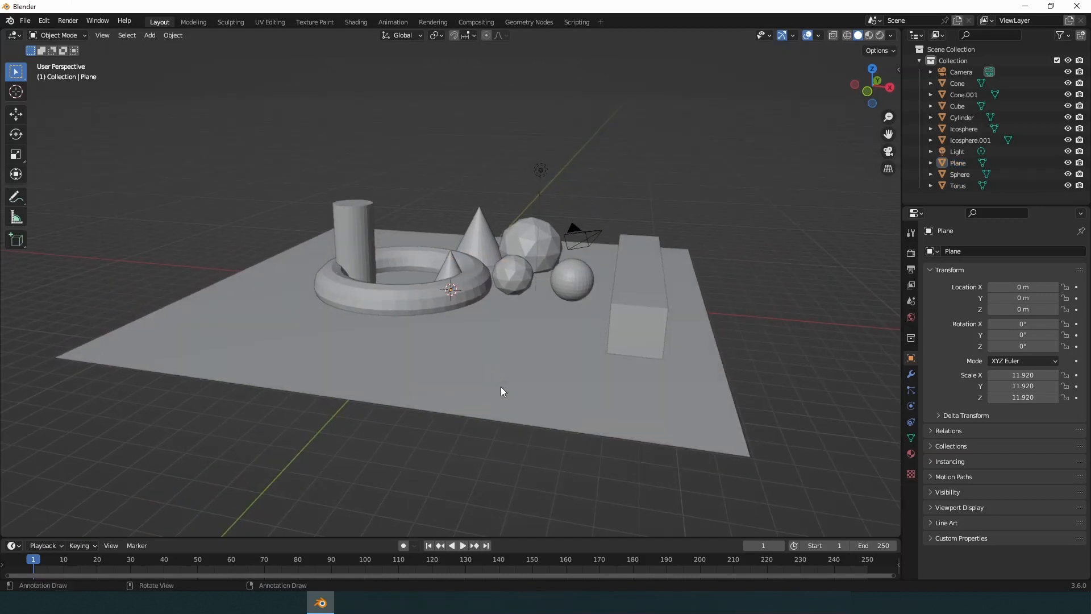
middle_drag(453, 311, 446, 349)
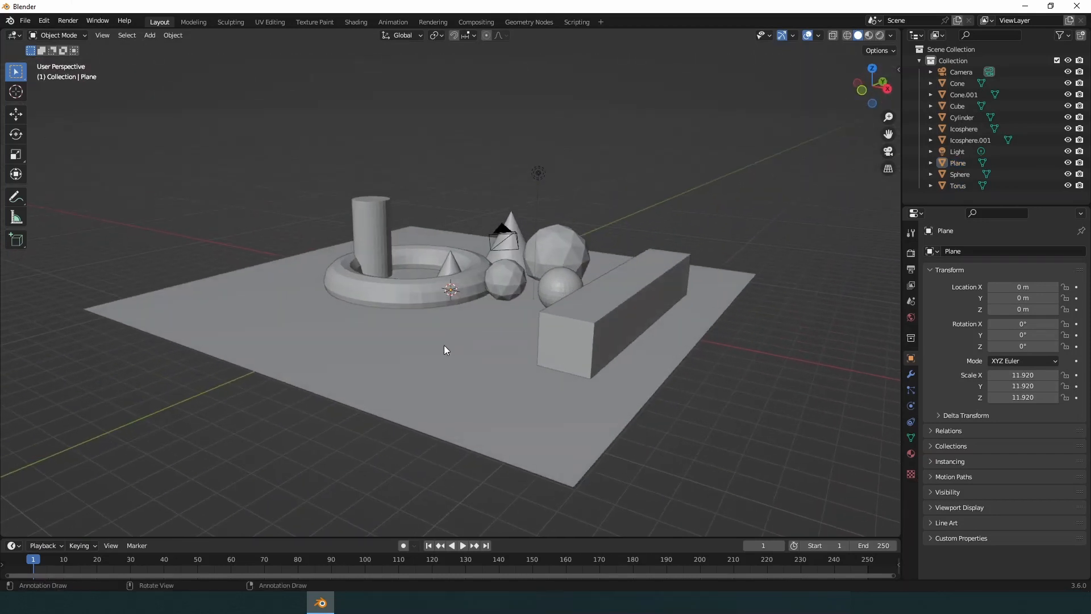
scroll(446, 349, up, 3)
scroll(508, 318, down, 3)
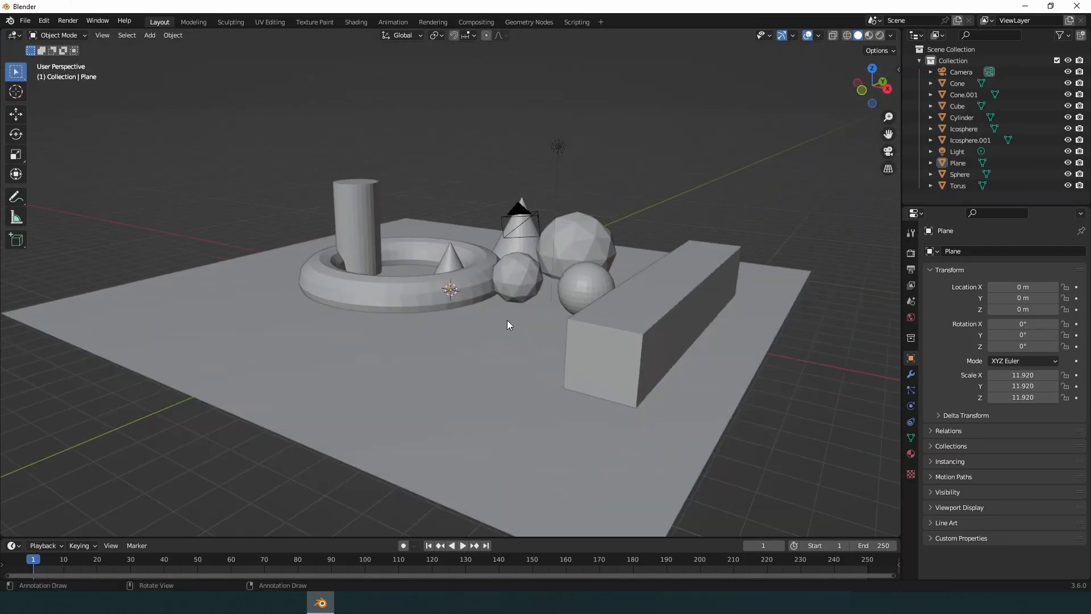
scroll(507, 322, up, 4)
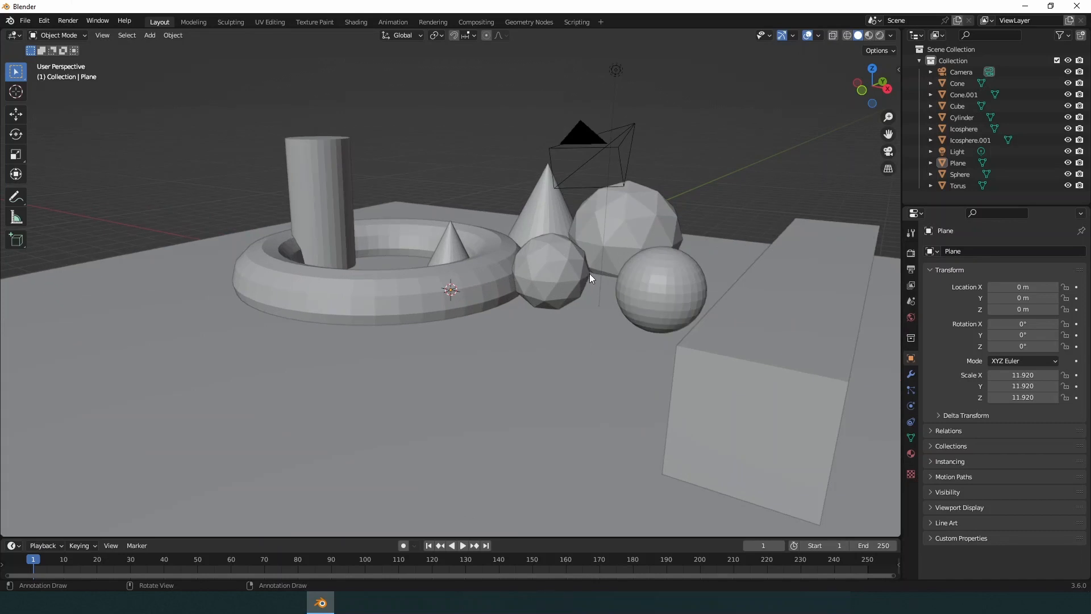
mouse_move(501, 323)
middle_down()
mouse_move(521, 307)
mouse_move(602, 322)
mouse_move(499, 323)
middle_up()
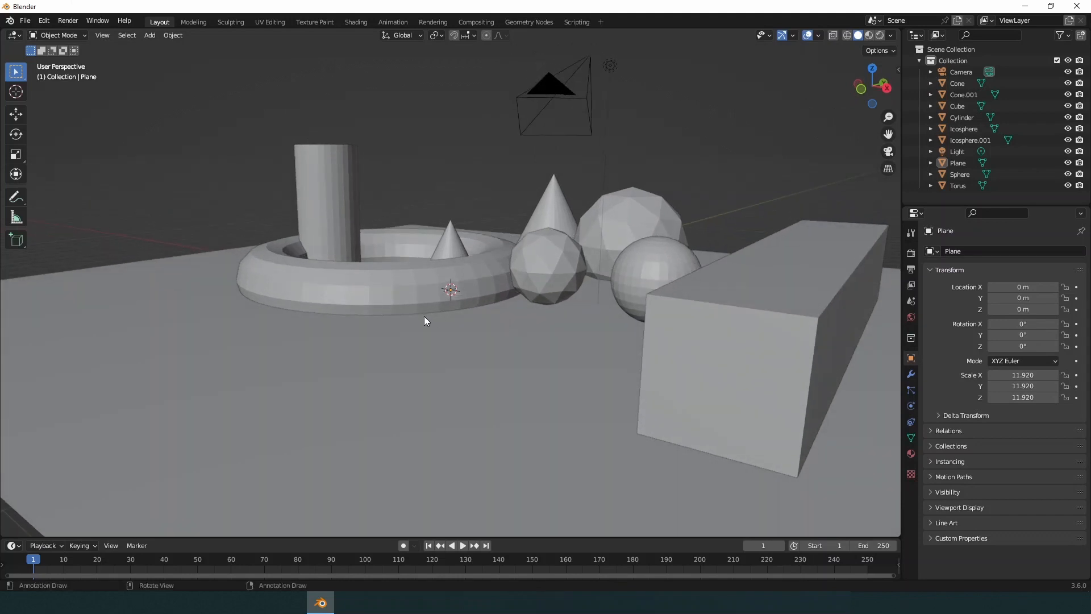
middle_drag(425, 314, 424, 309)
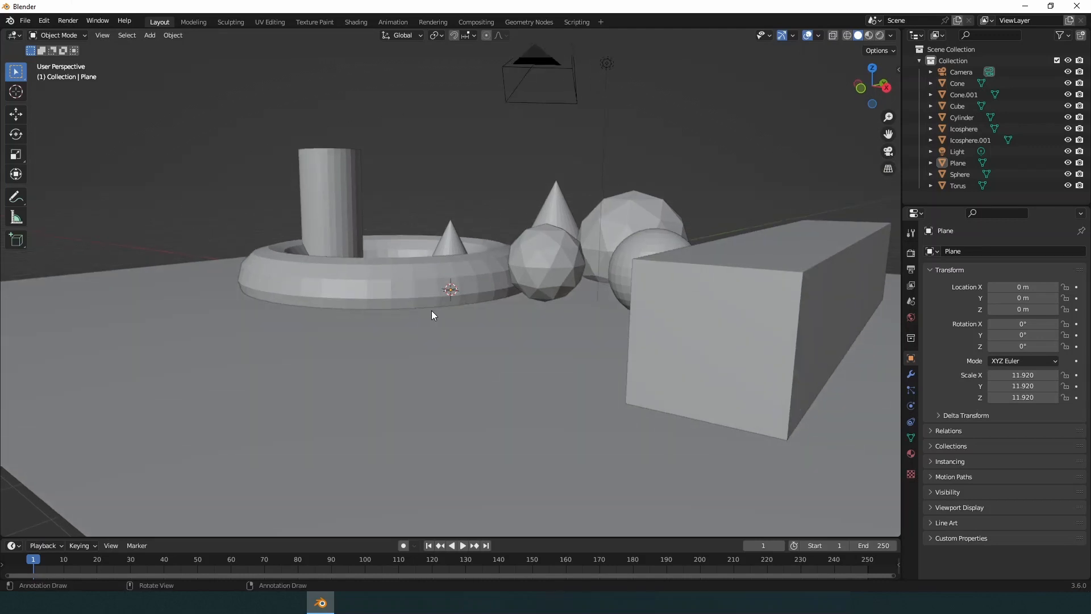
Step: Undo the torus, cube and cylinder scaling, the cone copy, and the icosphere copy's move and scale
key(ctrl+z)
key(ctrl+z)
key(ctrl+z)
key(ctrl+z)
key(ctrl+z)
key(ctrl+z)
key(ctrl+z)
key(ctrl+z)
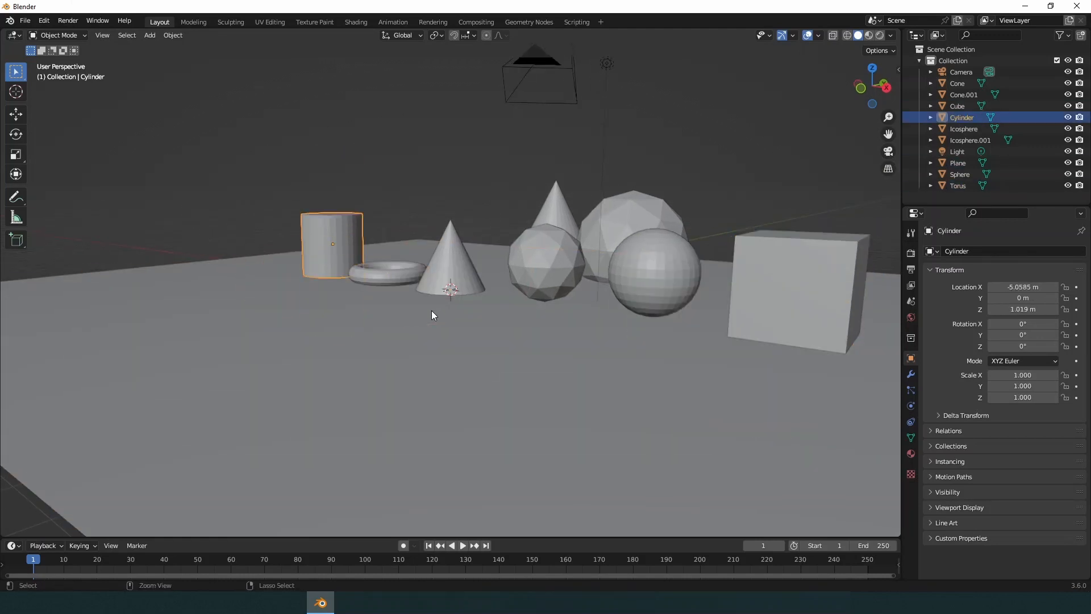
key(ctrl+z)
key(ctrl+z)
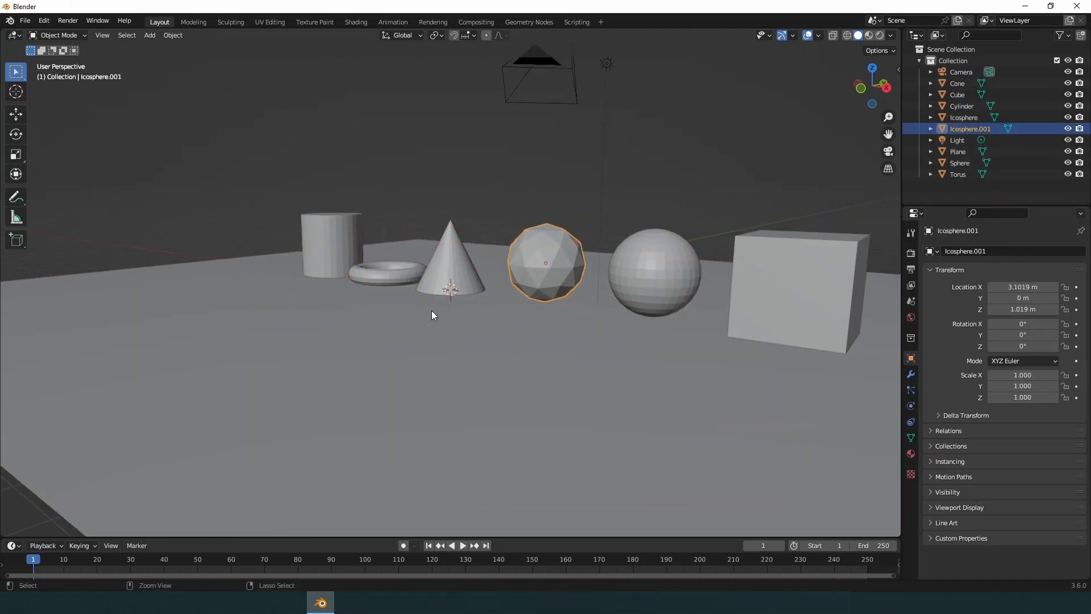
click(431, 310)
middle_drag(446, 320, 598, 233)
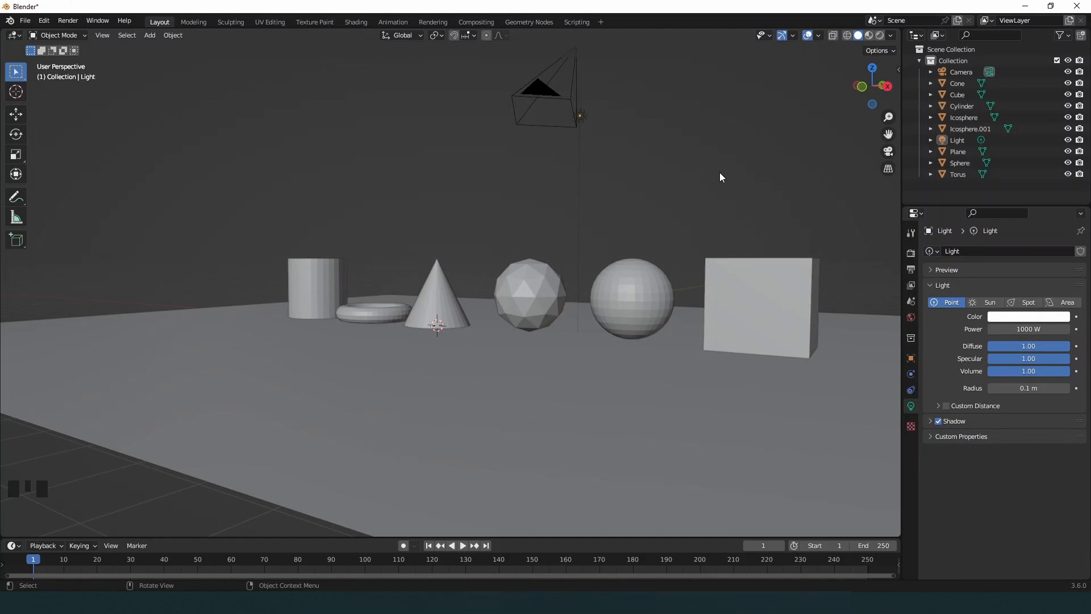
scroll(318, 380, down, 2)
click(365, 374)
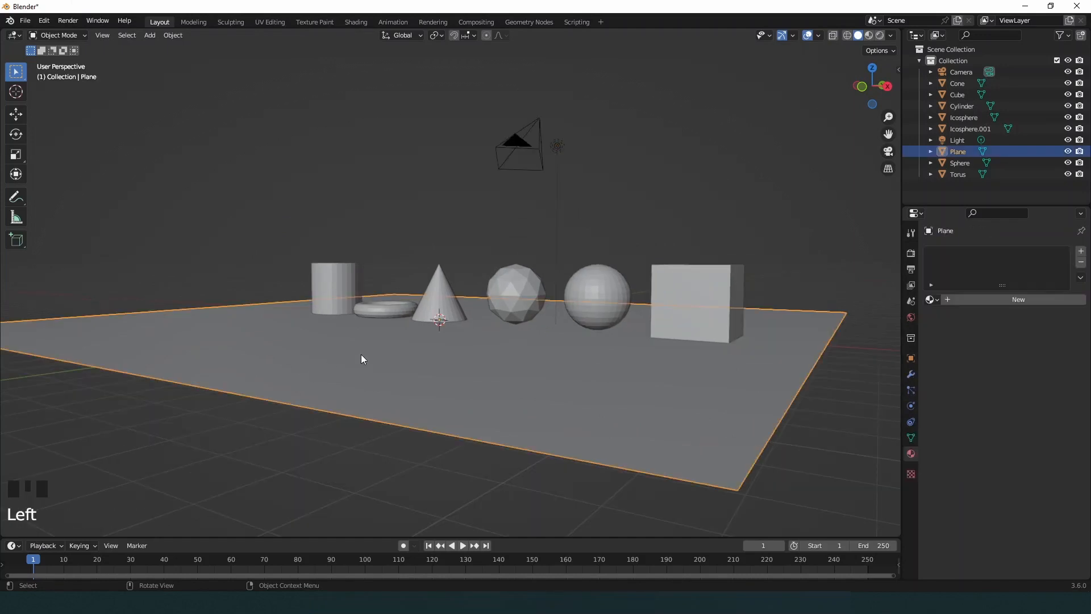
middle_drag(360, 353, 442, 353)
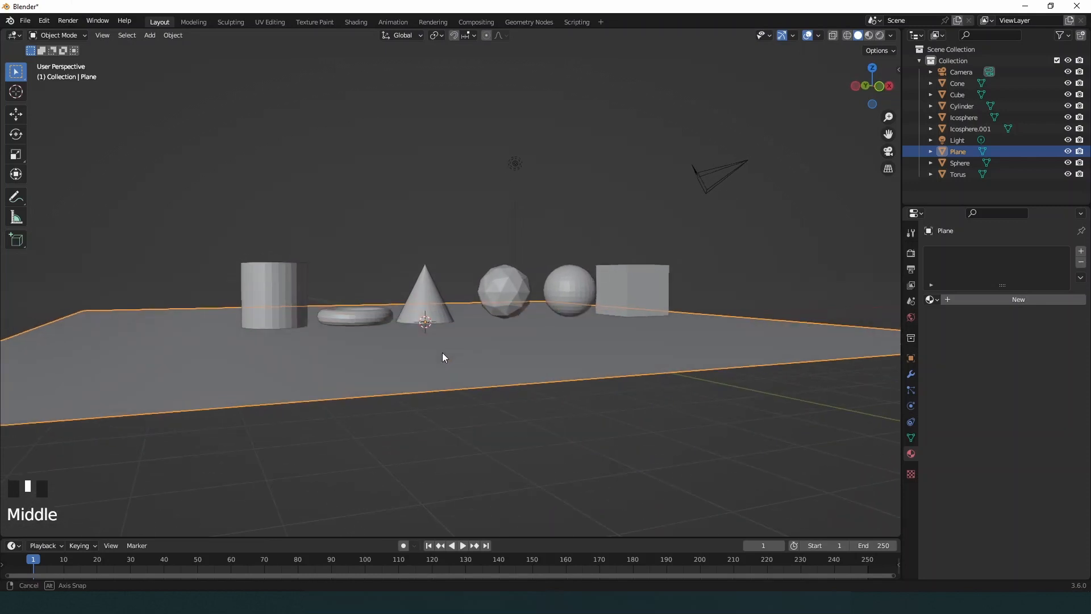
click(734, 265)
middle_drag(731, 277, 664, 273)
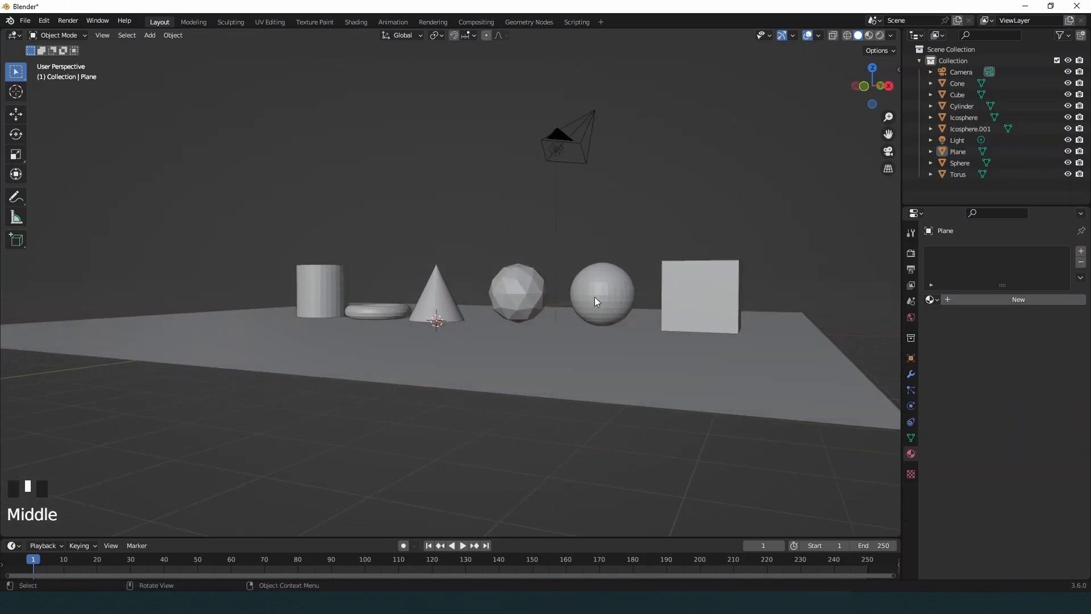
Step: Apply Shade Smooth to the UV sphere between the icosphere and the cube
click(614, 292)
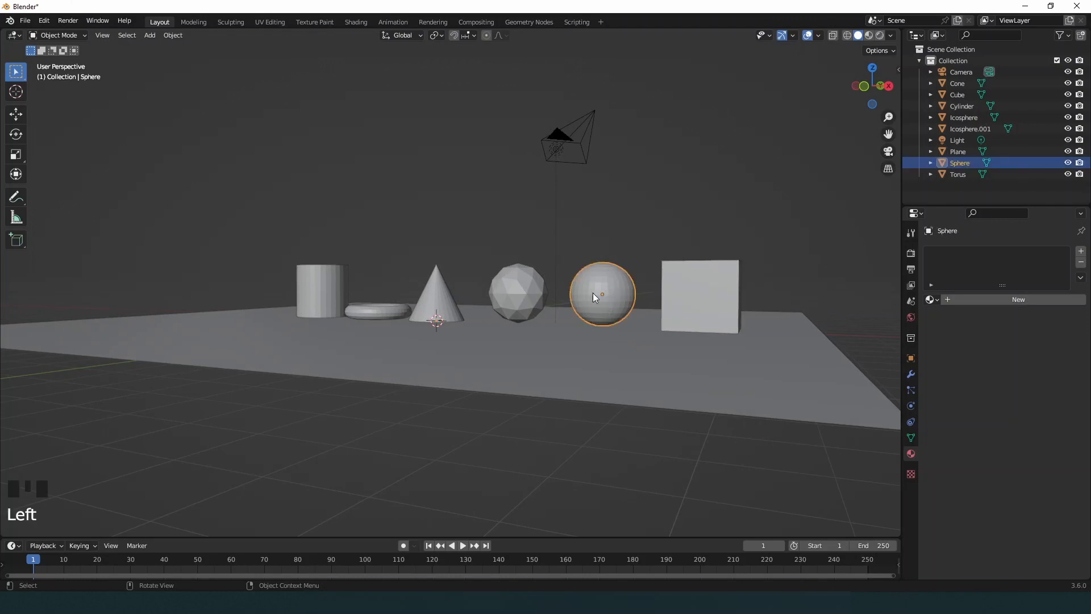
scroll(616, 291, up, 2)
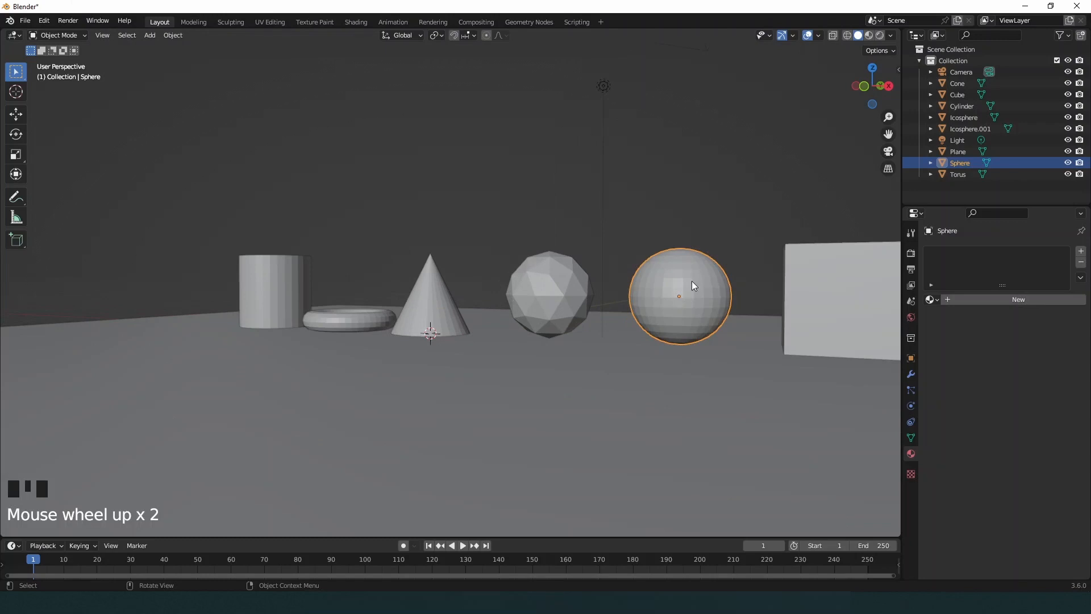
scroll(692, 284, down, 1)
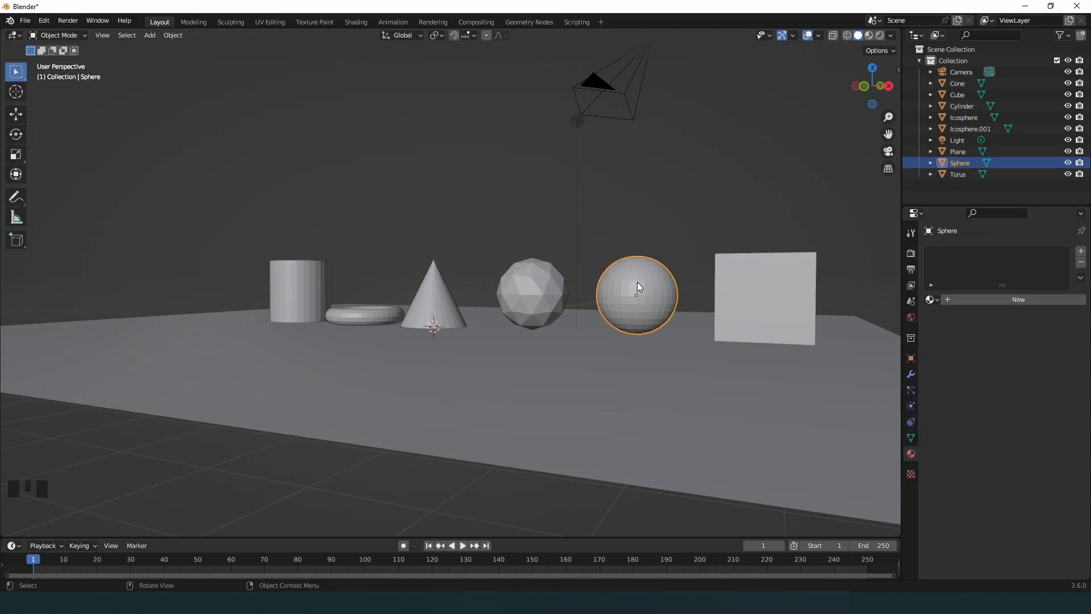
click(638, 283)
right_click(638, 283)
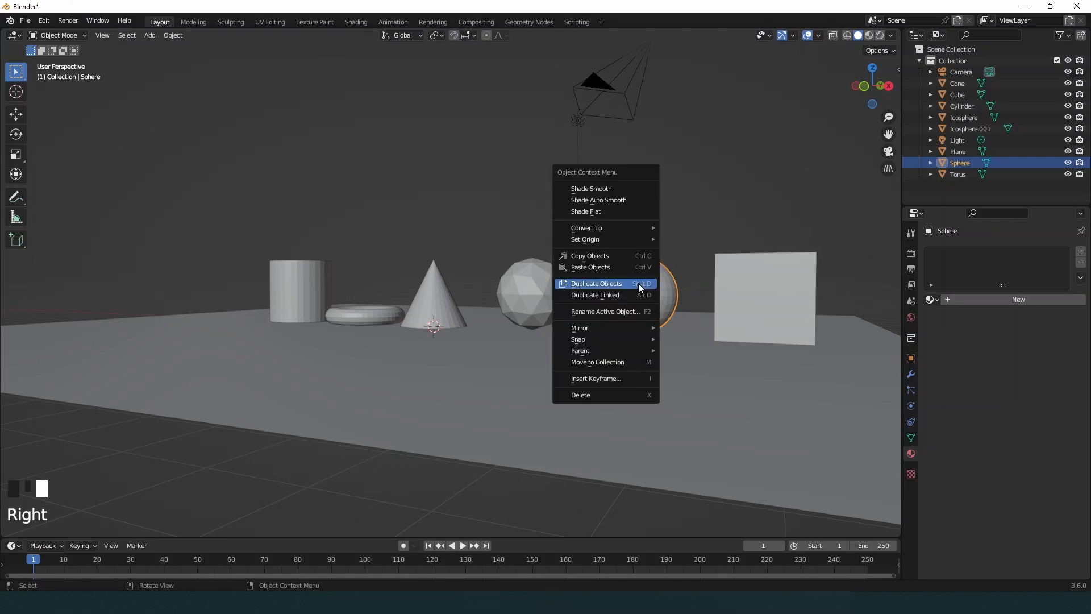
click(605, 194)
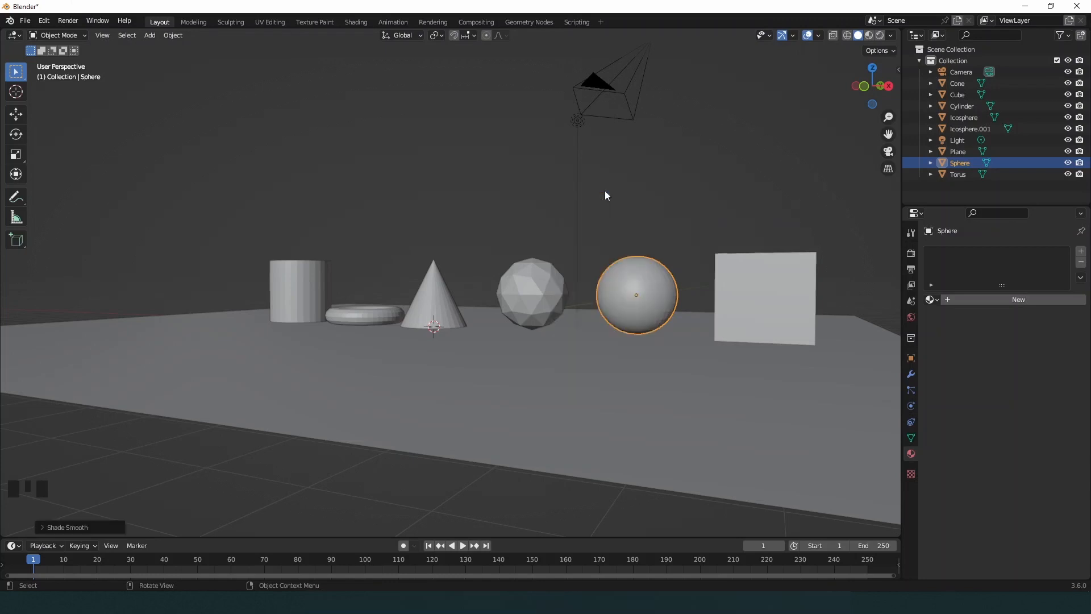
click(643, 295)
click(681, 244)
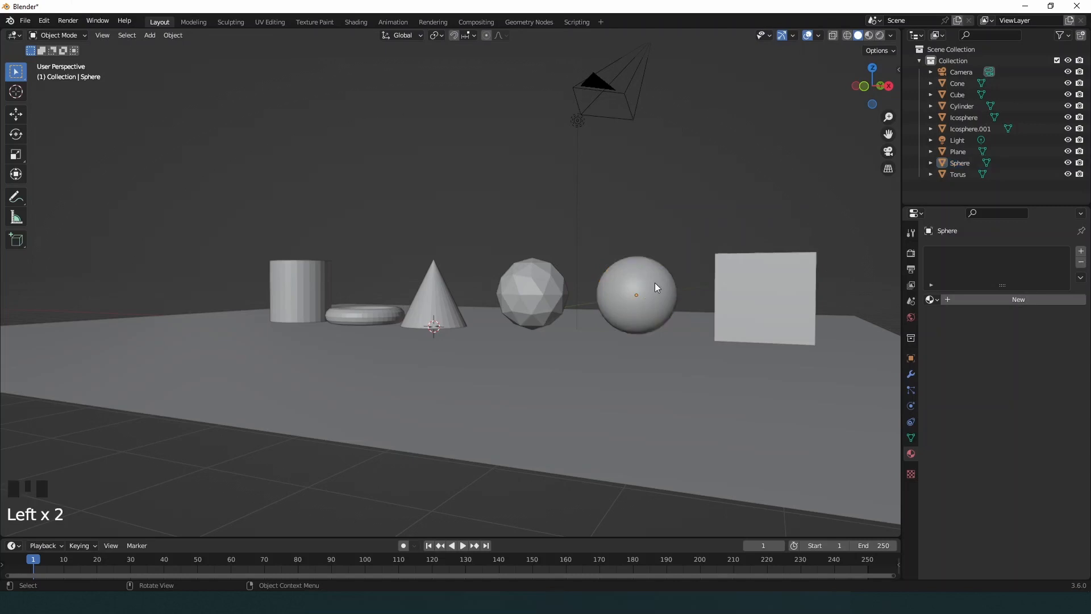
click(653, 289)
click(686, 255)
click(635, 296)
click(674, 254)
click(682, 274)
Step: Apply Shade Smooth to the cone and deselect it
click(437, 308)
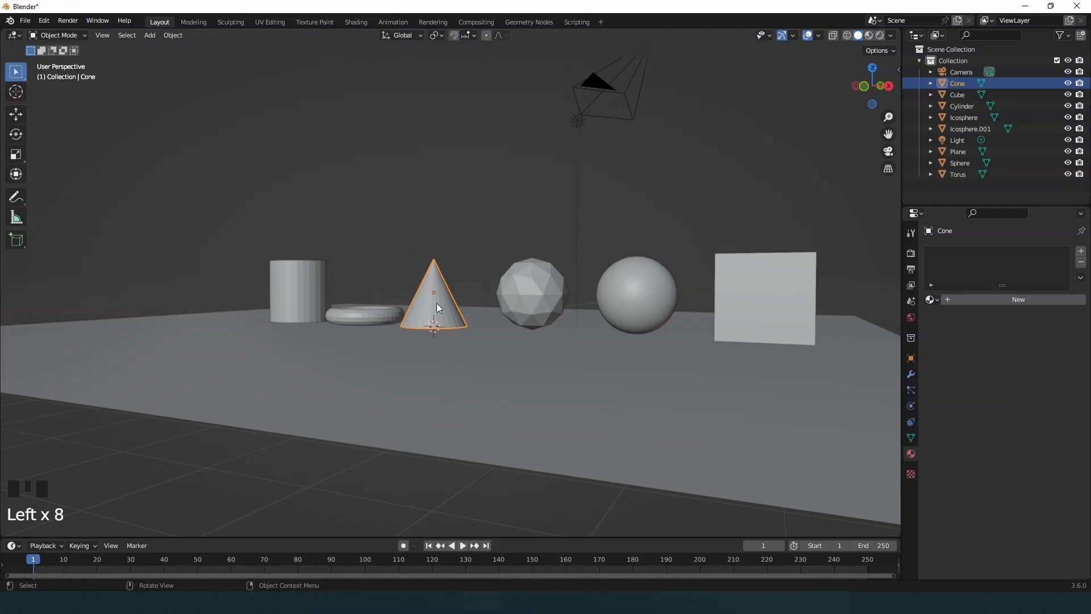
right_click(438, 307)
click(436, 303)
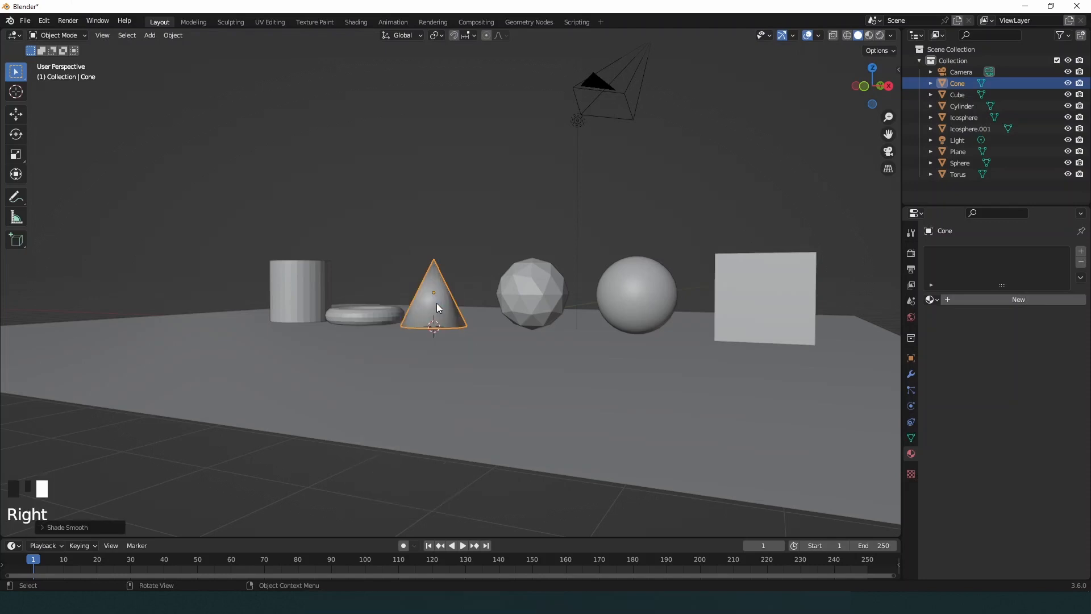
right_click(437, 302)
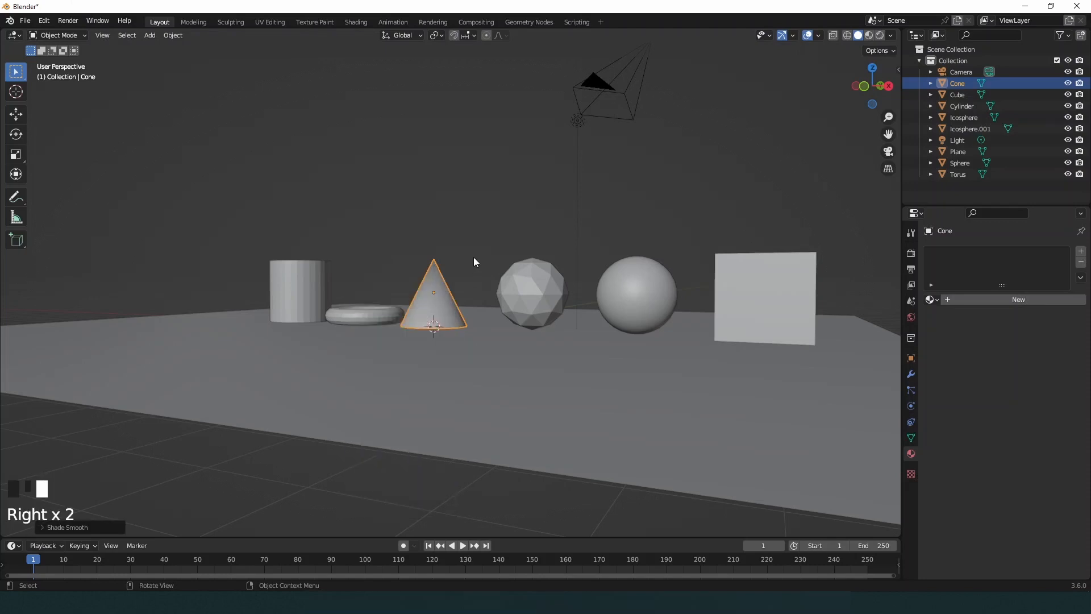
click(454, 268)
Step: Apply Shade Smooth to the torus beside the cone
click(373, 319)
right_click(373, 319)
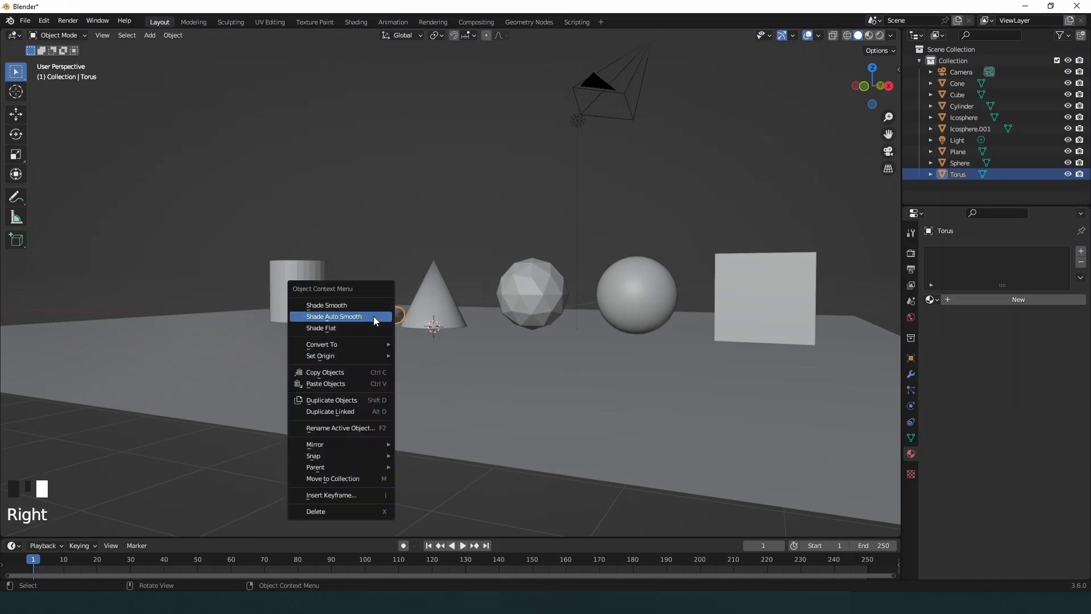
click(338, 306)
Step: Apply Shade Smooth to the cylinder at the far end of the row
click(288, 288)
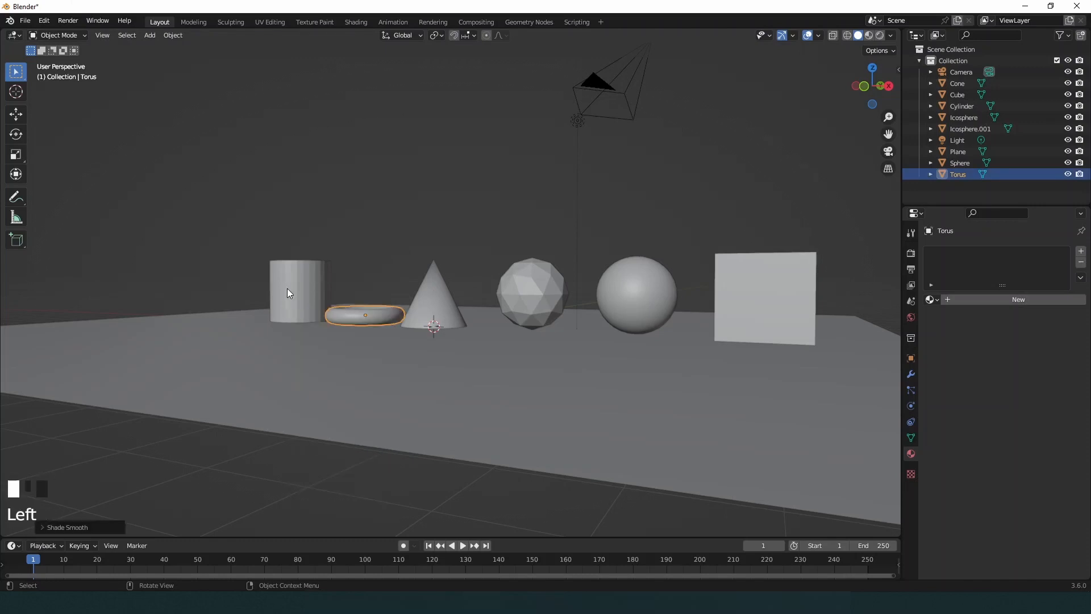
right_click(299, 280)
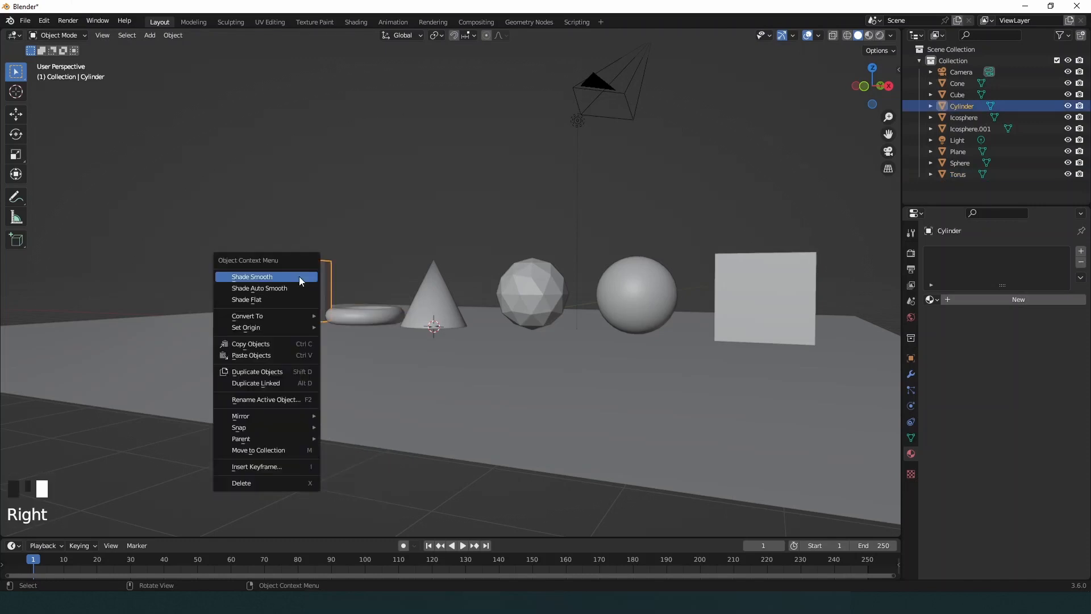
click(299, 276)
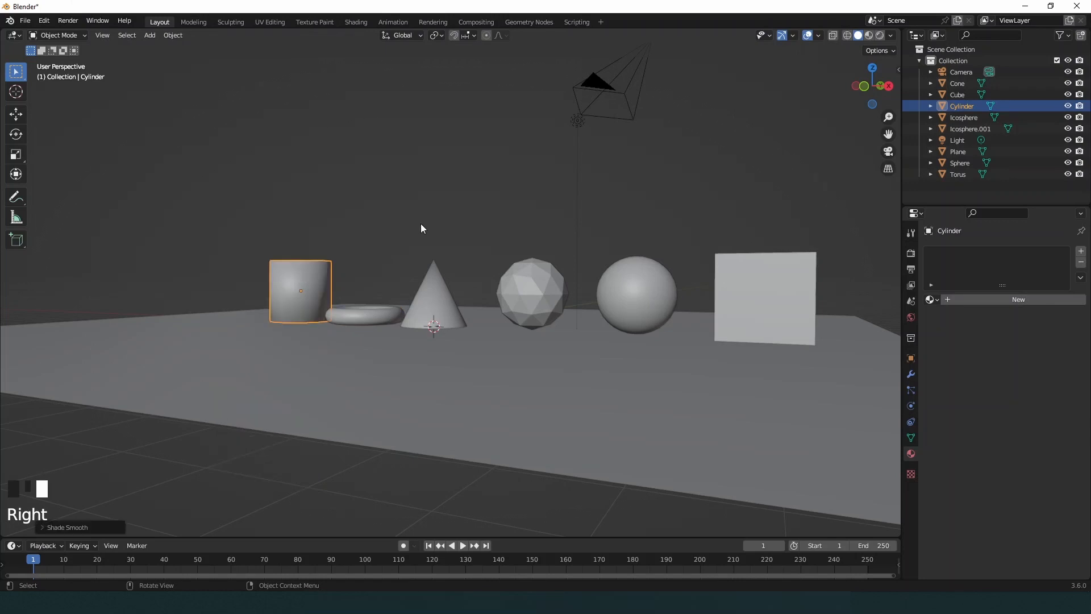
Step: Deselect the cylinder and examine the smooth shading on the sphere, torus, cylinder and cone from several angles
right_click(298, 282)
click(373, 250)
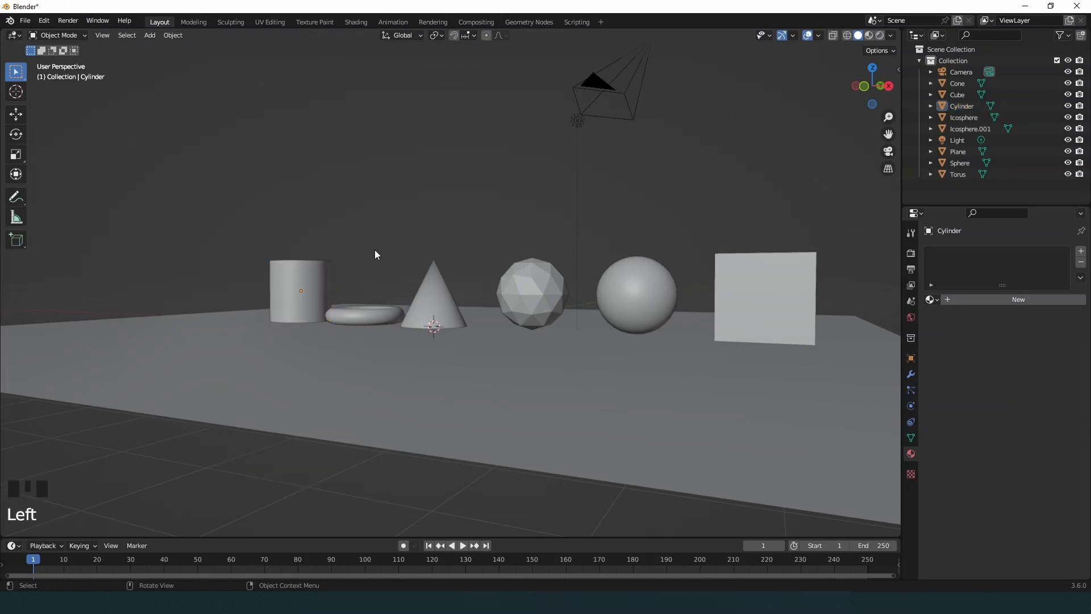
middle_drag(374, 250, 418, 254)
click(553, 236)
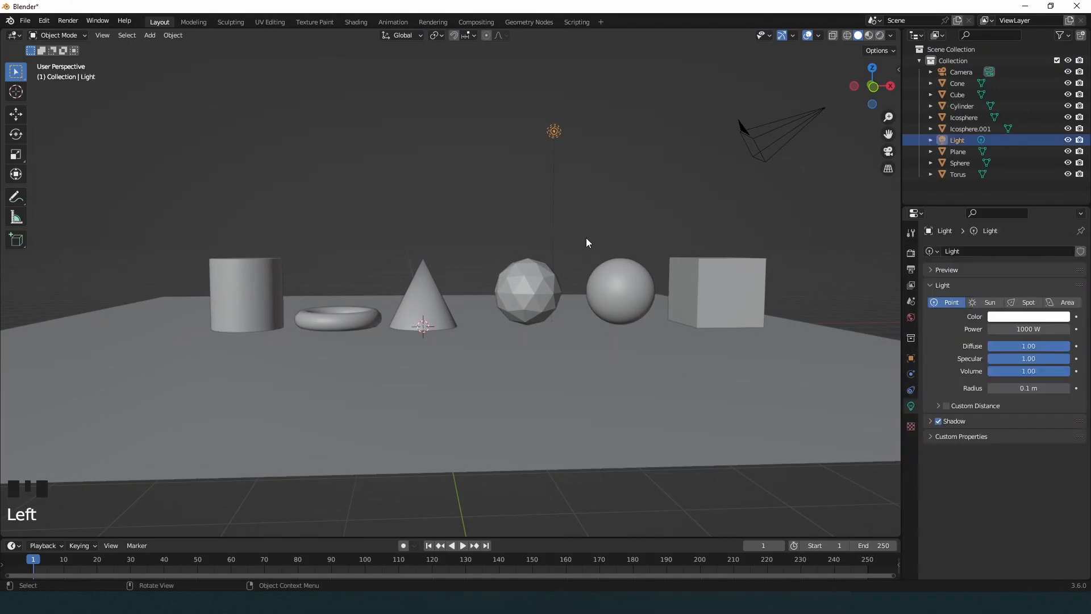
click(640, 236)
middle_drag(651, 261, 638, 278)
click(638, 279)
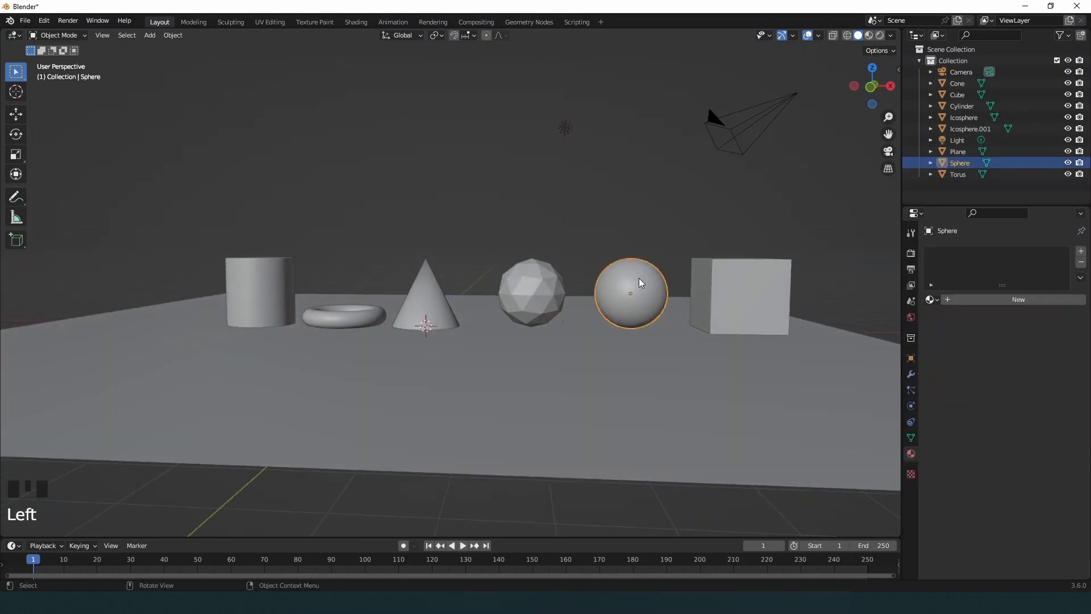
click(335, 318)
click(261, 302)
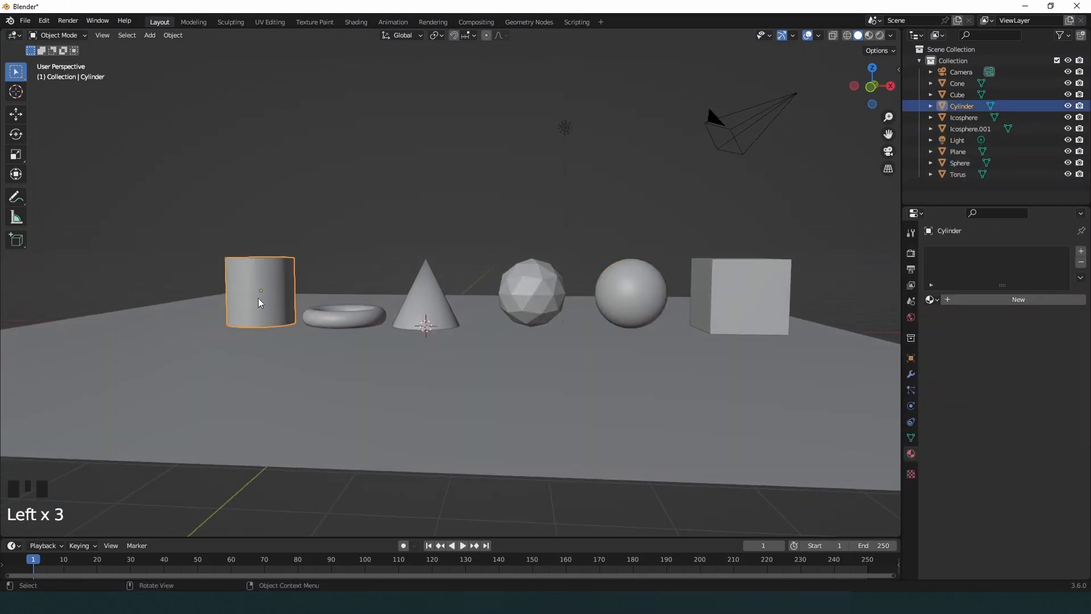
click(437, 301)
click(463, 256)
middle_drag(464, 257, 492, 251)
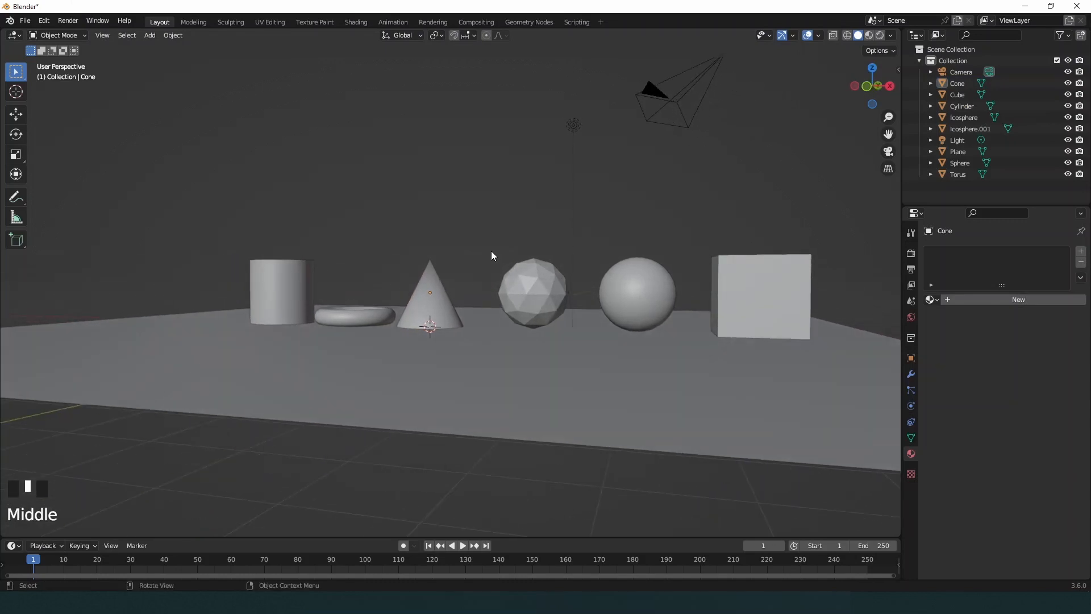
Step: Compare the cube and the faceted icosphere with the smooth-shaded objects in the row
click(768, 301)
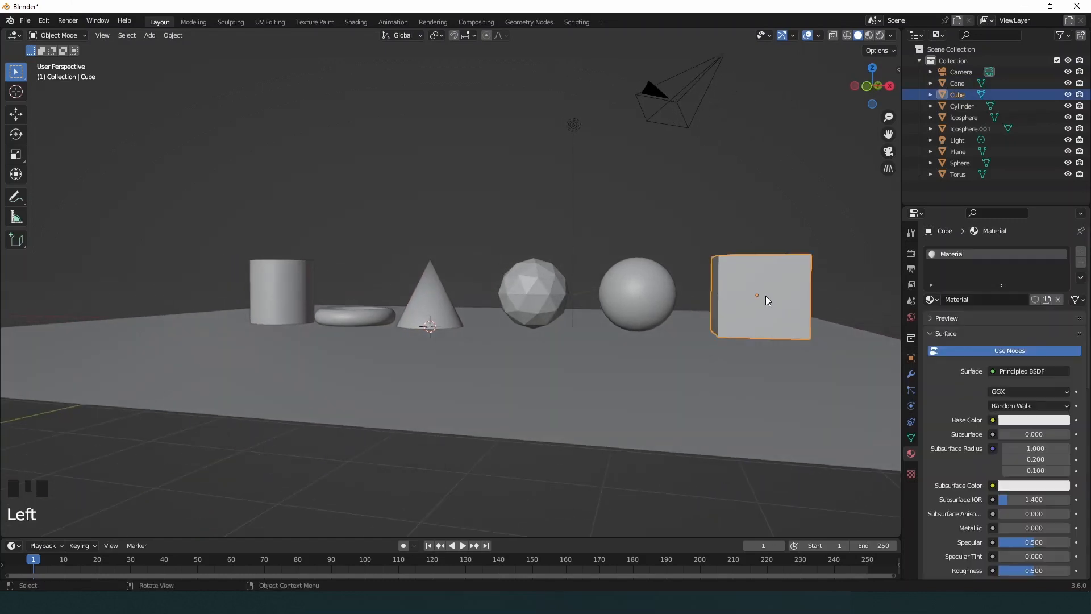
click(517, 300)
click(511, 229)
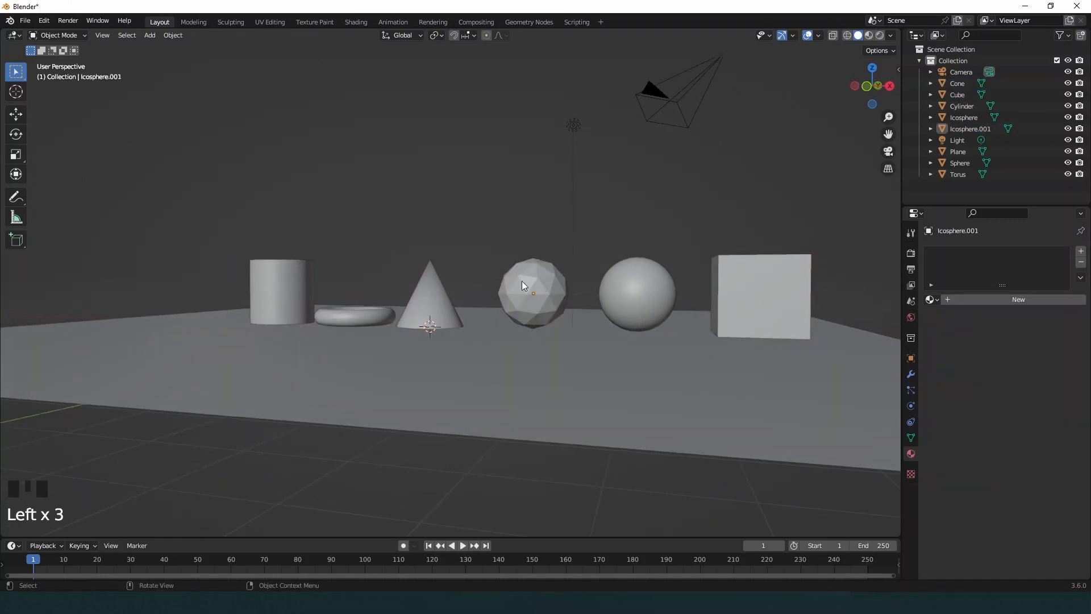
click(534, 282)
click(517, 226)
middle_drag(697, 221, 673, 220)
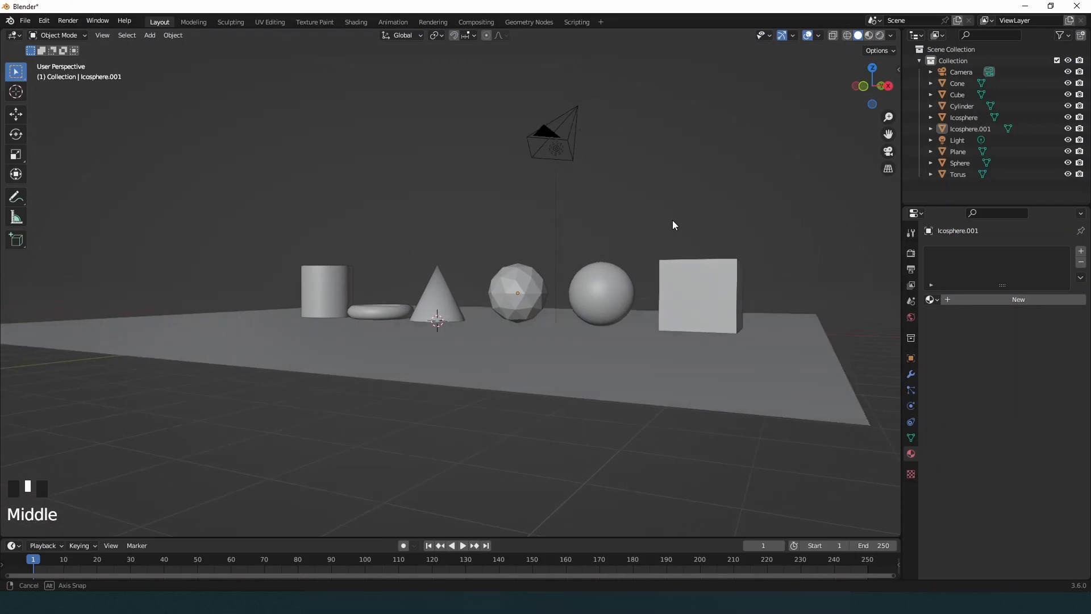
scroll(669, 225, up, 1)
scroll(659, 219, down, 1)
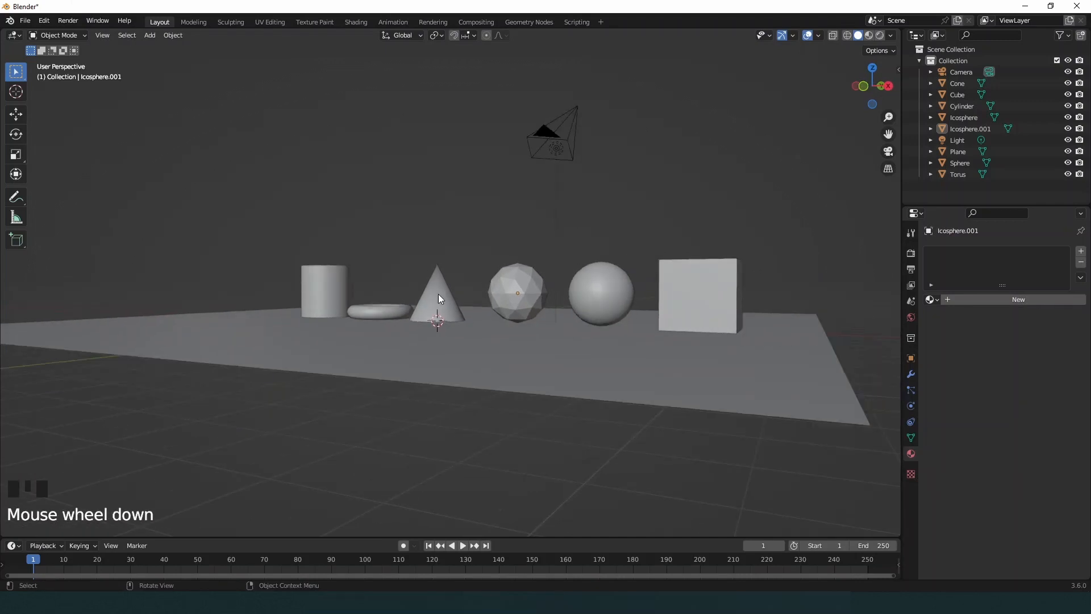
scroll(394, 384, up, 2)
scroll(423, 375, down, 2)
scroll(600, 332, up, 1)
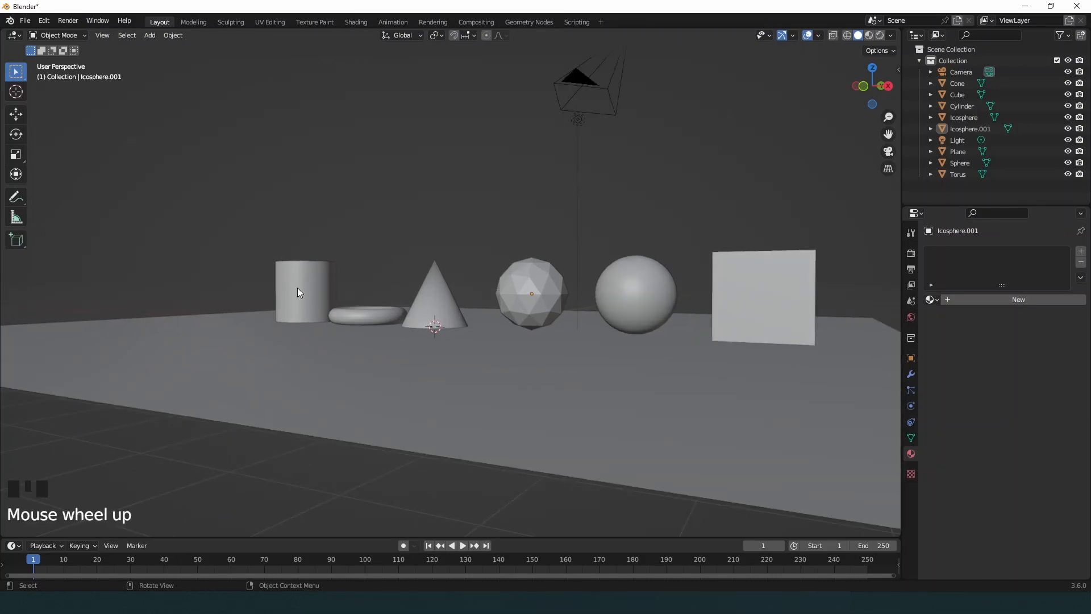
Step: Select the UV sphere between the icosphere and the cube and add a new material to it
click(643, 293)
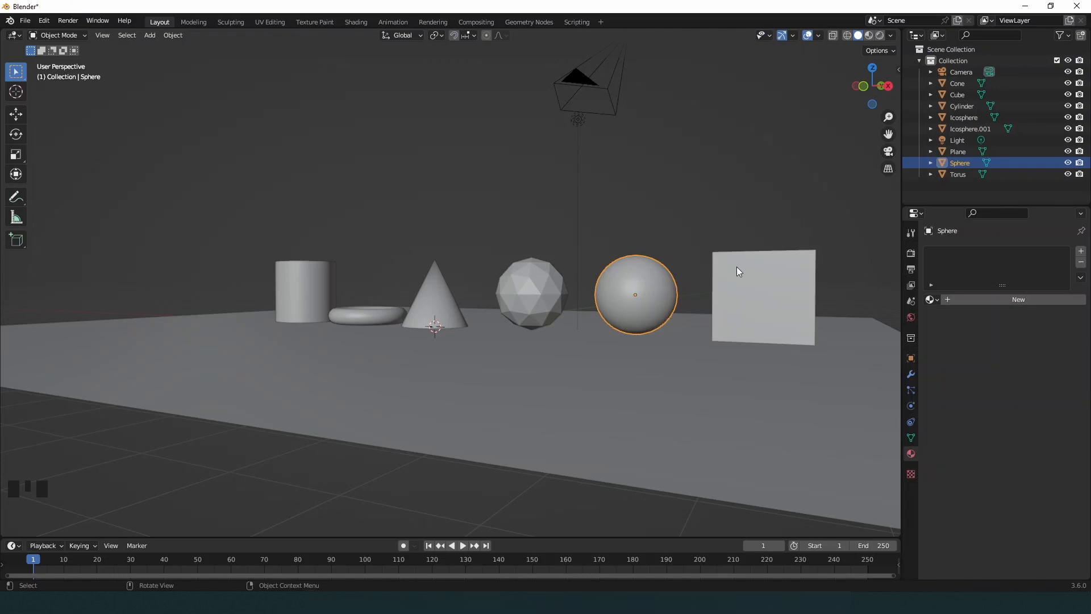
click(911, 252)
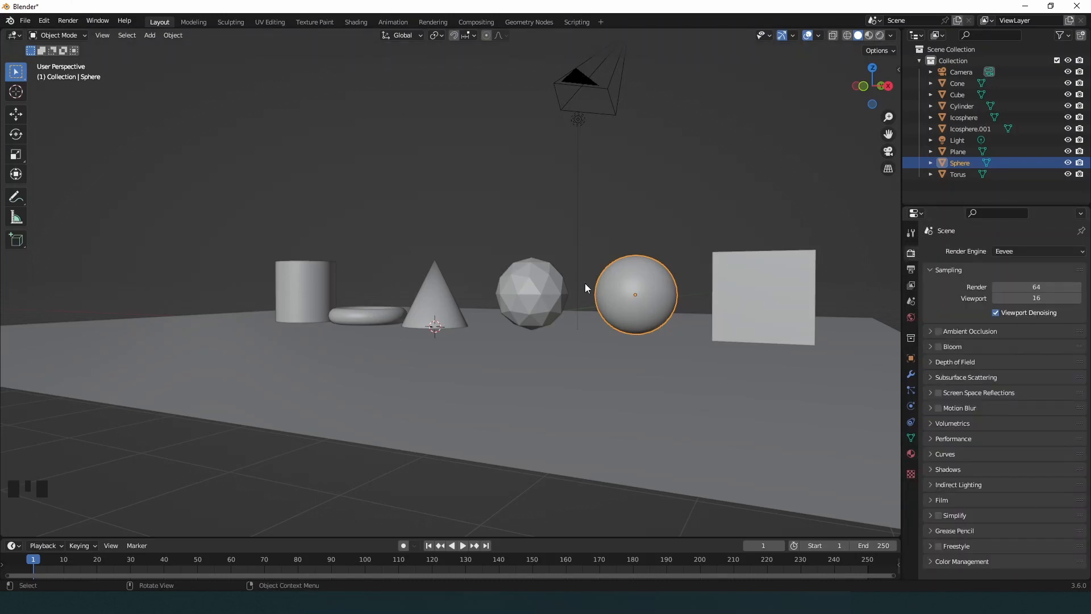
click(630, 282)
click(652, 285)
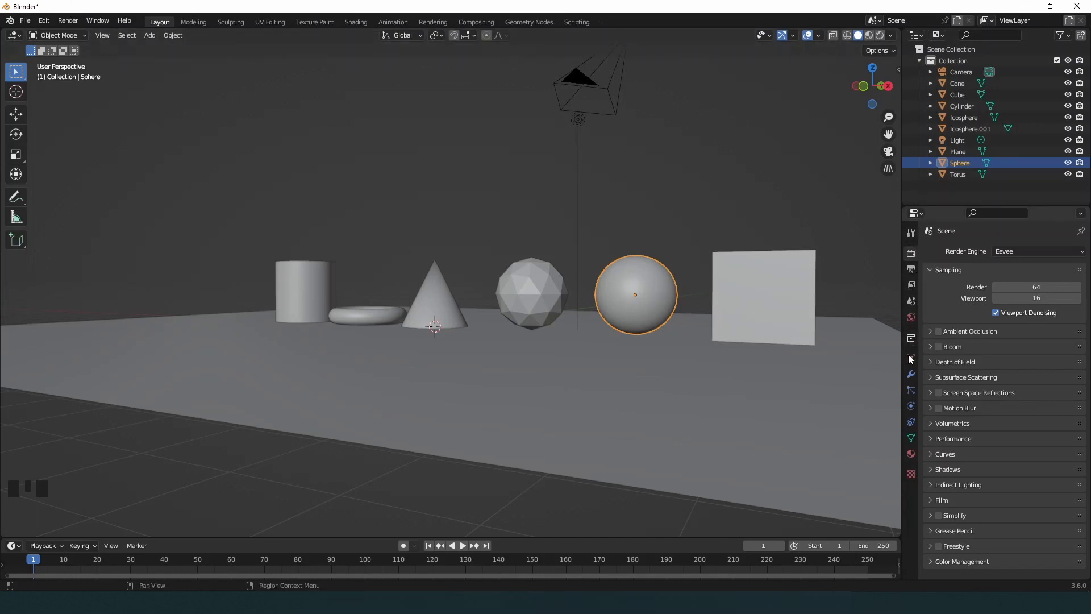
click(911, 455)
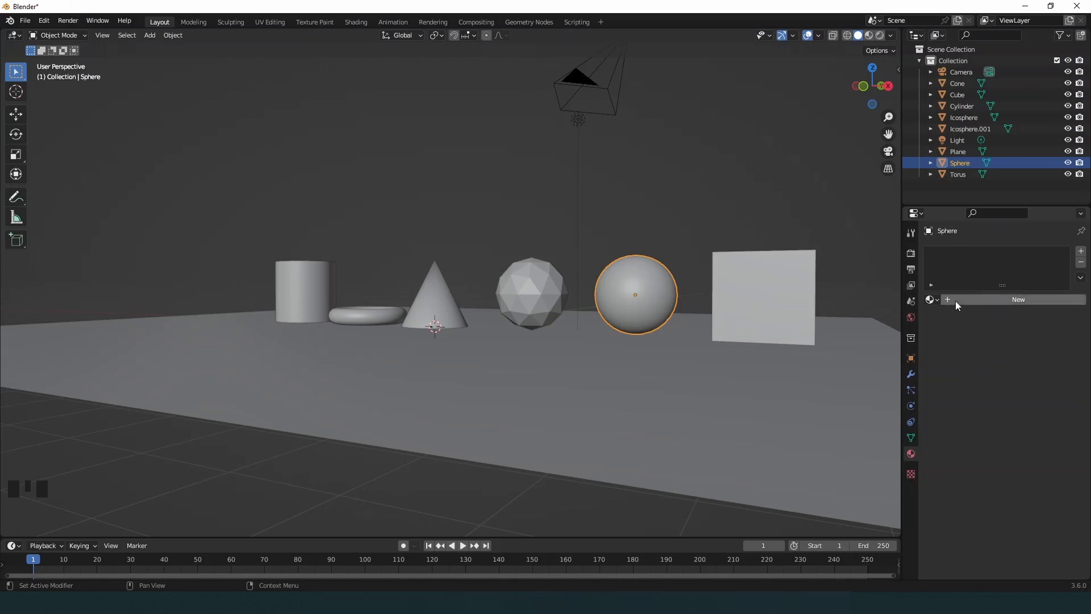
click(1019, 299)
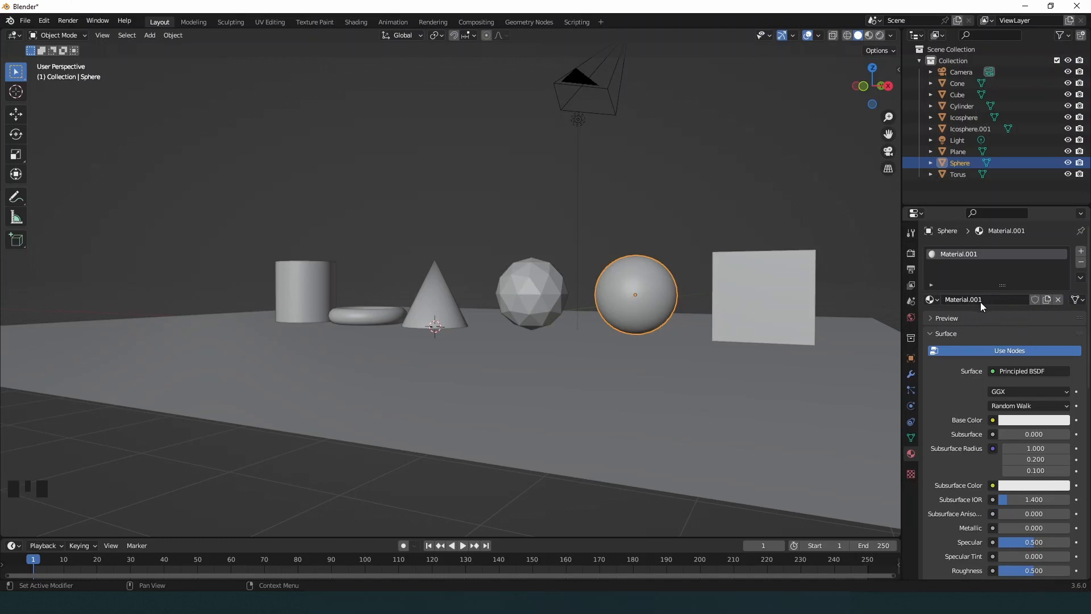
Step: Set the Base Color of the sphere's material to orange, with hue 0.019 and saturation 0.967
scroll(963, 409, down, 3)
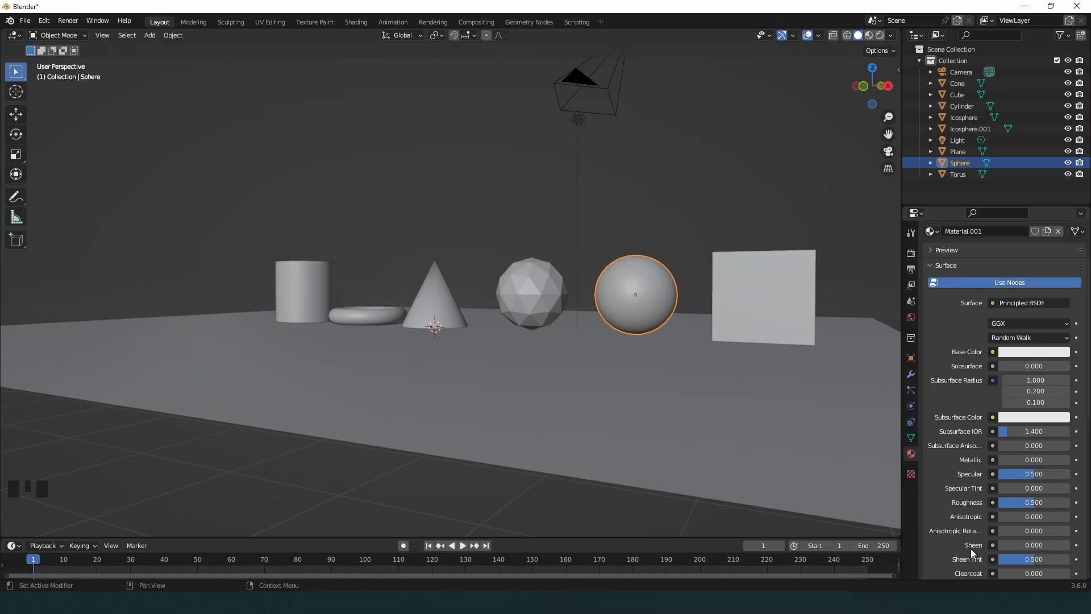
scroll(970, 548, down, 5)
scroll(975, 551, up, 5)
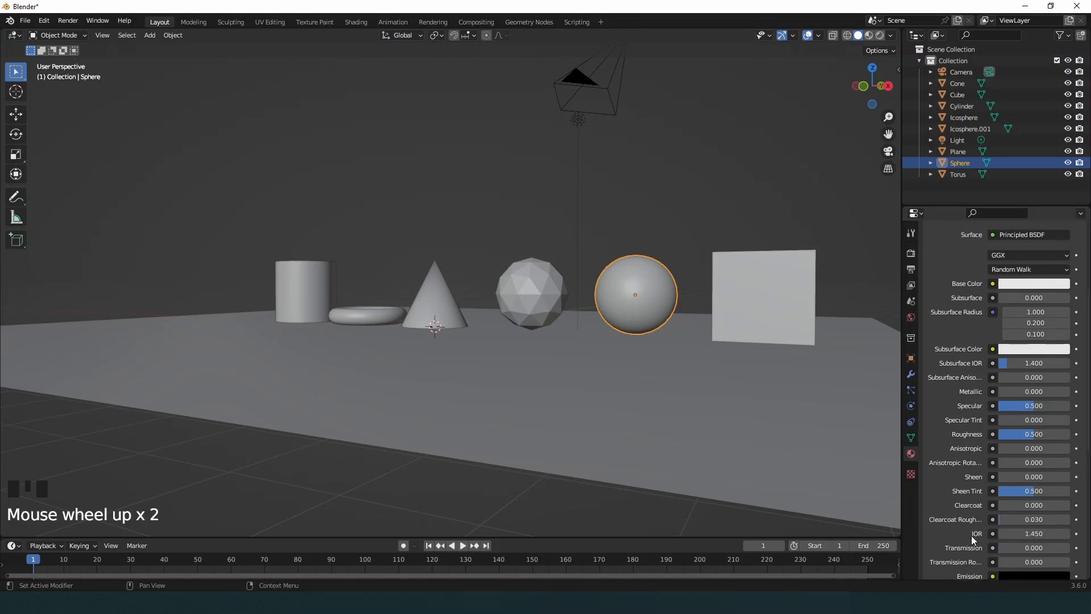
scroll(989, 489, up, 2)
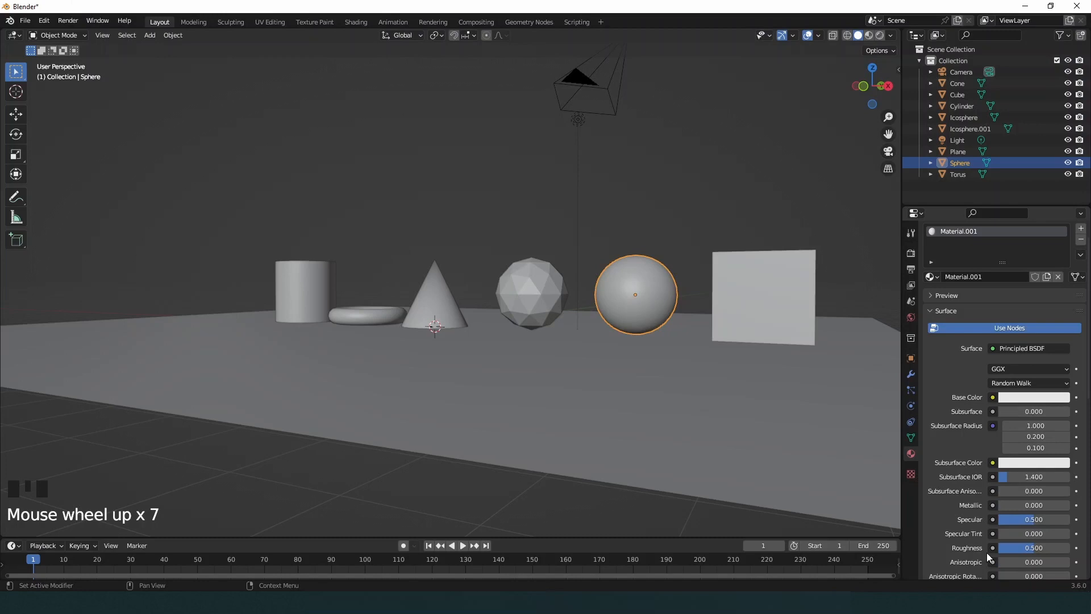
click(1025, 398)
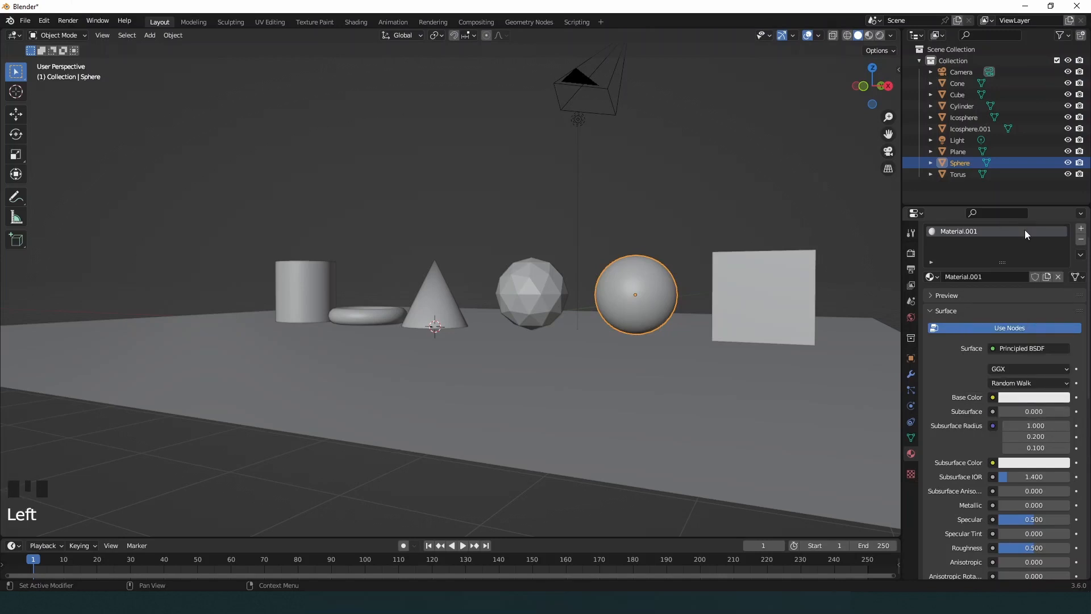
click(1021, 396)
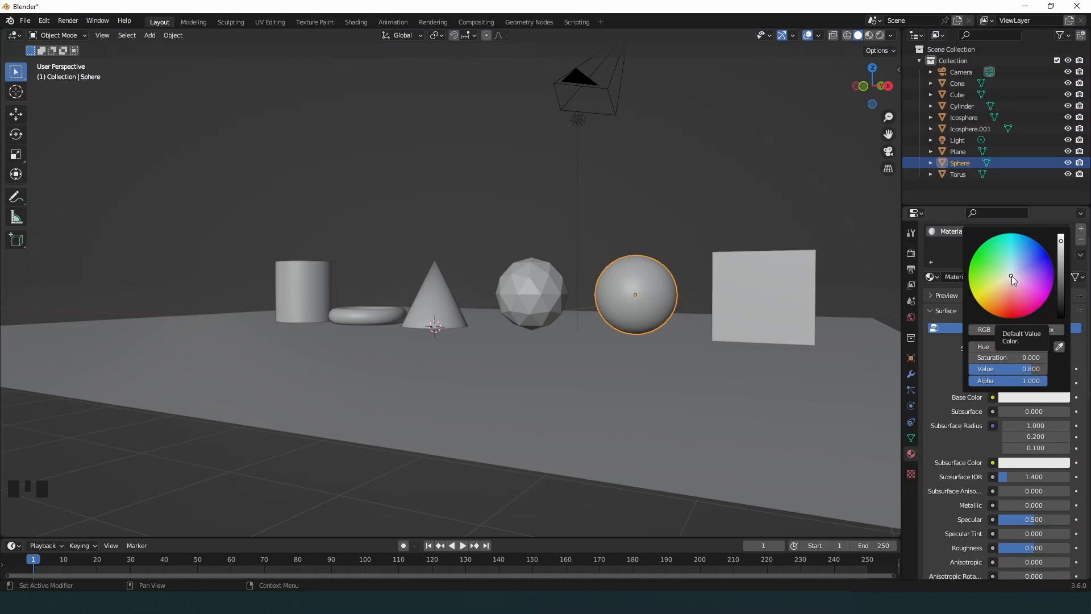
drag(1012, 275, 1001, 309)
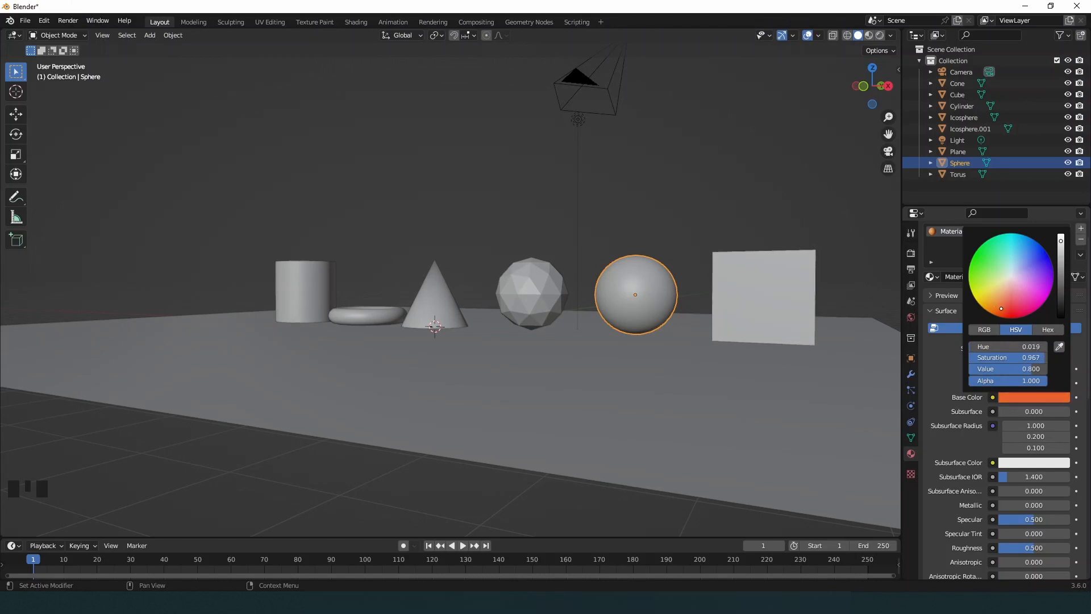
click(943, 366)
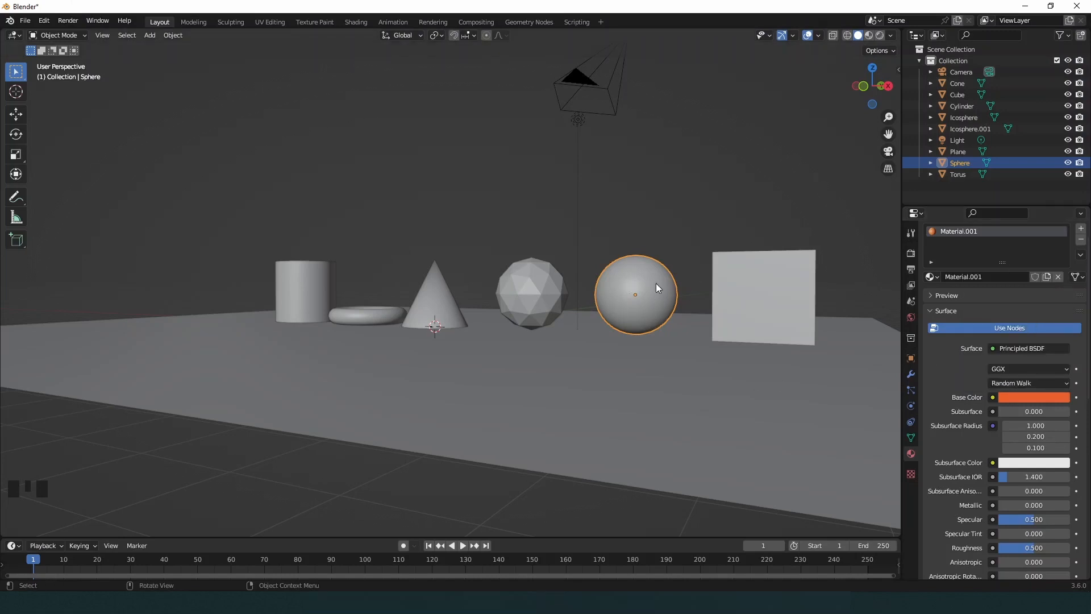
Step: Display the viewport in Material Preview shading and check the colour on the sphere
click(636, 282)
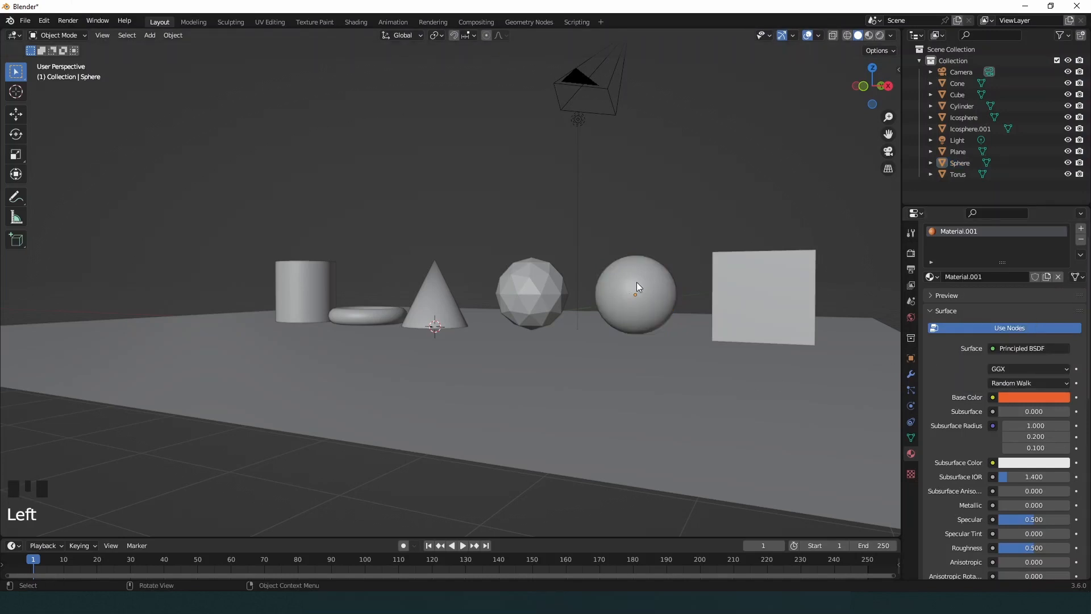
click(637, 282)
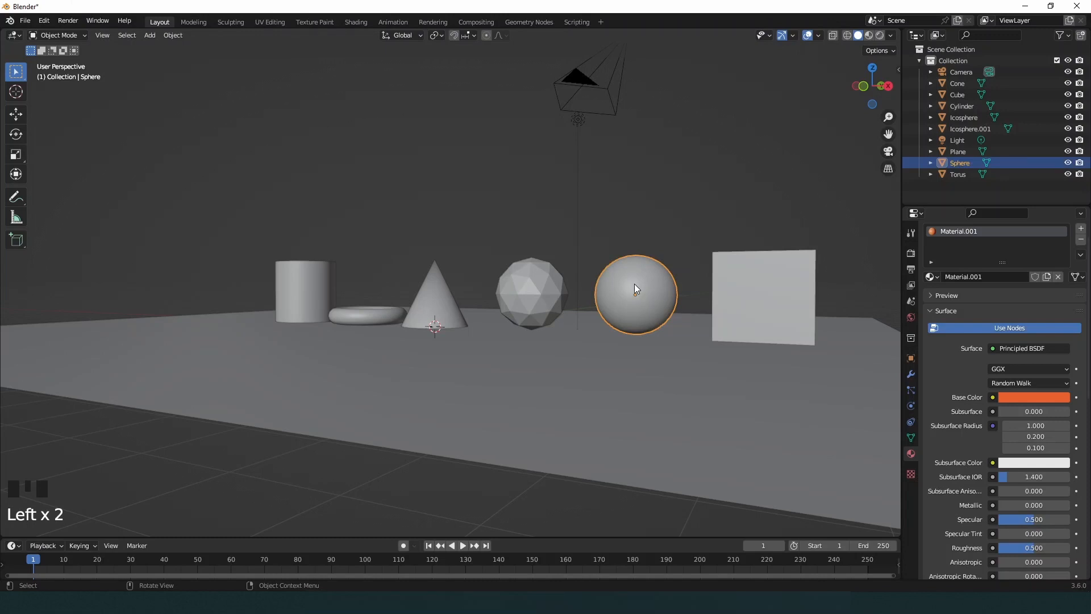
click(691, 186)
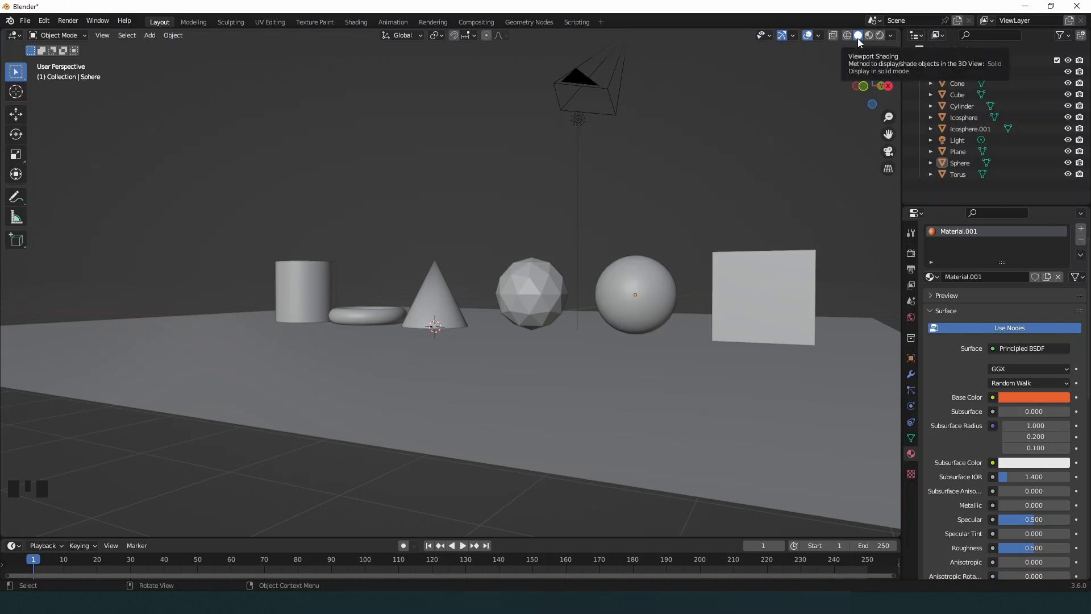
click(643, 278)
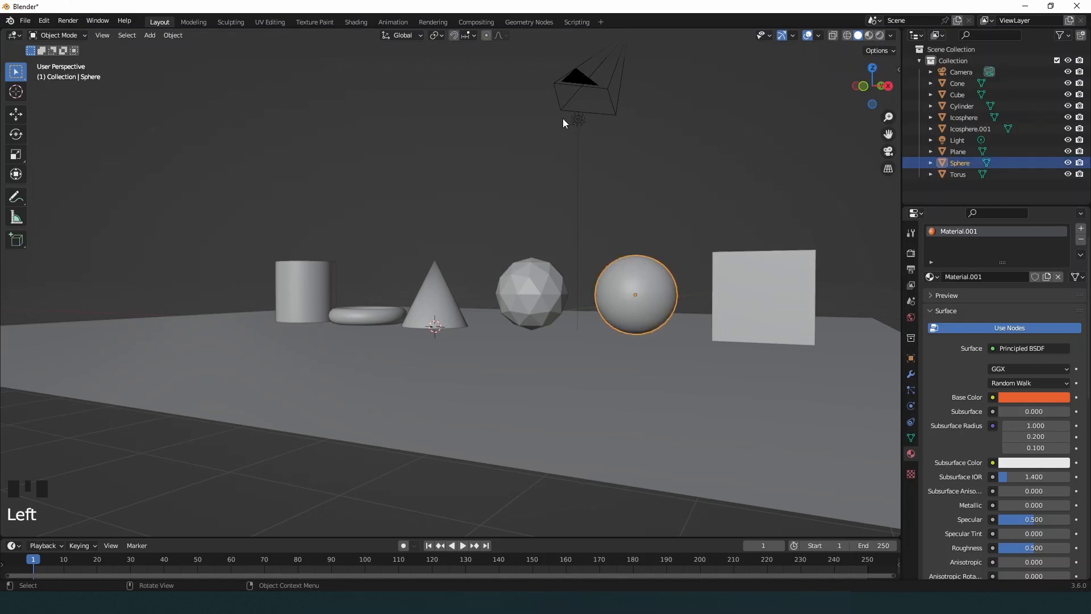
click(578, 119)
click(578, 118)
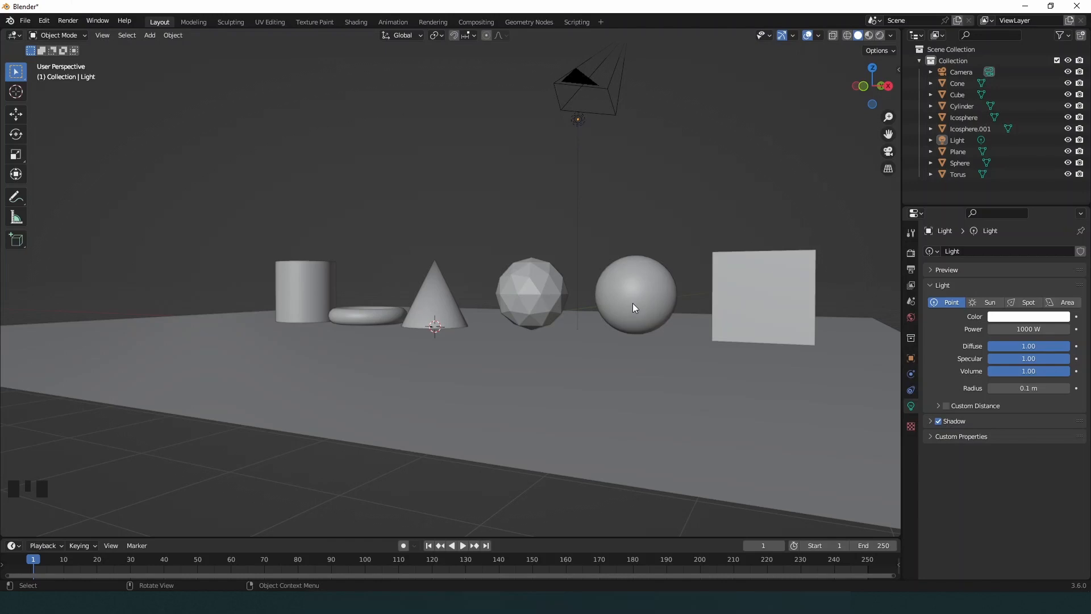
click(870, 35)
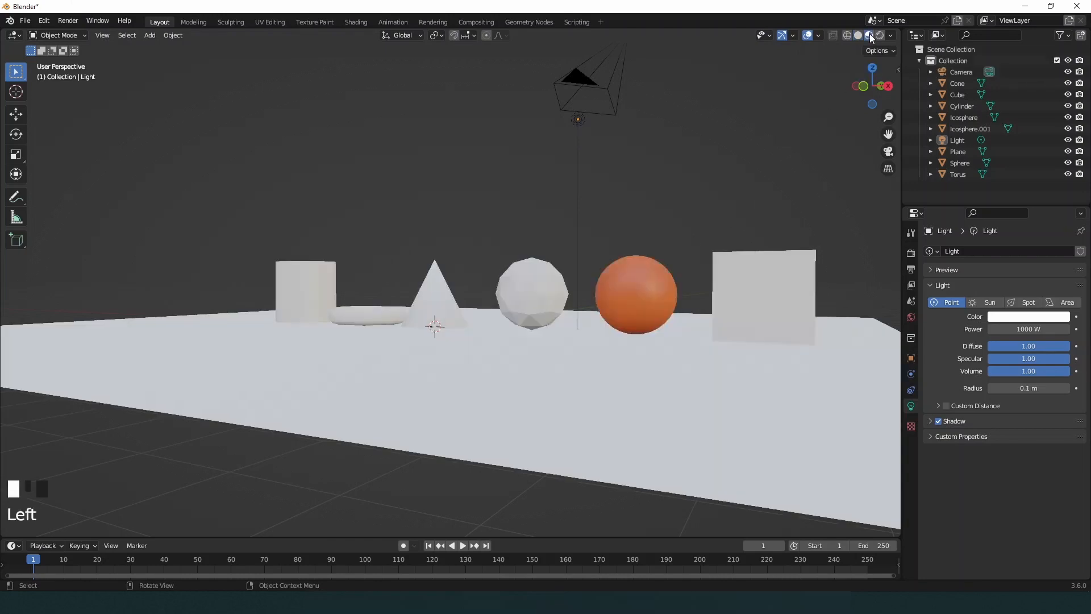
click(650, 299)
click(647, 279)
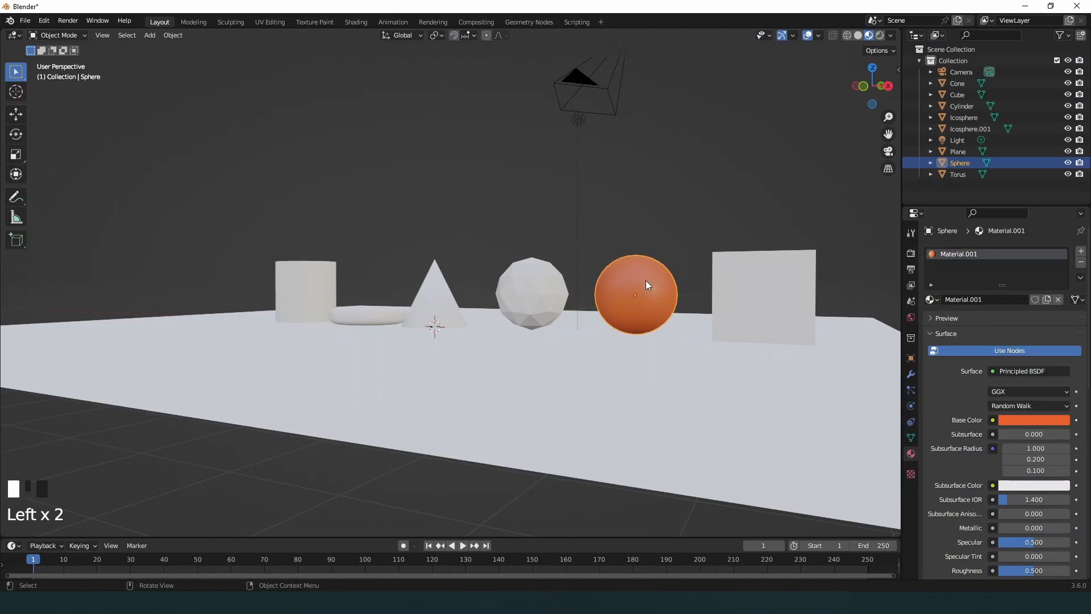
click(813, 63)
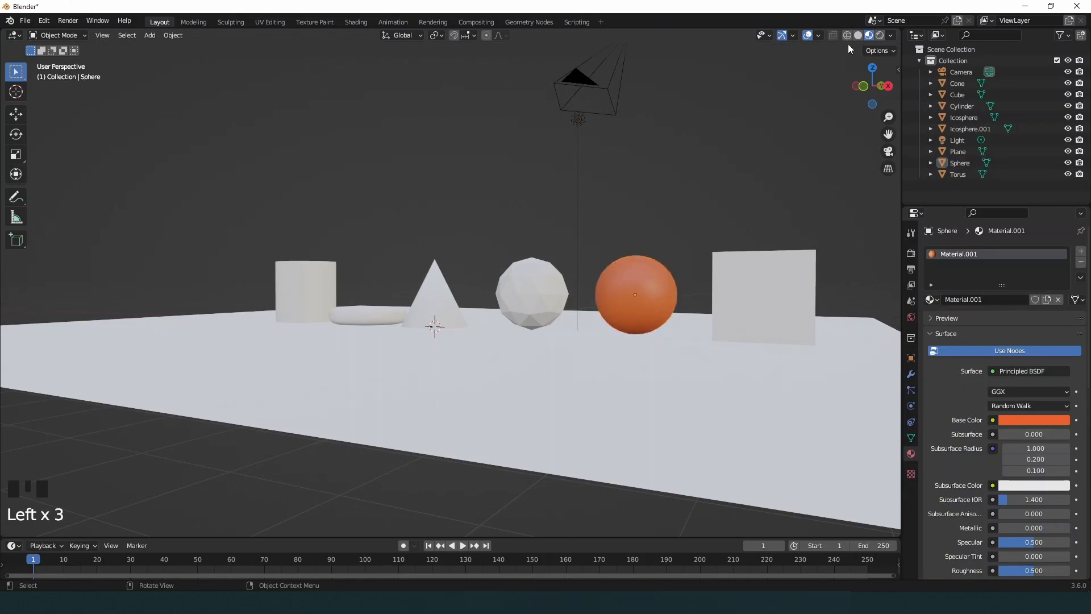
Step: Display the scene in Rendered shading to check how the point light affects the sphere and its shadow
click(879, 36)
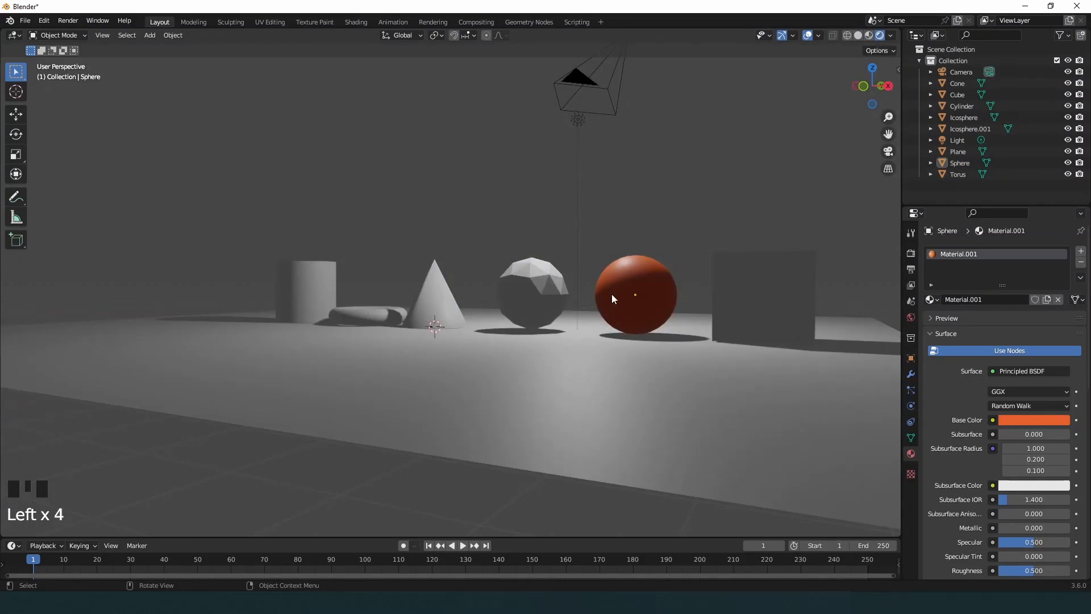
click(611, 295)
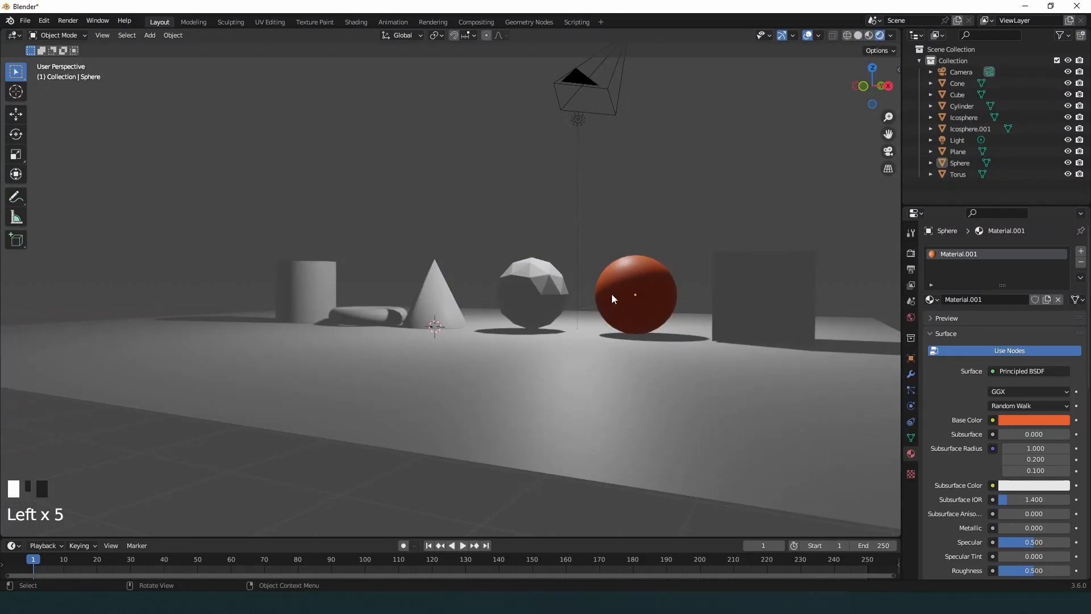
click(578, 118)
click(636, 166)
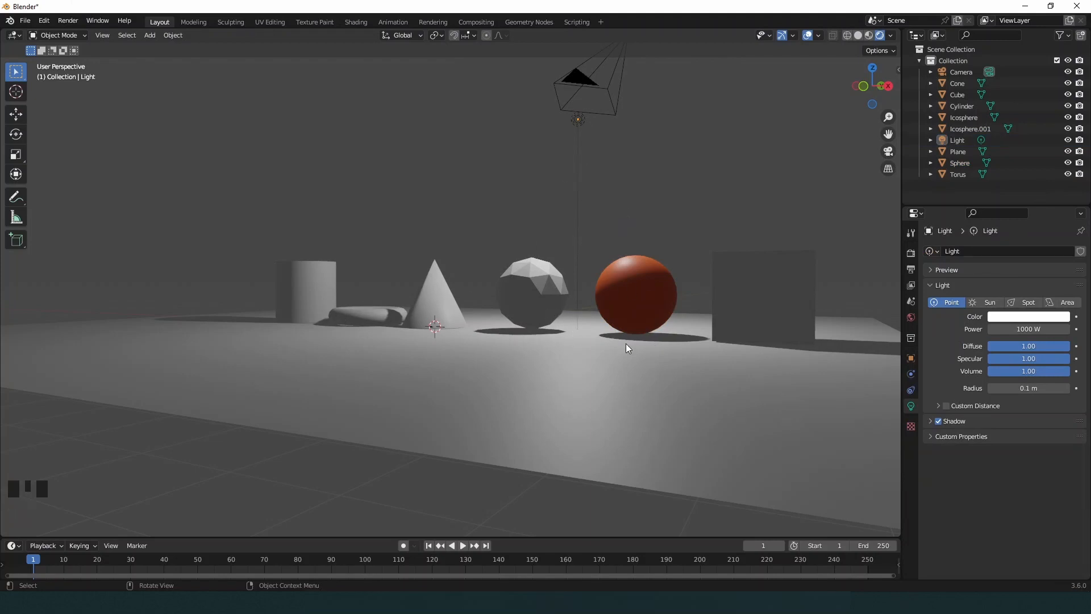
Step: Return the viewport to Solid shading and select the point light above the row of objects
click(857, 36)
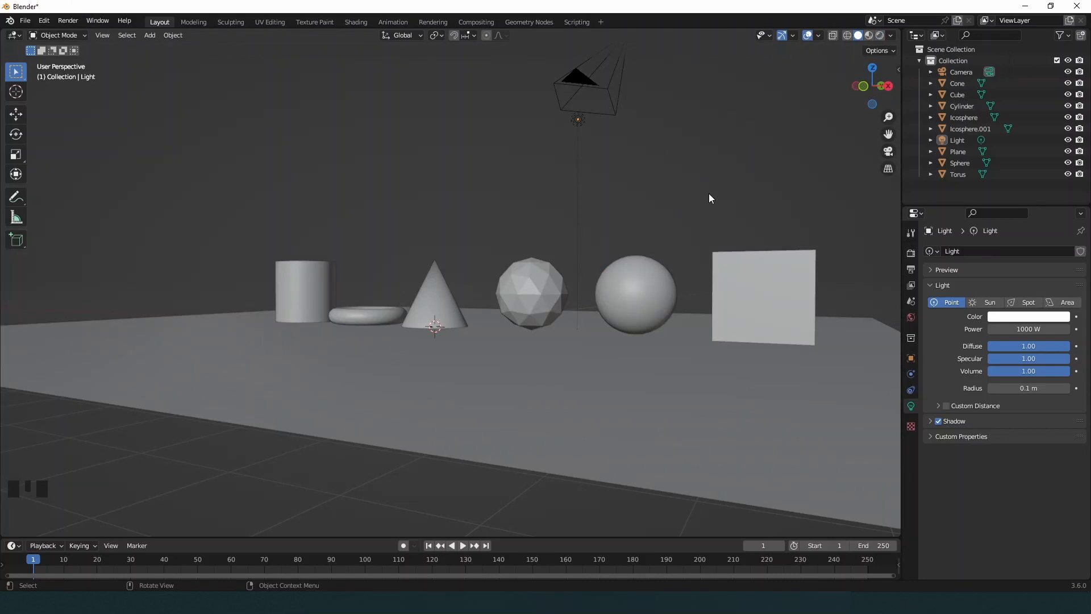
click(579, 120)
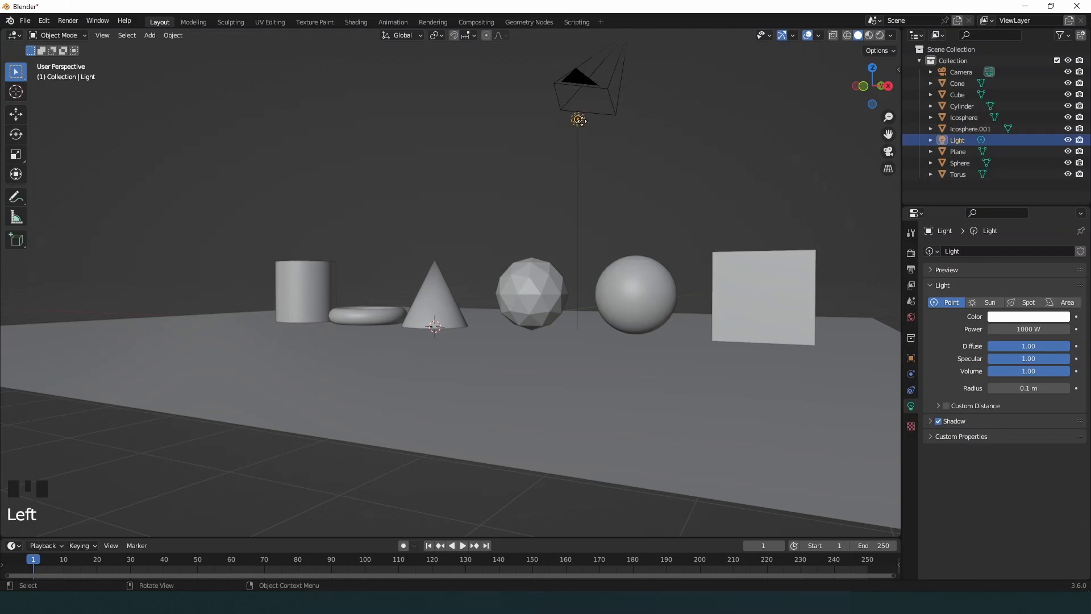
Step: Display the viewport in Rendered shading and deselect the point light above the row of objects
click(880, 35)
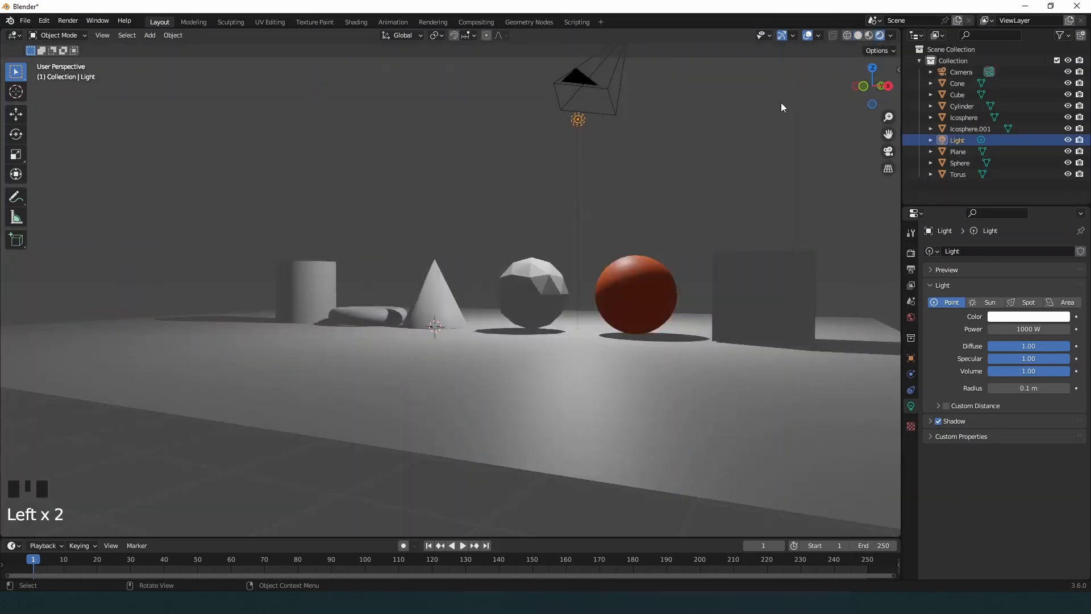
click(657, 198)
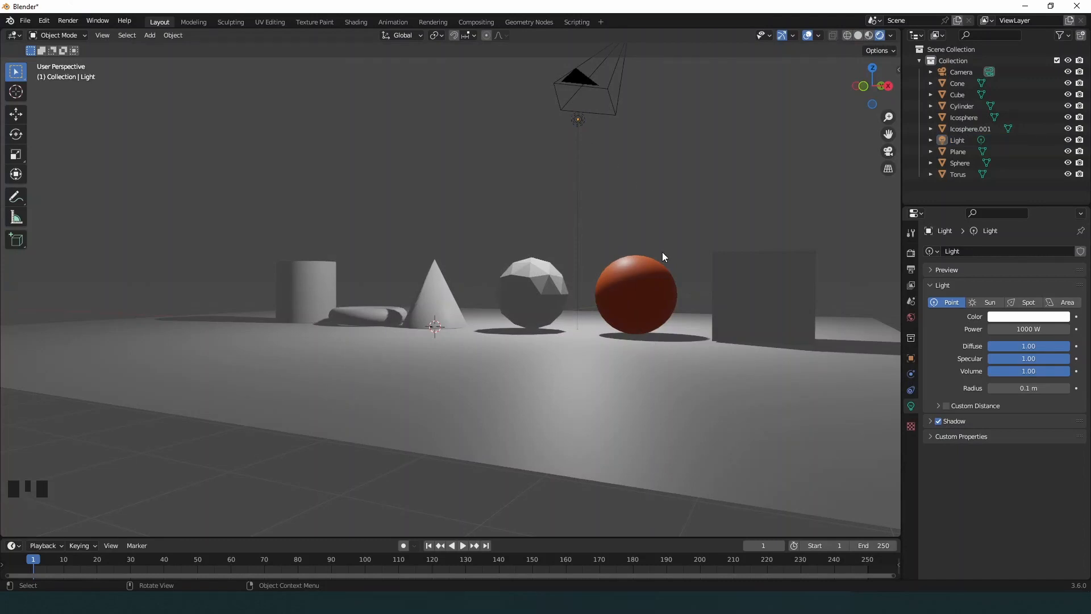
scroll(637, 252, down, 1)
scroll(612, 252, up, 1)
middle_drag(421, 325, 480, 335)
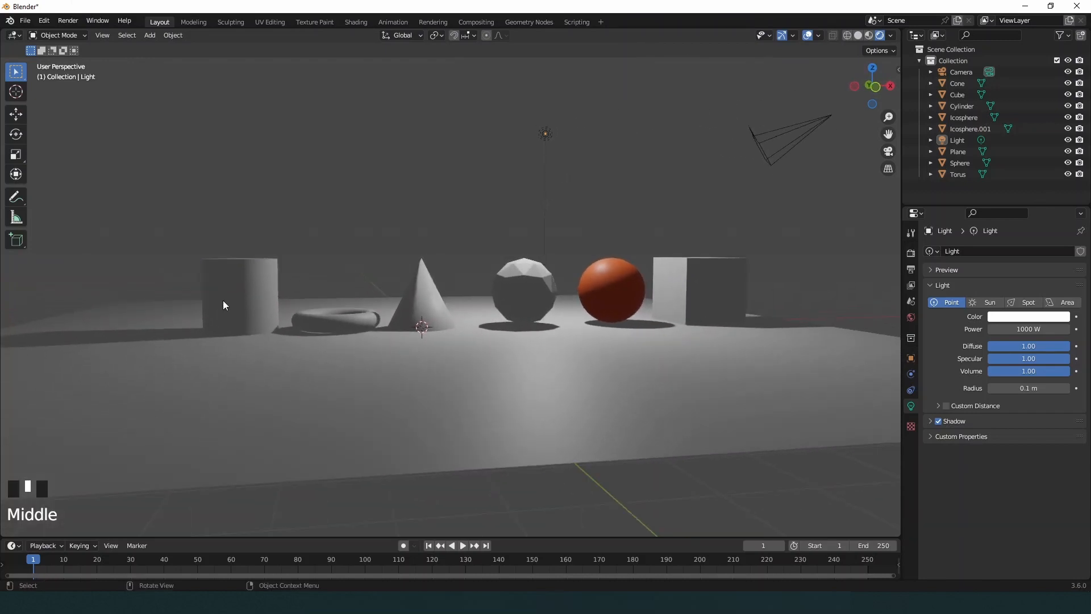
Step: Give the cylinder a new material with a green Base Color, hue 0.391 and saturation 0.938
click(243, 290)
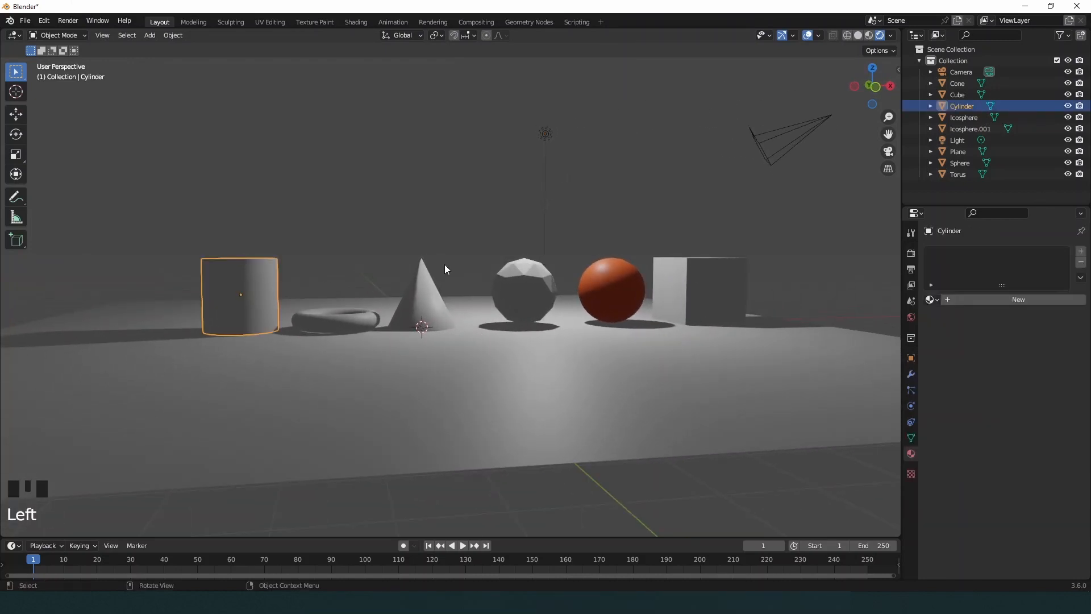
click(911, 440)
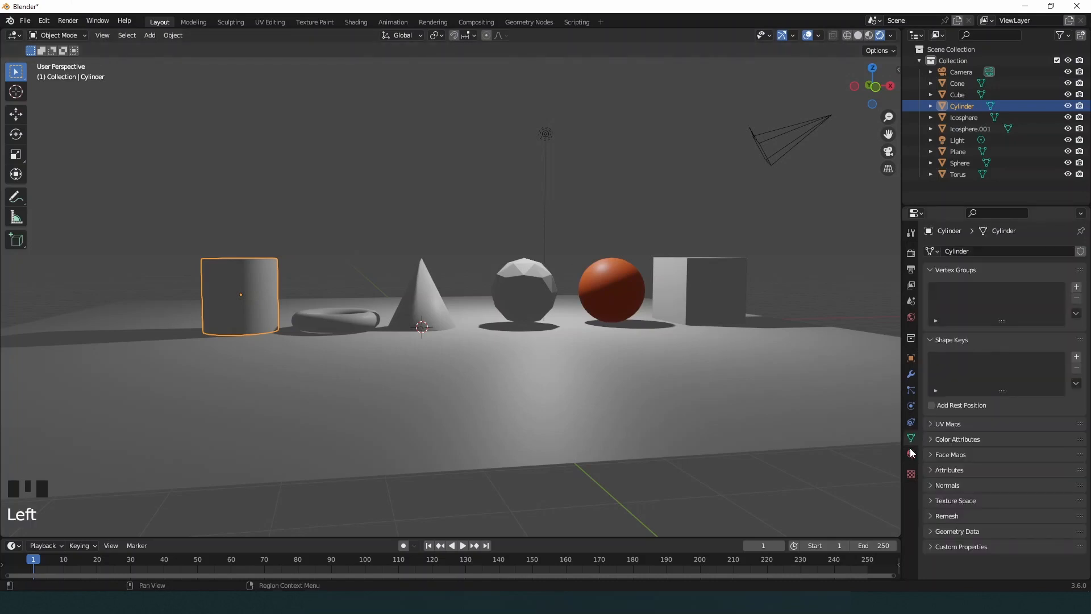
click(912, 456)
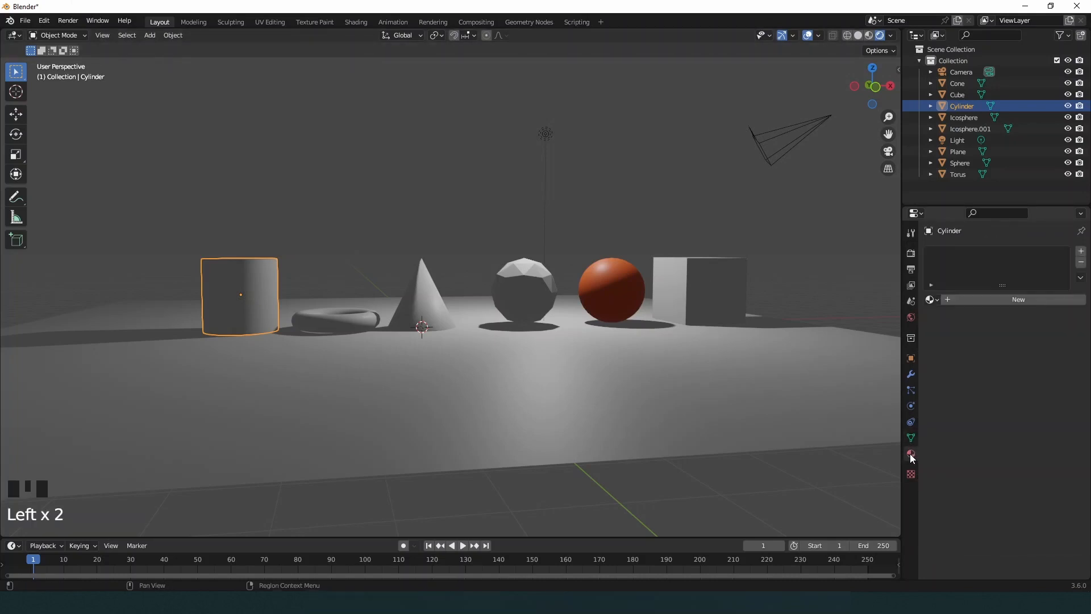
click(1005, 301)
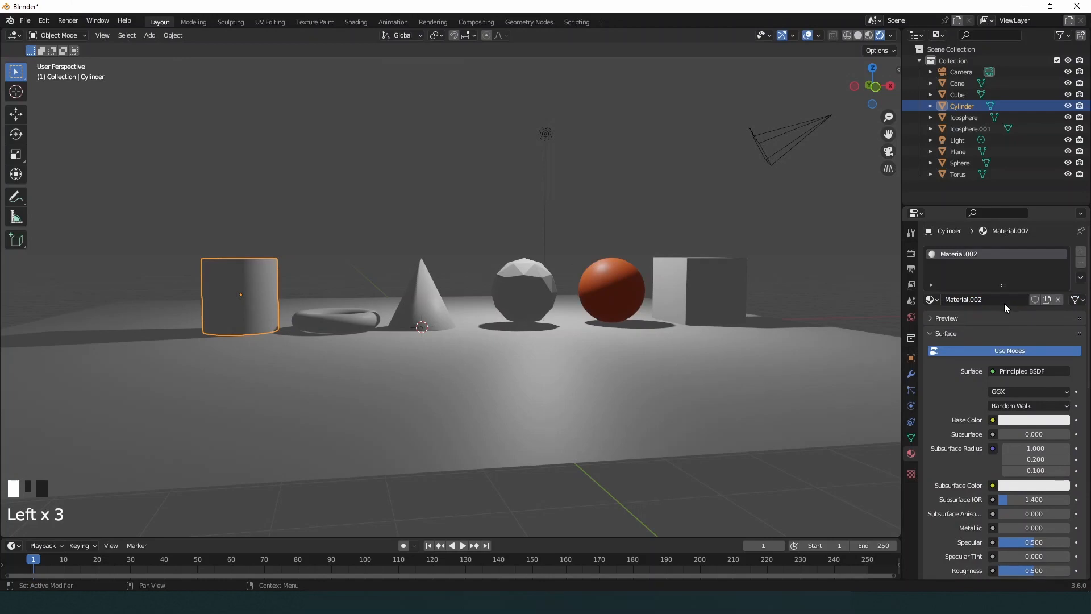
click(1019, 421)
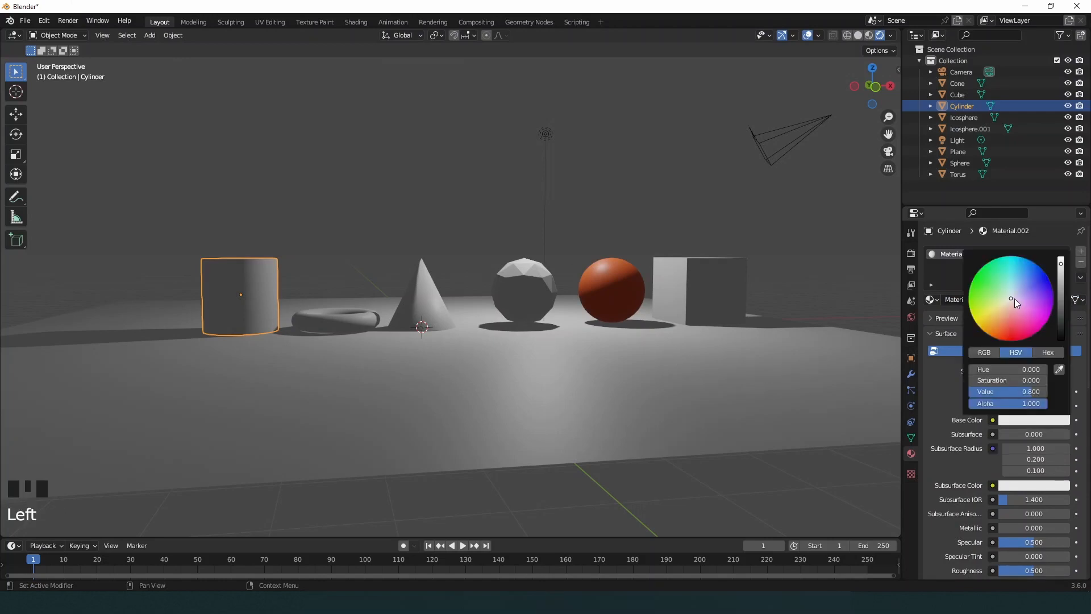
drag(1012, 295, 997, 272)
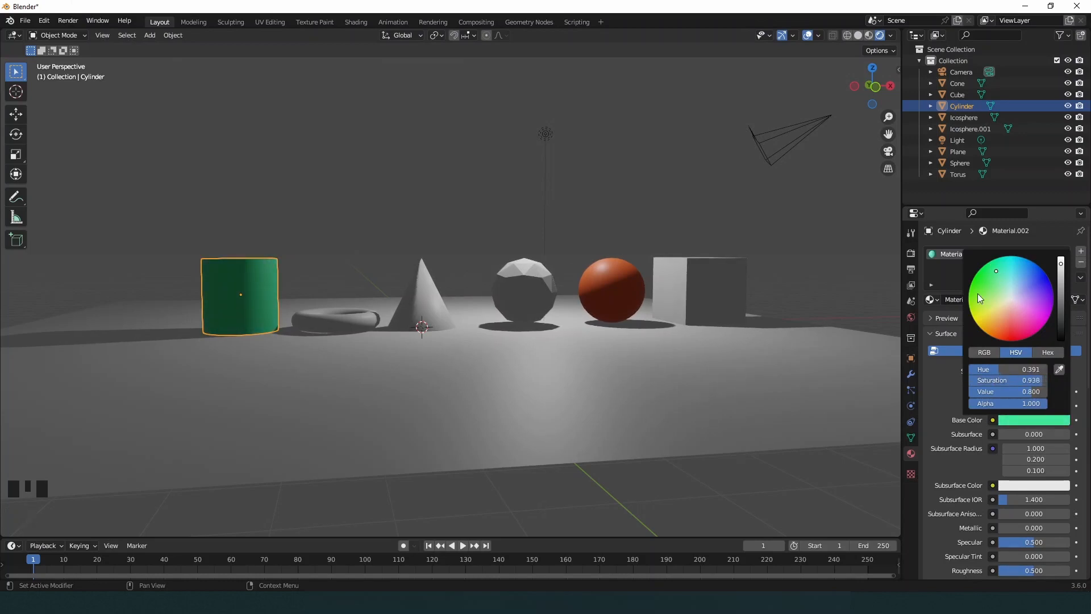
Step: Give the torus a new material with a blue Base Color
click(341, 319)
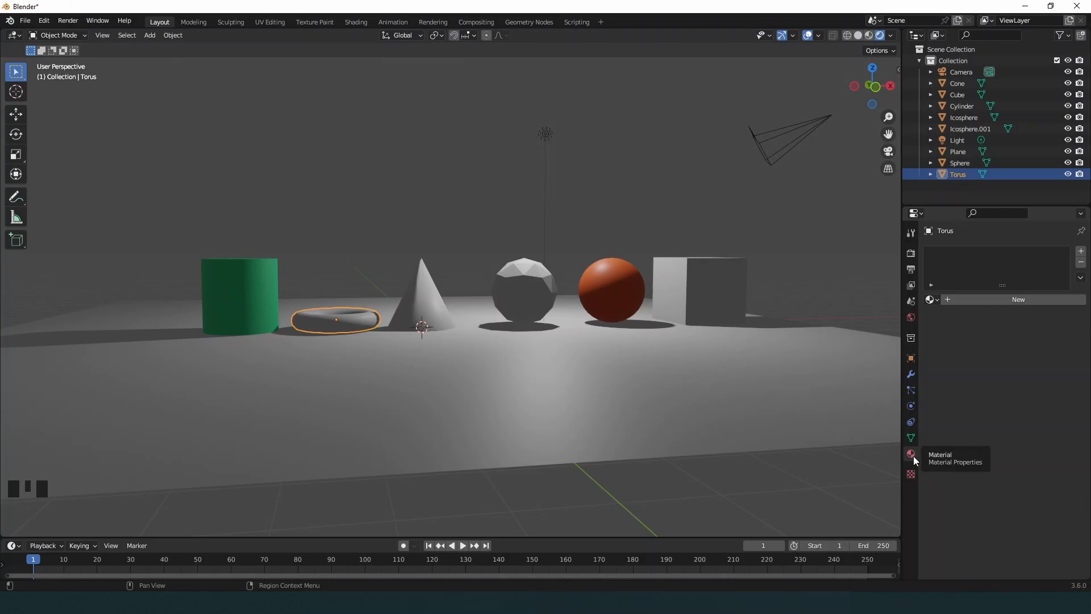
click(1009, 299)
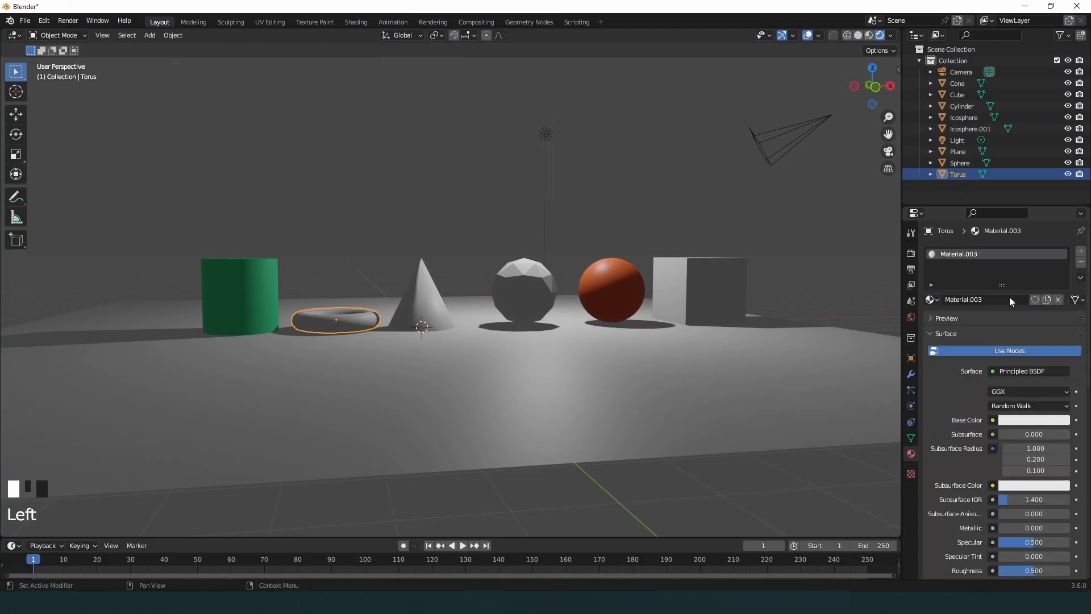
click(1039, 421)
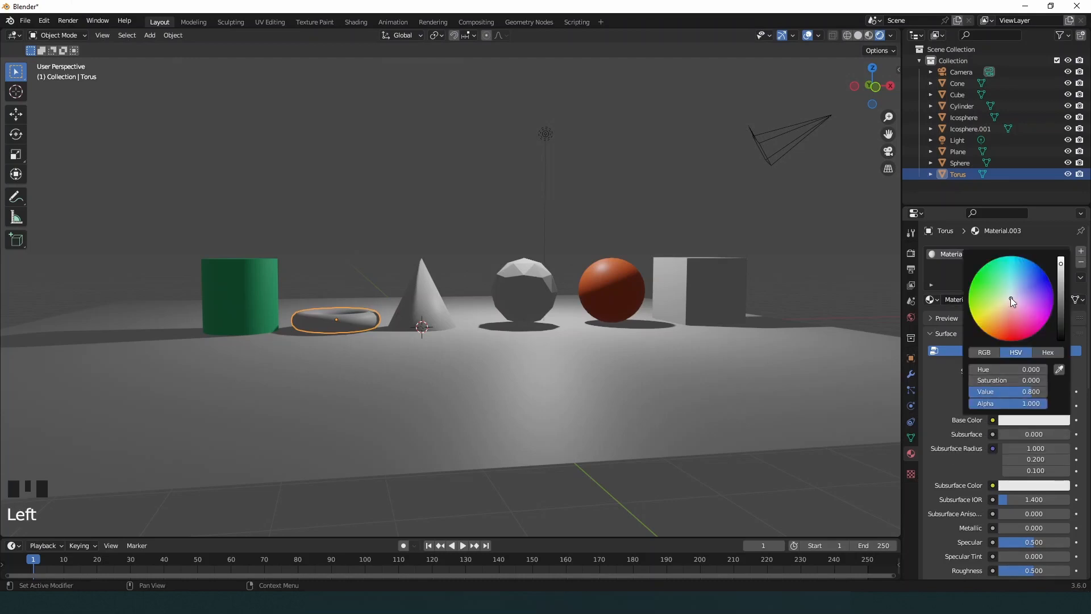
mouse_move(1010, 298)
mouse_down()
mouse_move(1021, 272)
mouse_move(1035, 273)
mouse_up()
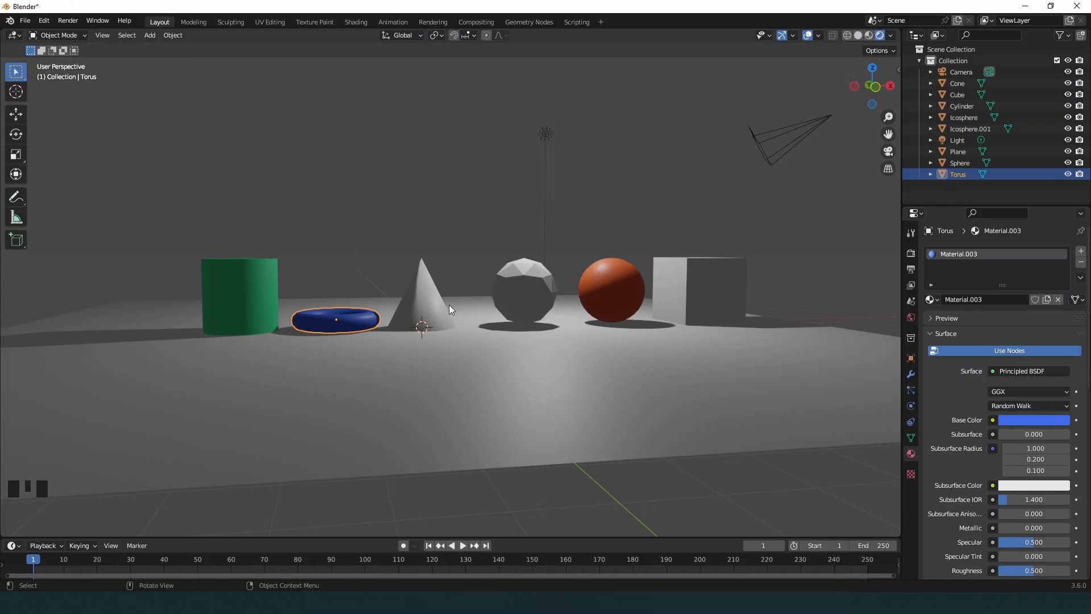
Step: Give the cone a new material with a pink Base Color, hue 0.968 and saturation 0.845, and slightly lower its brightness
click(419, 298)
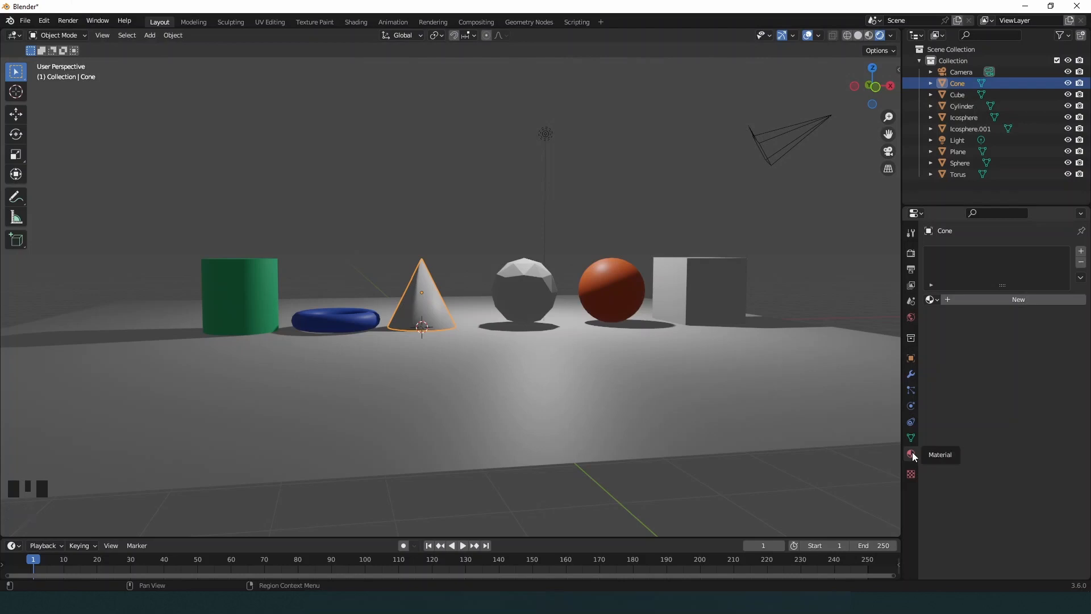
click(1003, 299)
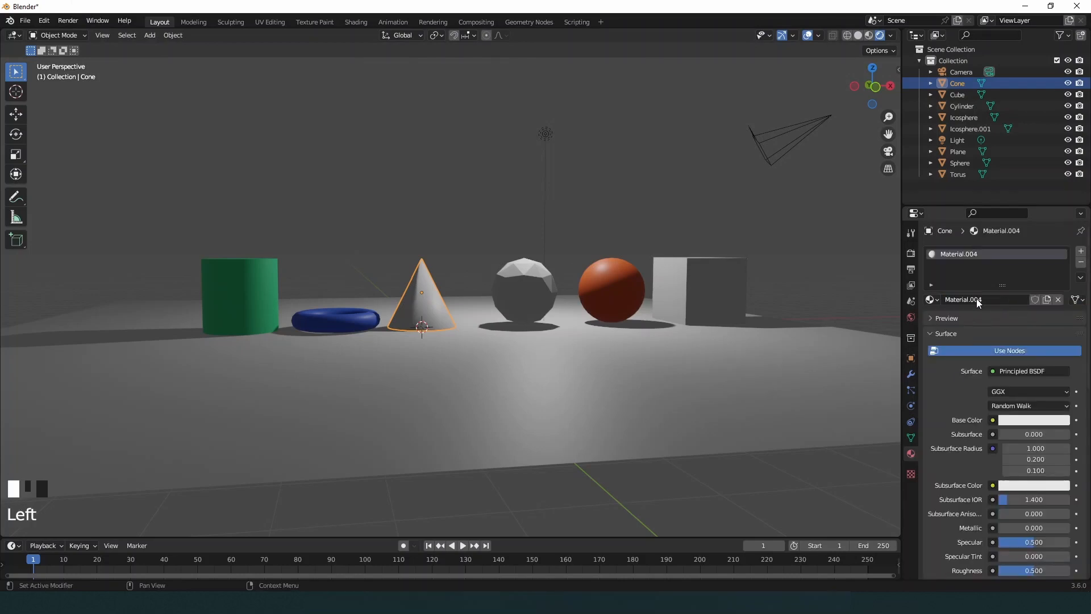
click(1027, 419)
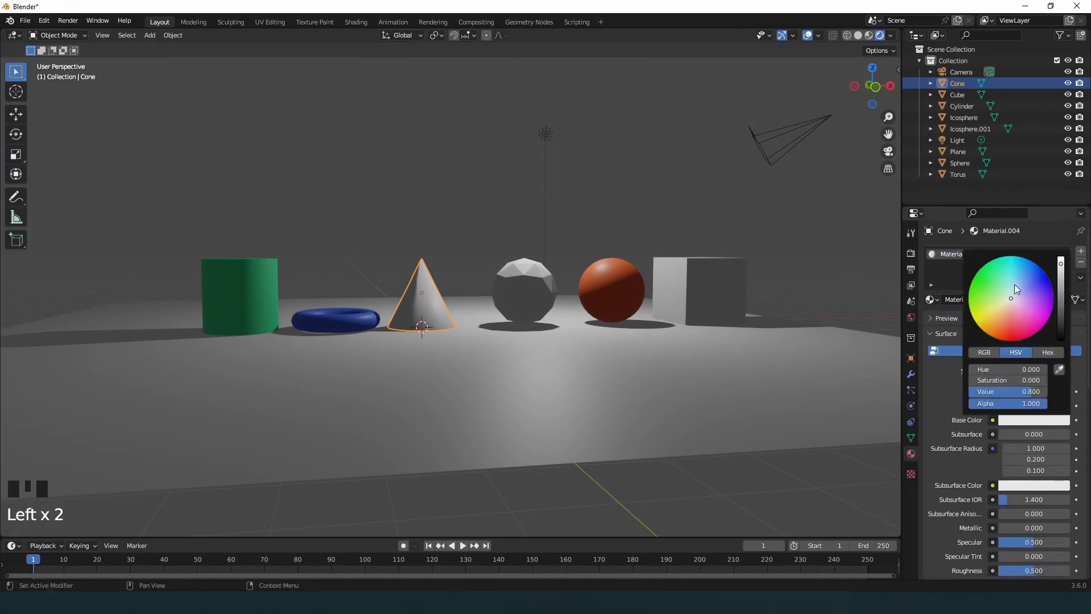
click(1025, 316)
mouse_move(1024, 316)
mouse_down()
mouse_move(1032, 322)
mouse_move(1018, 321)
mouse_up()
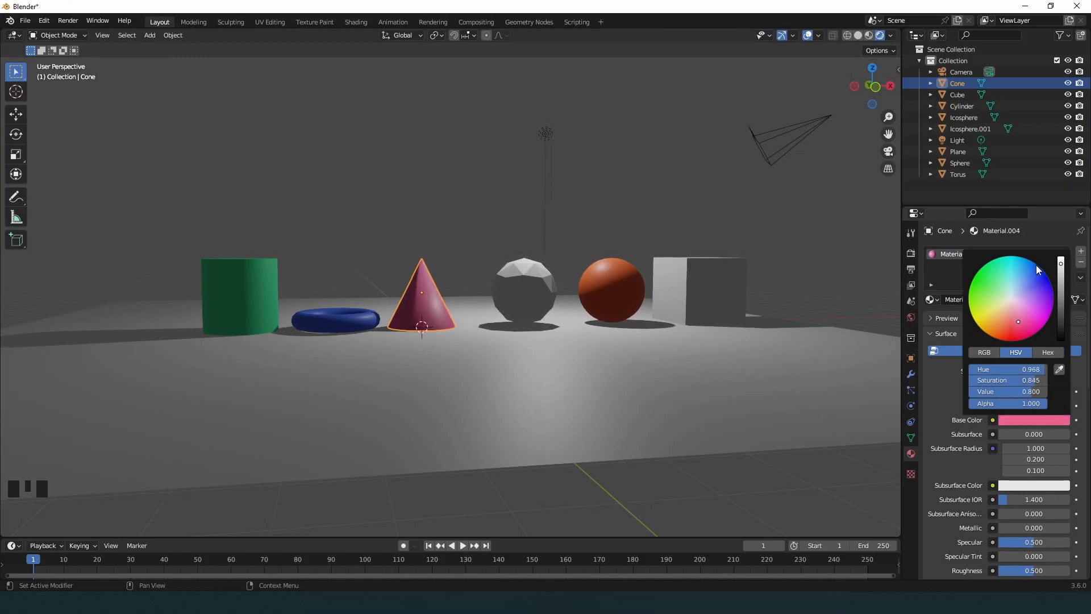
mouse_move(1061, 266)
mouse_down()
mouse_move(1061, 294)
mouse_move(1061, 270)
mouse_up()
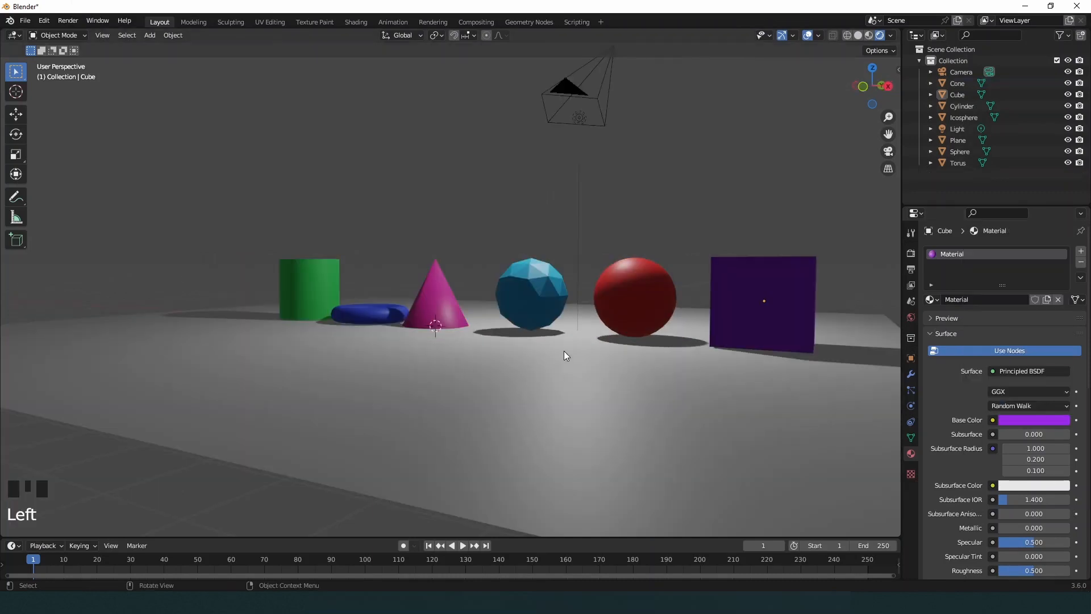
Step: Duplicate the point light above the row of objects, leaving the copy at the original's position
mouse_move(477, 359)
middle_down()
mouse_move(546, 362)
mouse_move(478, 366)
mouse_move(492, 361)
middle_up()
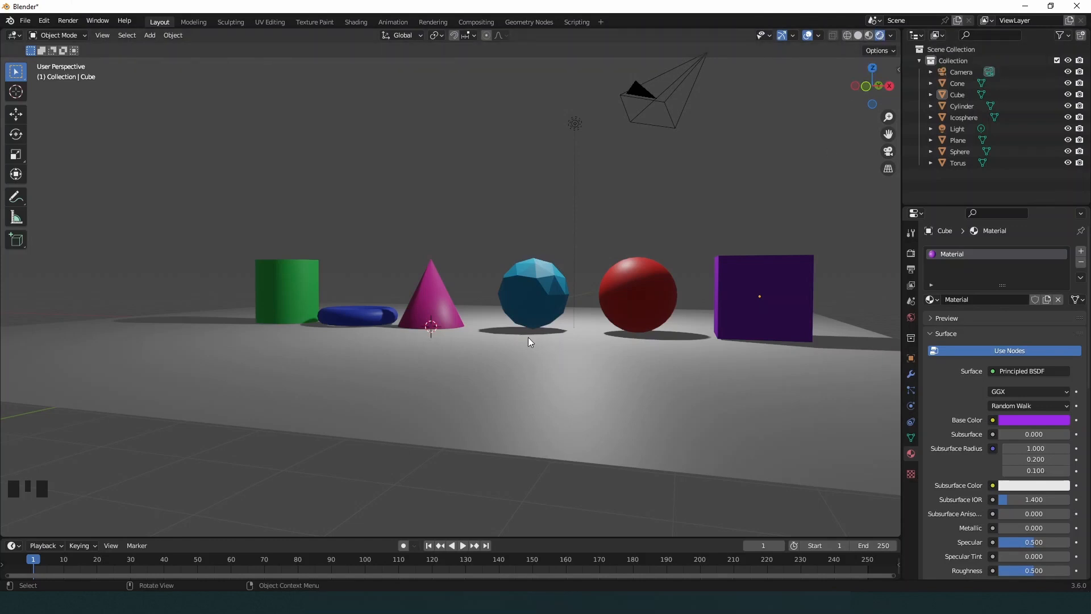
click(576, 123)
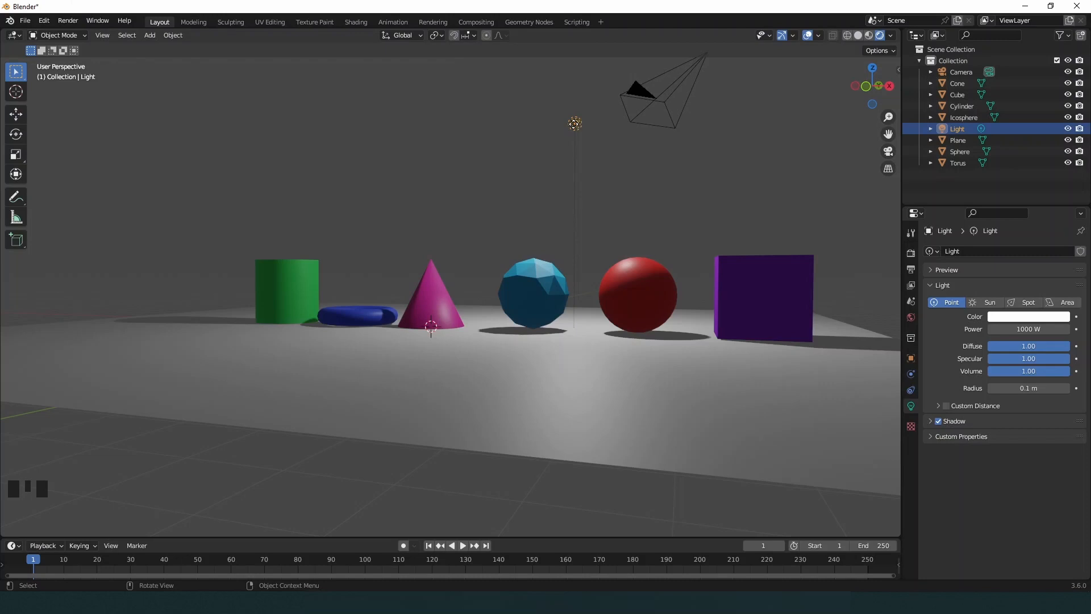
right_click(574, 124)
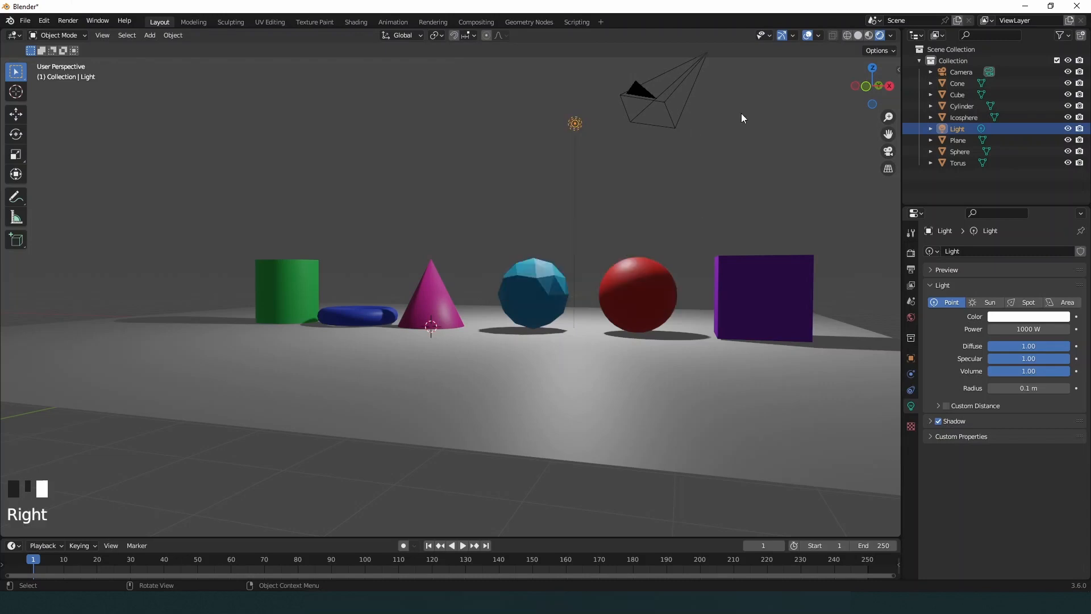
click(581, 136)
click(575, 124)
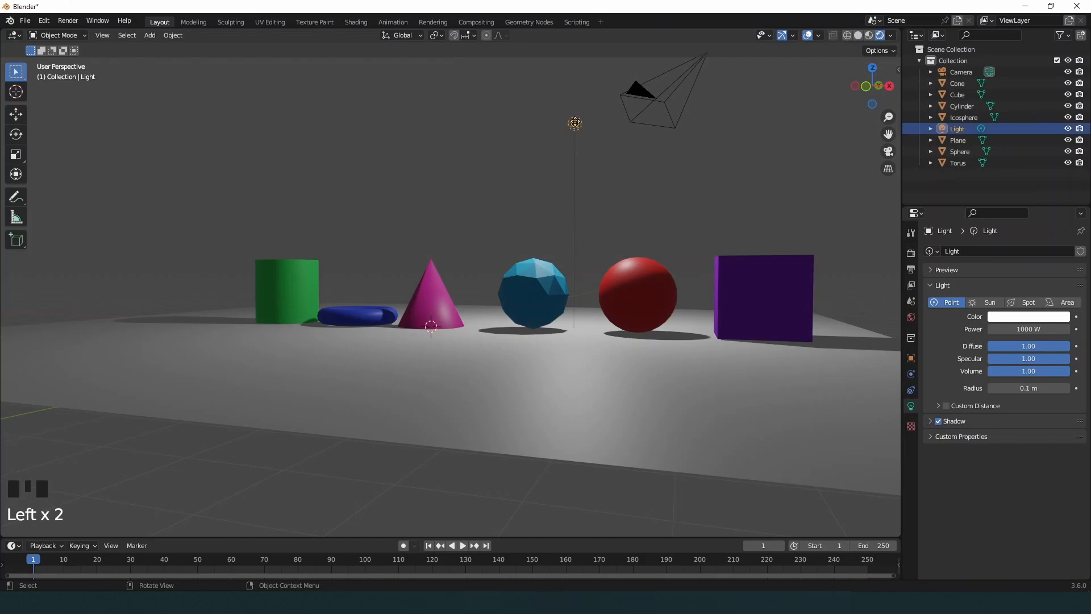
right_click(575, 122)
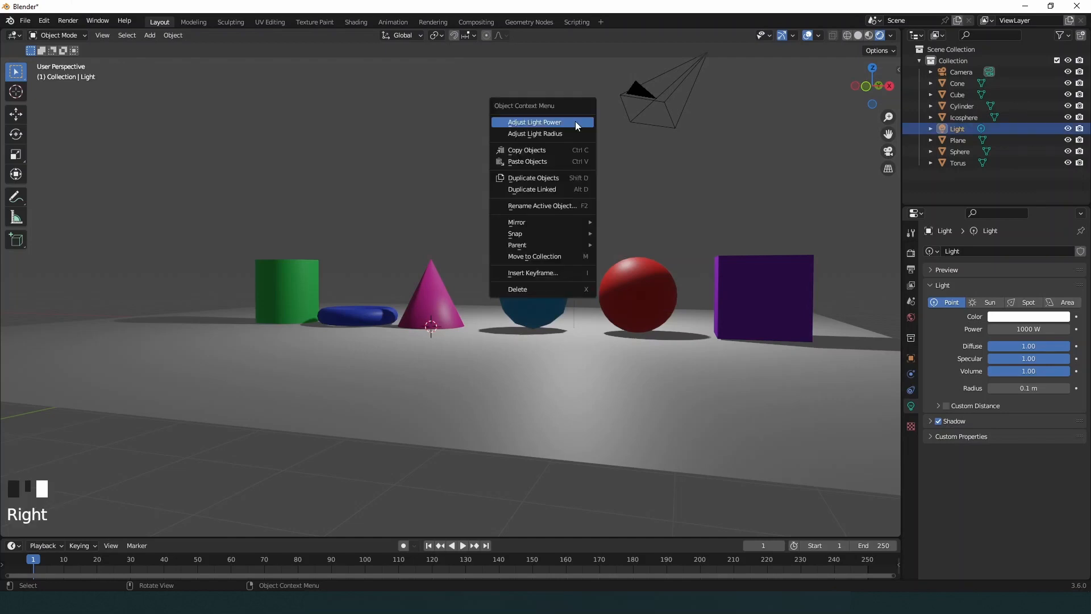
click(554, 180)
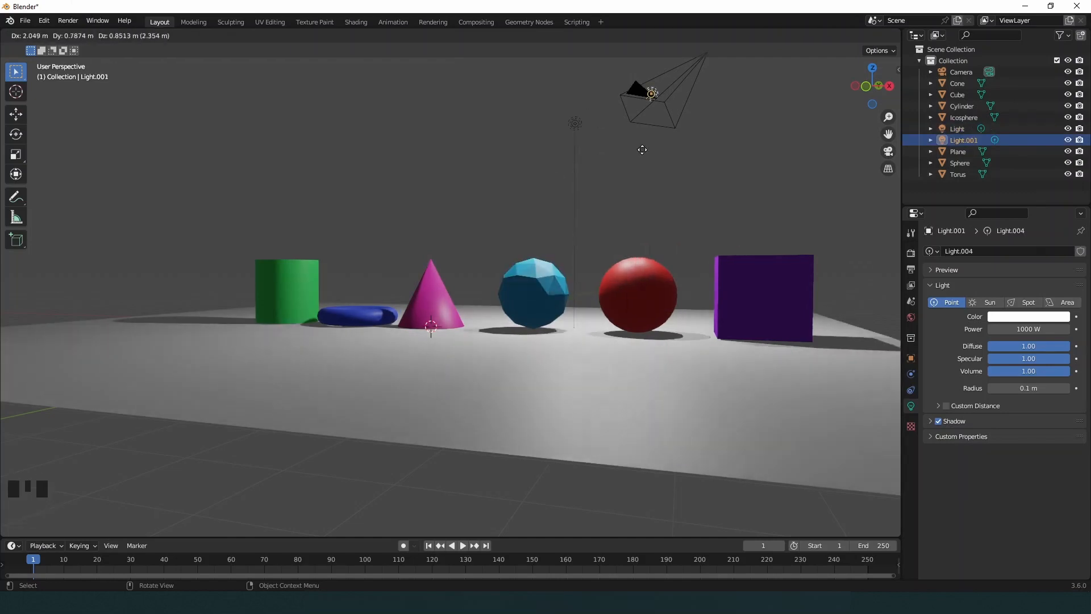
right_click(618, 159)
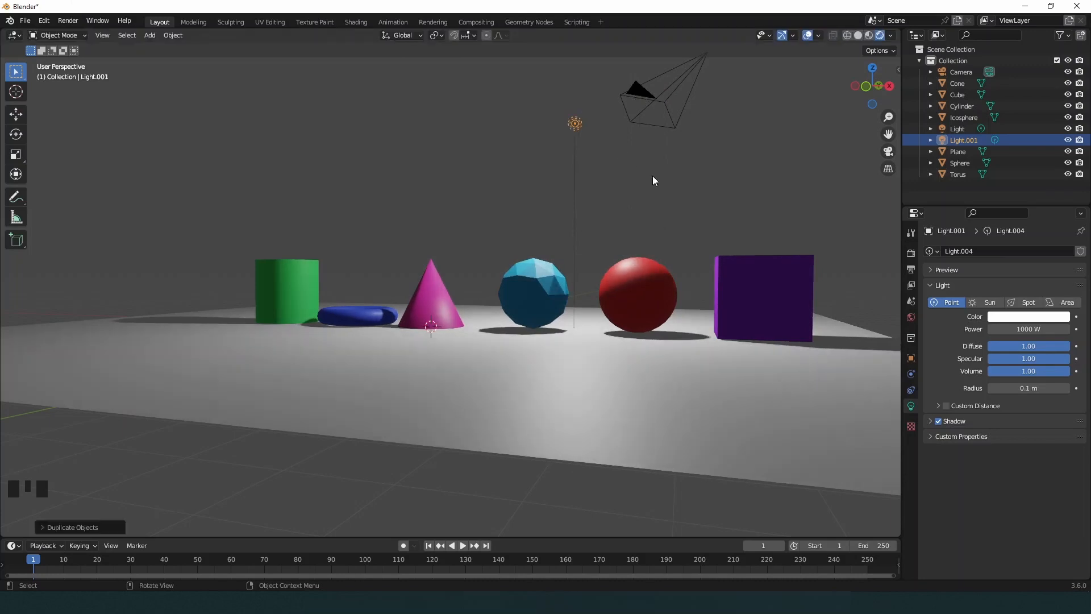
Step: Move the duplicated light about 10 m in the negative global X direction, above the cylinder, and deselect it
key(g)
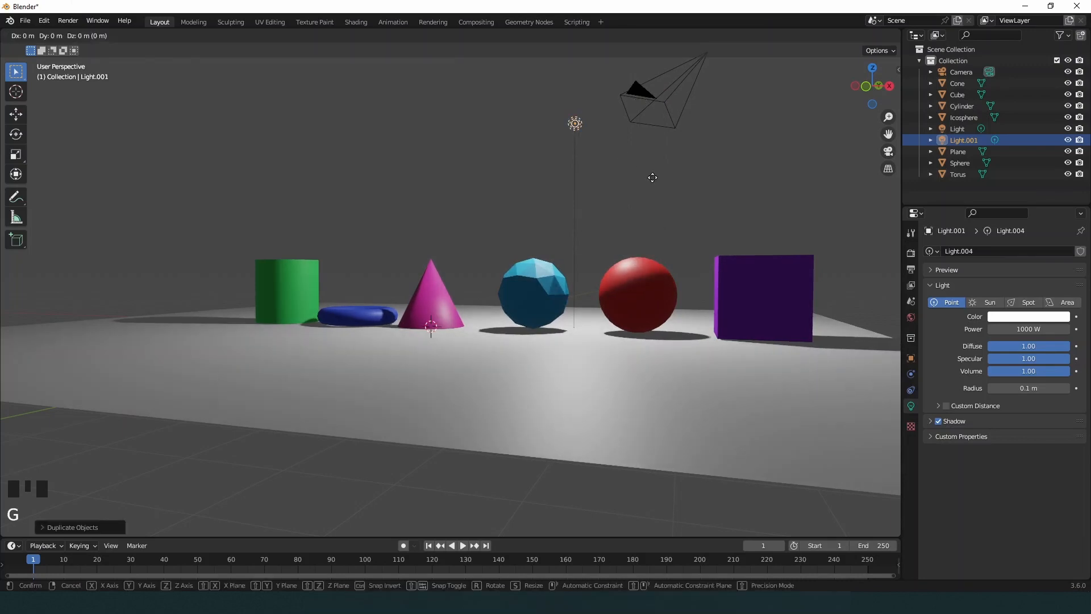
key(x)
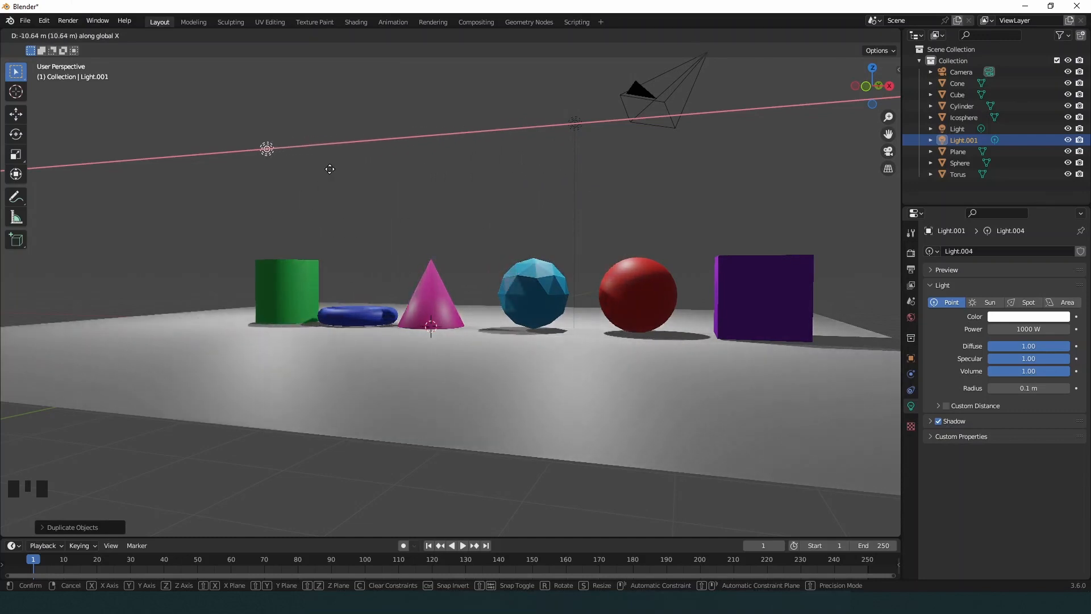
click(350, 171)
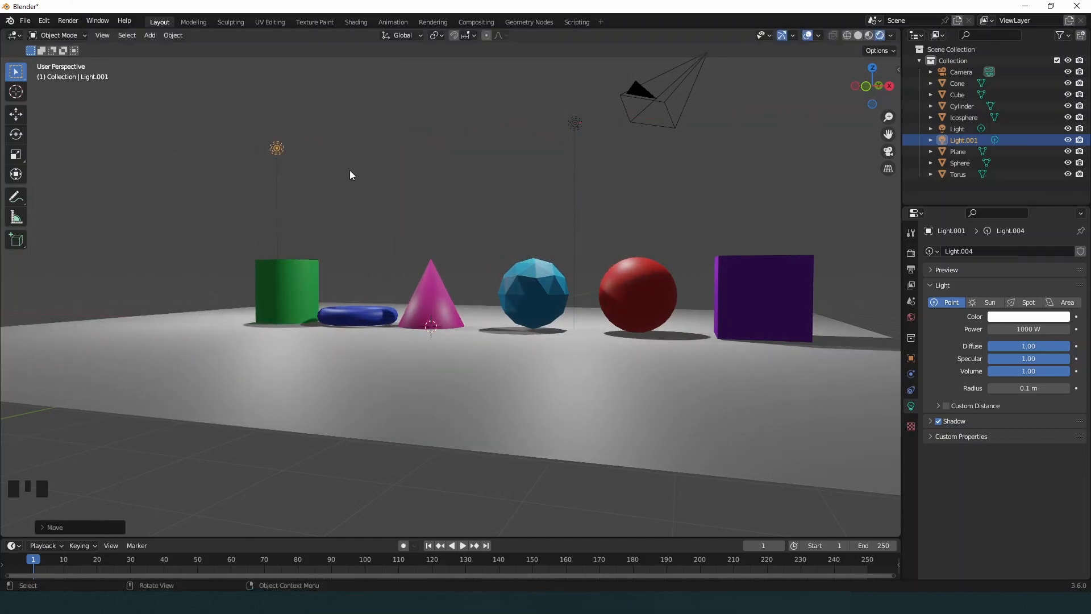
click(349, 170)
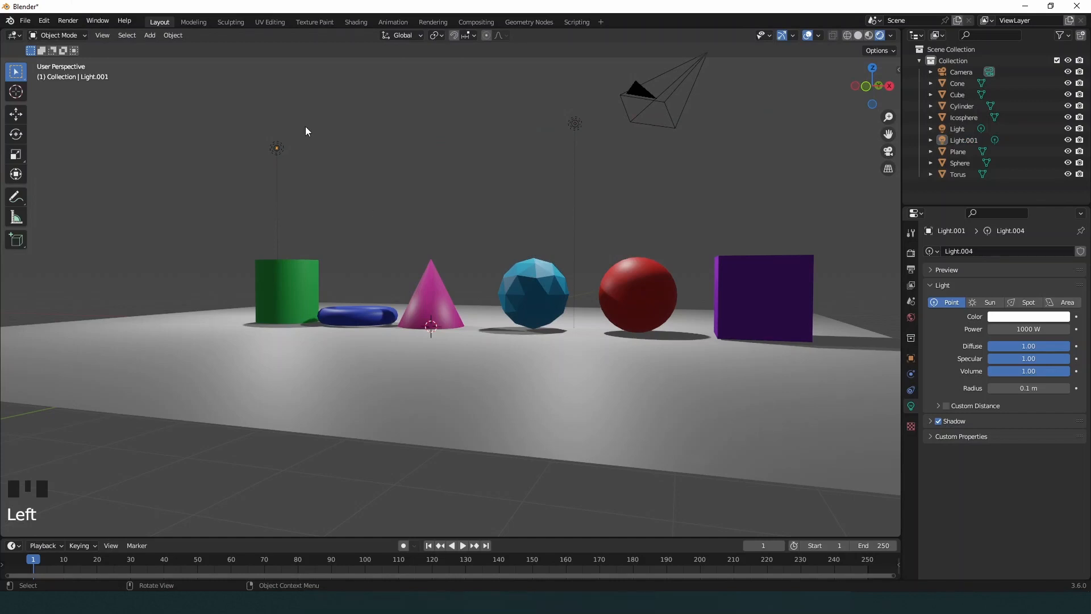
Step: Duplicate the point light above the cylinder, leaving the new copy in place
click(276, 146)
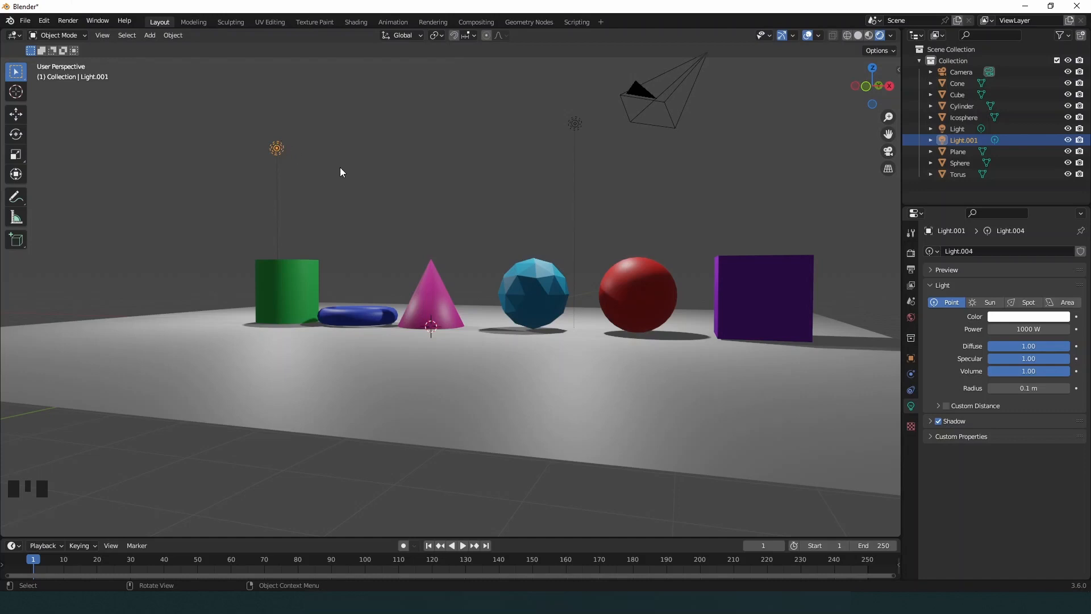
right_click(279, 147)
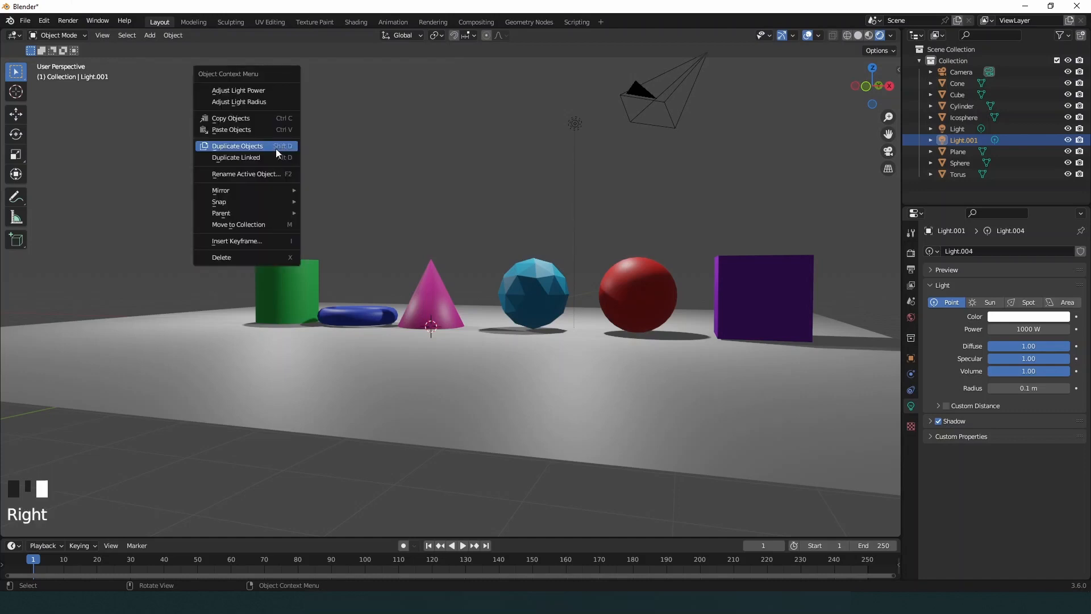
click(276, 146)
right_click(276, 148)
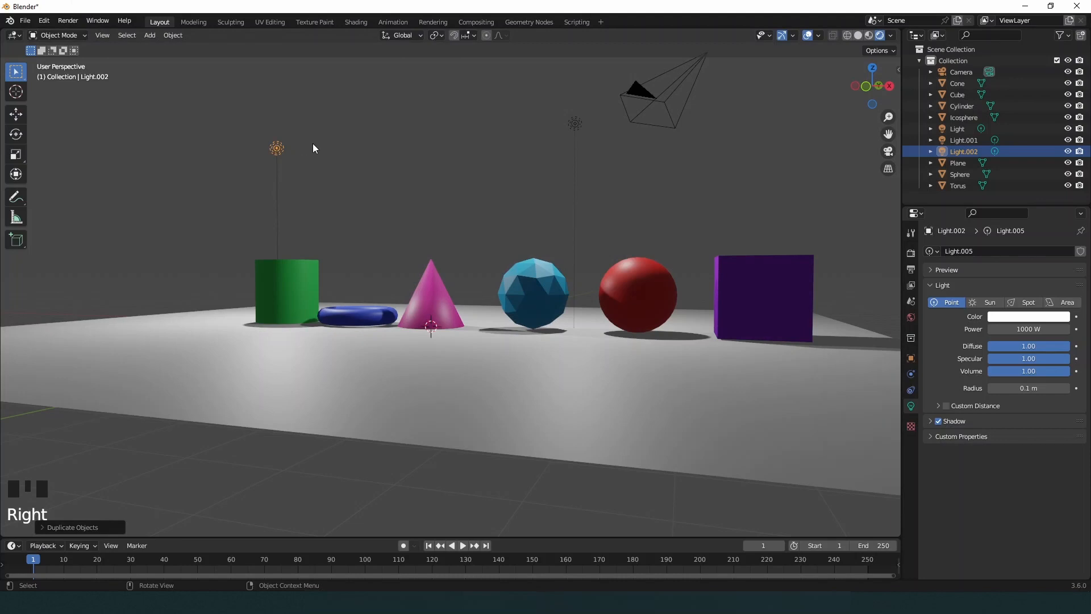
Step: Move the newest light along the Y axis with the Move tool, to the front of the cylinder over the ground plane
click(16, 115)
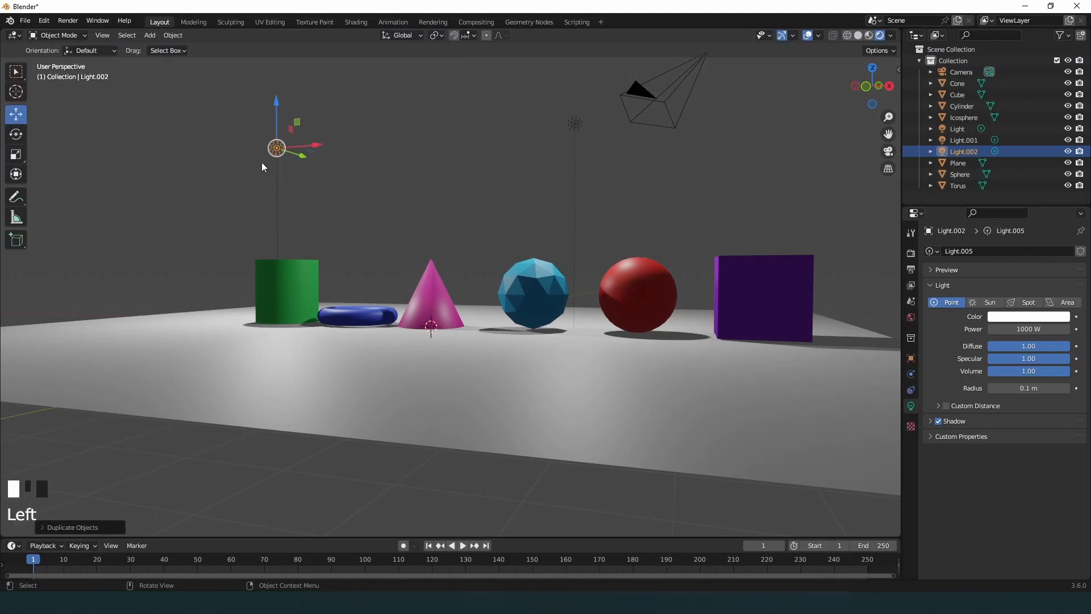
drag(301, 152, 50, 179)
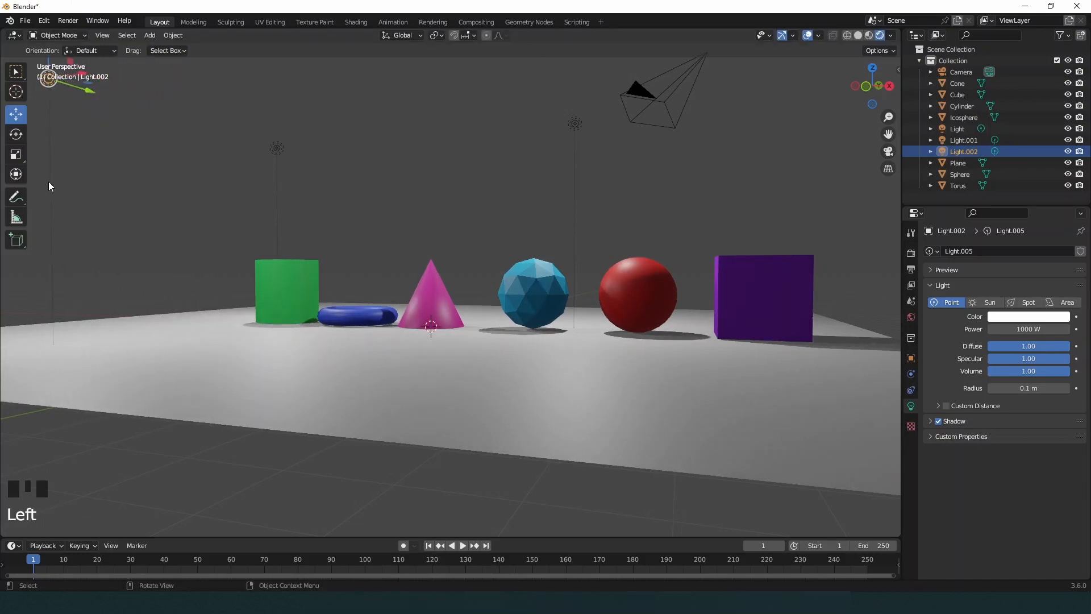
scroll(48, 182, down, 3)
middle_drag(54, 182, 62, 213)
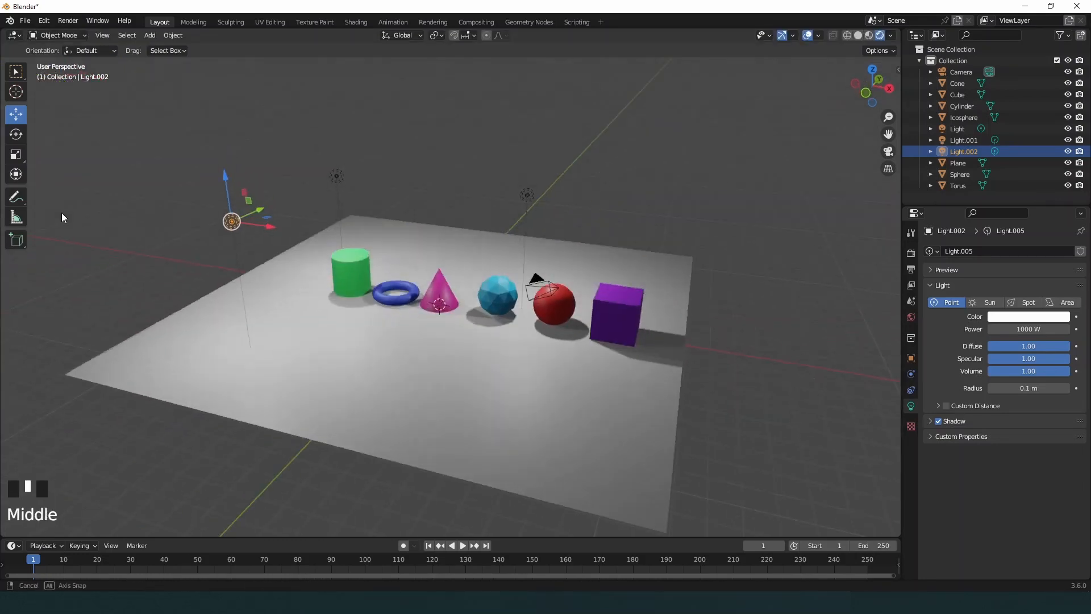
Step: Duplicate the point light in front of the cylinder and move the copy along the X axis to in front of the red sphere
right_click(237, 222)
click(237, 219)
right_click(243, 223)
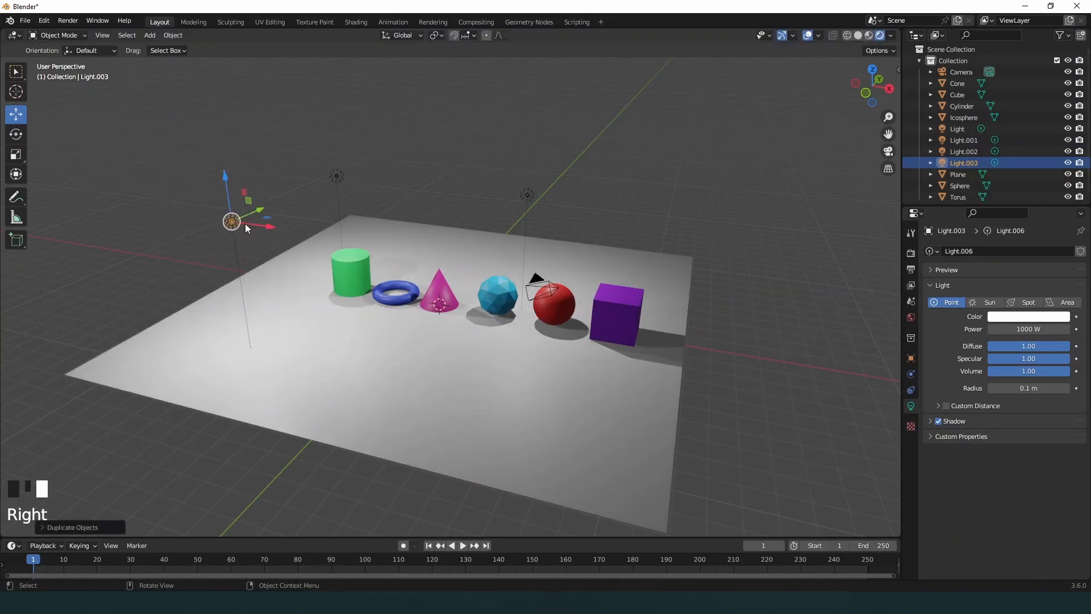
drag(262, 232, 558, 289)
click(485, 313)
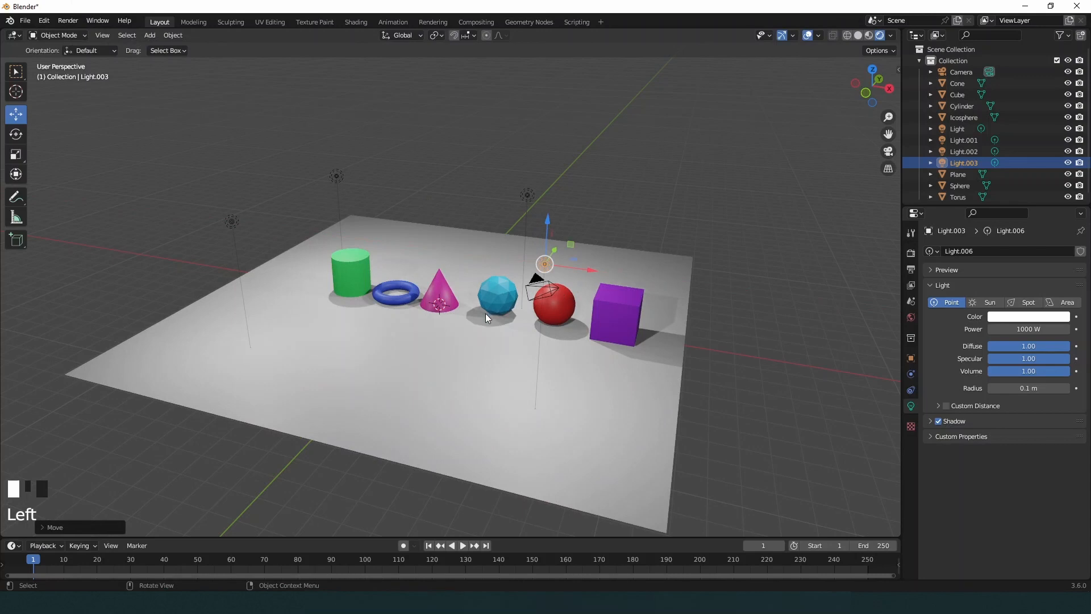
middle_drag(485, 313, 544, 410)
click(451, 212)
Step: Give the ground plane a new material and darken its base color to a light grey
scroll(450, 212, up, 3)
scroll(496, 204, up, 2)
scroll(496, 204, down, 2)
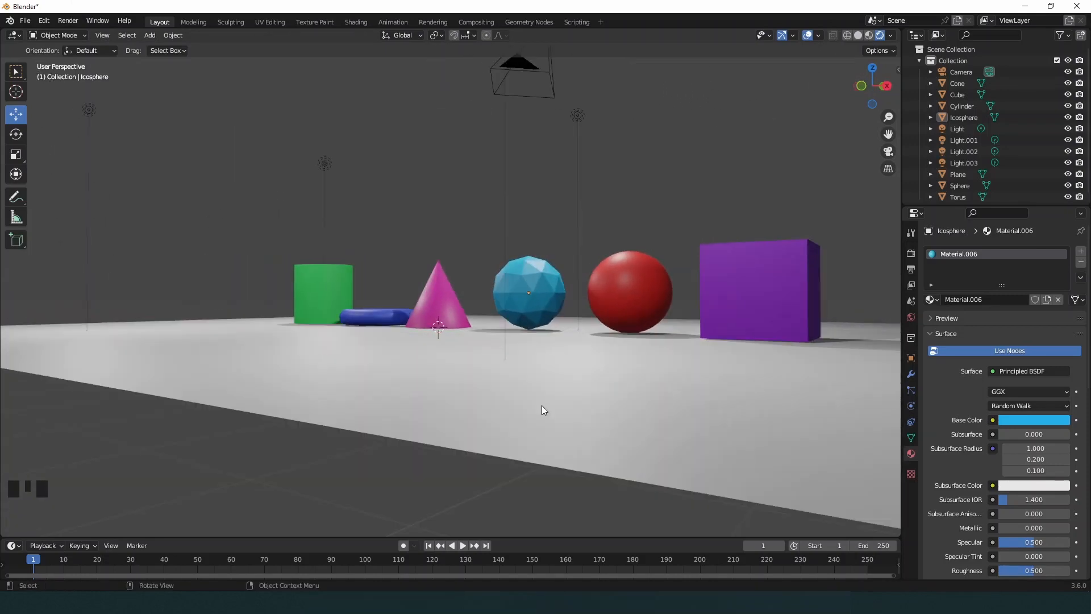
click(541, 406)
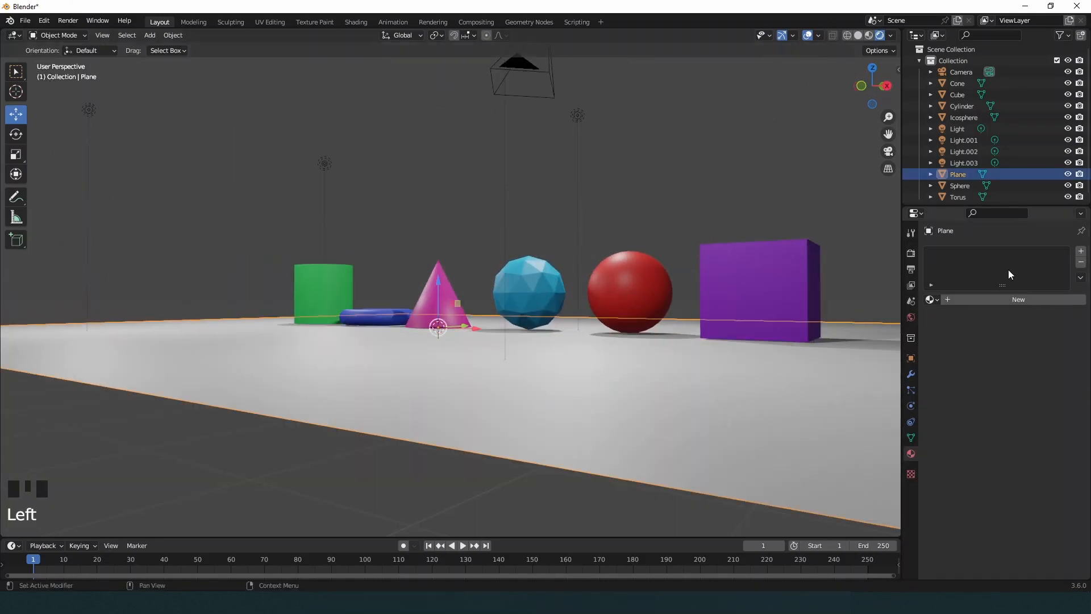
click(1021, 301)
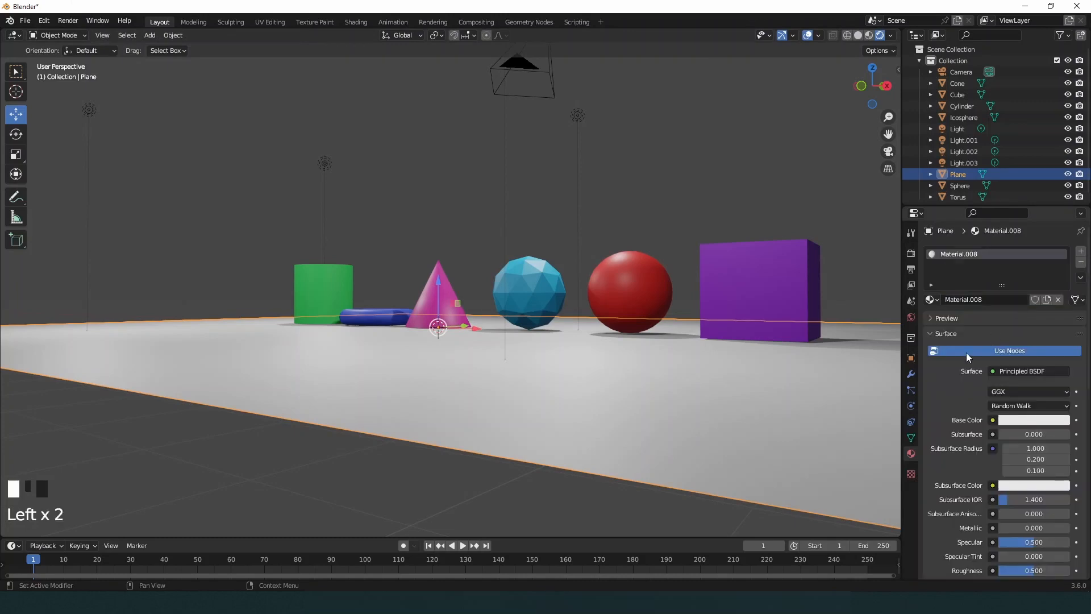
click(1046, 420)
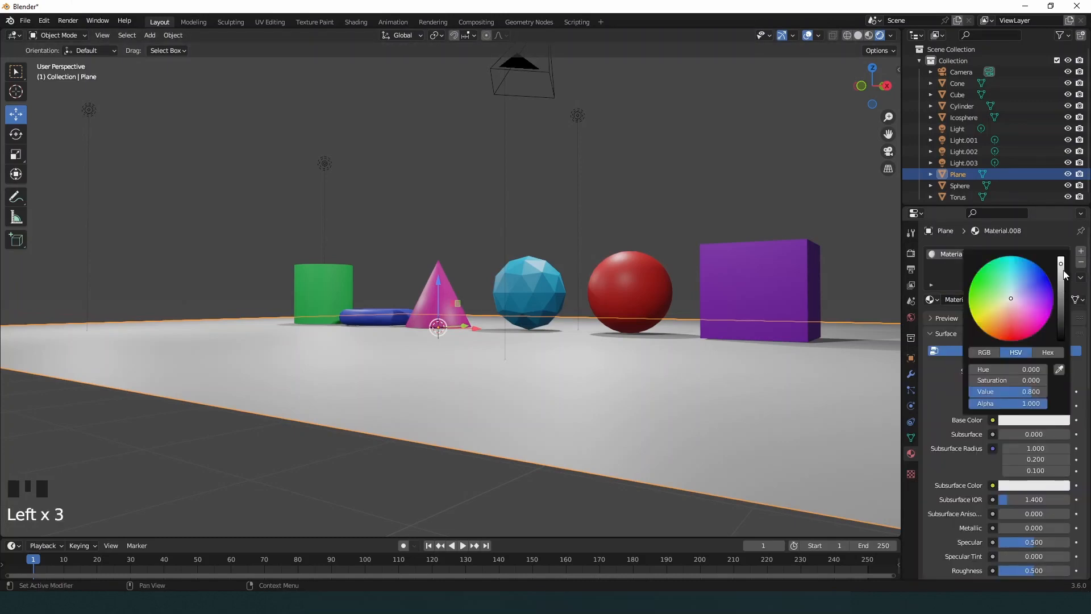
drag(1061, 267, 1061, 275)
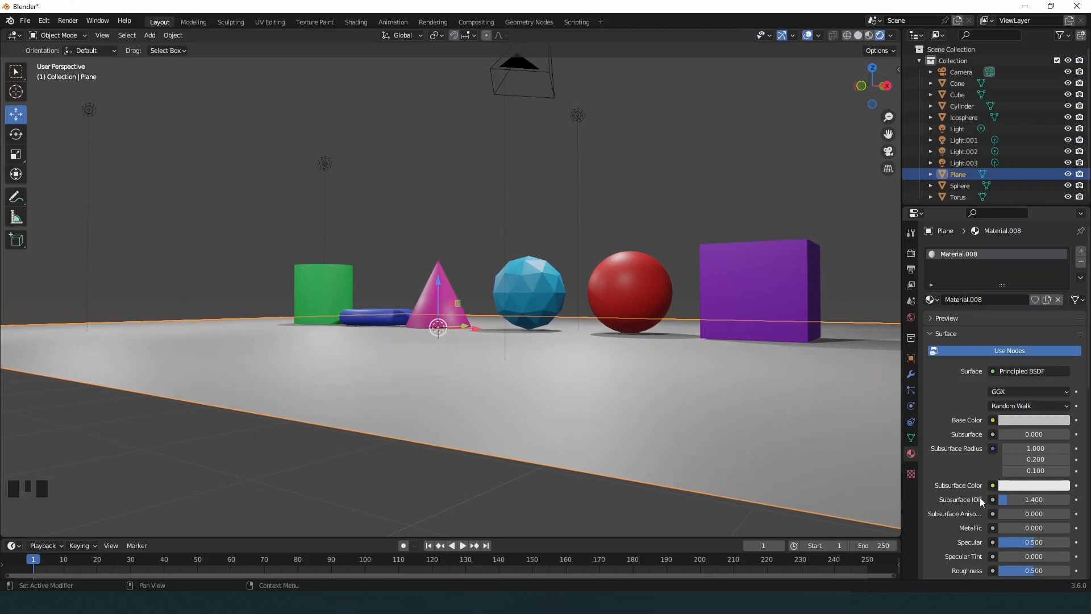
Step: Lower the ground plane material's roughness to 0.437 and deselect the plane
scroll(980, 497, down, 2)
scroll(999, 470, down, 2)
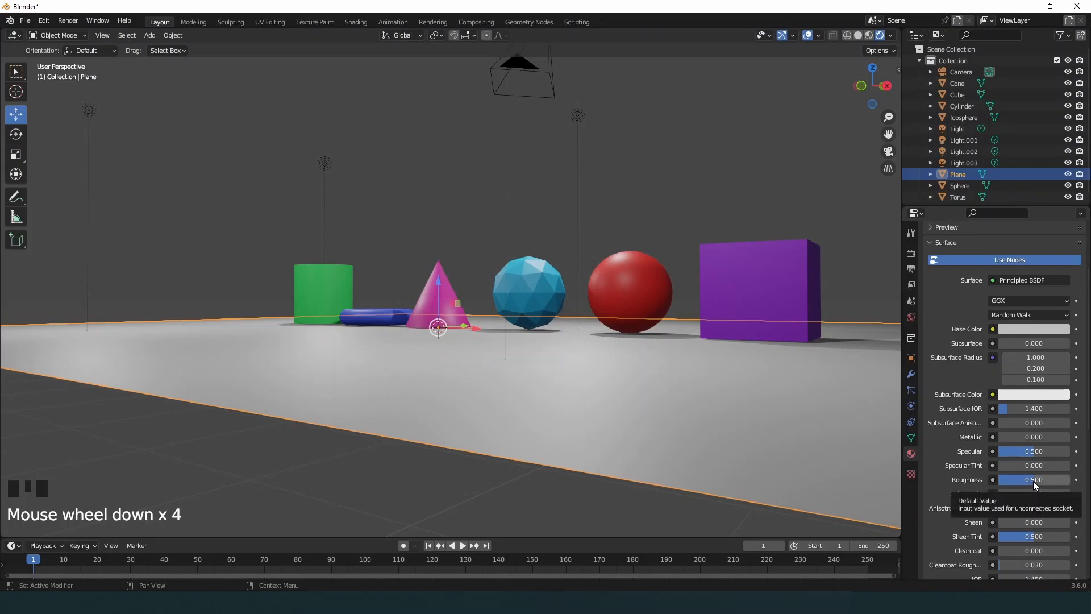
mouse_move(1033, 481)
mouse_down()
mouse_move(1008, 481)
mouse_move(1030, 481)
mouse_up()
click(556, 227)
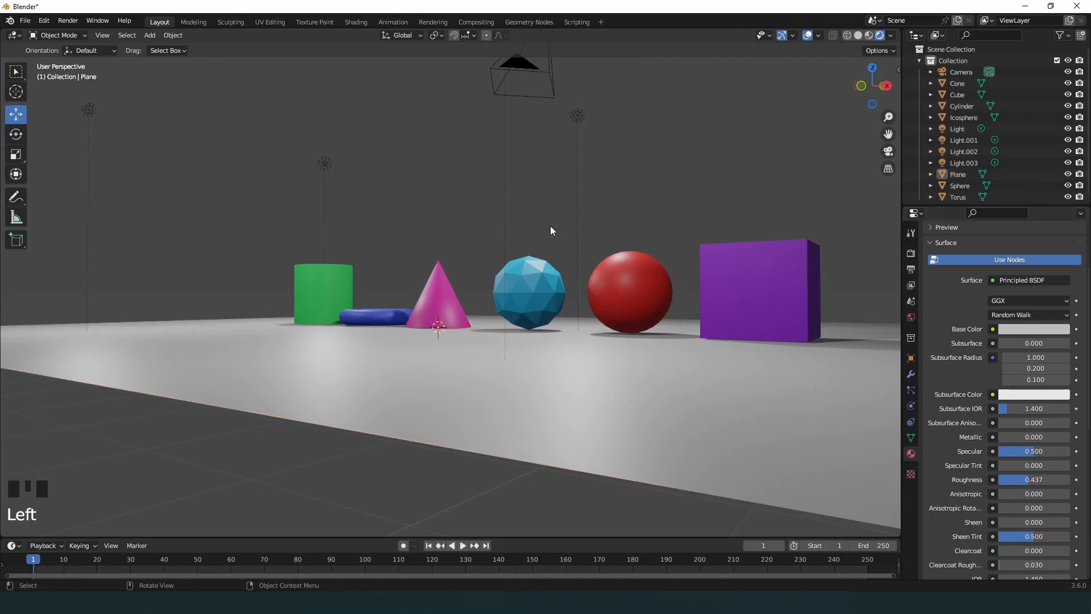
middle_drag(550, 226, 482, 209)
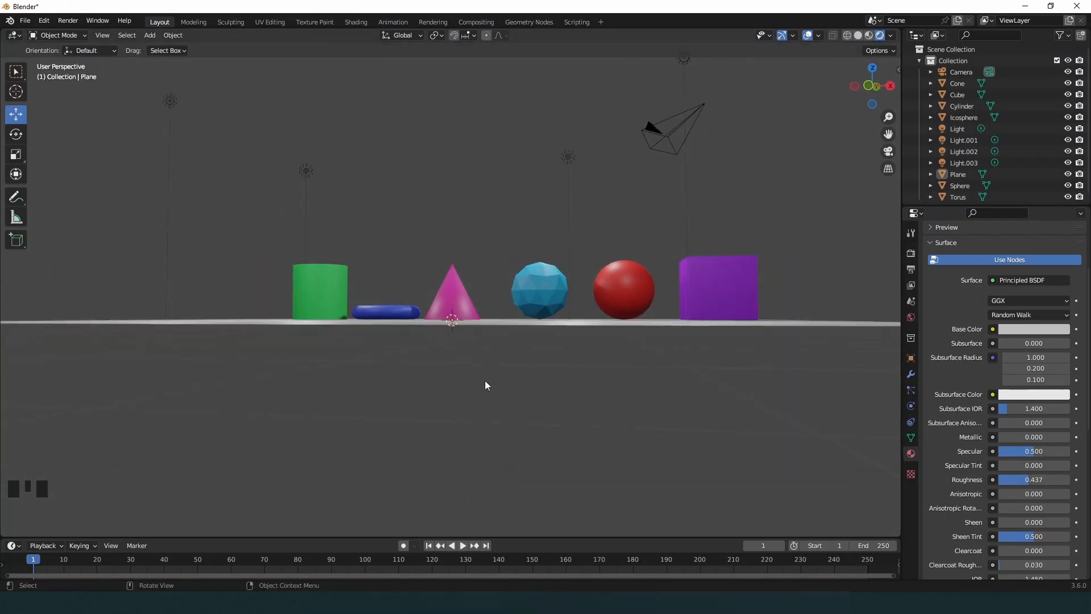
middle_drag(486, 382, 542, 335)
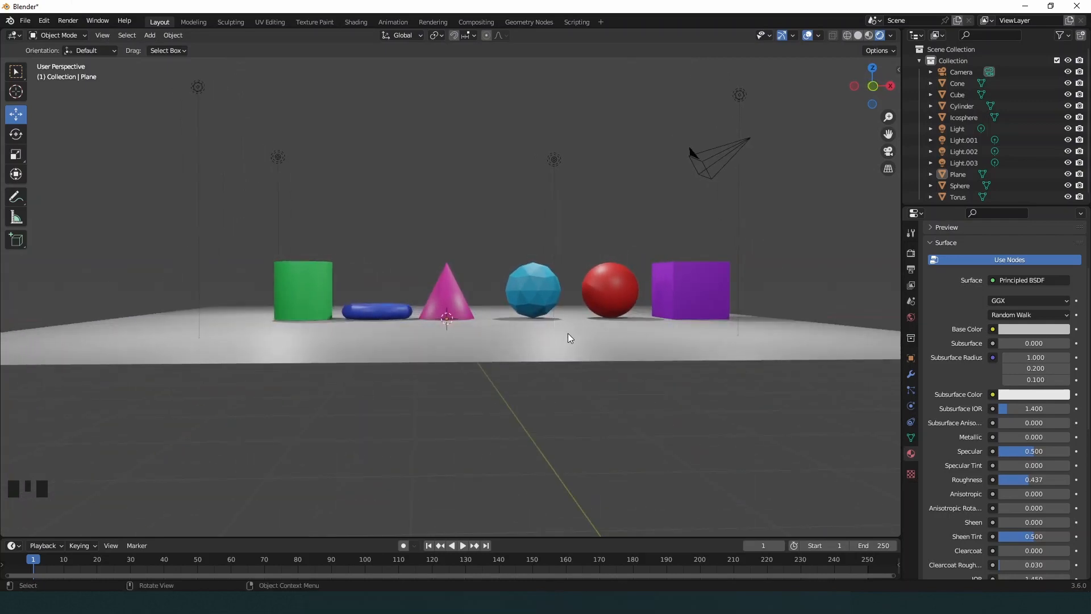
key(shift)
shift+middle_drag(583, 322, 619, 369)
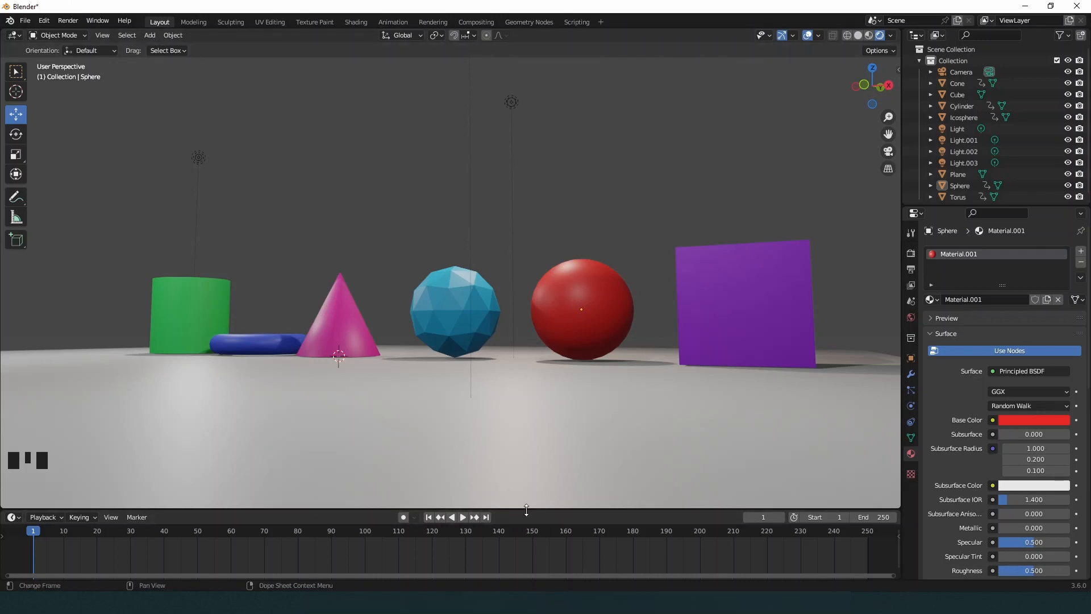
drag(526, 510, 524, 555)
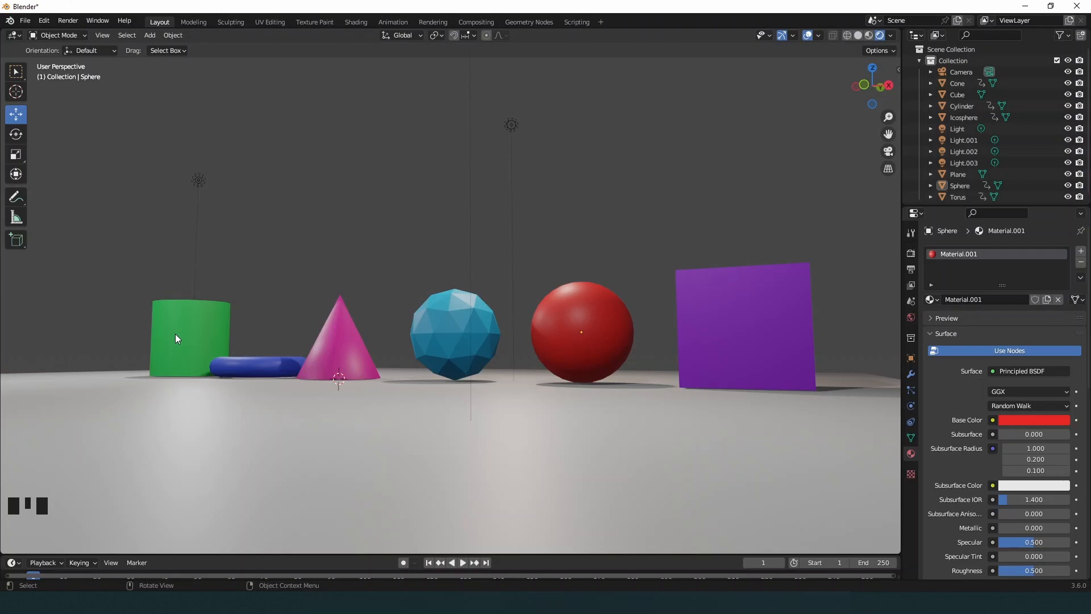
click(476, 325)
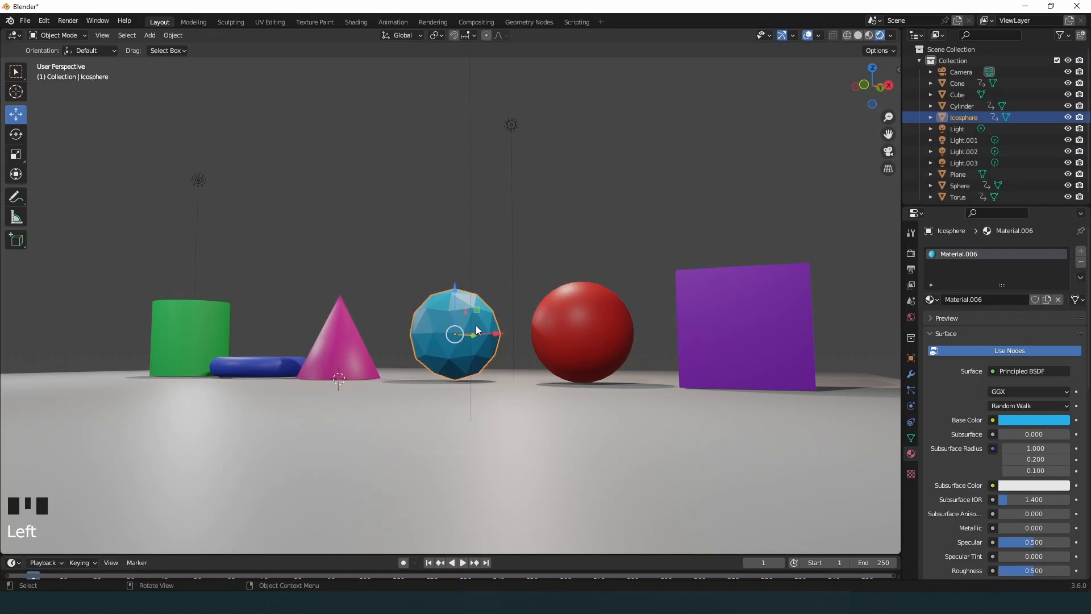
click(546, 196)
click(517, 128)
click(562, 161)
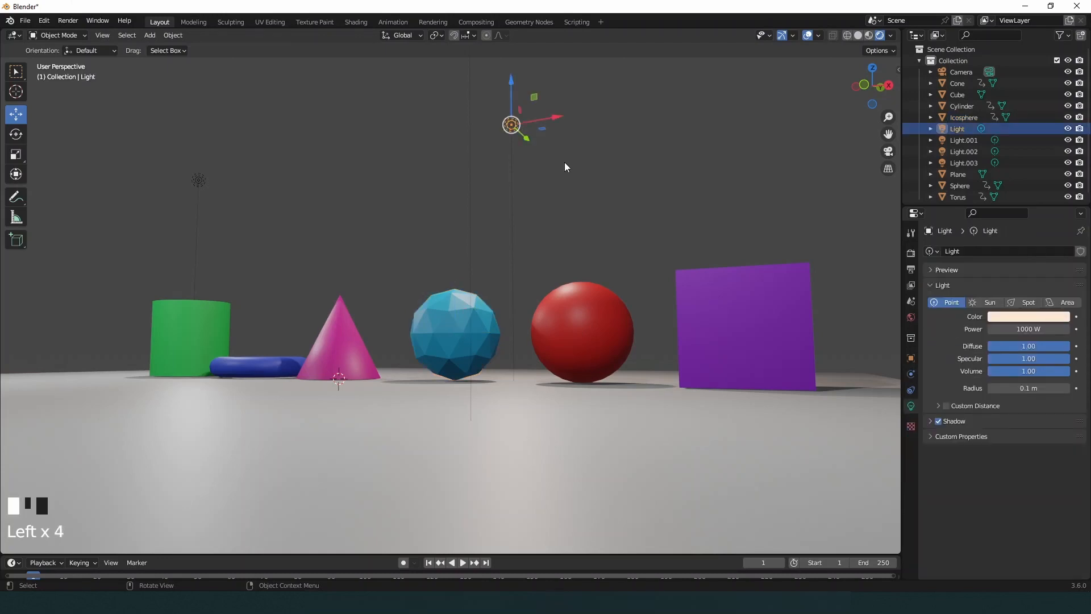
Step: Compare the scene in solid and rendered viewport shading, ending in rendered shading
click(859, 37)
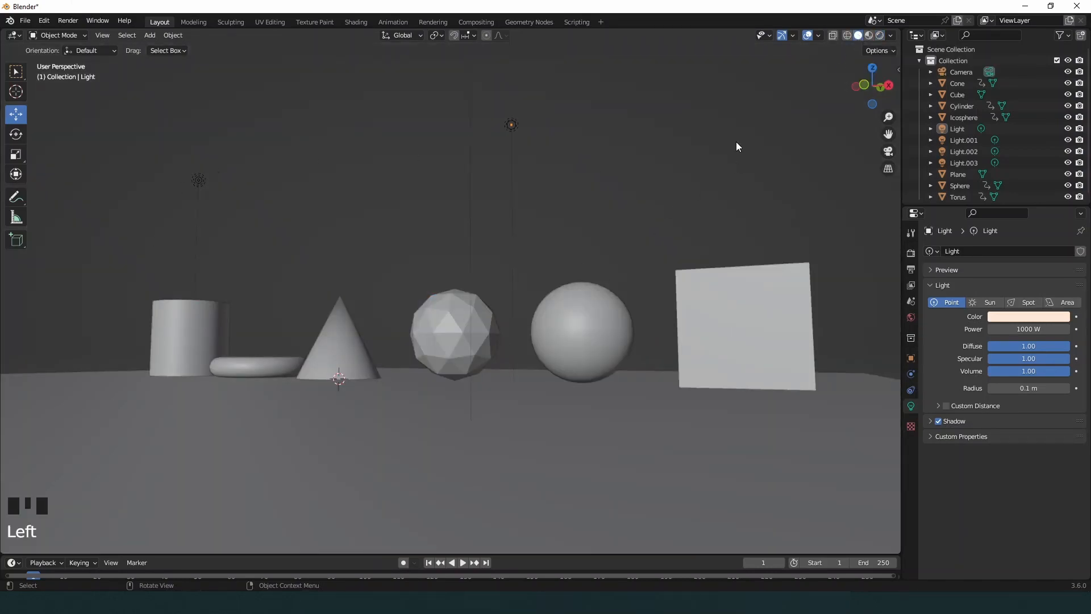
click(881, 37)
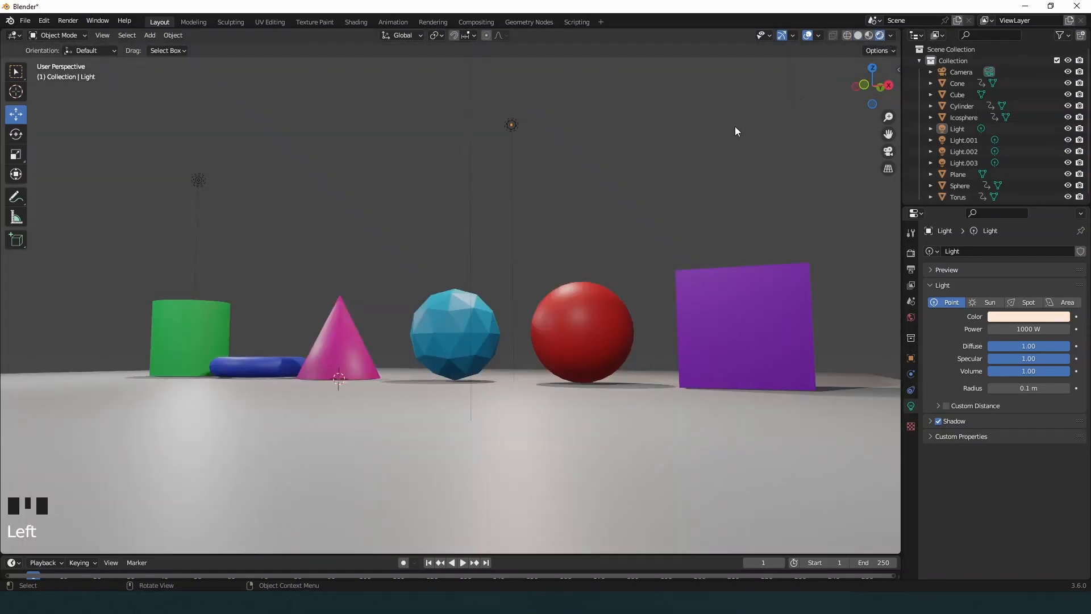
click(582, 332)
click(617, 249)
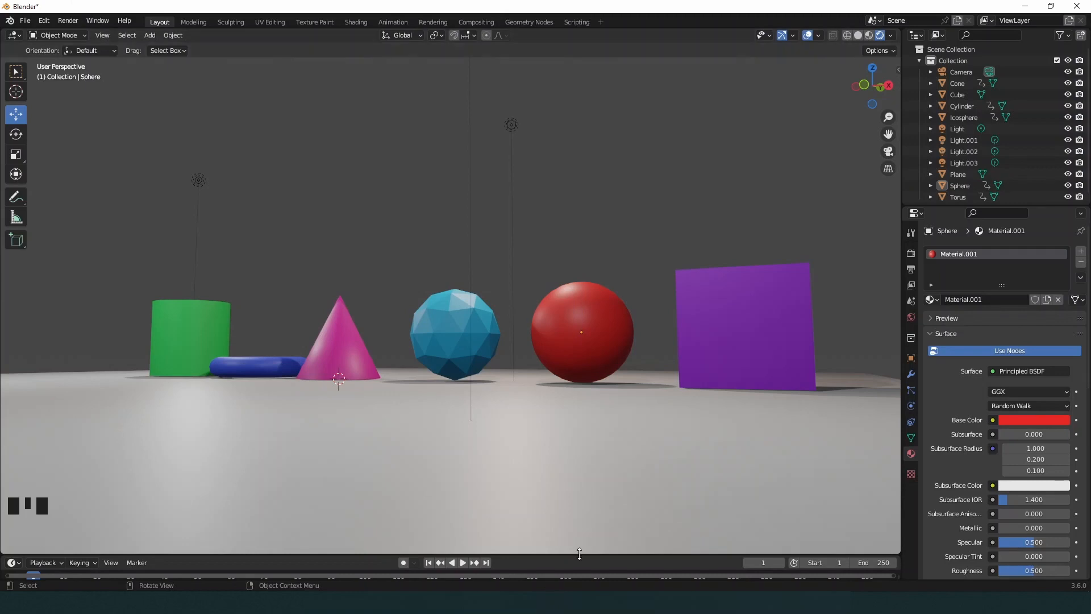
Step: Enlarge the timeline area and preview the animation playback, returning to frame 1
drag(586, 553, 584, 485)
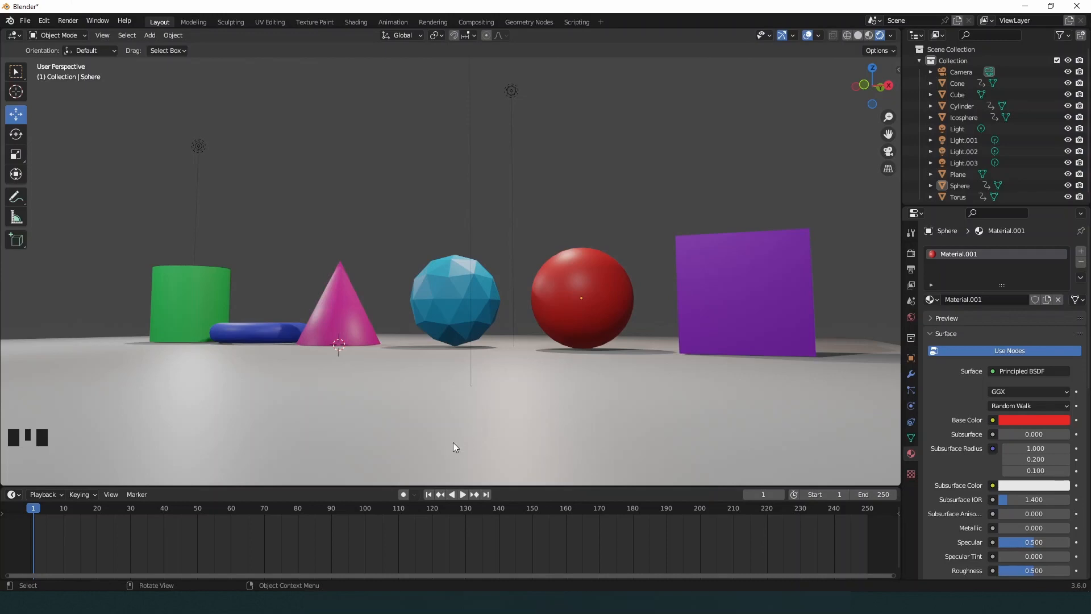
click(463, 495)
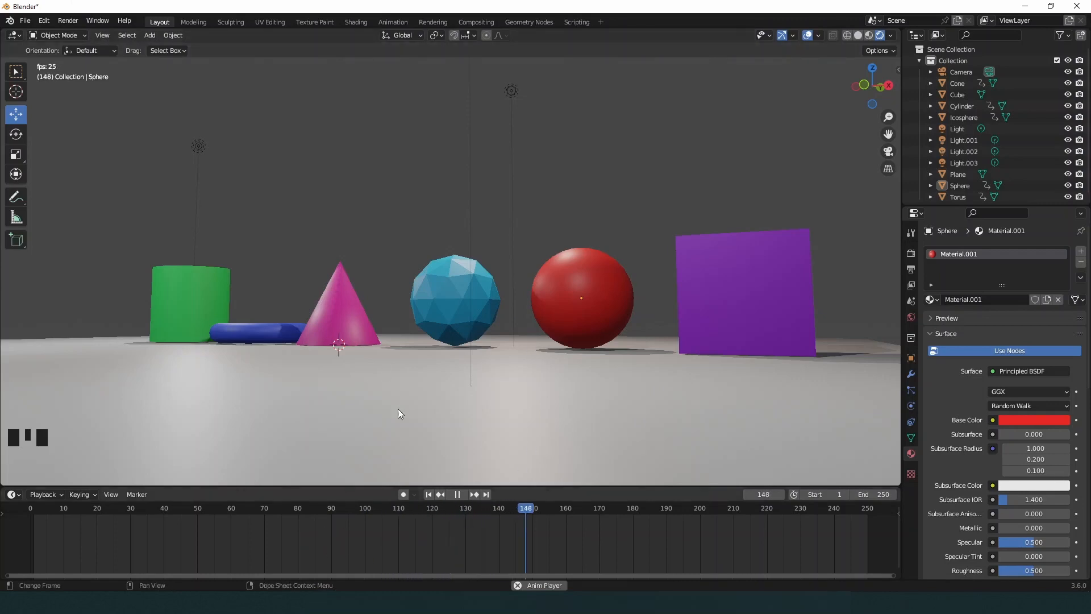
click(457, 494)
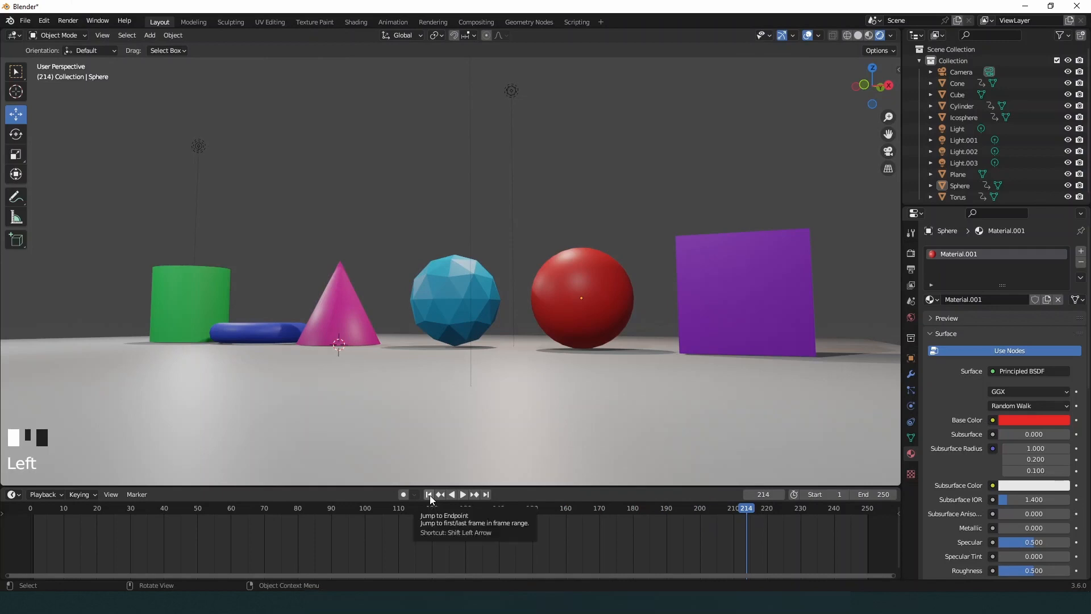
click(430, 495)
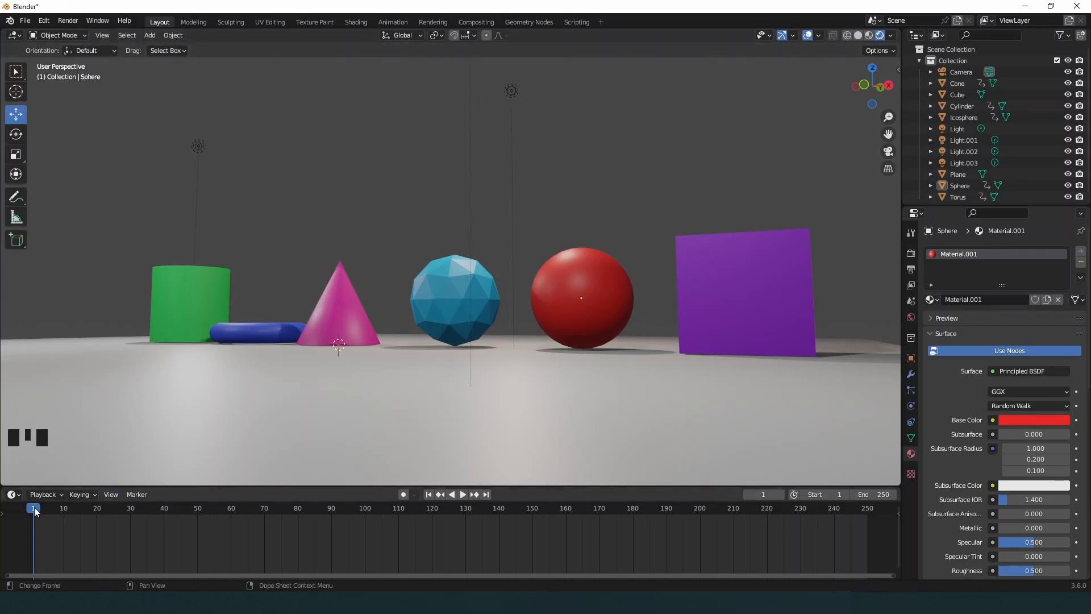
Step: Insert a Location & Rotation keyframe at frame 150 for the cylinder, torus, cone, icosphere, sphere and cube
drag(35, 507, 584, 493)
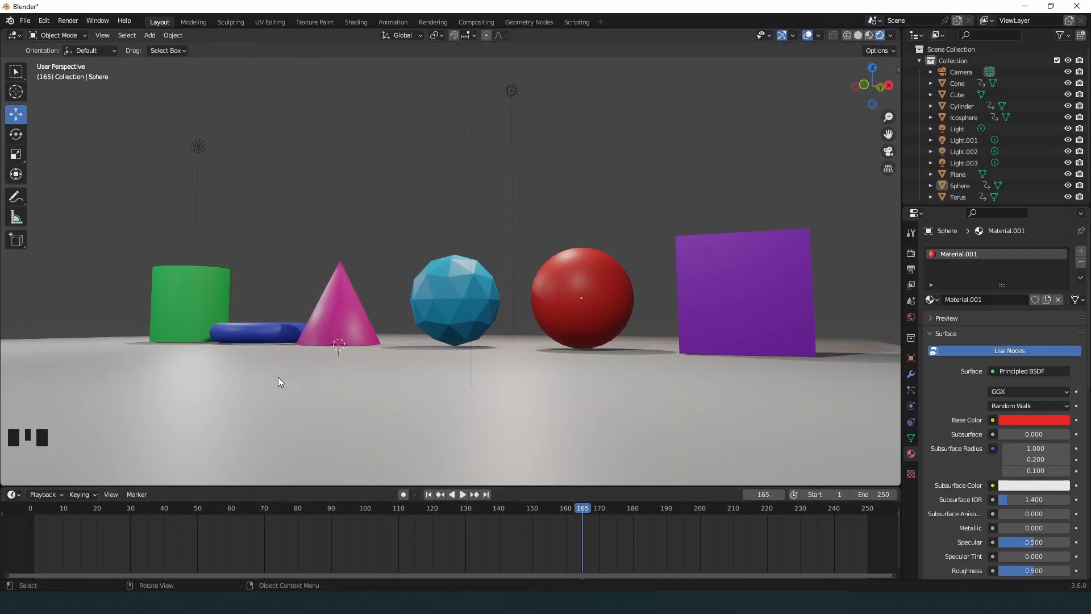
drag(585, 507, 533, 529)
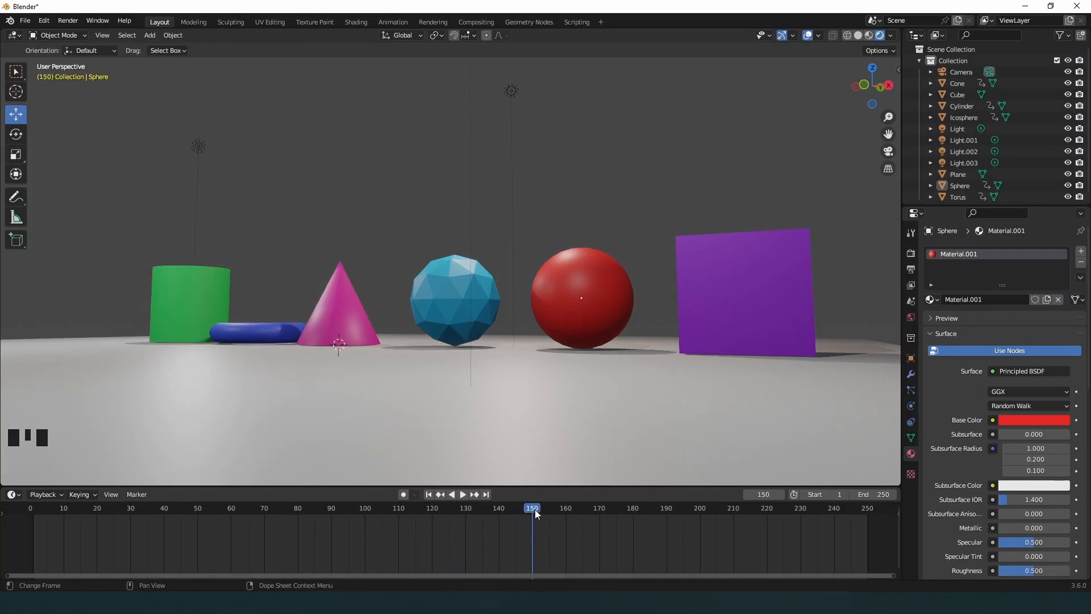
click(534, 509)
click(534, 510)
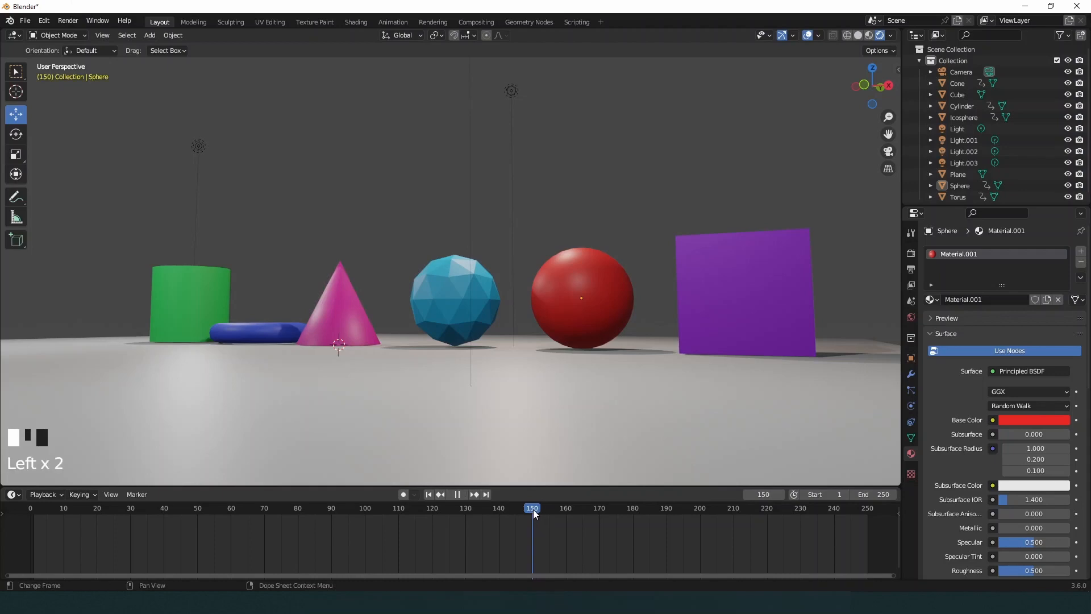
click(177, 298)
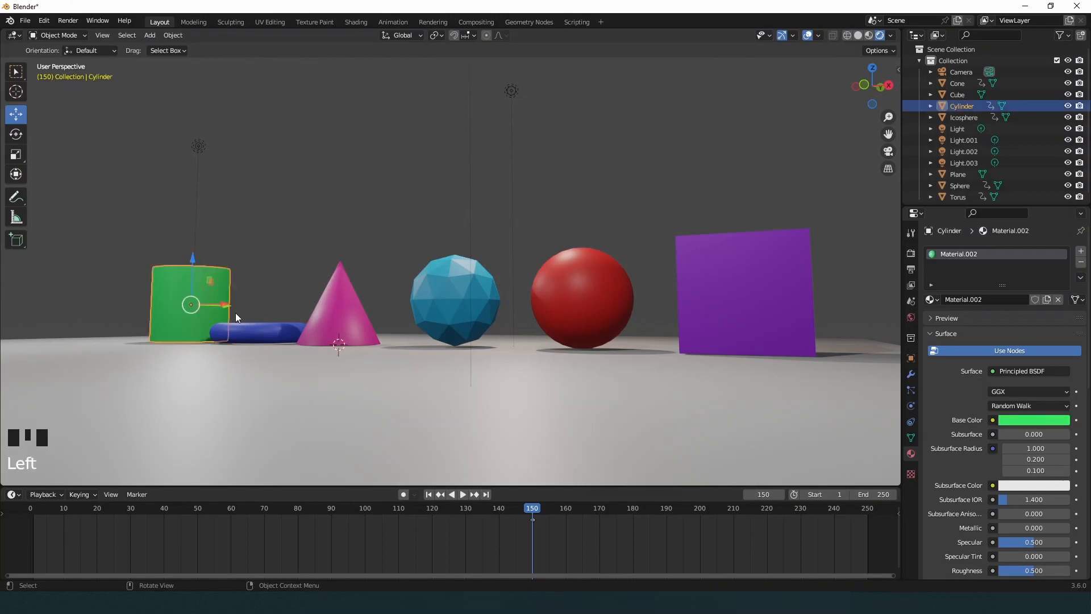
shift+click(265, 336)
shift+click(342, 315)
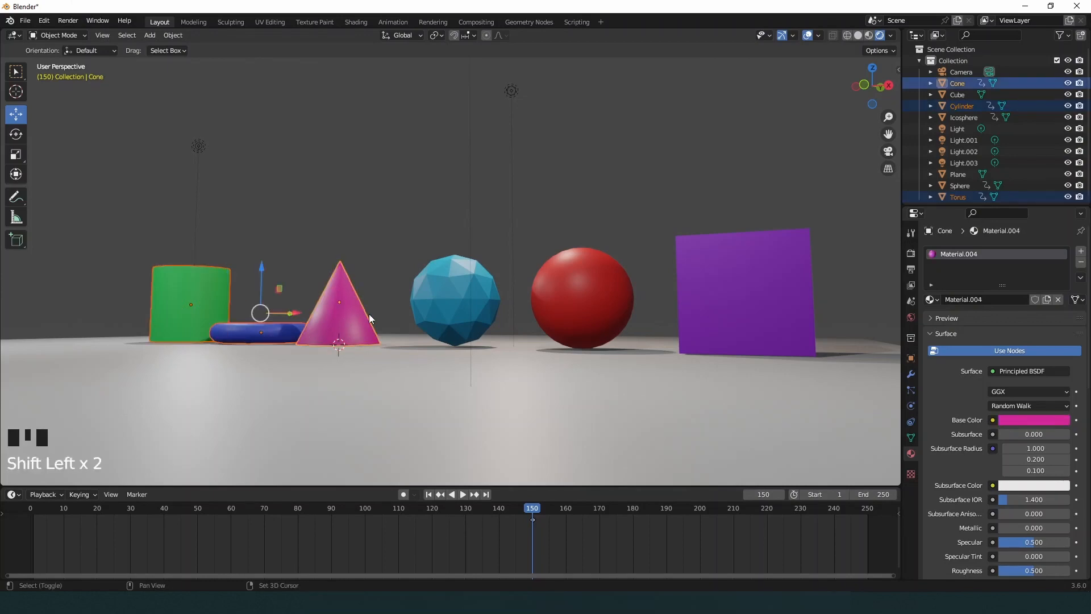
shift+click(448, 299)
shift+click(582, 296)
shift+click(717, 282)
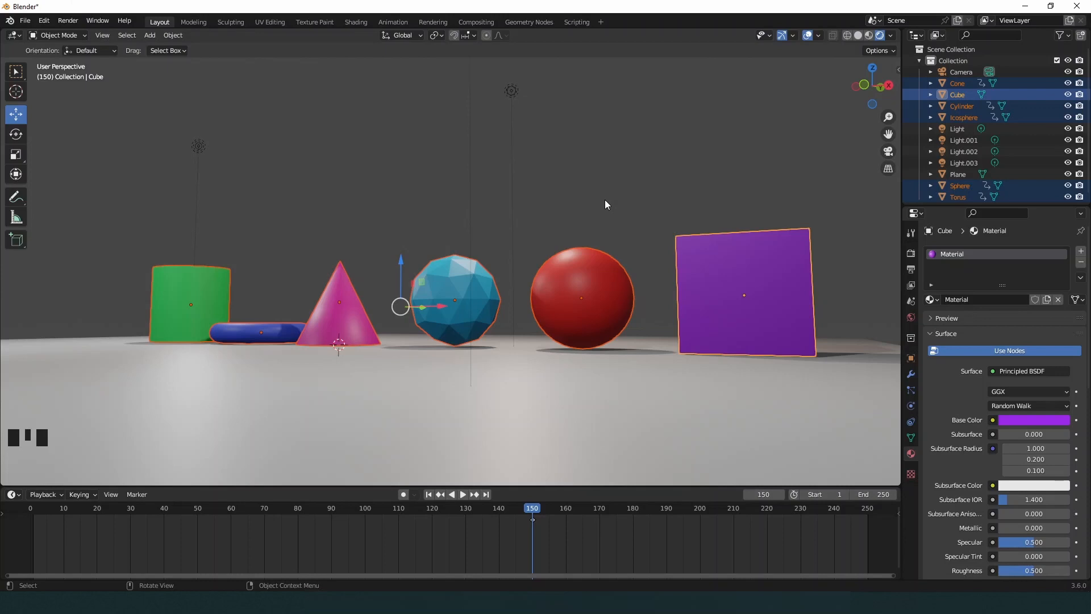
key(i)
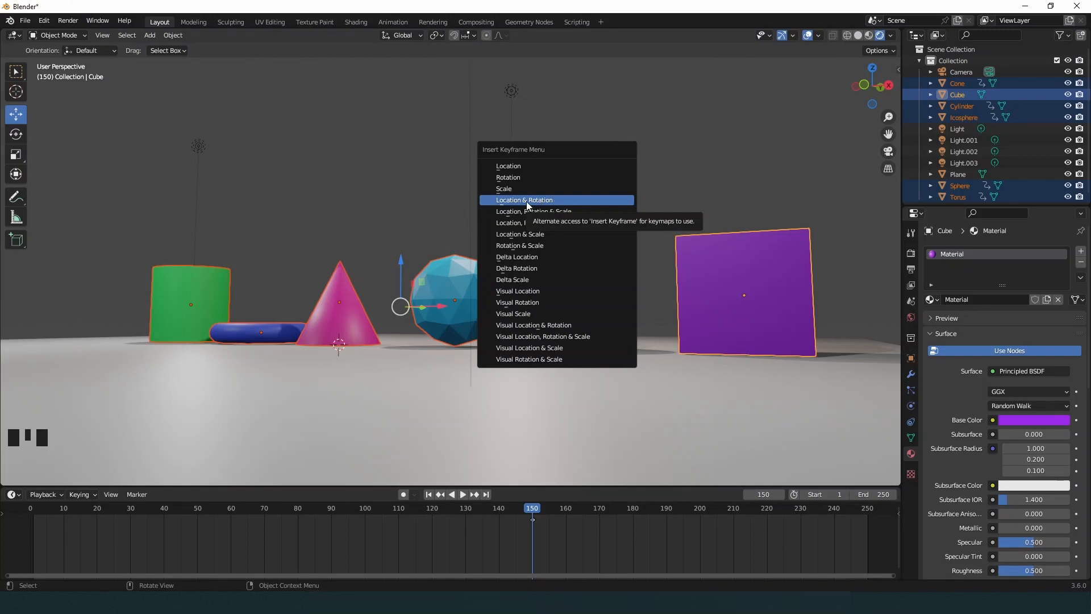
click(530, 200)
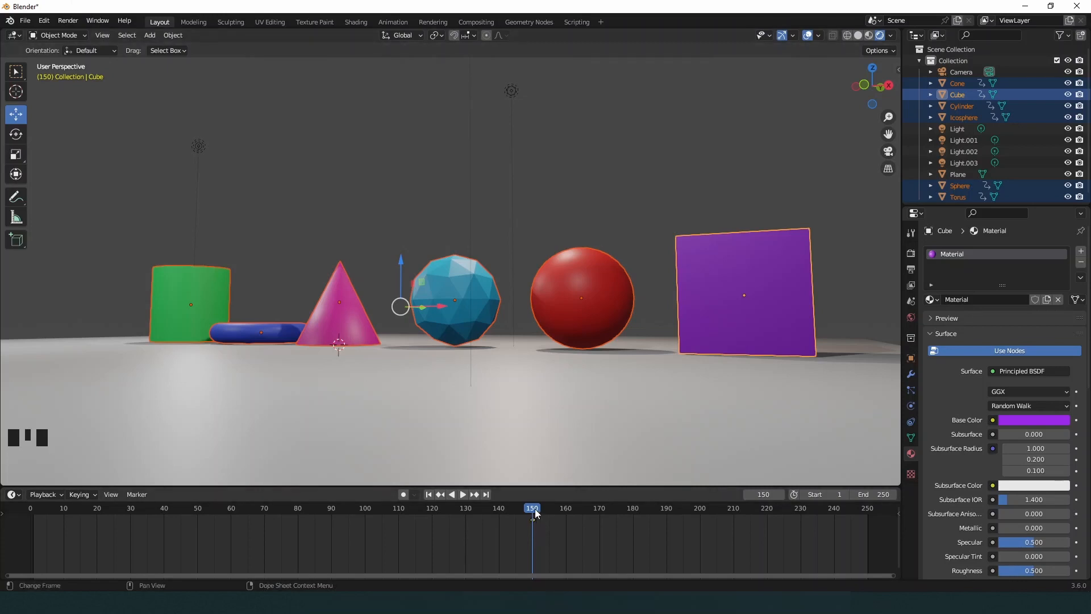
Step: Return the playhead to frame 1 and deselect all objects
click(533, 508)
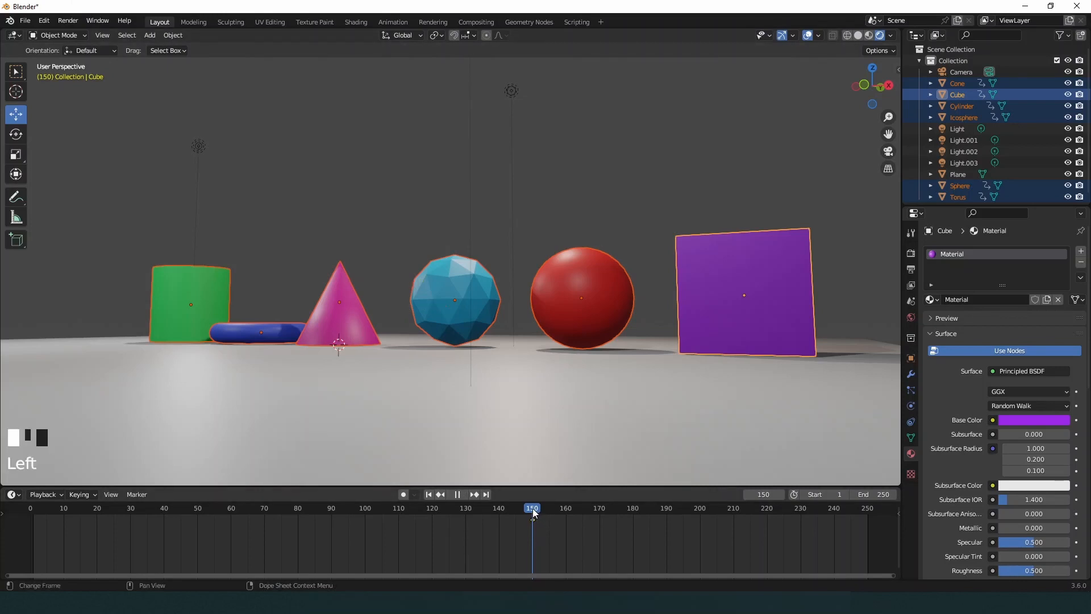
drag(533, 508, 28, 511)
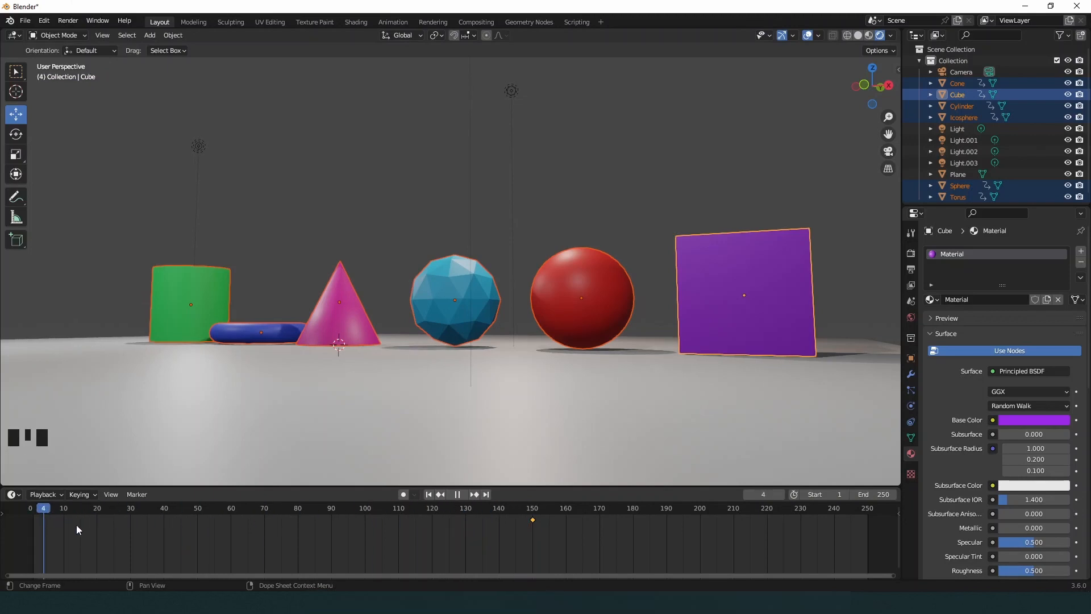
key(space)
click(395, 544)
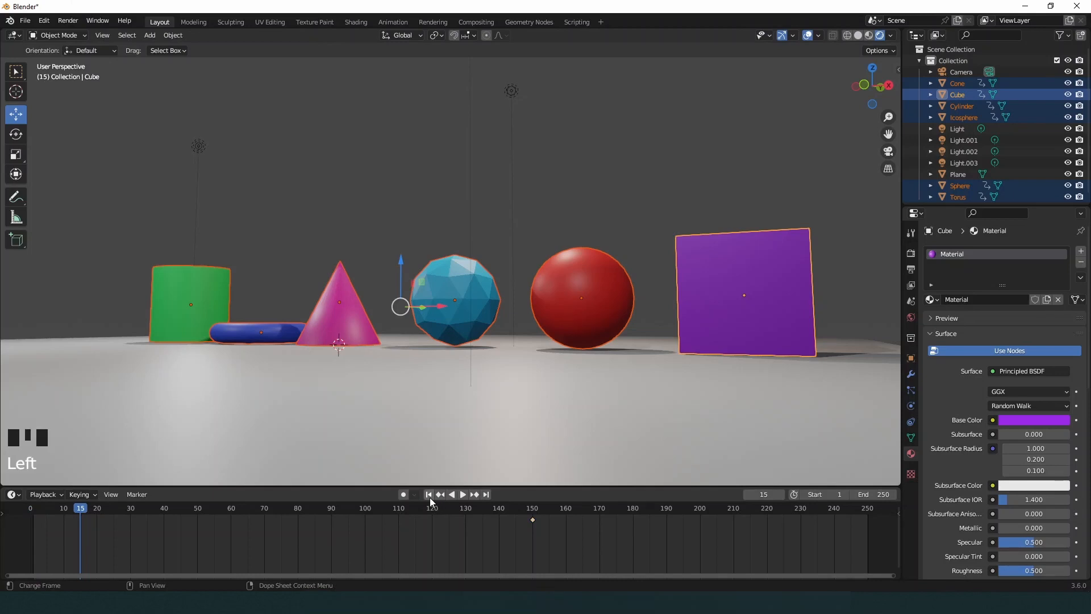
click(429, 495)
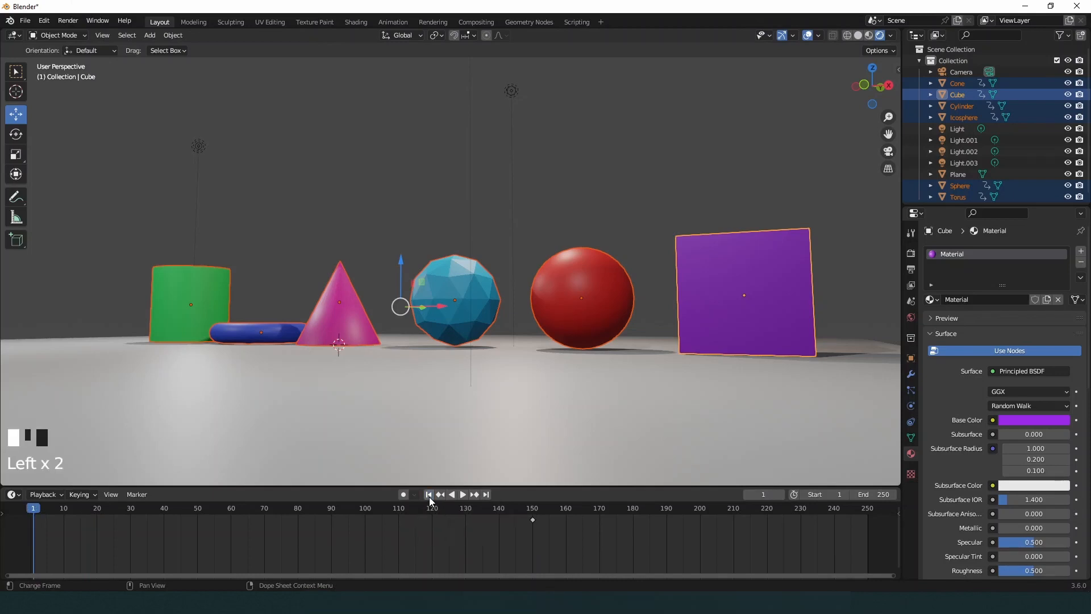
click(314, 193)
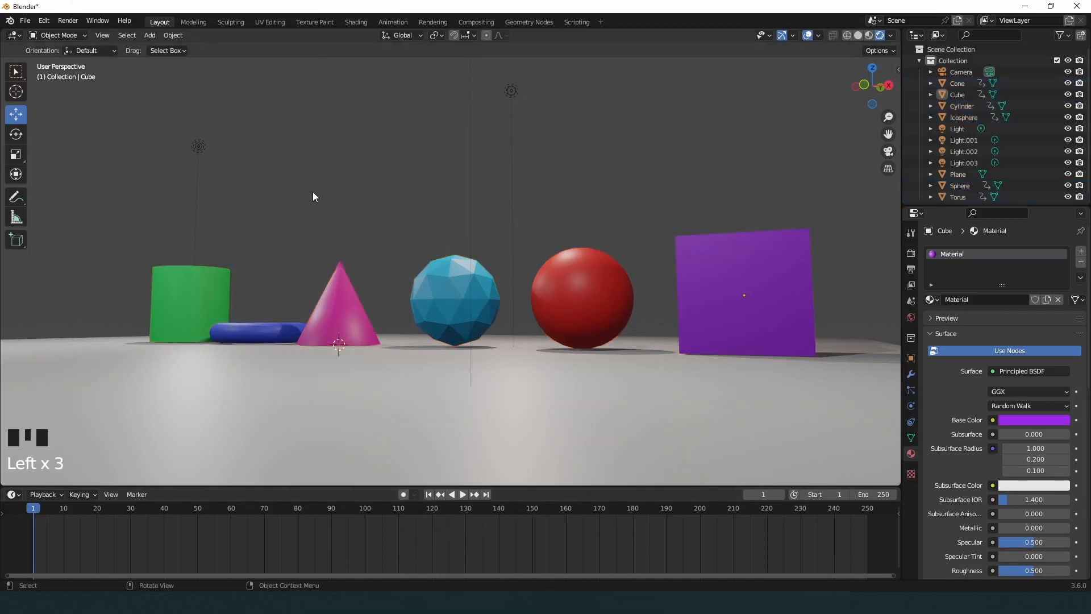
Step: Raise the cylinder, torus and cone vertically above the ground plane at frame 1, with the cylinder highest and the cone lowest
click(194, 300)
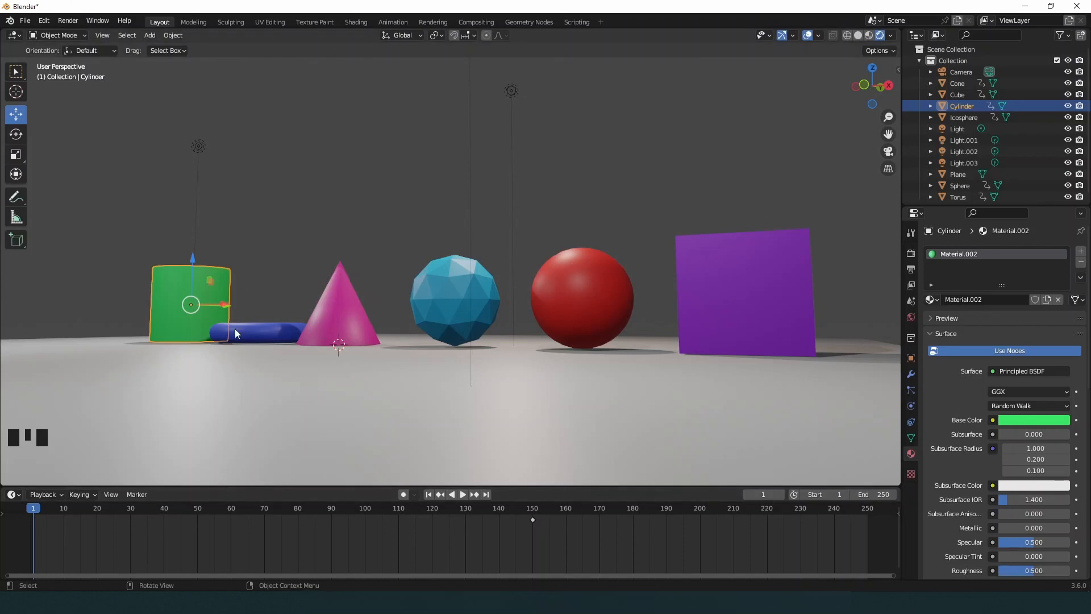
click(181, 293)
drag(195, 259, 206, 47)
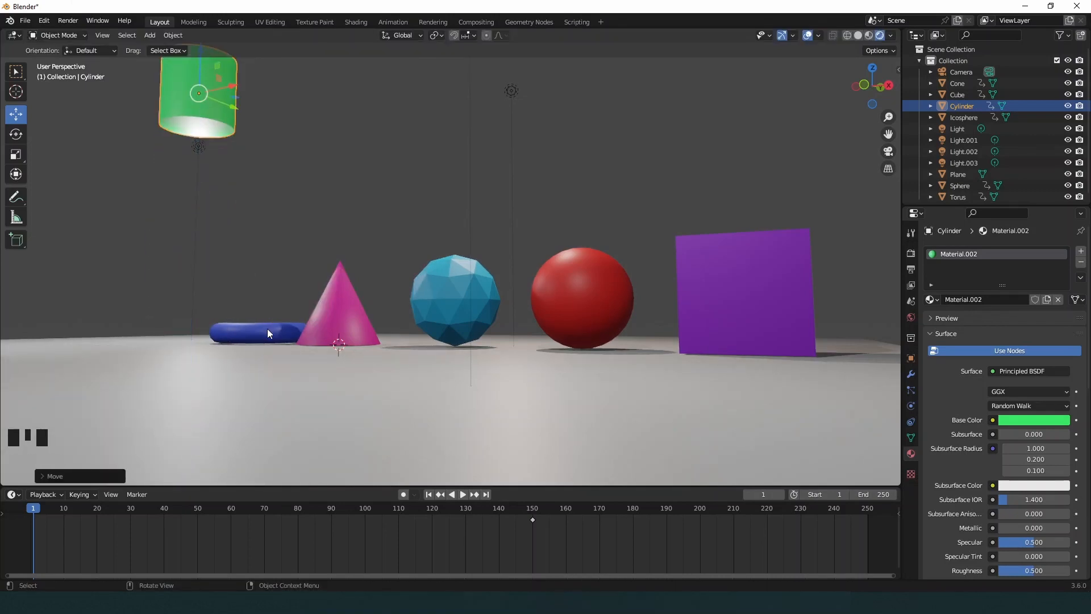
click(267, 328)
drag(260, 287, 301, 111)
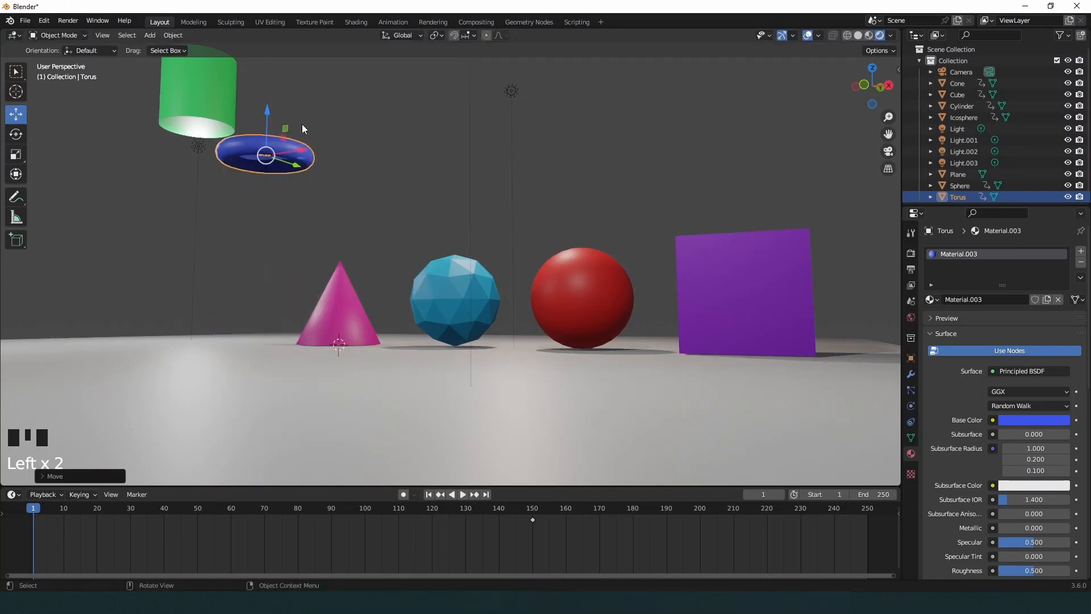
click(344, 332)
drag(343, 251, 378, 122)
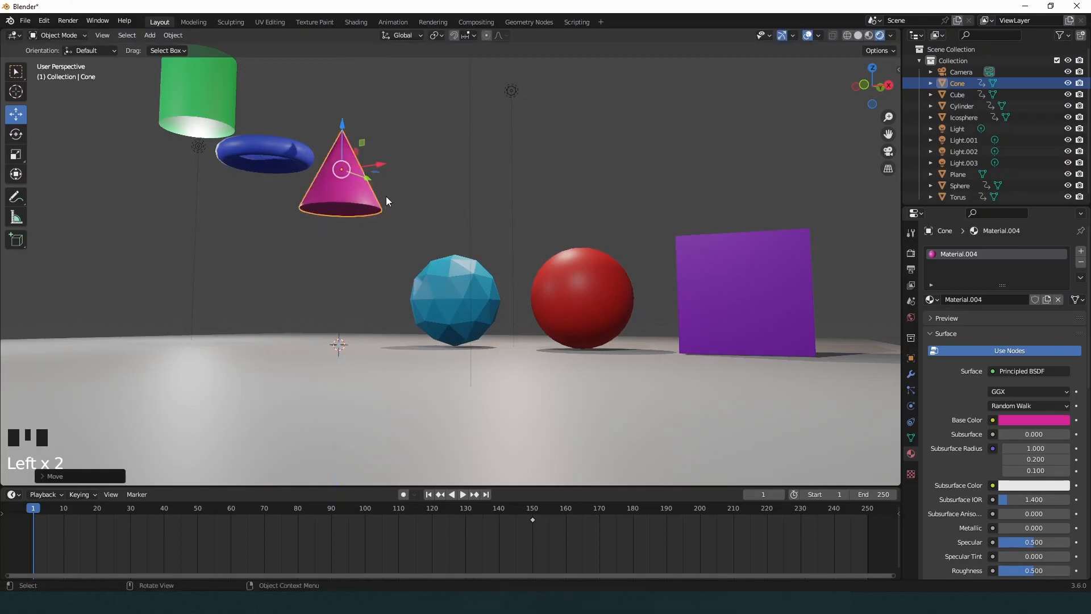
Step: Raise the icosphere, sphere and cube above the plane along Z, each one lower than the object before it
click(455, 302)
drag(453, 255, 455, 168)
click(591, 289)
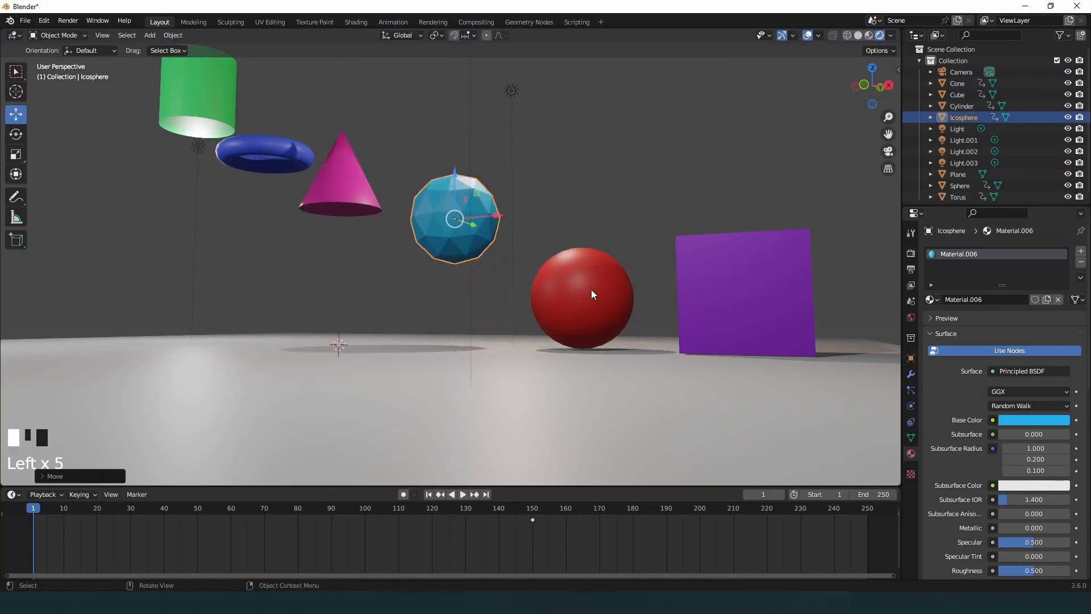
drag(579, 250, 579, 202)
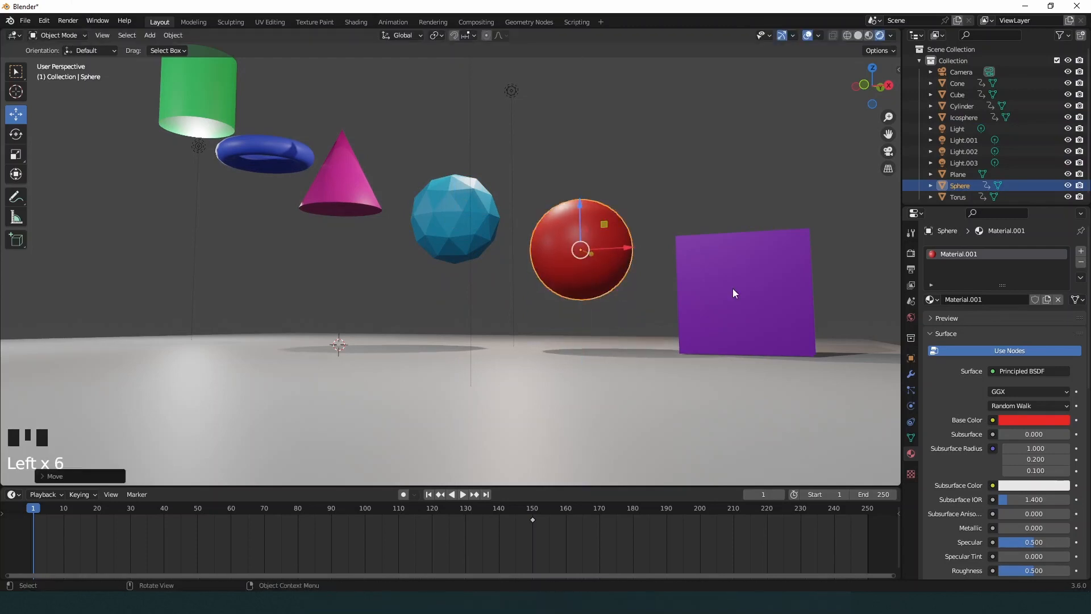
click(744, 261)
click(743, 247)
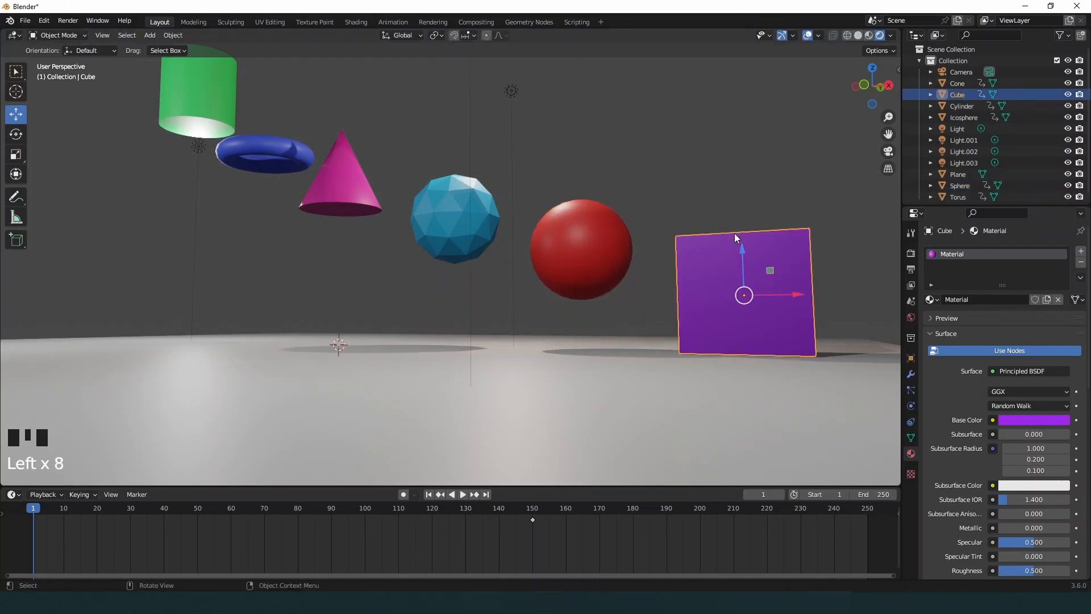
drag(742, 253, 741, 218)
Step: Raise the sphere and the icosphere slightly more to even out the descending row, and deselect everything
click(575, 246)
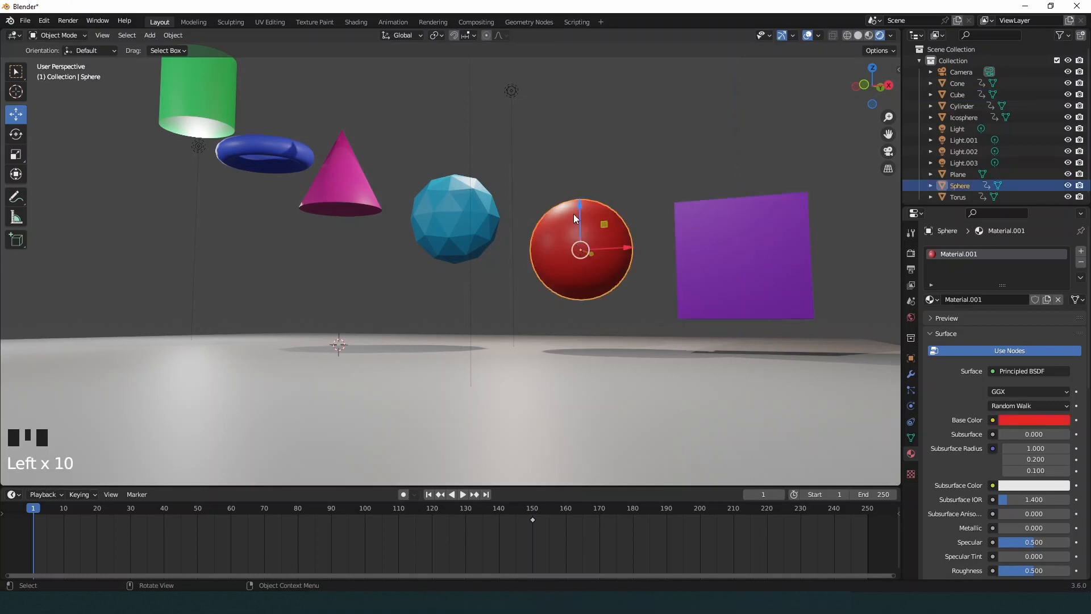
drag(580, 207, 581, 189)
click(437, 230)
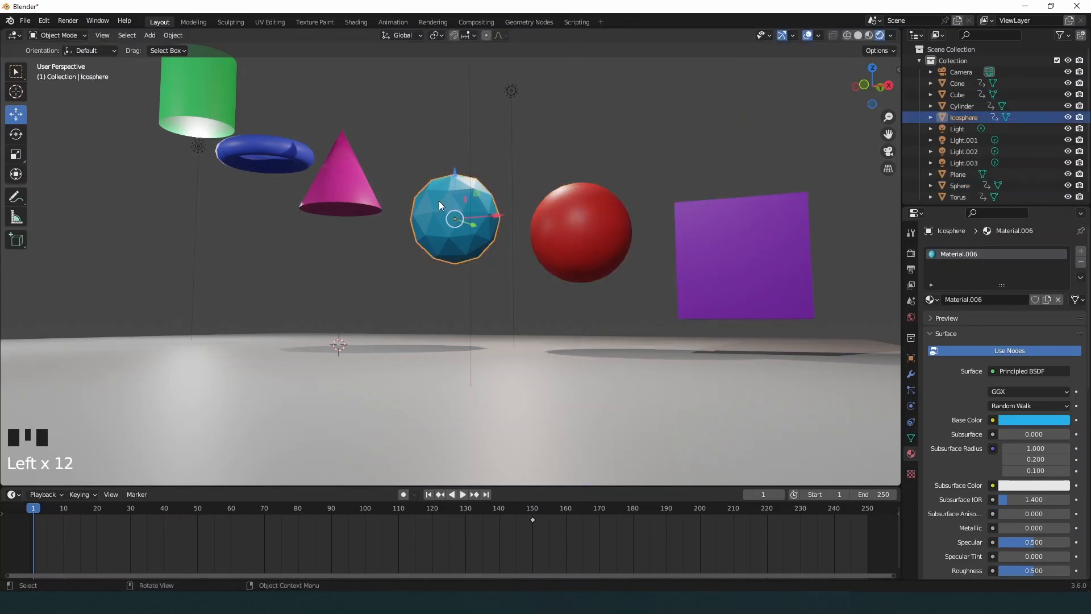
drag(454, 179, 454, 166)
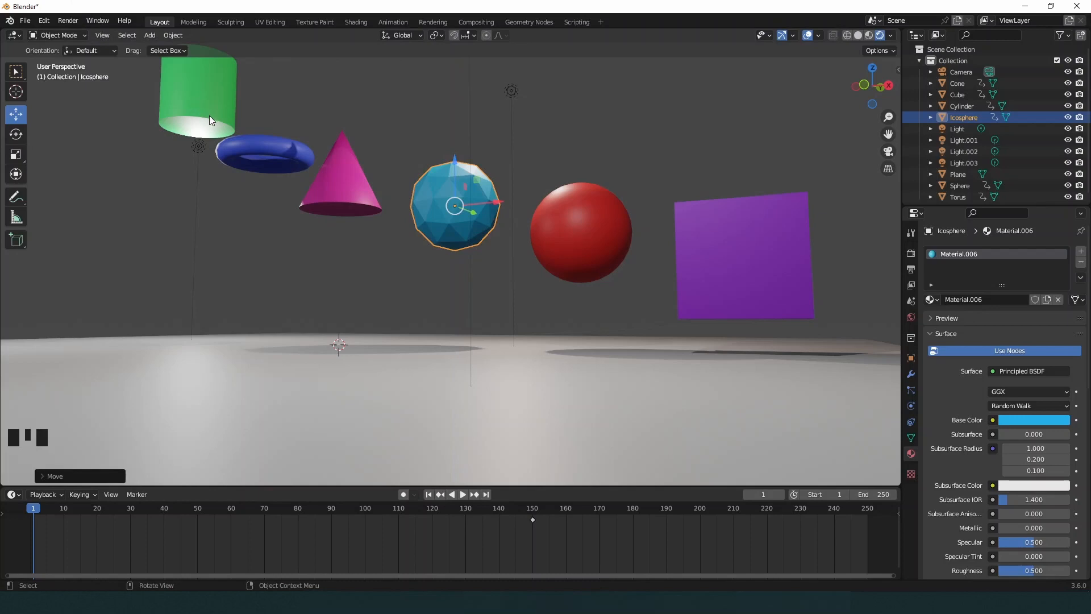
click(622, 143)
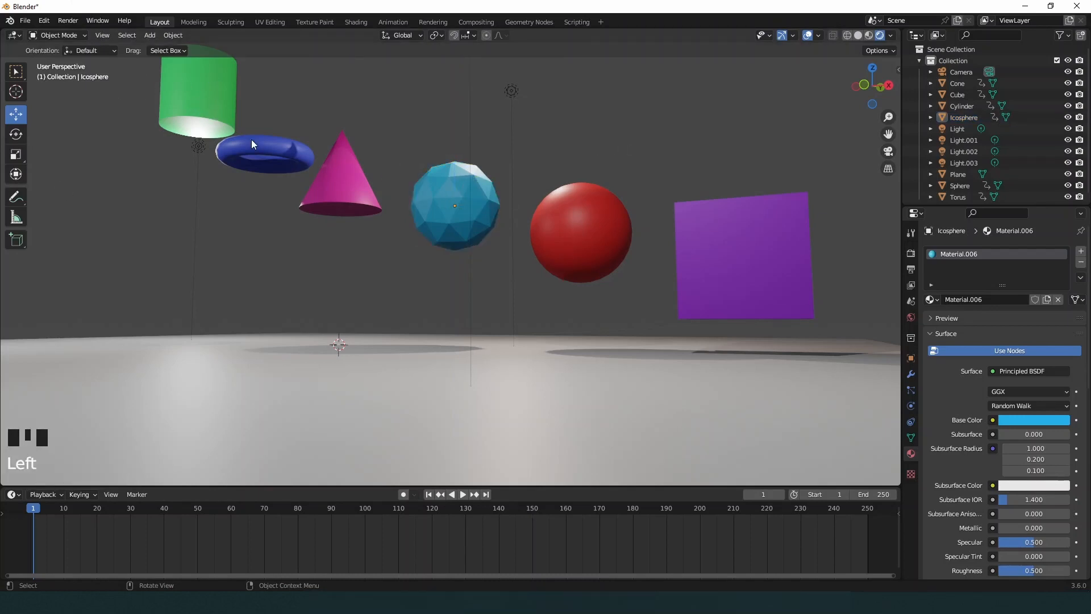
click(387, 169)
Step: Insert a Location & Rotation keyframe at frame 1 for the raised cylinder, torus, cone, icosphere, sphere and cube
click(16, 72)
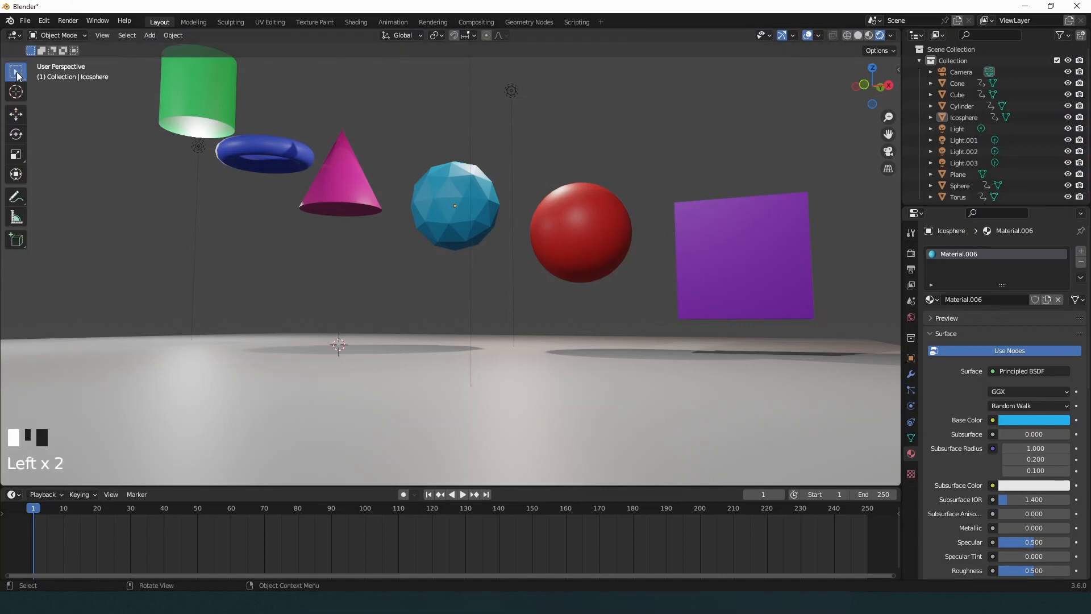
click(209, 98)
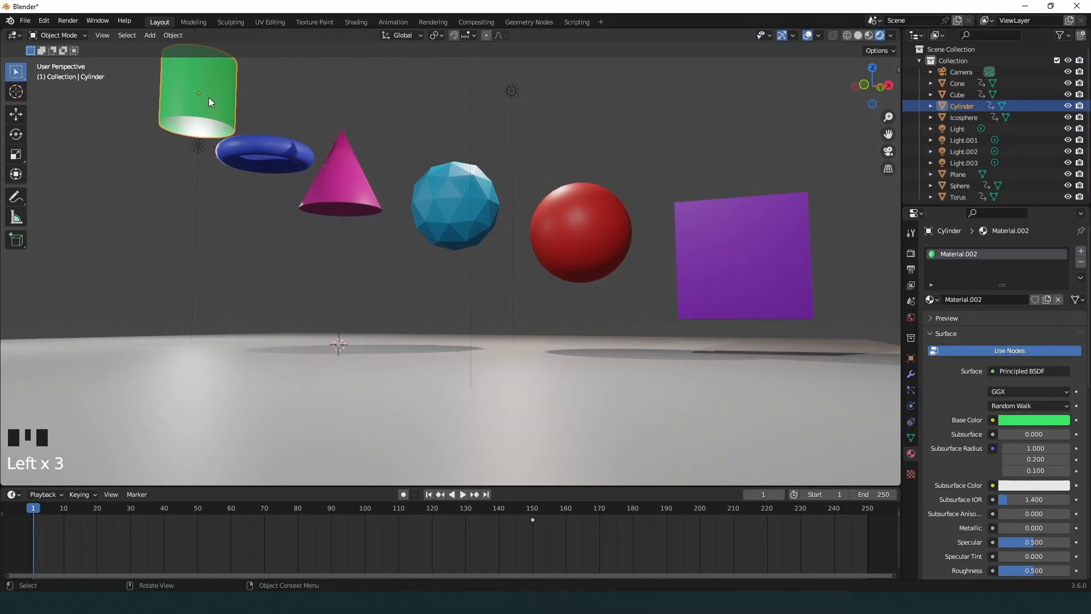
shift+click(271, 145)
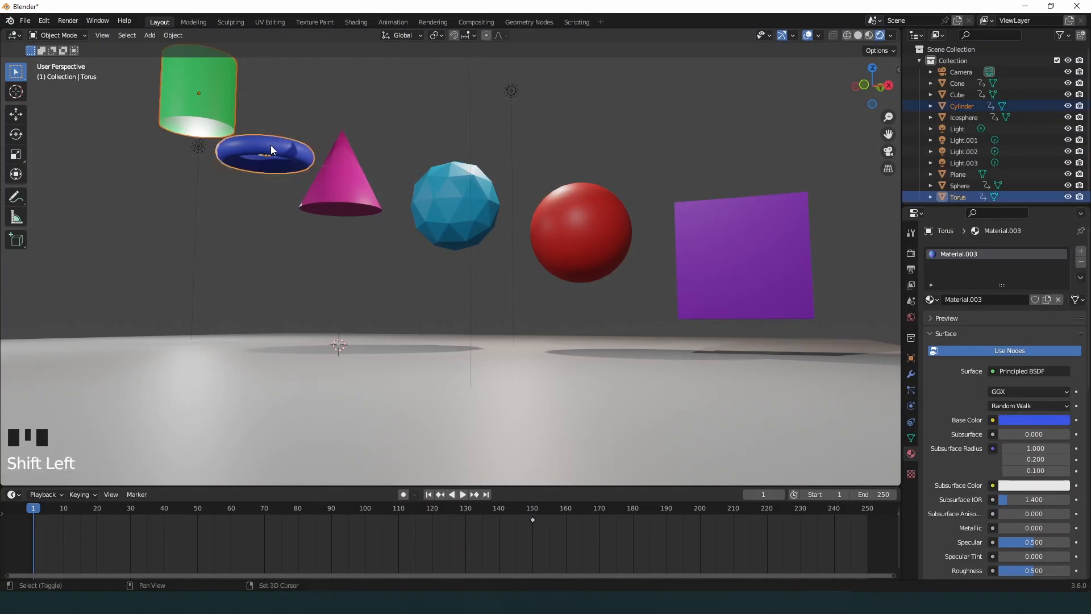
shift+click(349, 175)
shift+click(467, 206)
shift+click(590, 225)
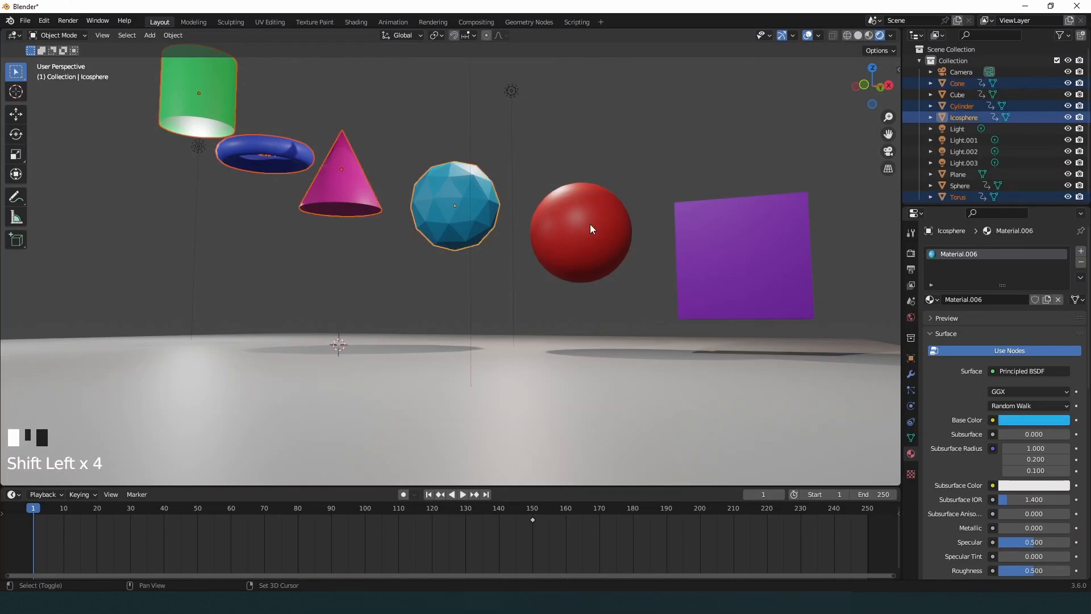
shift+click(717, 248)
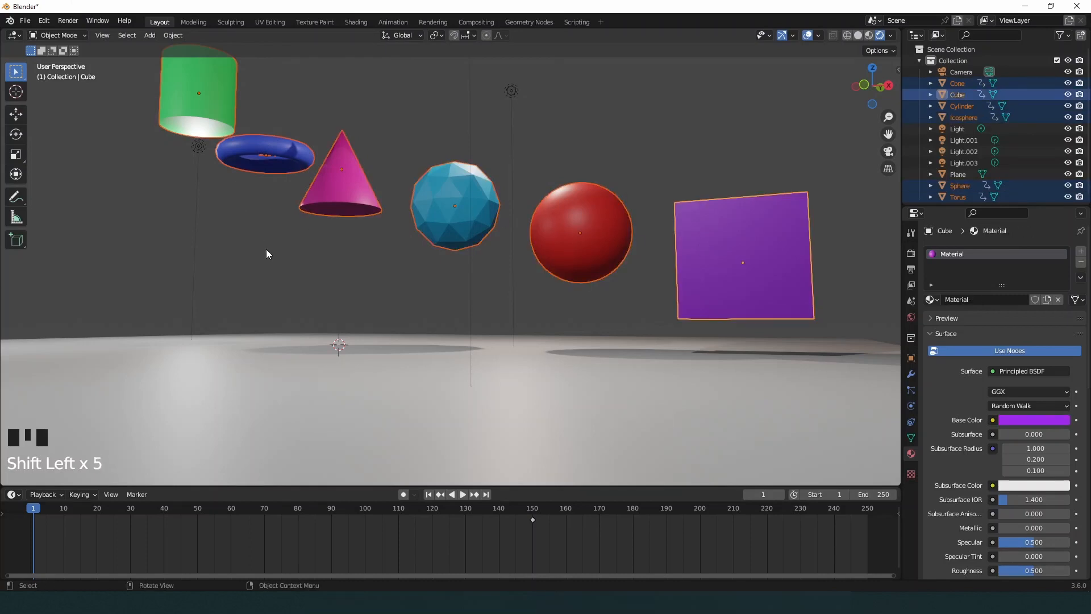
key(i)
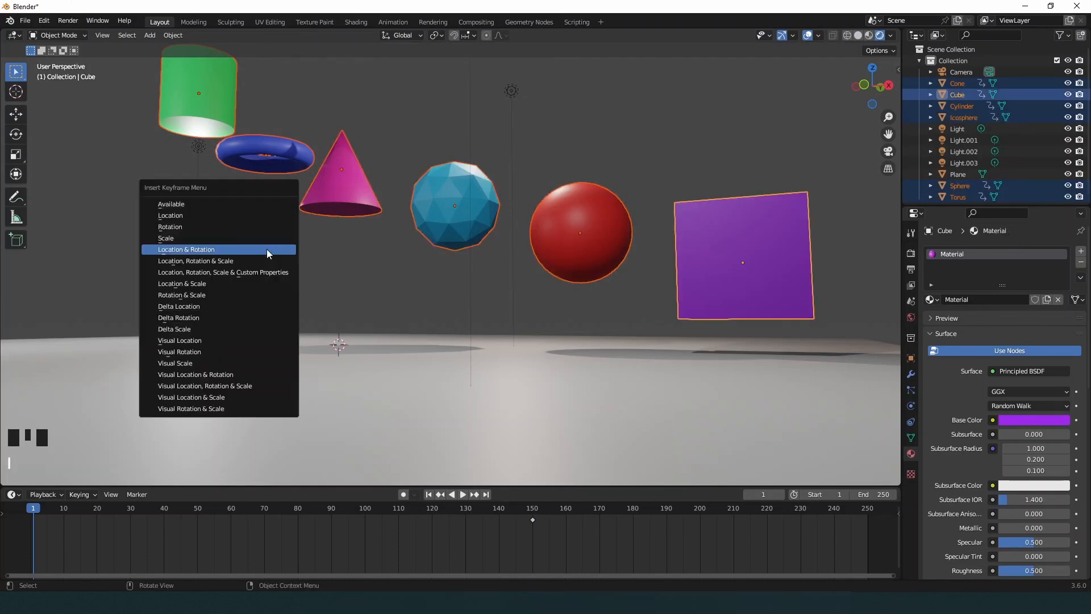
click(200, 250)
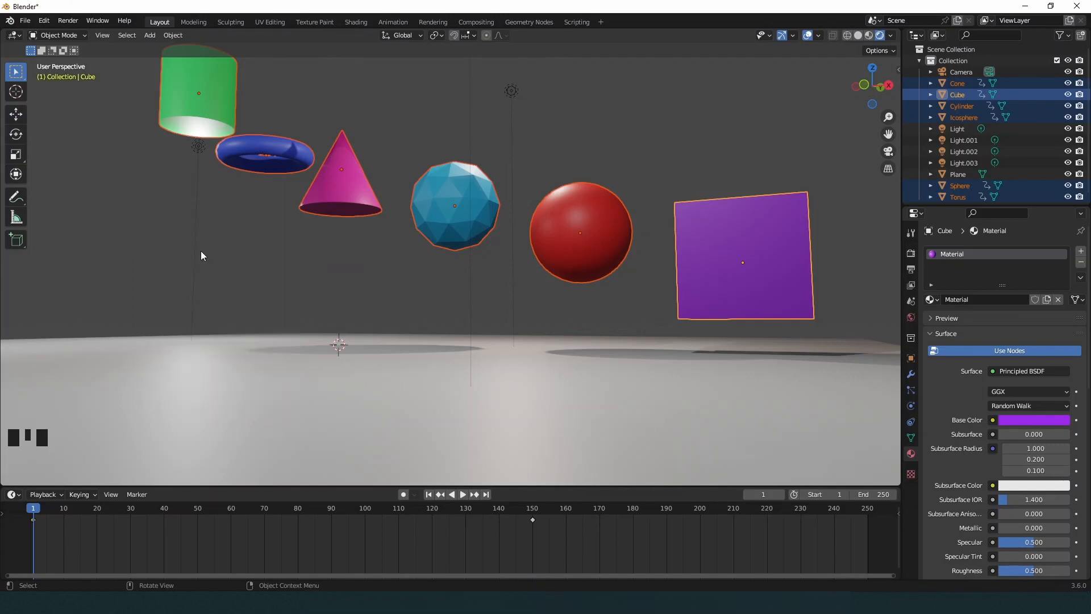
Step: Select the animated objects one at a time to examine their keyframes in the timeline, ending with nothing selected
click(241, 209)
click(200, 93)
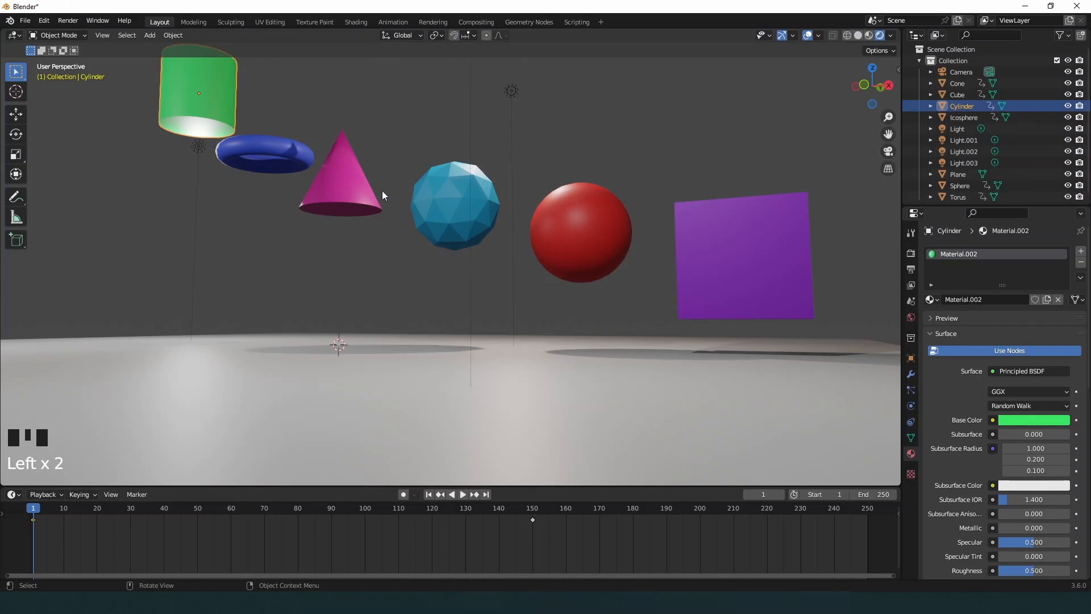
click(214, 112)
key(i)
click(168, 111)
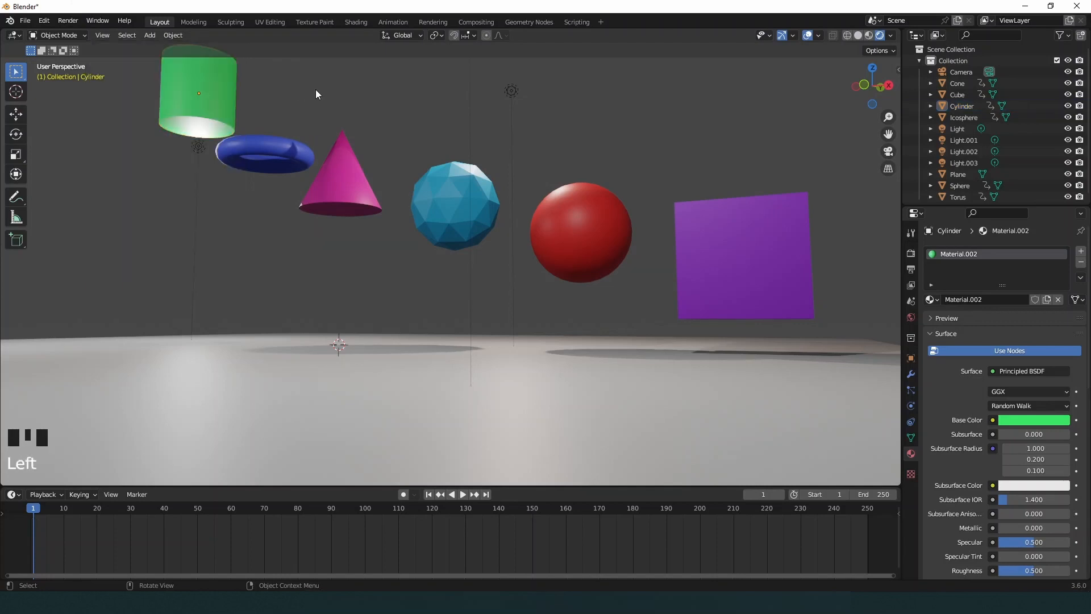
click(272, 138)
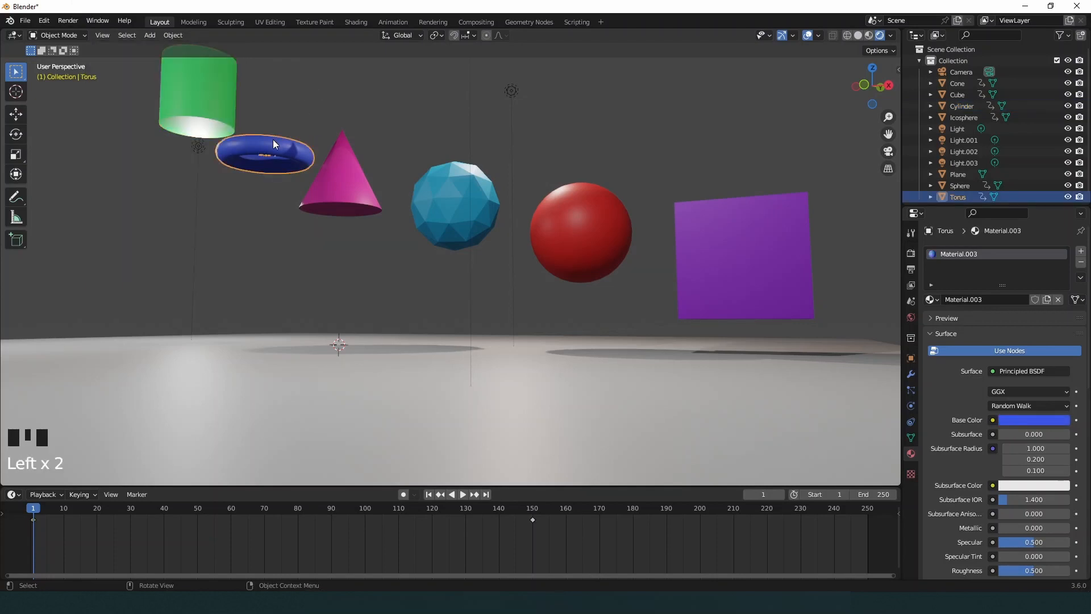
click(335, 184)
click(449, 187)
click(576, 207)
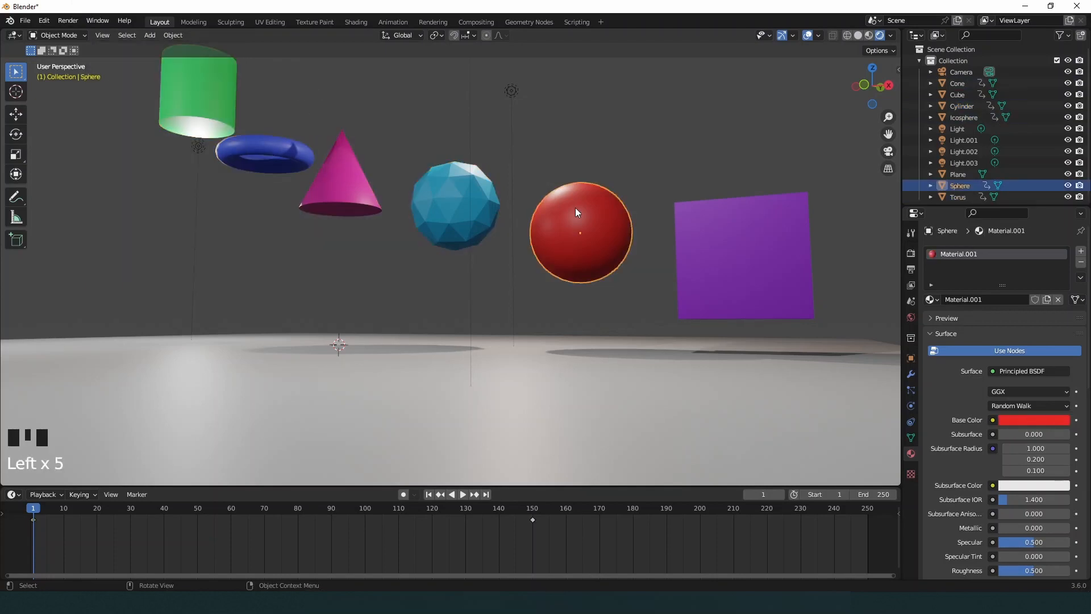
click(719, 241)
click(439, 201)
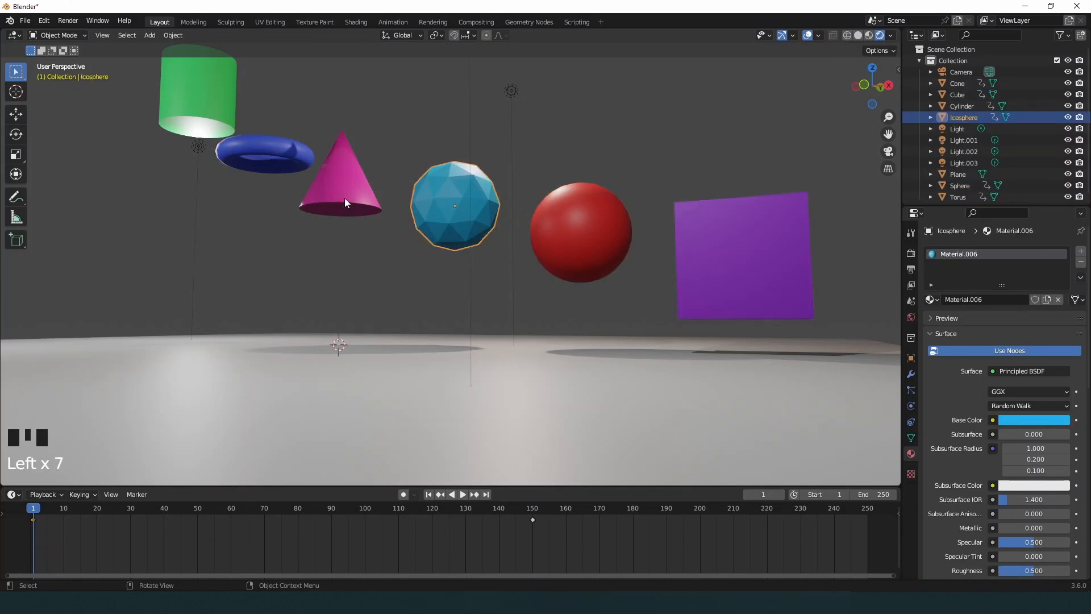
click(354, 148)
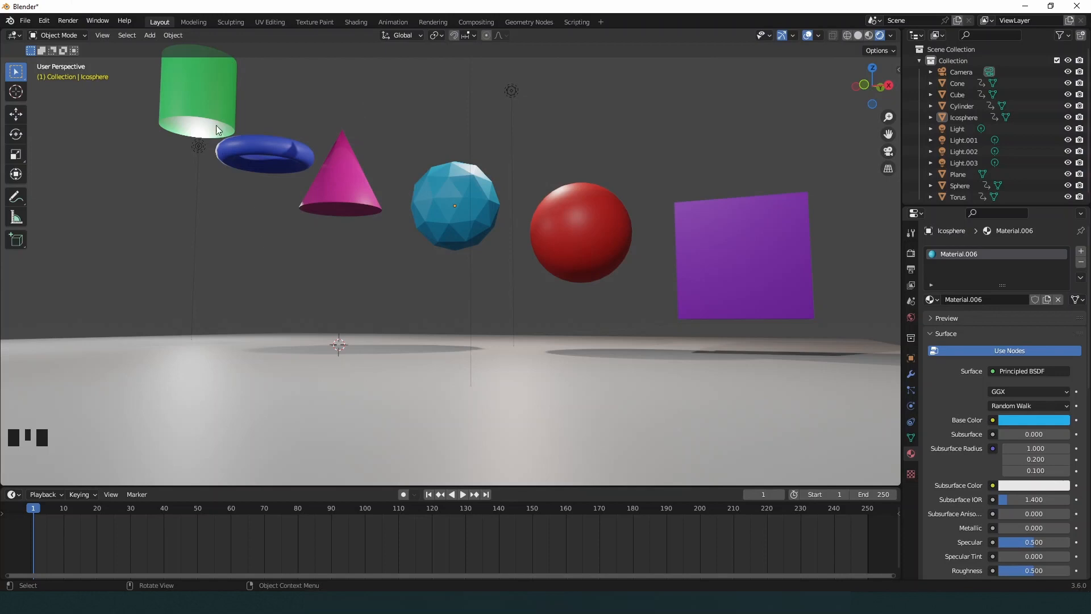
click(213, 110)
click(180, 374)
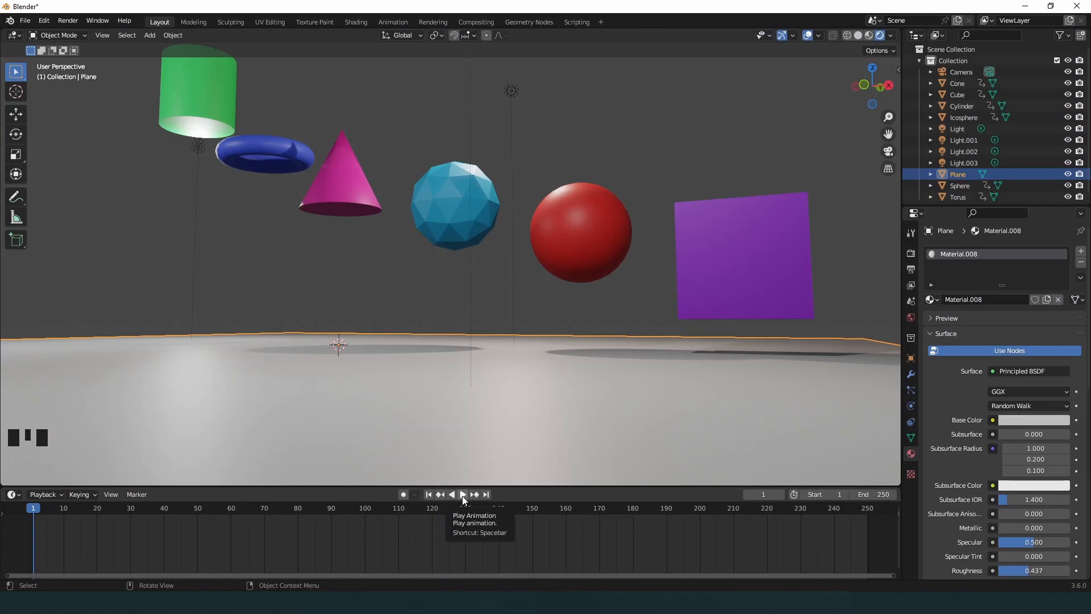
click(595, 302)
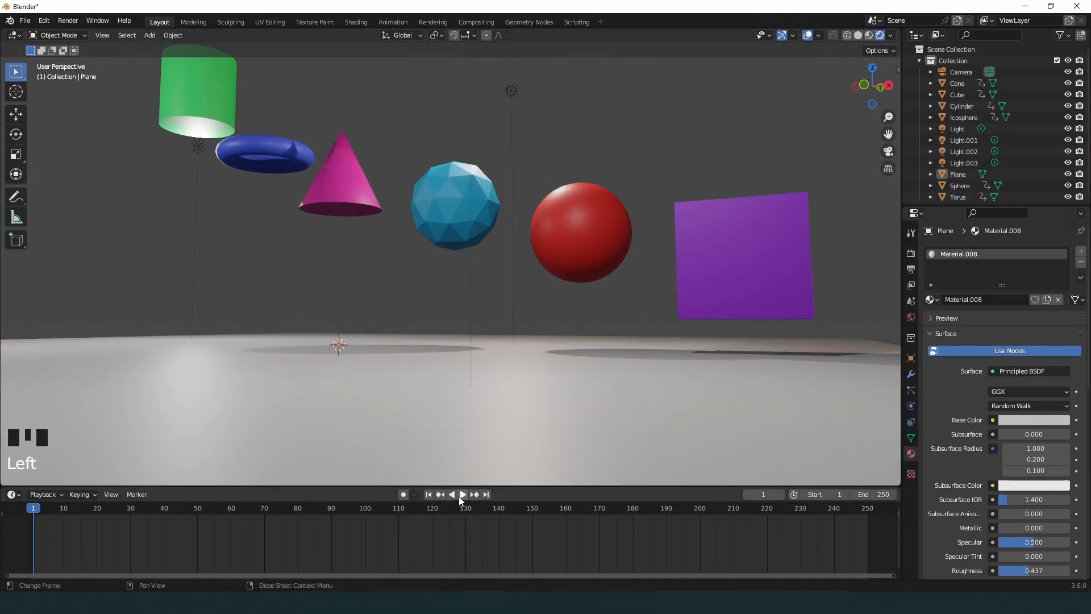
Step: Play the animation to preview the objects' fall, stop it, and return to frame 1
click(464, 495)
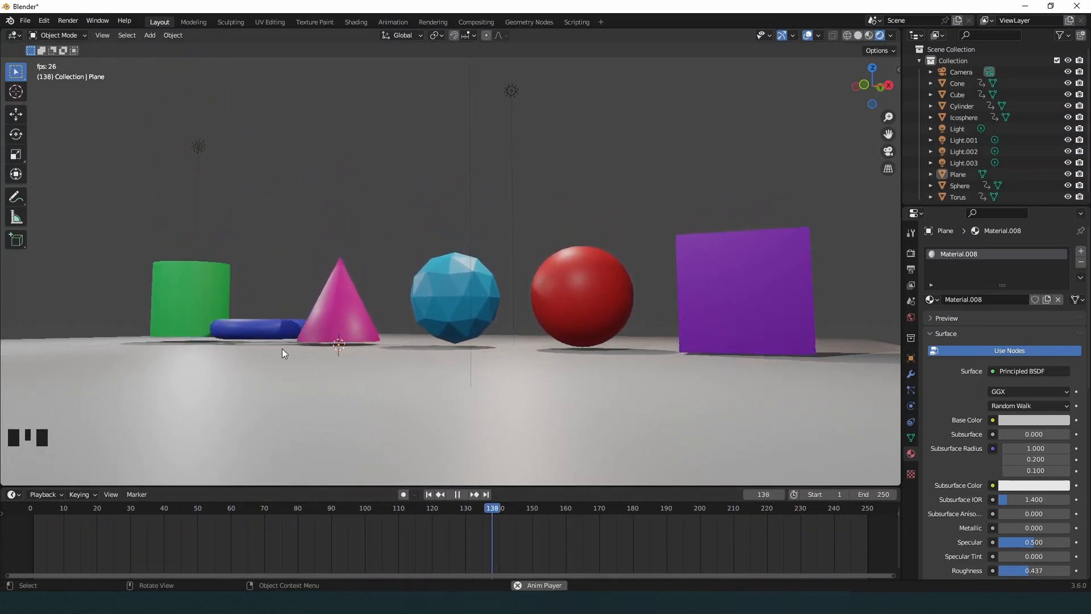
click(457, 494)
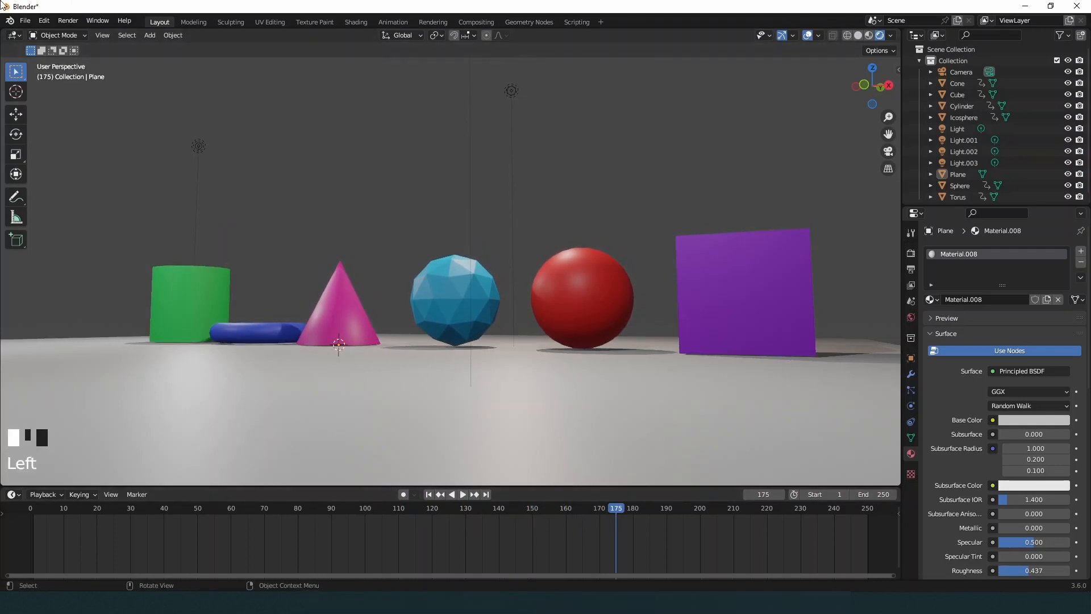
click(428, 494)
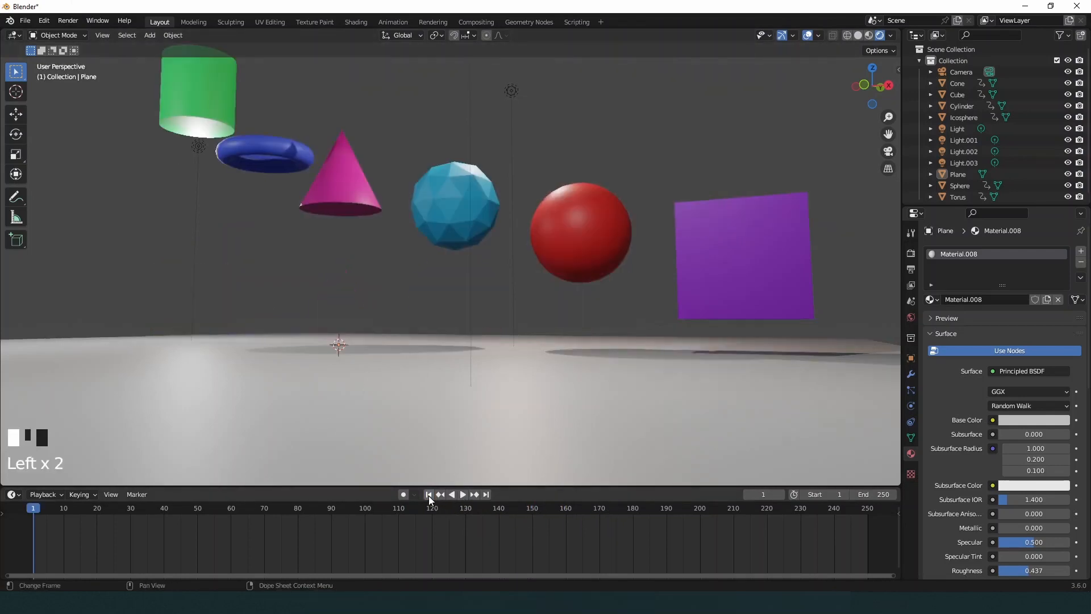
Step: Move the playhead to the cylinder's second keyframe at frame 150 and deselect everything
click(190, 93)
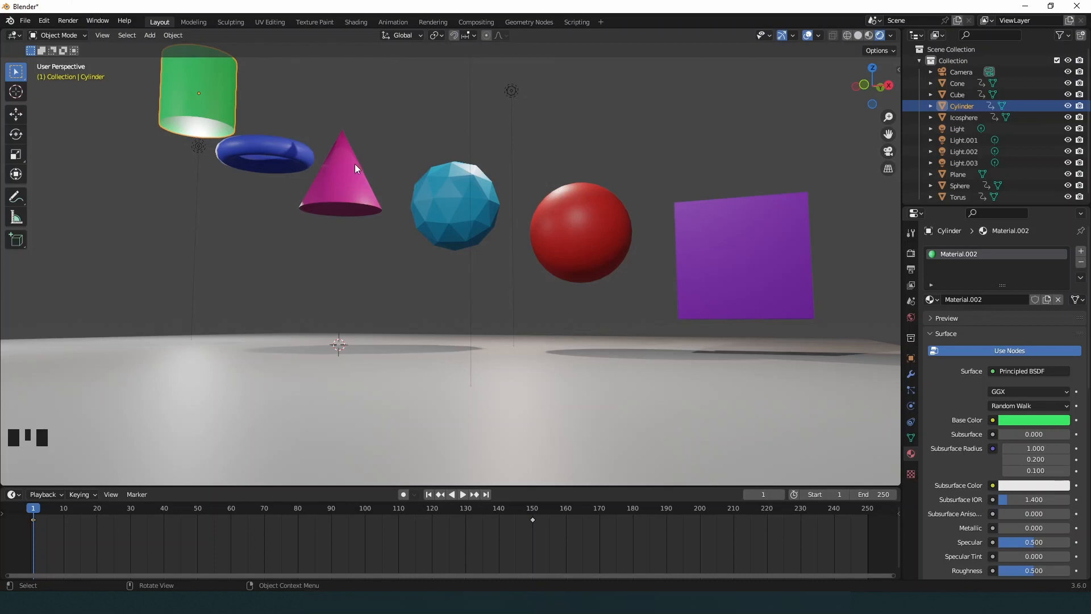
click(531, 519)
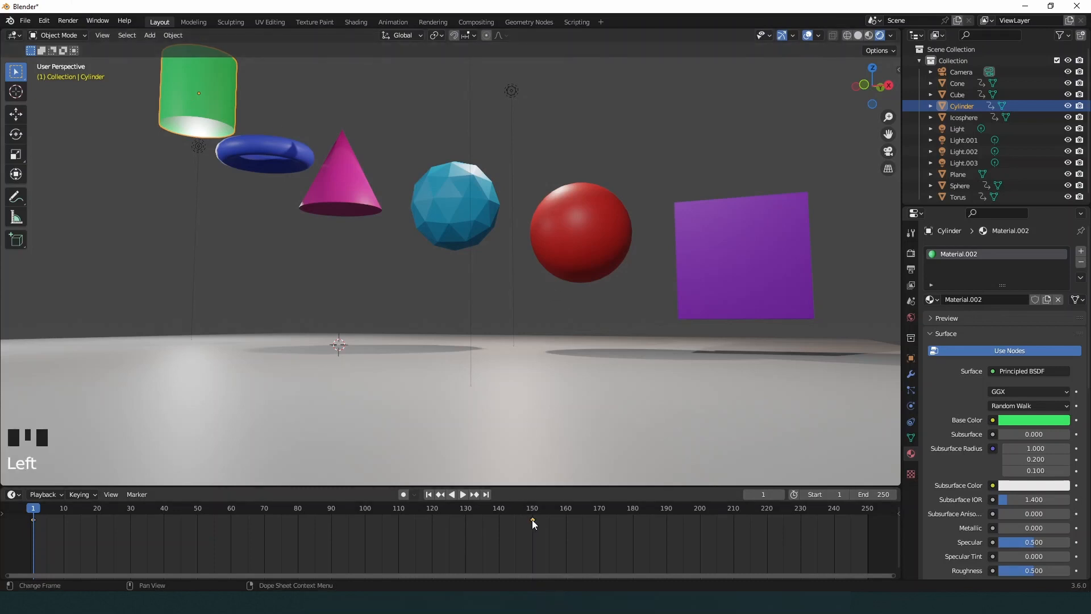
drag(31, 513, 532, 526)
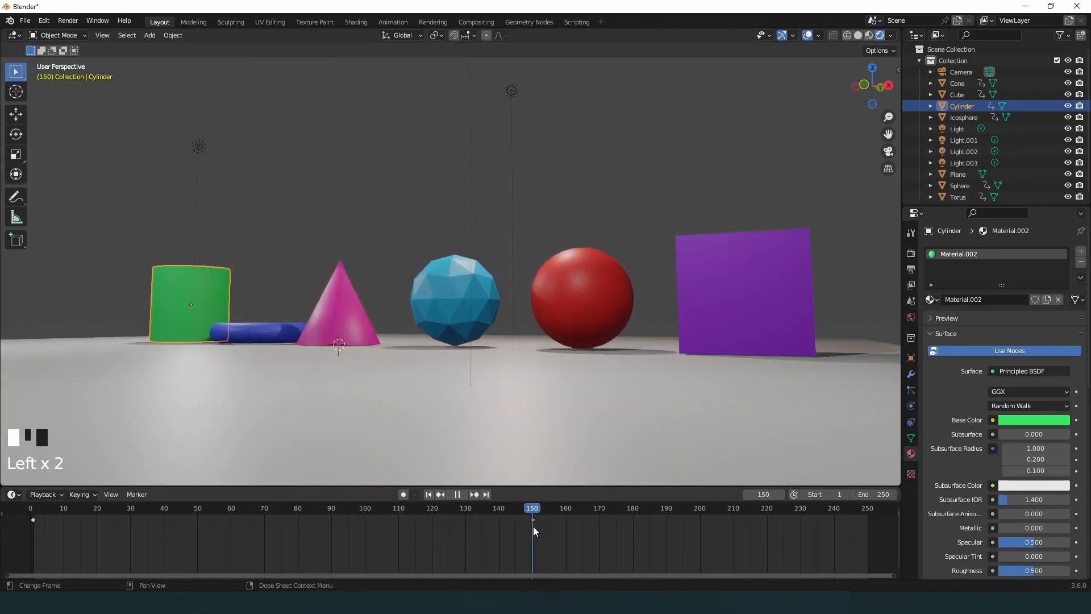
click(263, 370)
click(261, 261)
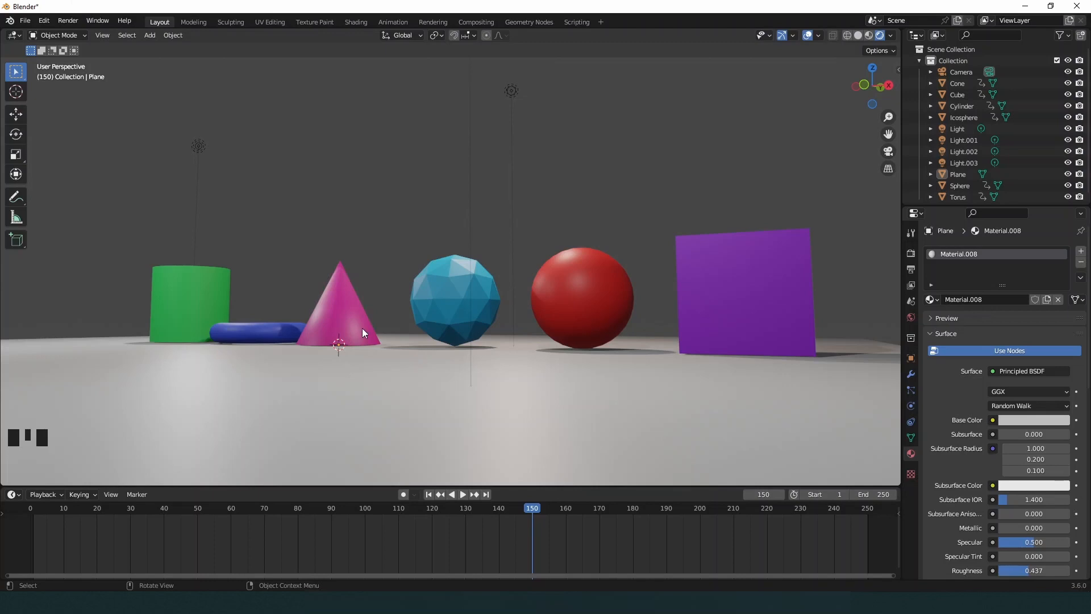
click(385, 429)
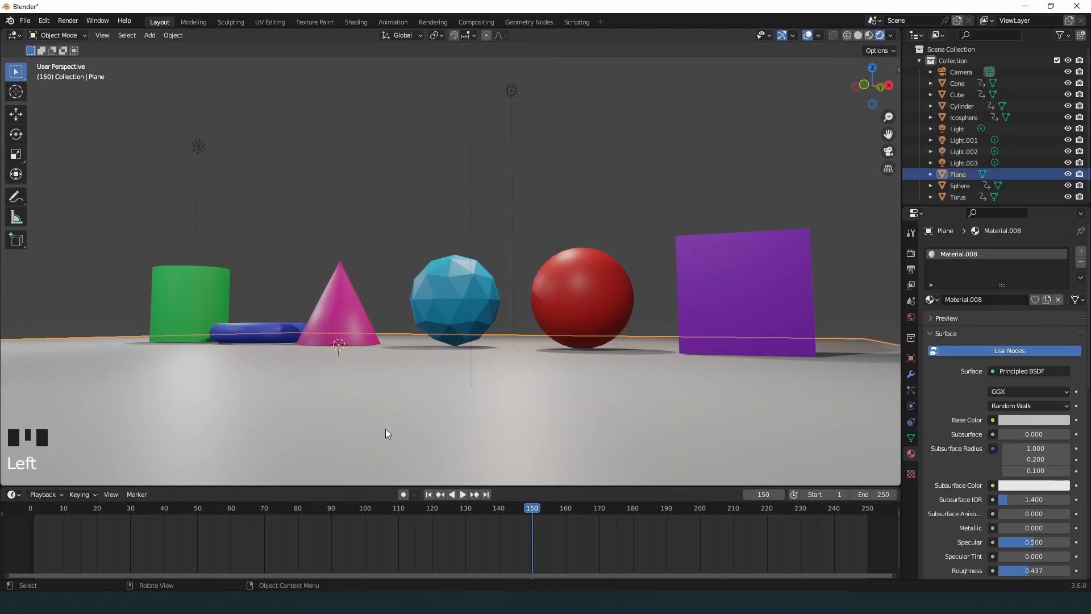
click(448, 233)
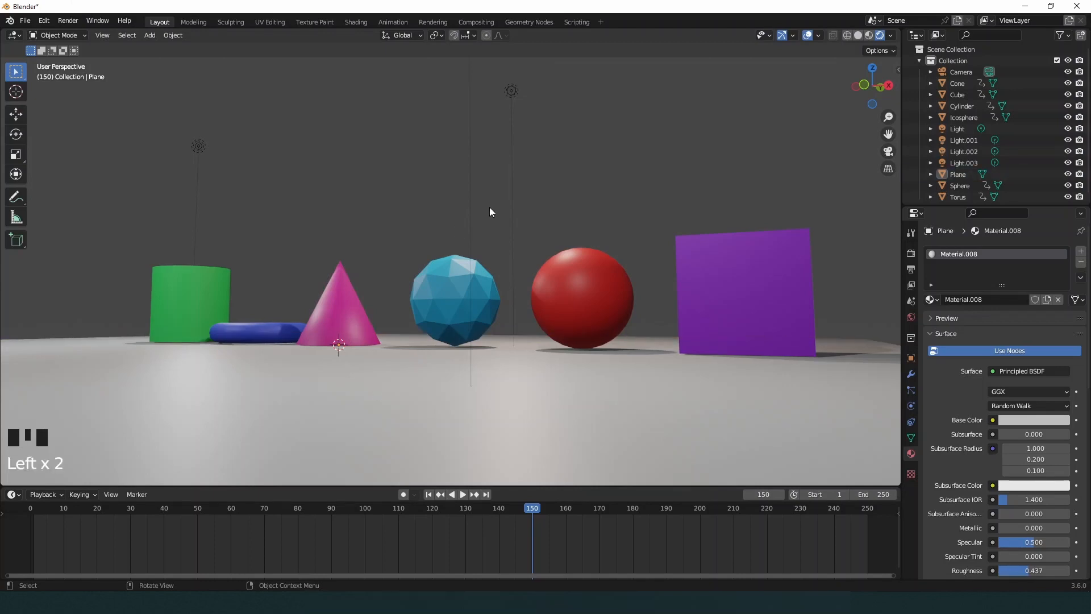